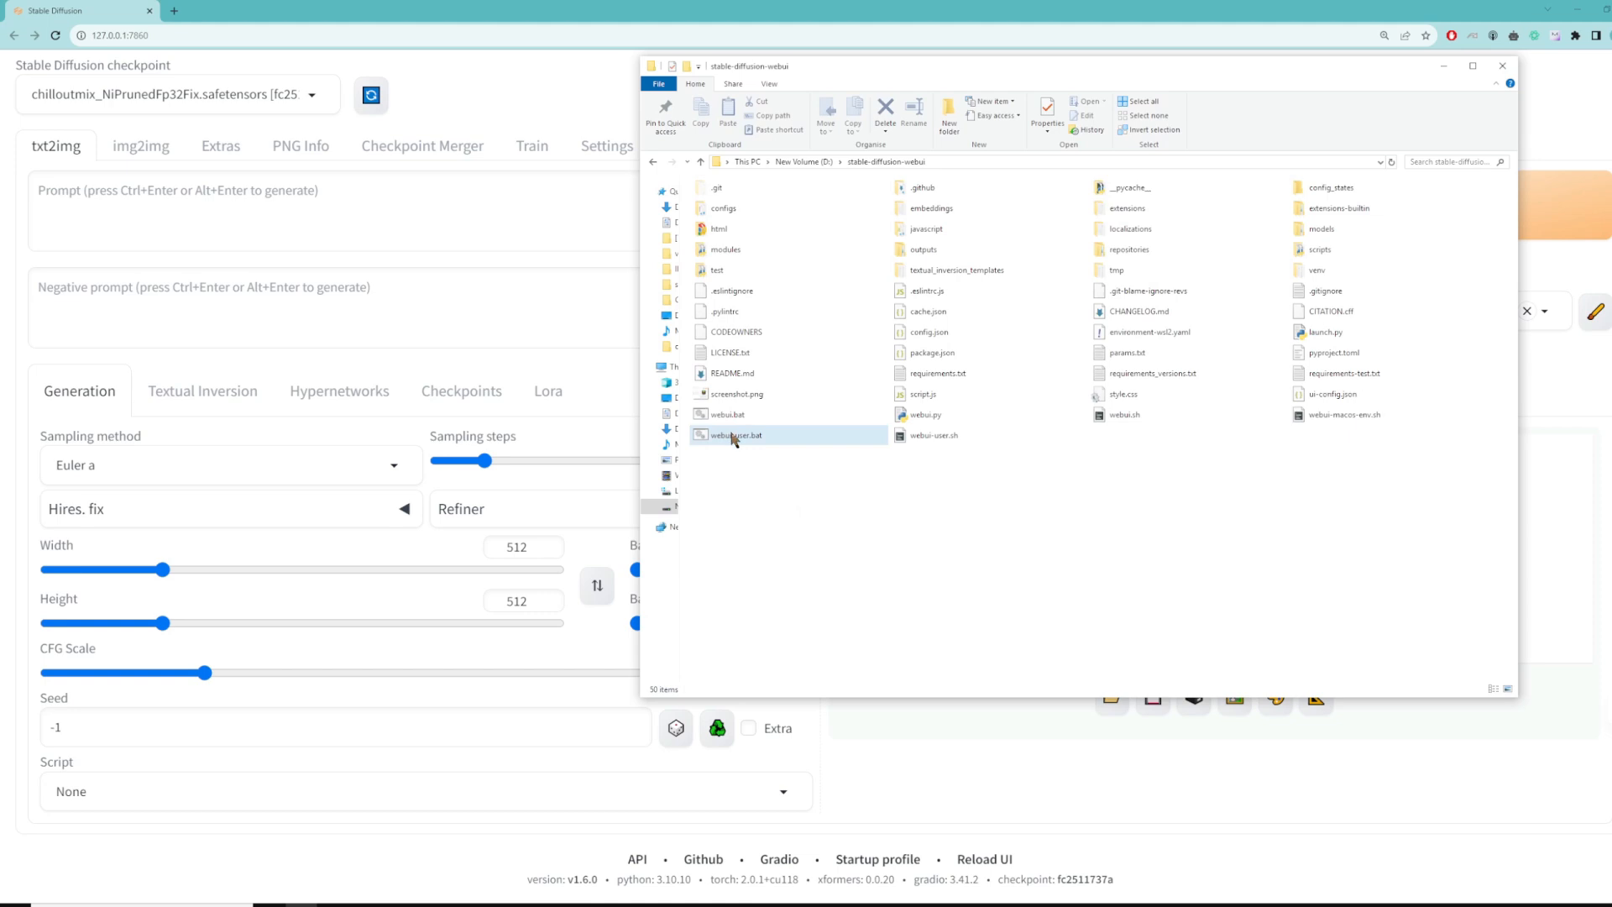
Step: Open webui-user.bat from the stable-diffusion-webui folder in VS Code and highlight its git pull line
{"action": "right_click", "coordinate": [726, 438]}
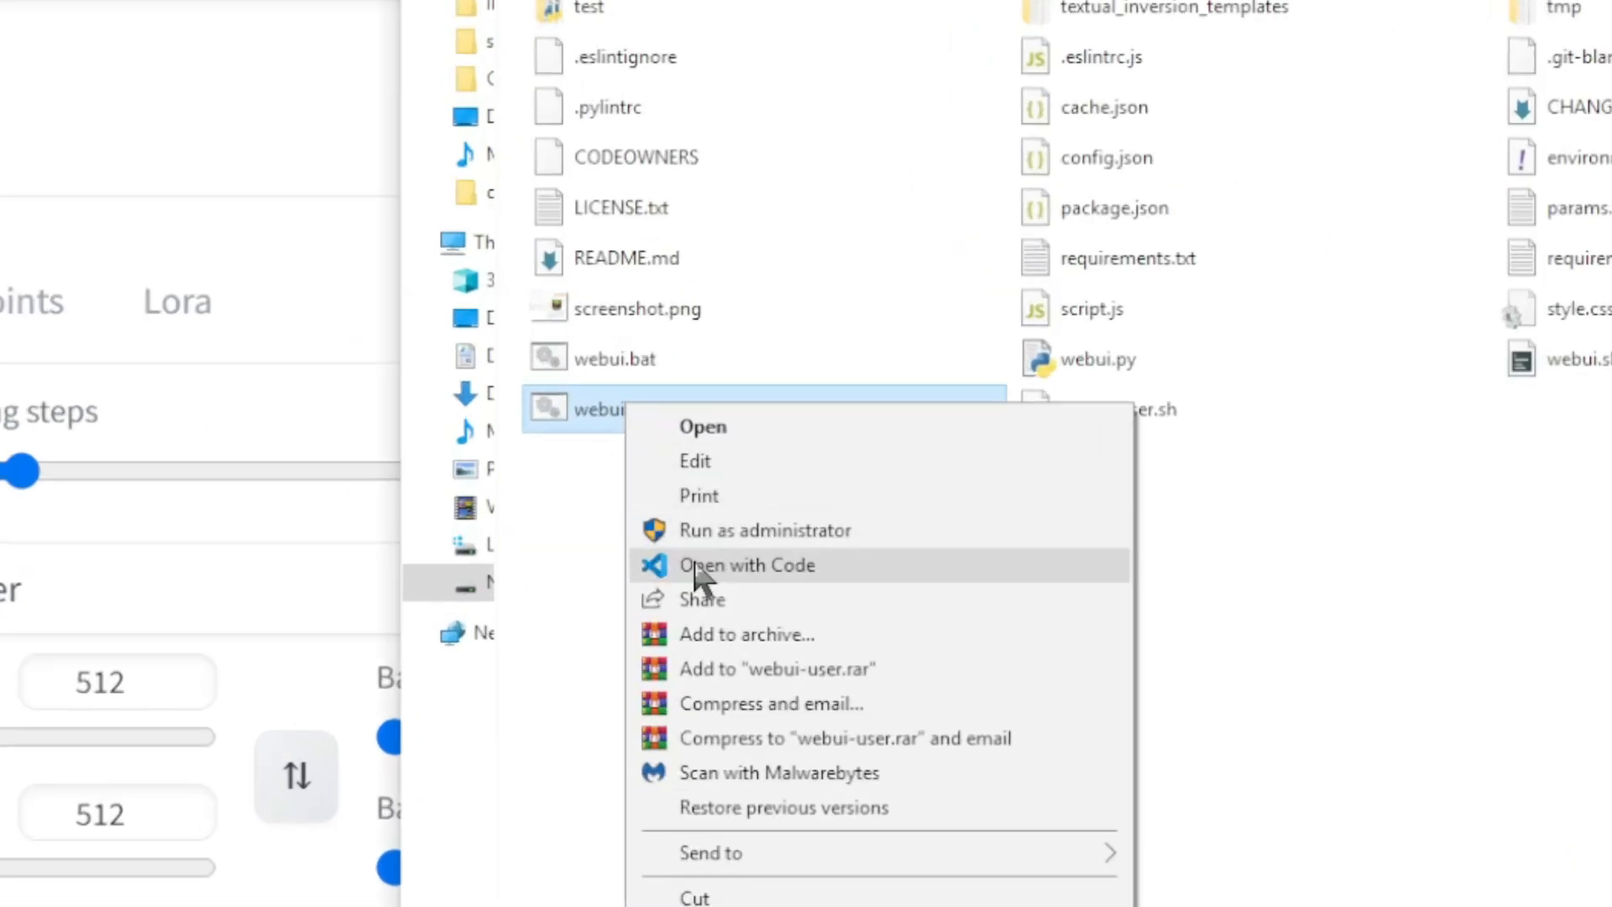
{"action": "left_click", "coordinate": [697, 566]}
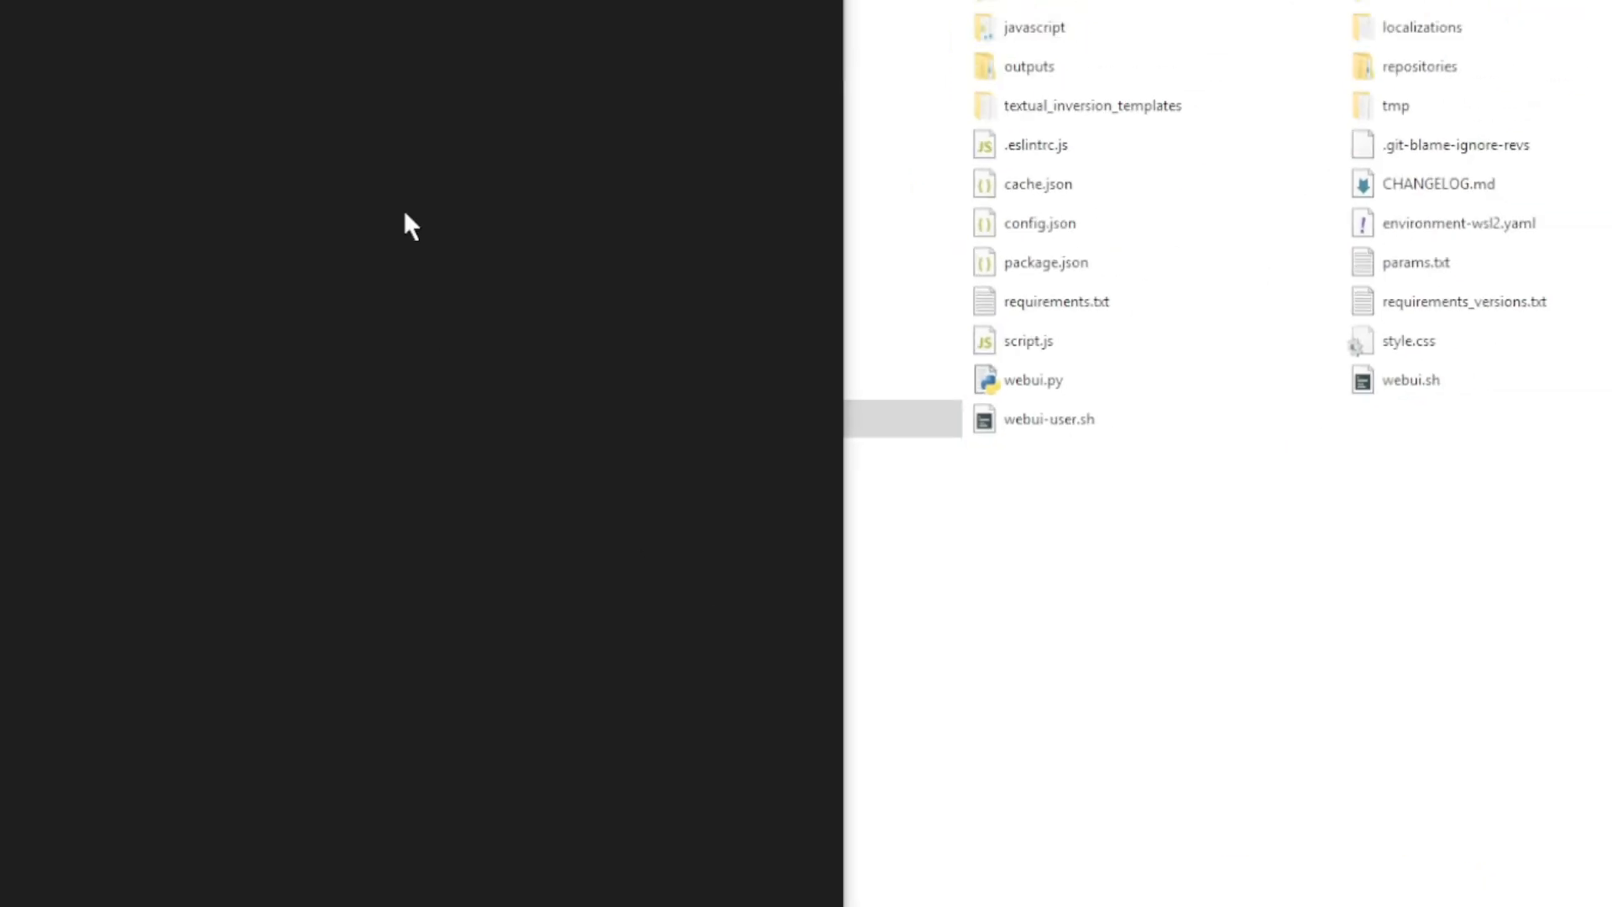
{"action": "left_click_drag", "start_coordinate": [545, 37], "coordinate": [1173, 9]}
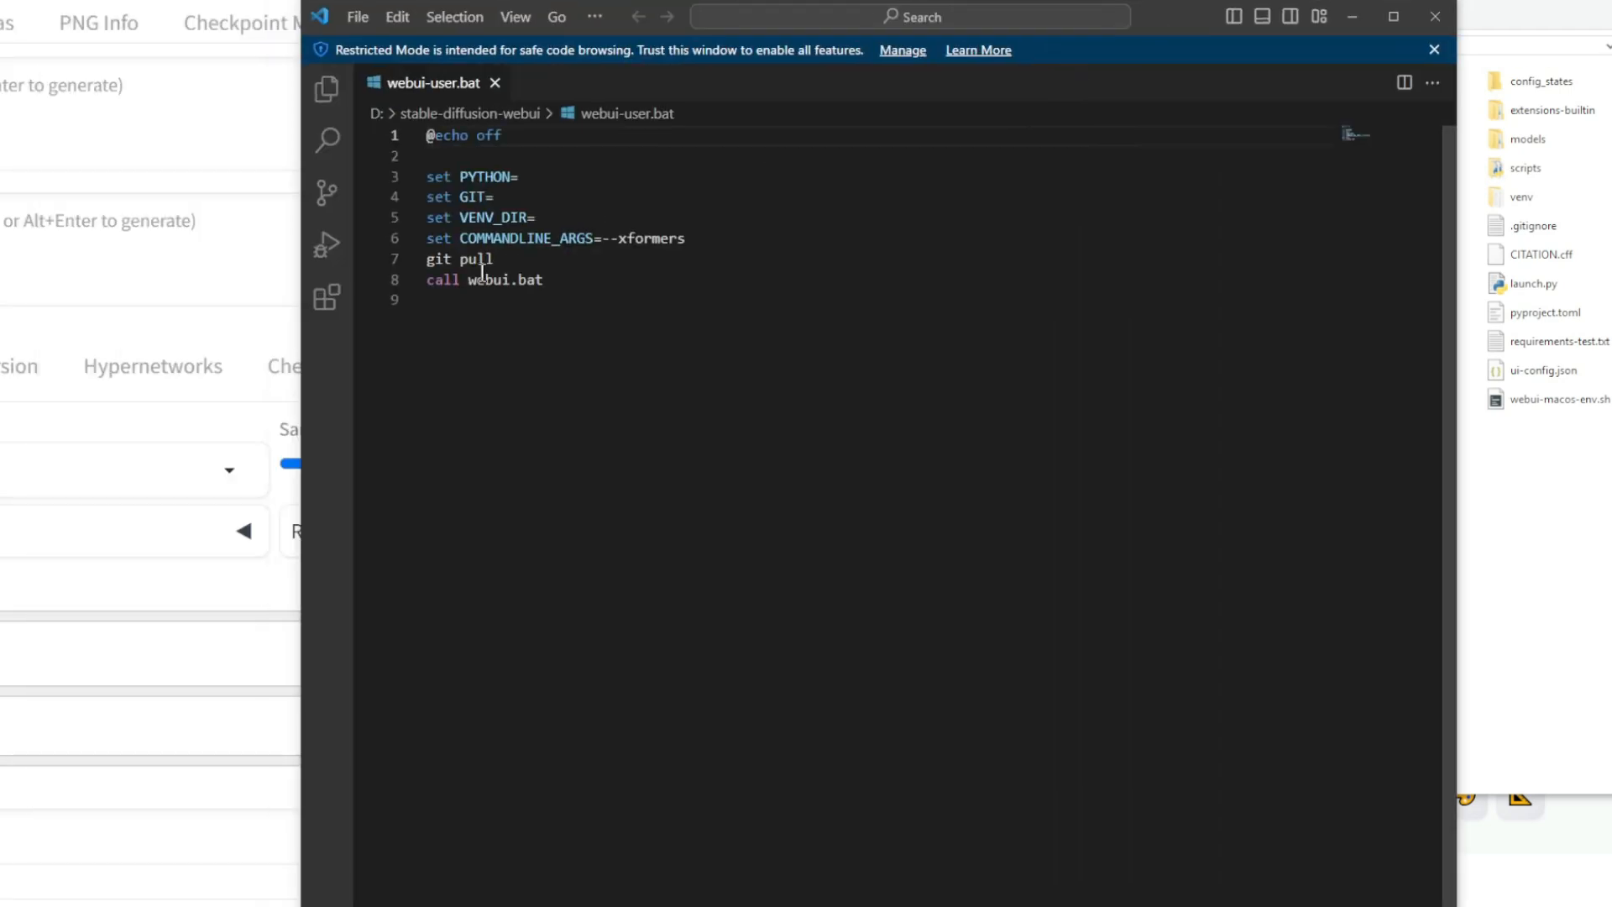
{"action": "left_click_drag", "start_coordinate": [495, 260], "coordinate": [418, 263]}
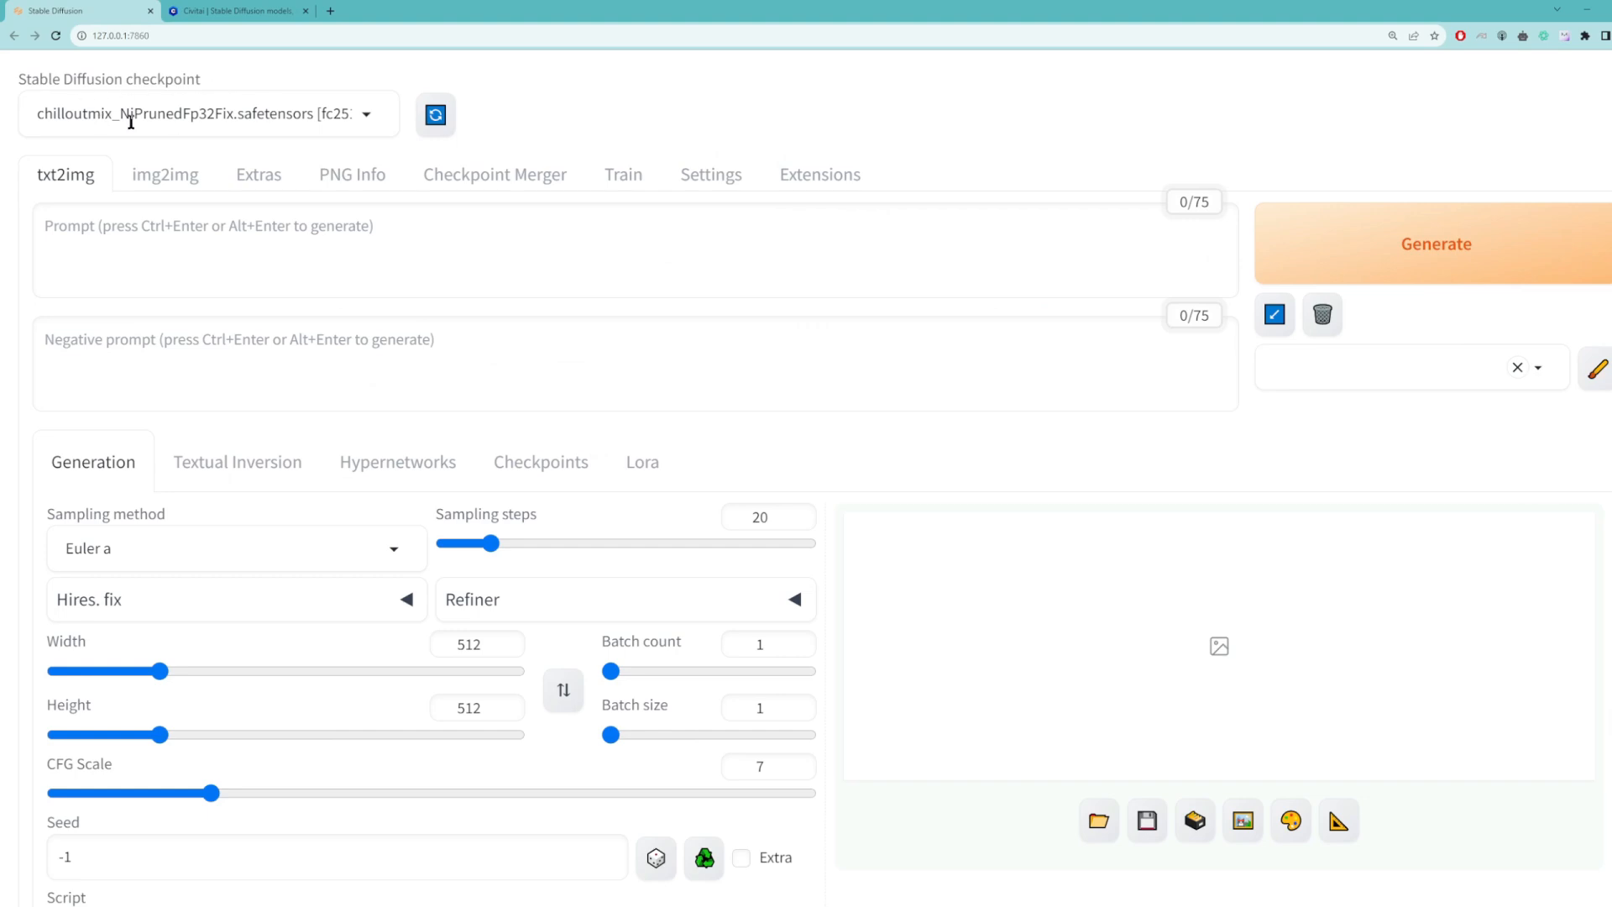
Step: View the available Stable Diffusion checkpoints and switch to the Models page of the Civitai website
{"action": "left_click", "coordinate": [149, 81]}
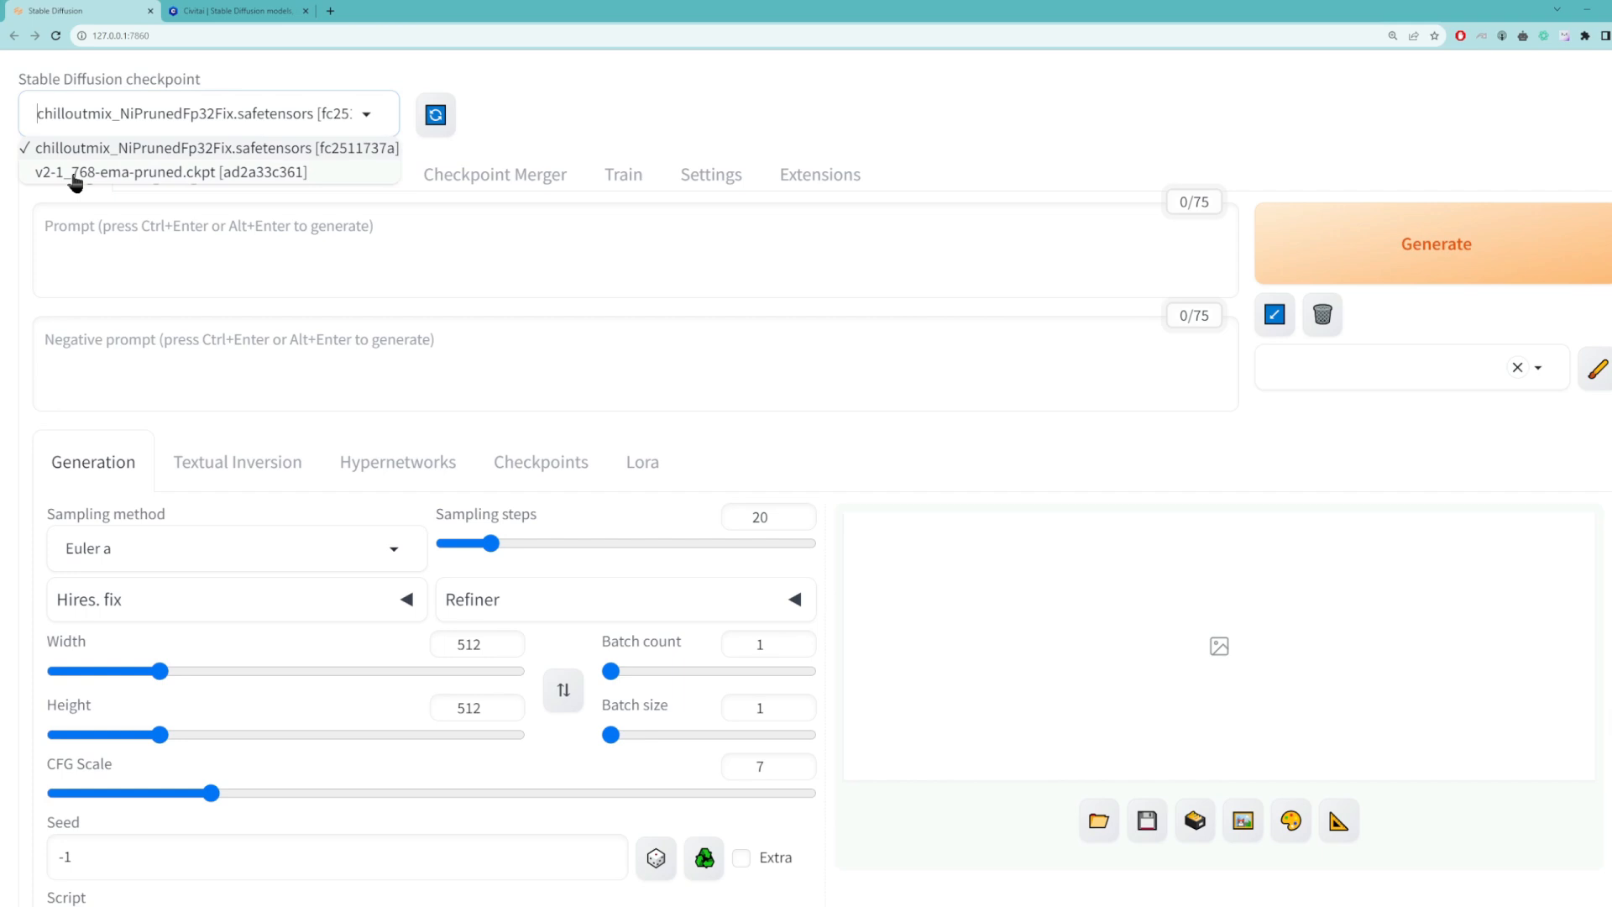
{"action": "left_click", "coordinate": [232, 10]}
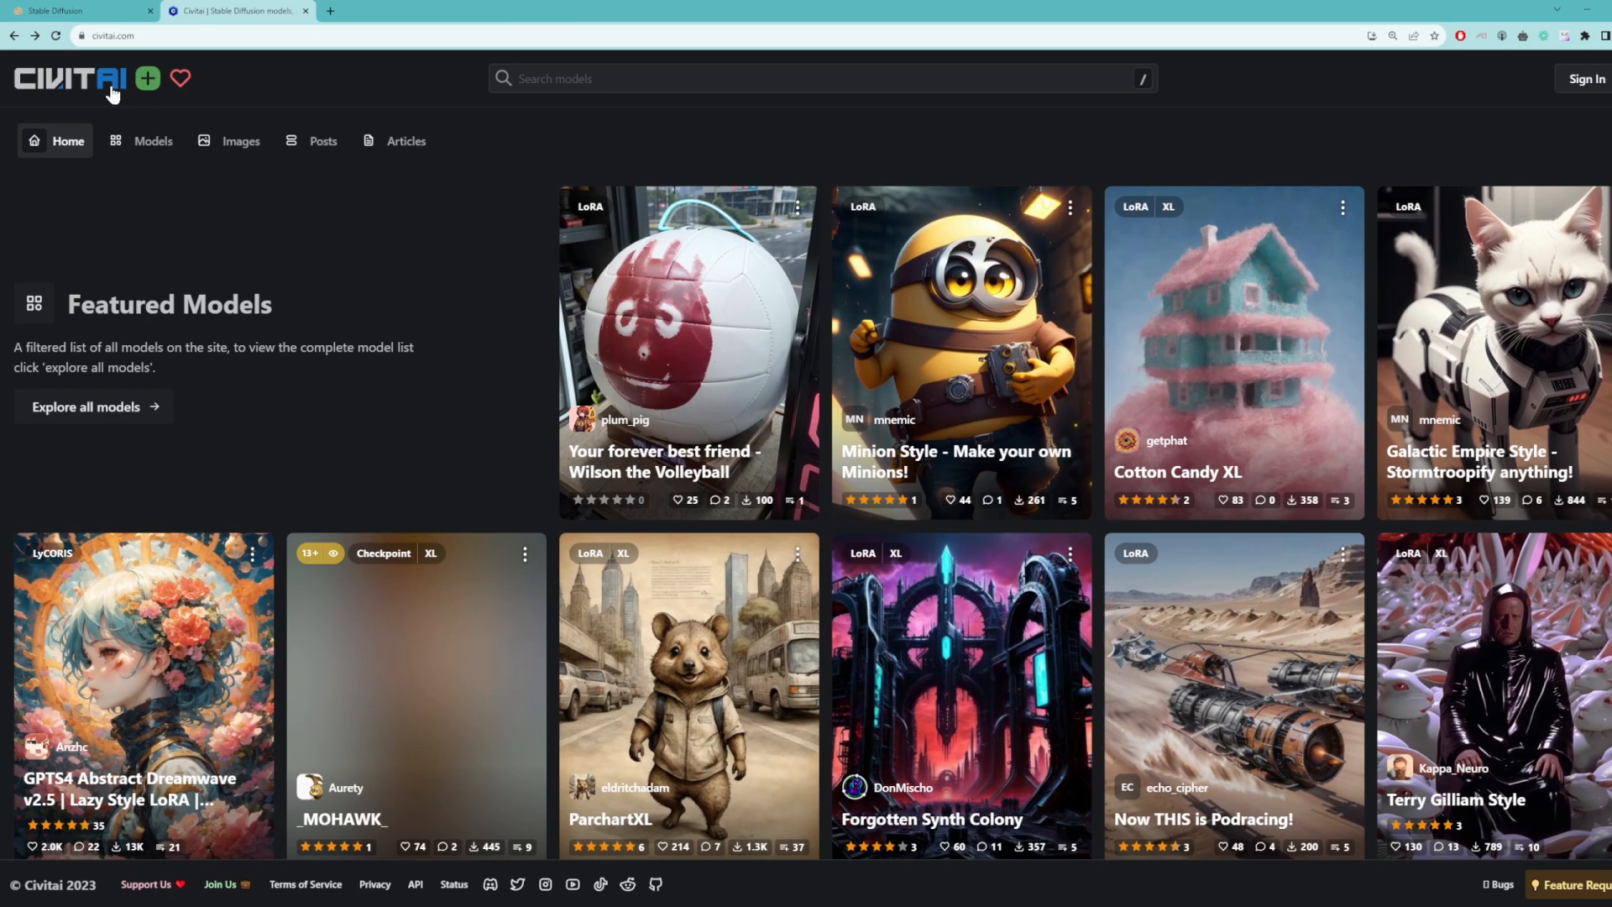
{"action": "scroll", "coordinate": [112, 94], "scroll_direction": "up", "scroll_amount": 5}
{"action": "scroll", "coordinate": [113, 94], "scroll_direction": "left", "scroll_amount": 1}
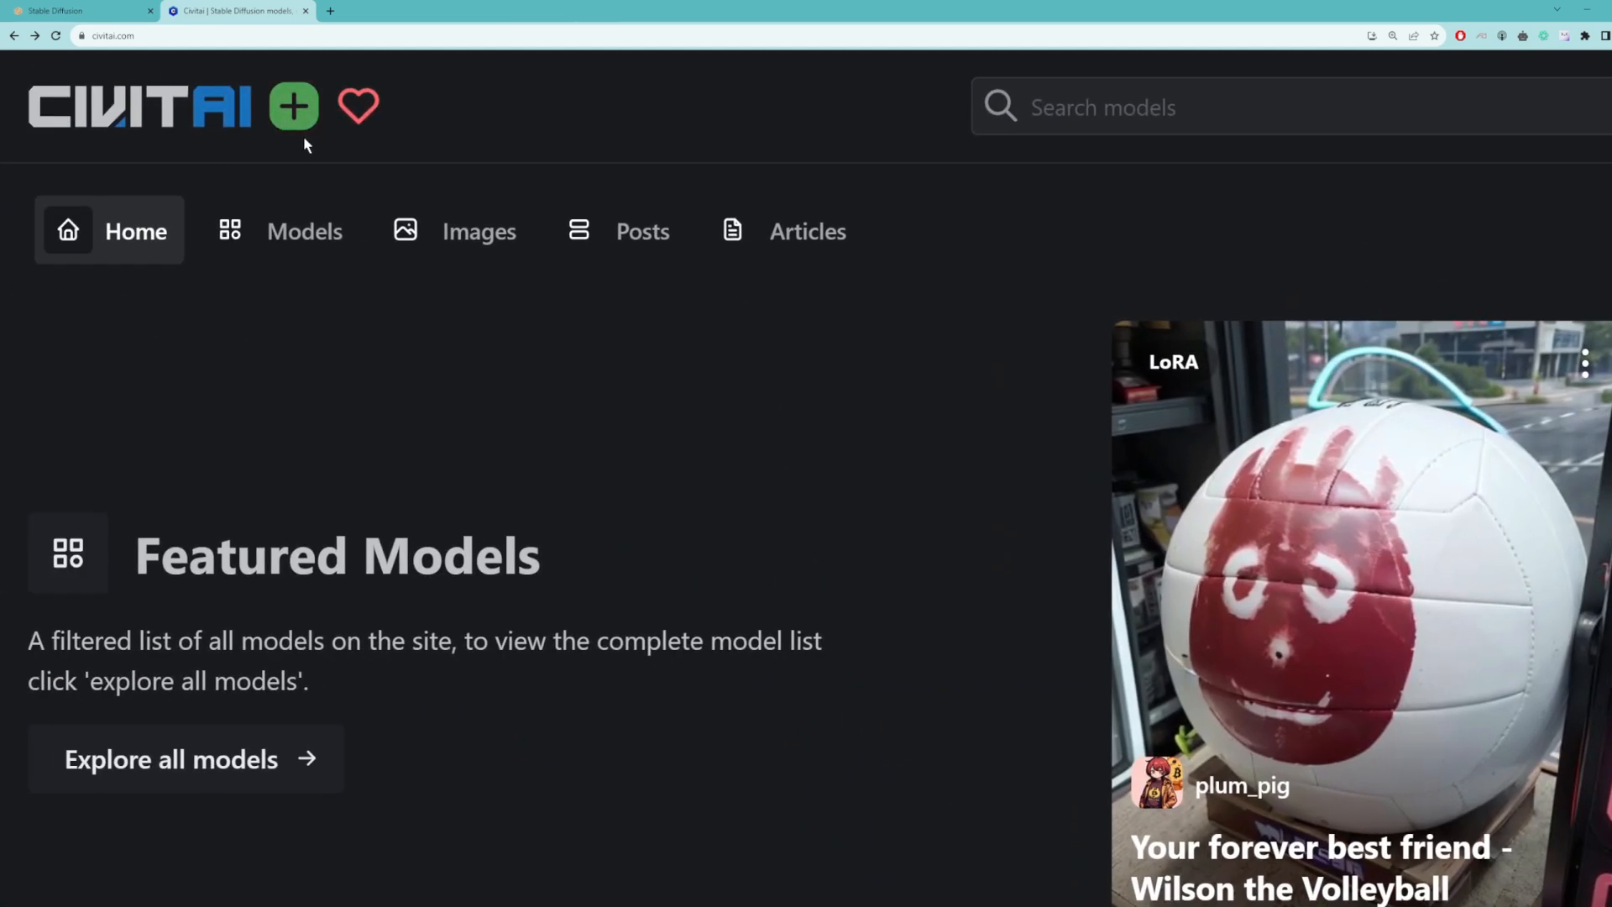
{"action": "left_click", "coordinate": [304, 231]}
{"action": "scroll", "coordinate": [306, 226], "scroll_direction": "down", "scroll_amount": 5}
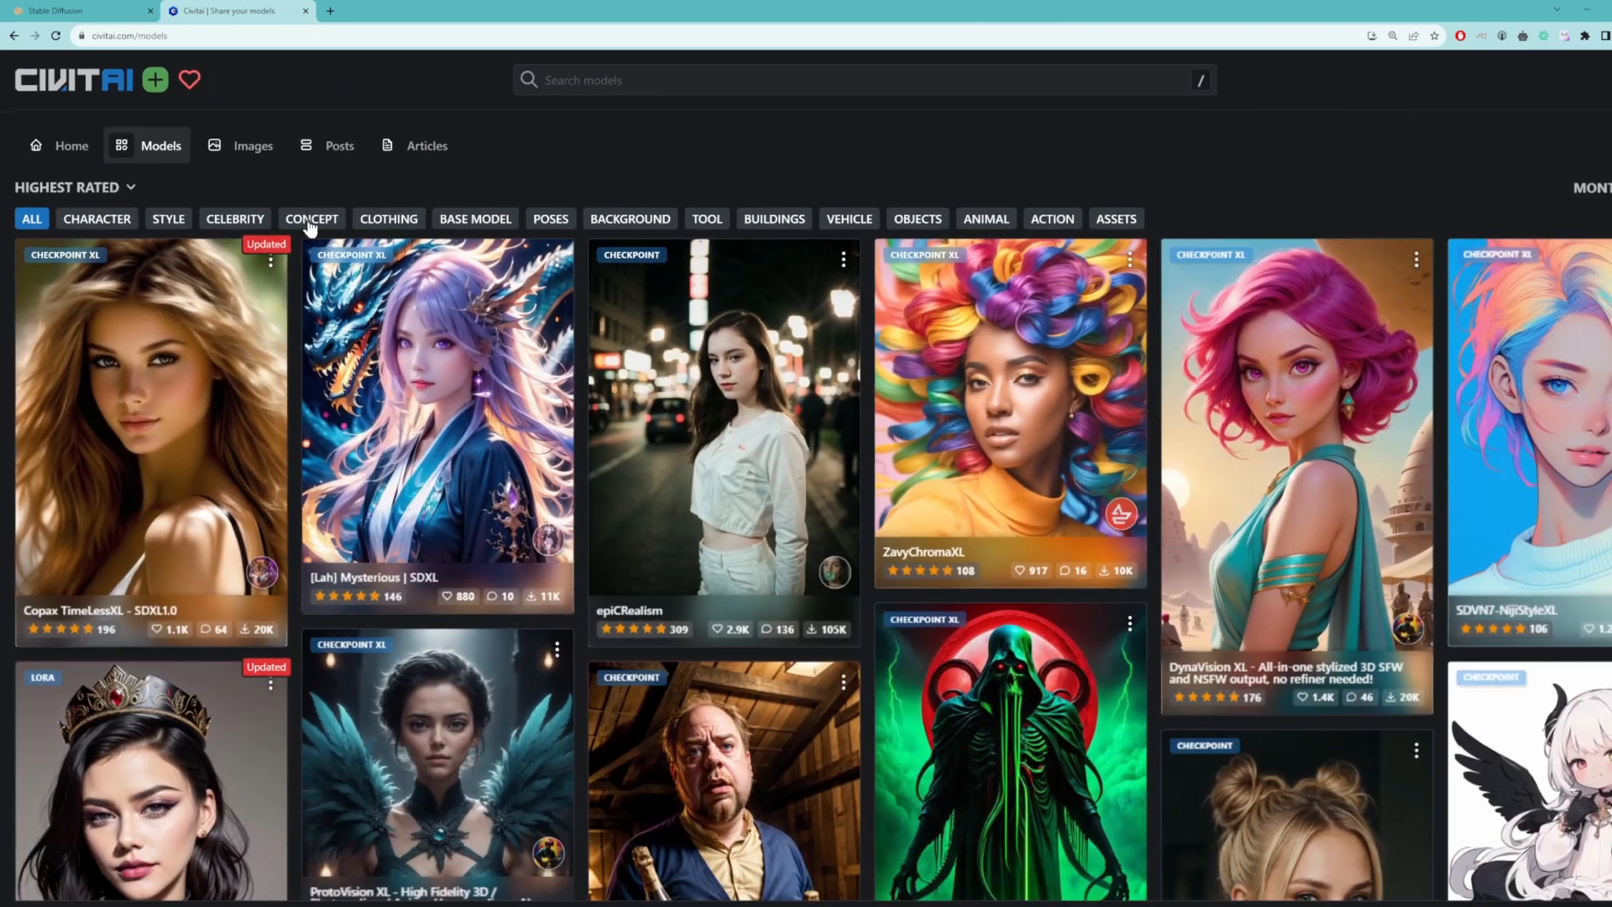
Step: Filter the Civitai models to the Checkpoint type and browse those in the Style category
{"action": "left_click", "coordinate": [1585, 184]}
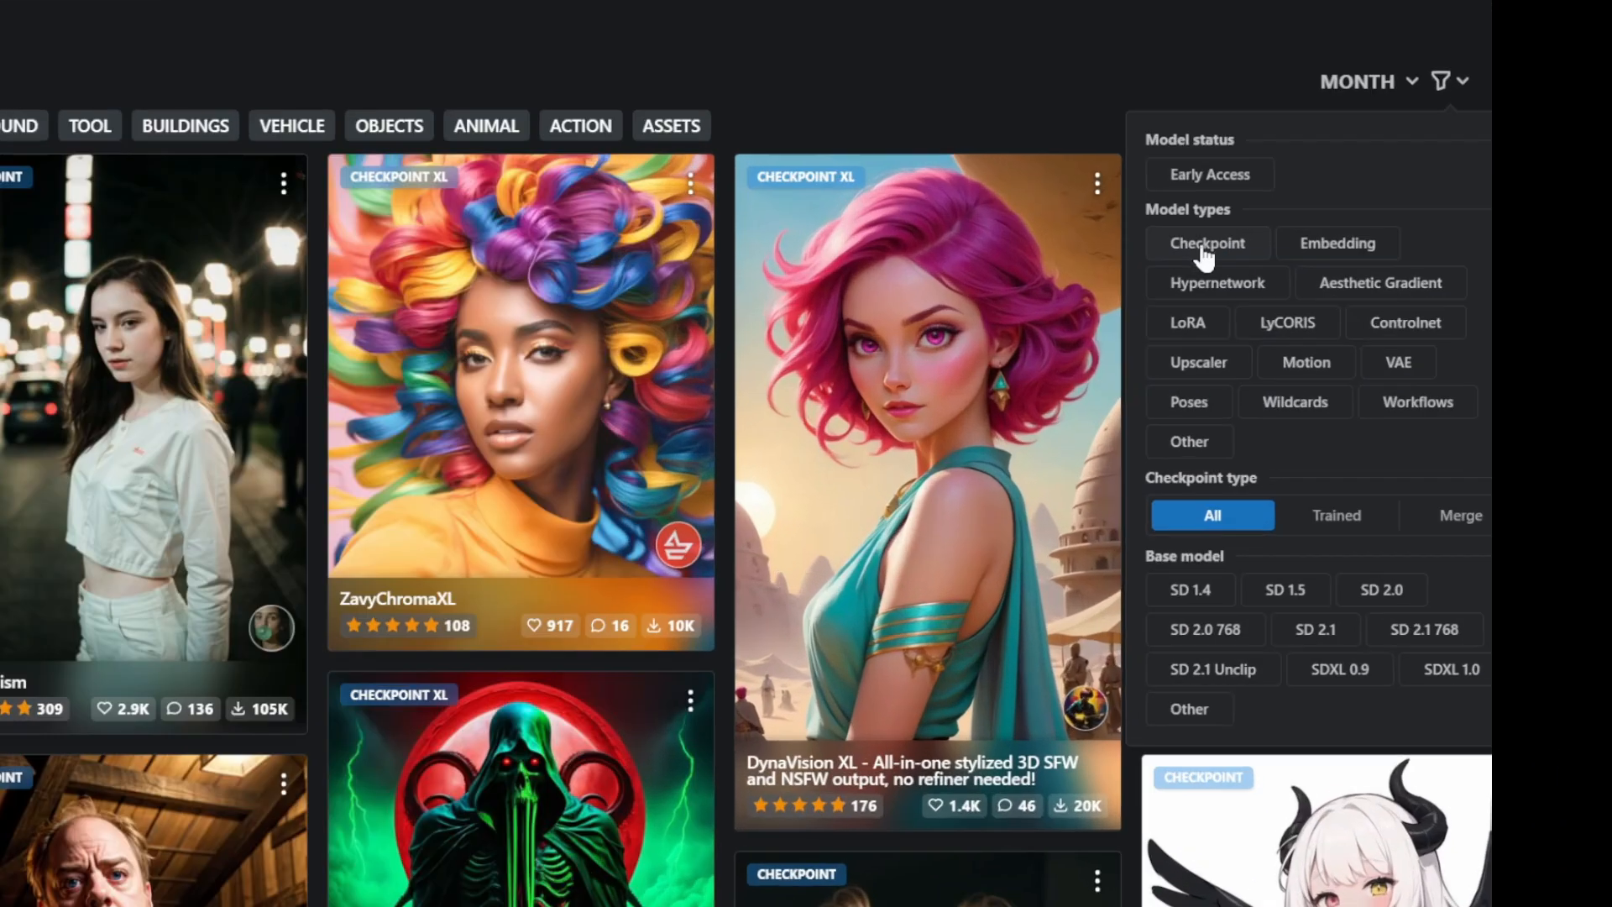
{"action": "left_click", "coordinate": [1422, 288]}
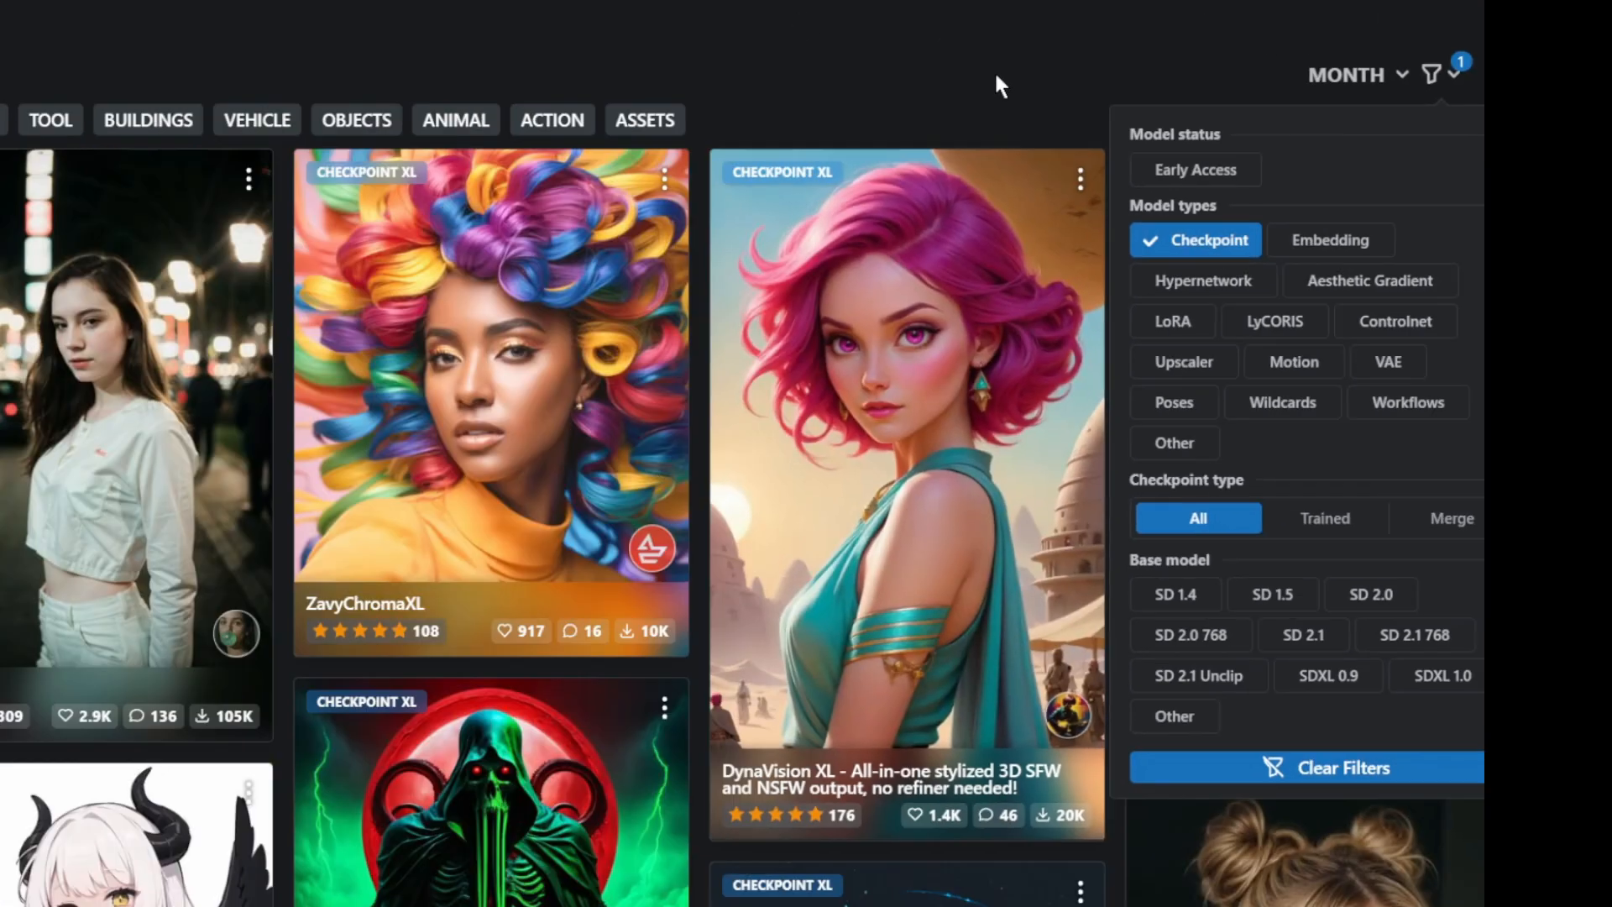
{"action": "left_click", "coordinate": [789, 5]}
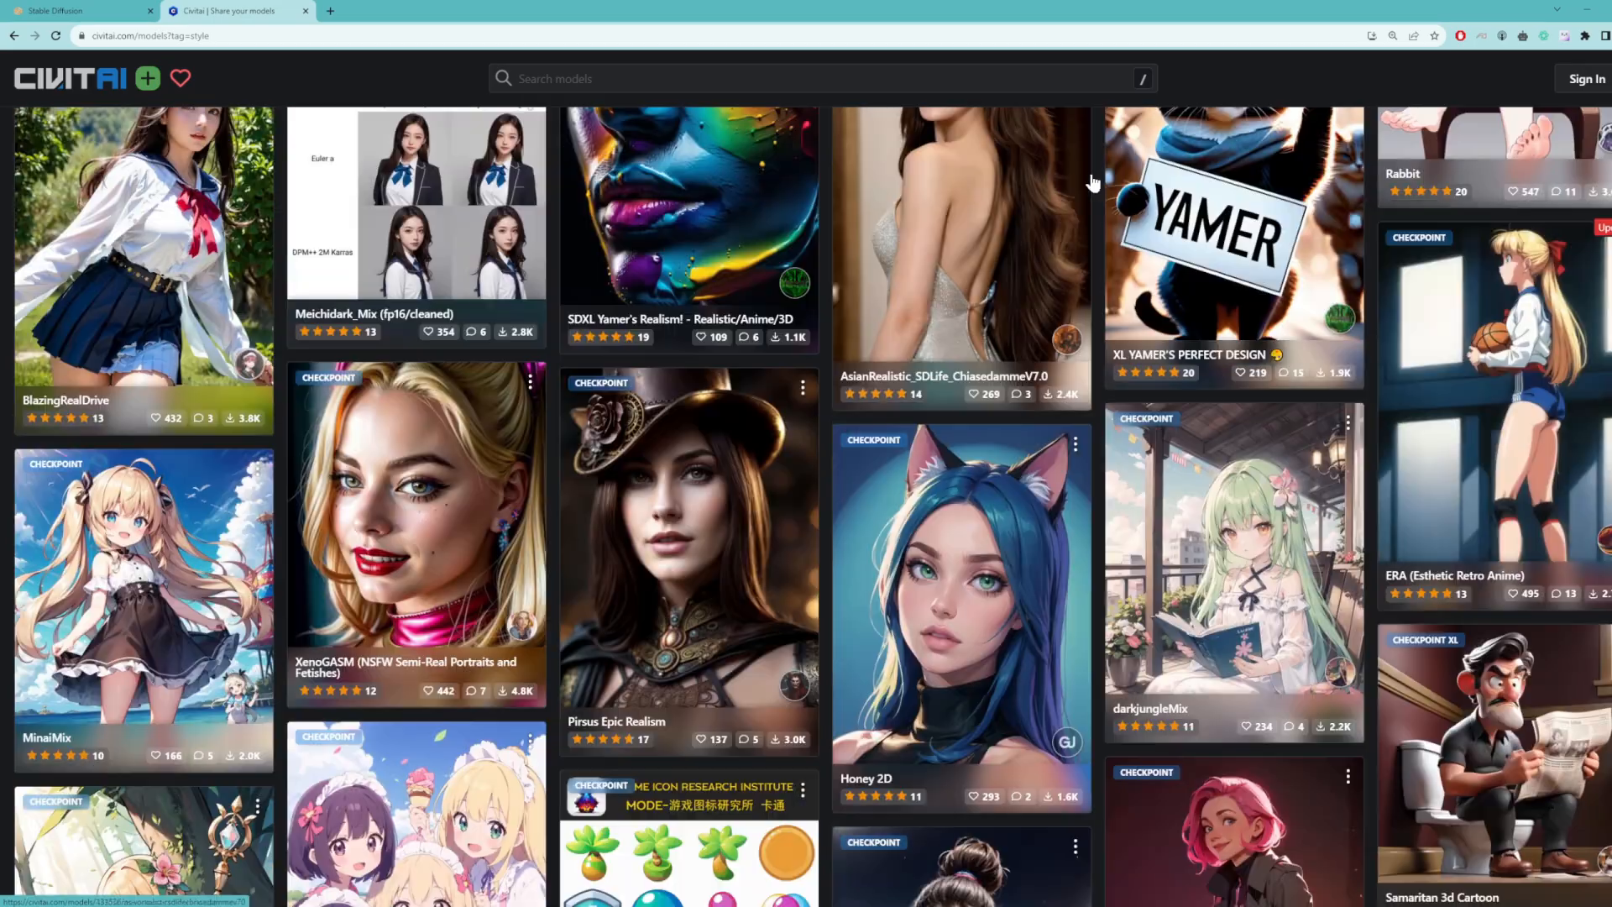
{"action": "scroll", "coordinate": [1091, 181], "scroll_direction": "down", "scroll_amount": 15}
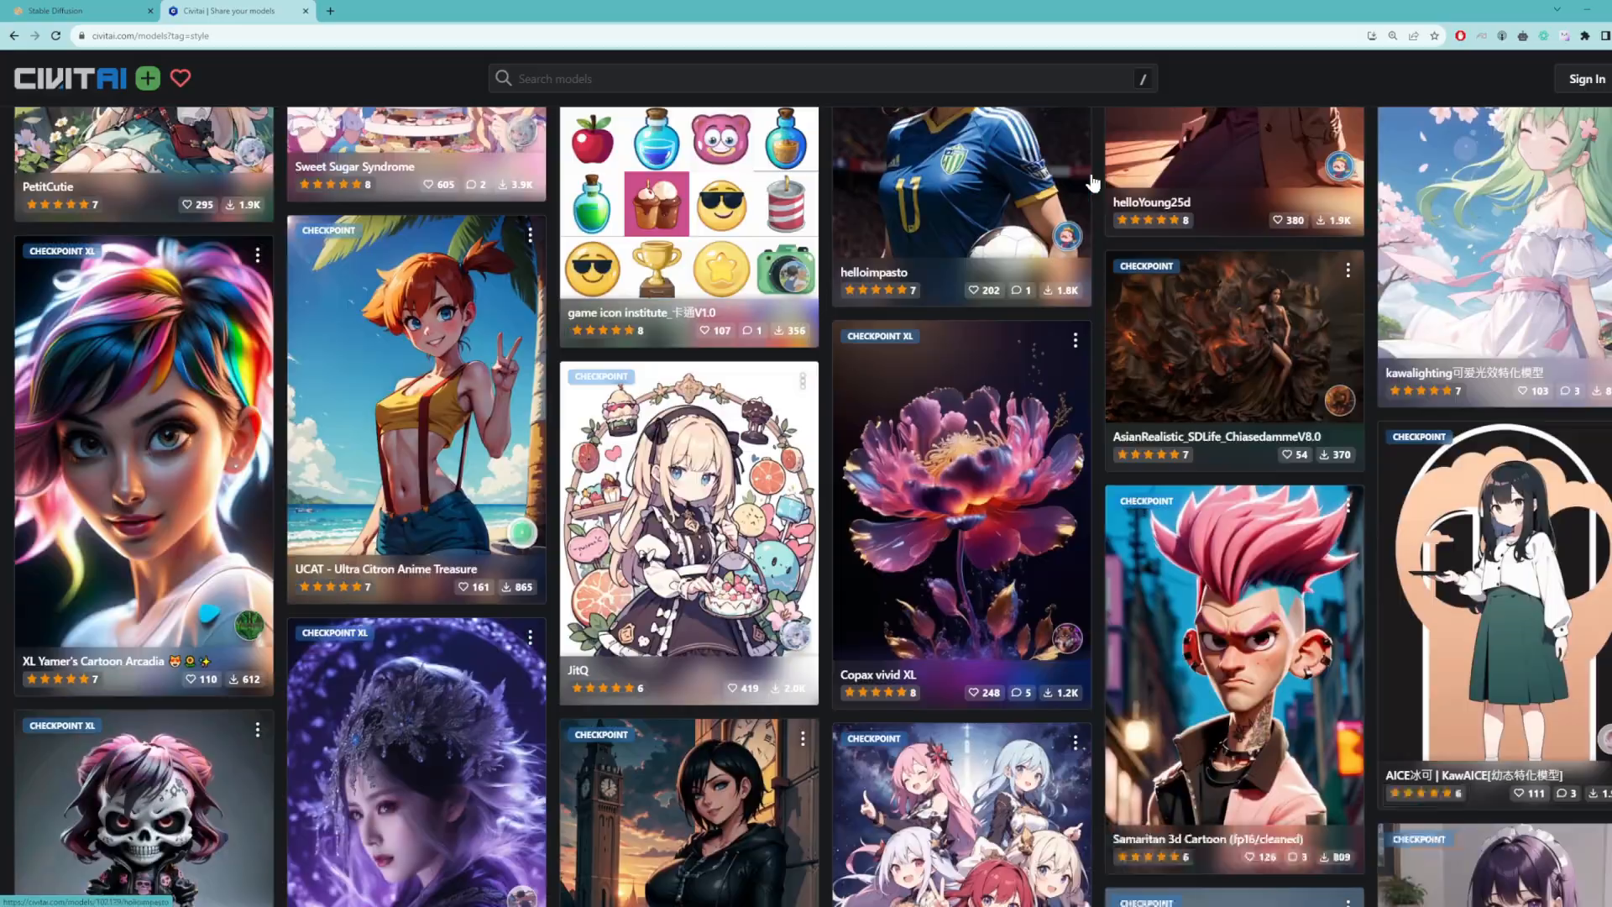
{"action": "scroll", "coordinate": [1092, 181], "scroll_direction": "down", "scroll_amount": 15}
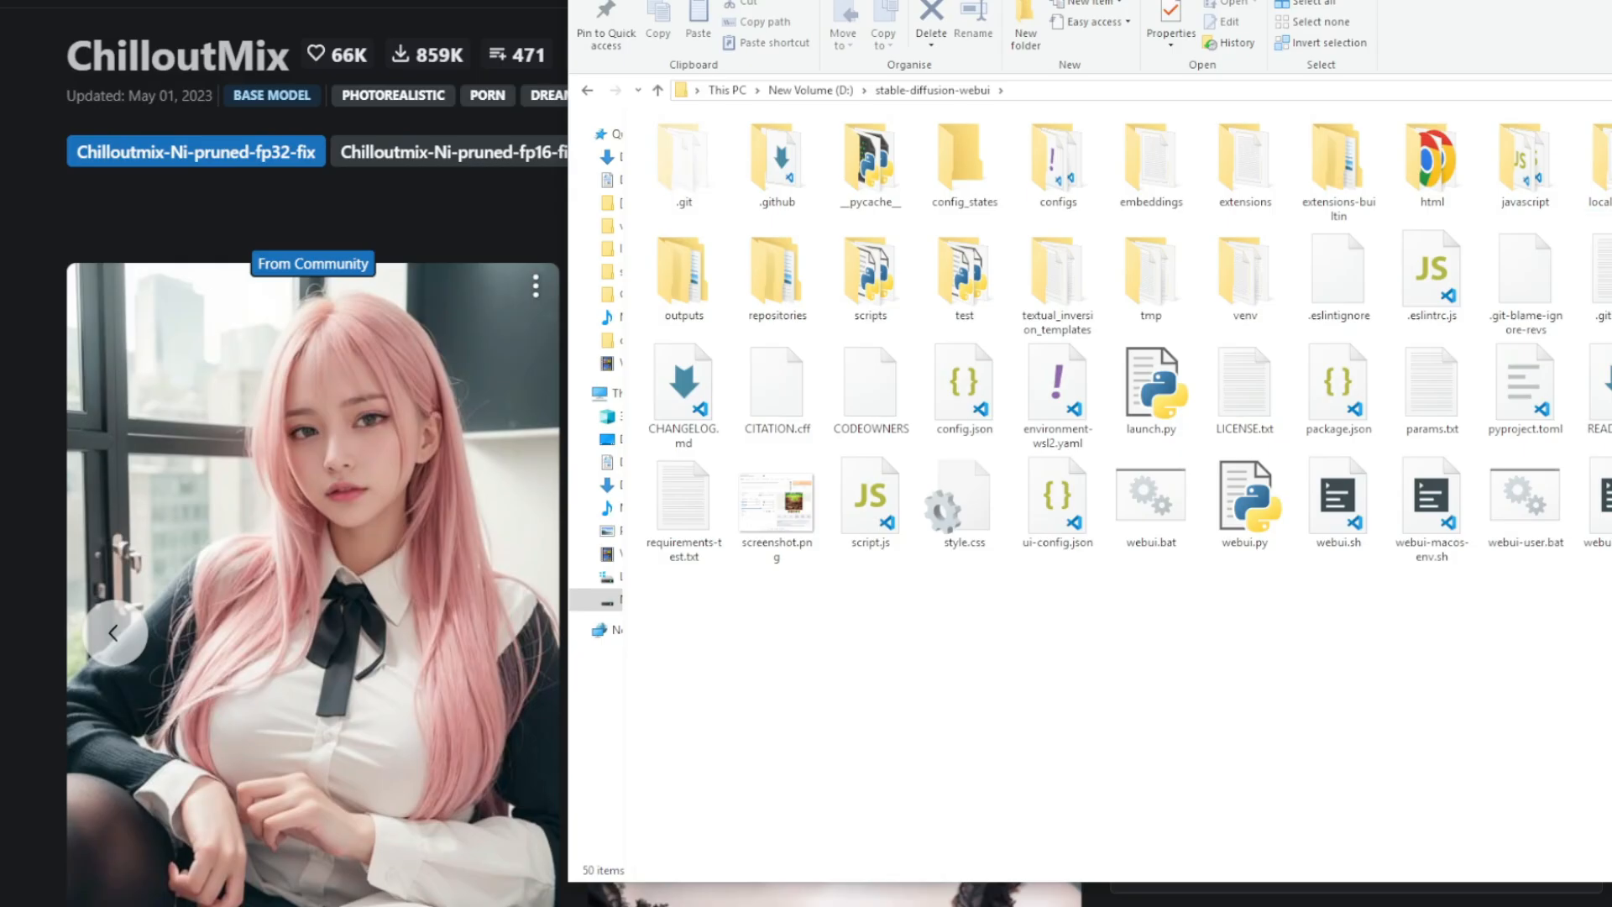
Step: Locate chilloutmix_NiPrunedFp32Fix.safetensors in the web UI's models\Stable-diffusion folder and check the checkpoint choices in the web UI
{"action": "double_click", "coordinate": [1611, 160]}
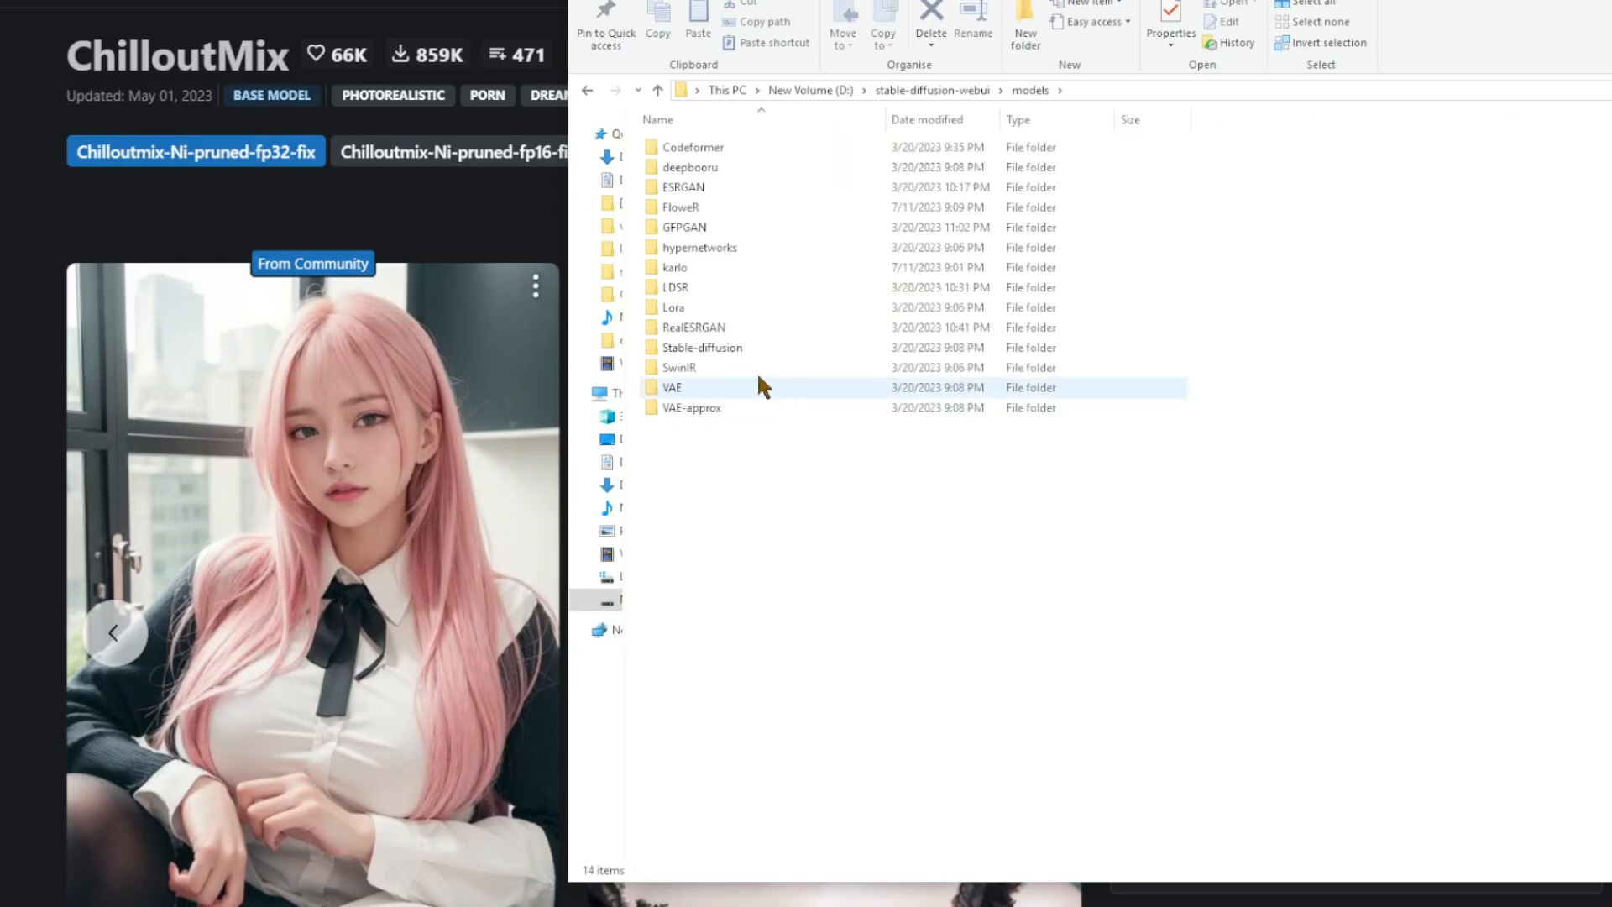
{"action": "left_click", "coordinate": [722, 349]}
{"action": "double_click", "coordinate": [720, 349]}
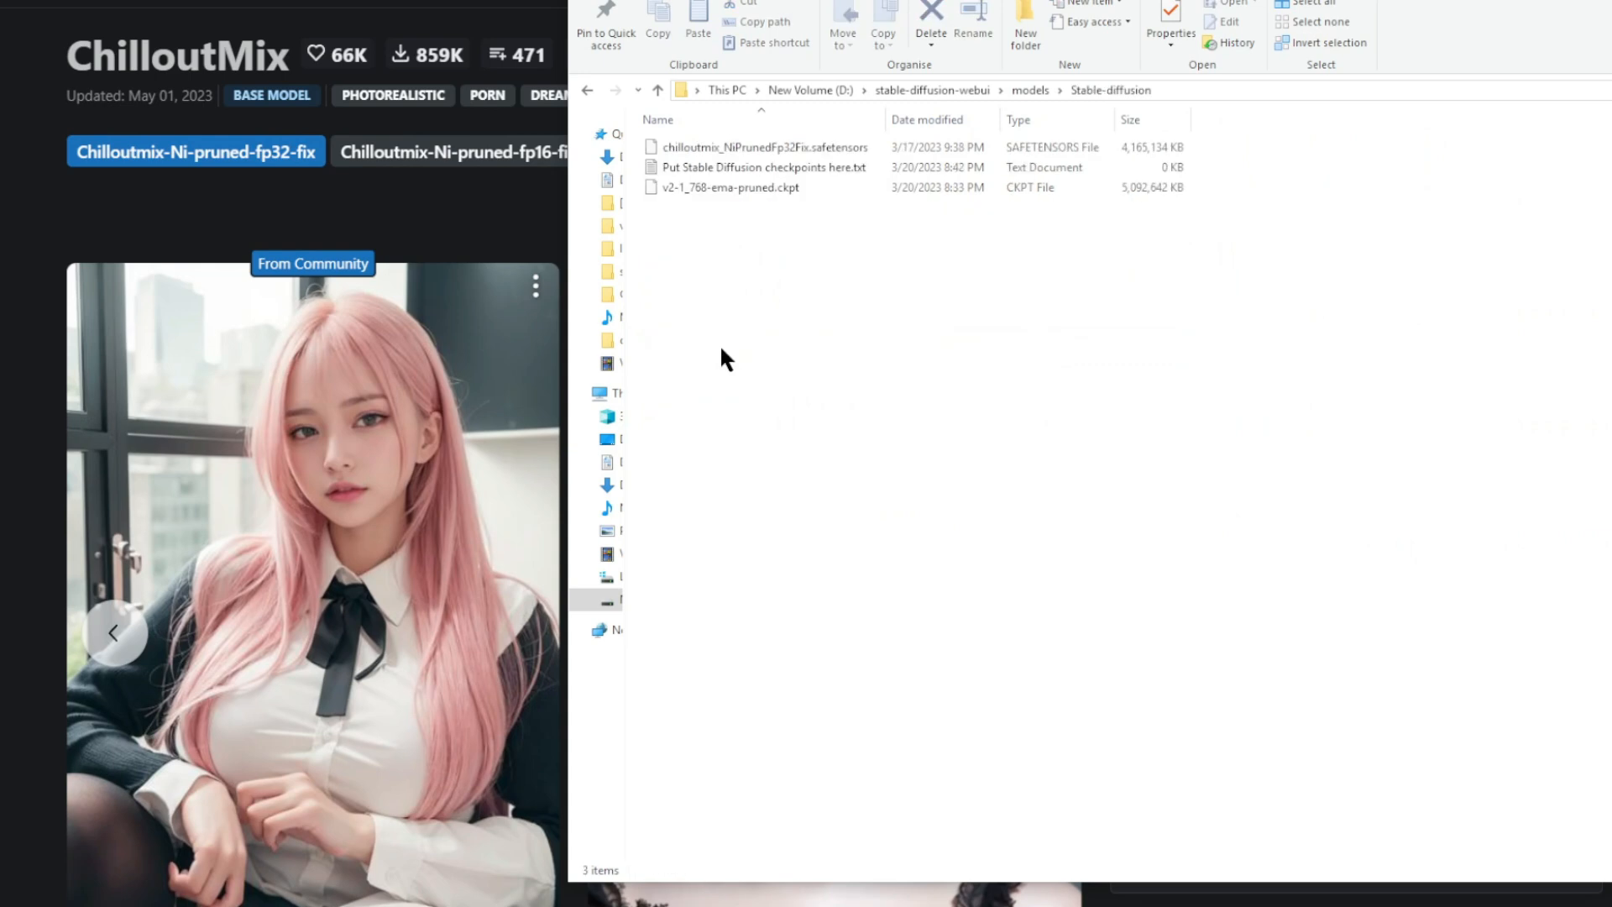
{"action": "left_click", "coordinate": [773, 149]}
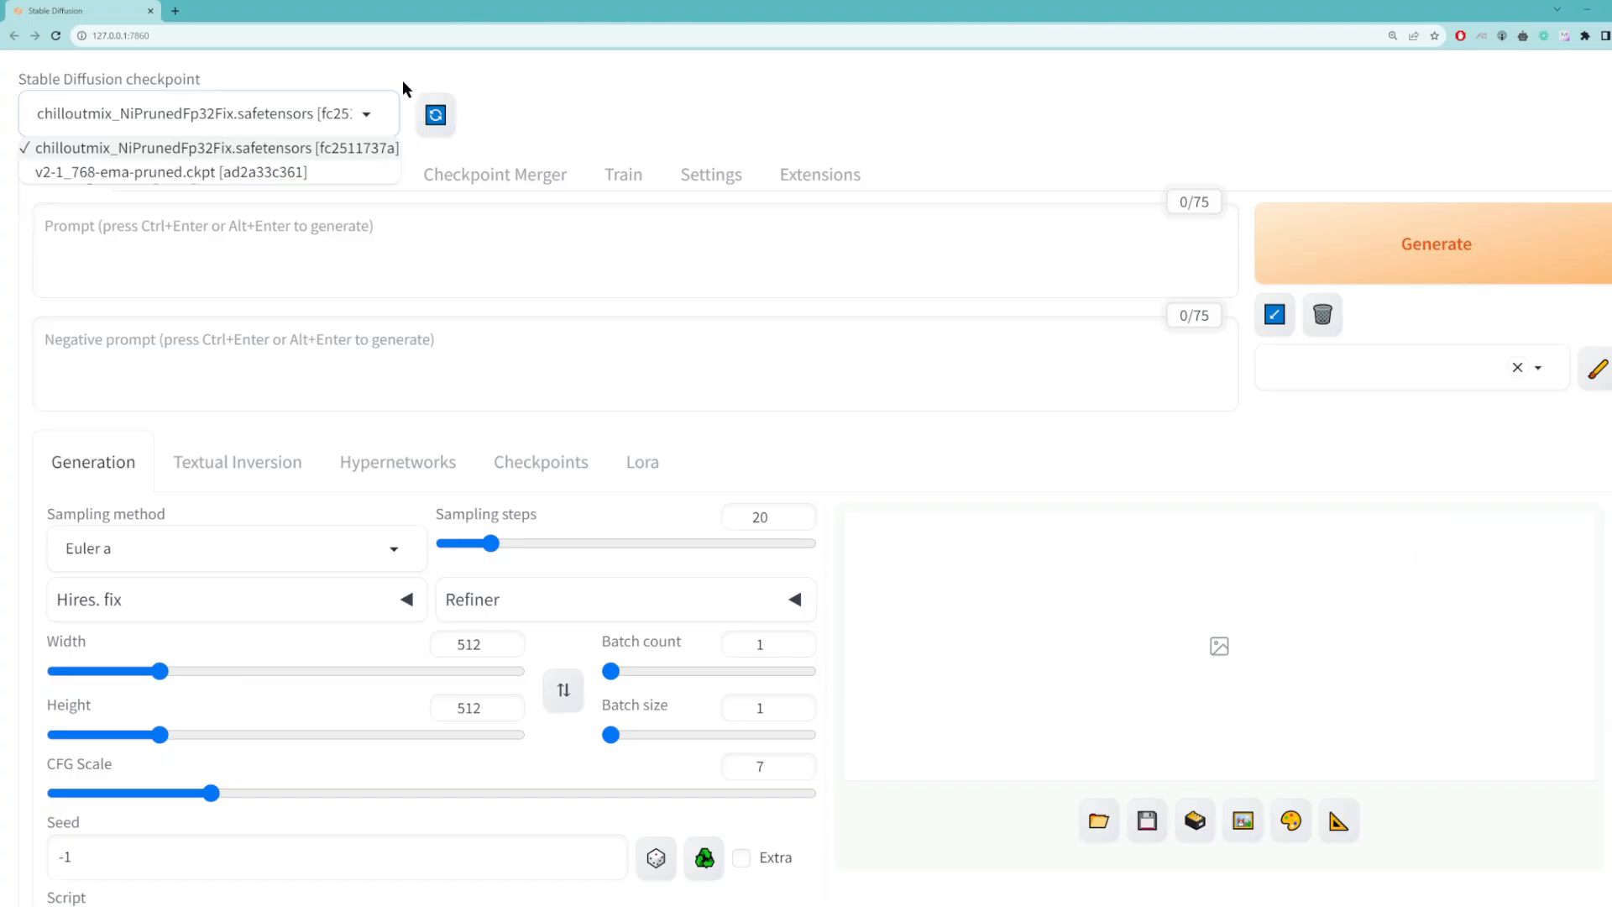
{"action": "left_click", "coordinate": [371, 111]}
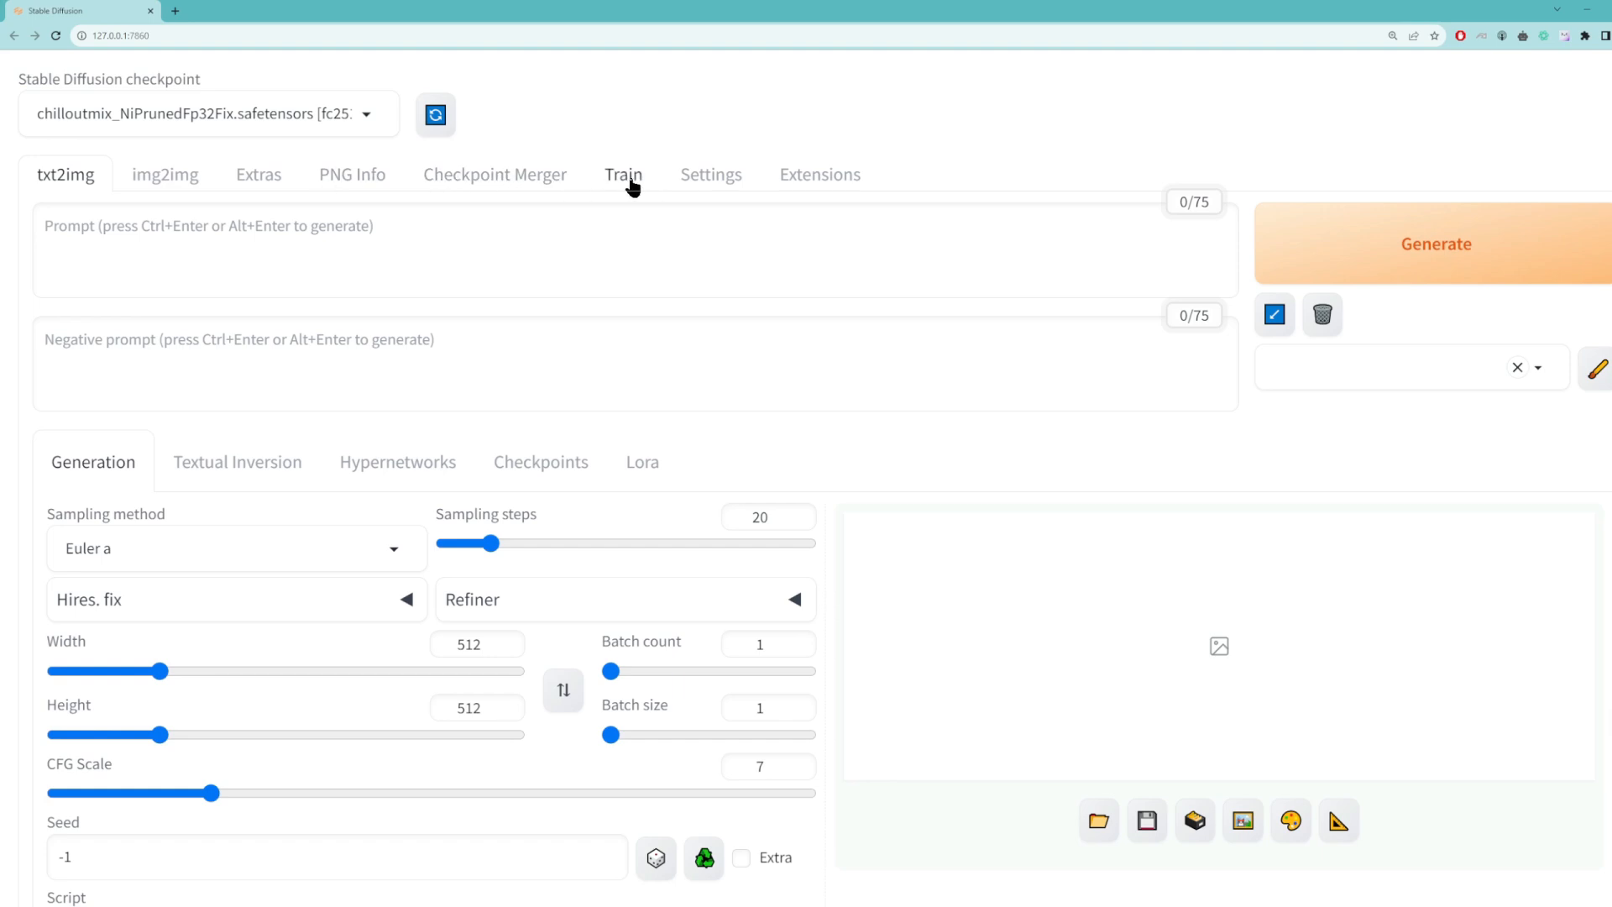
Step: Set the file format for saved images to jpg in the Stable Diffusion web UI settings
{"action": "left_click", "coordinate": [709, 183]}
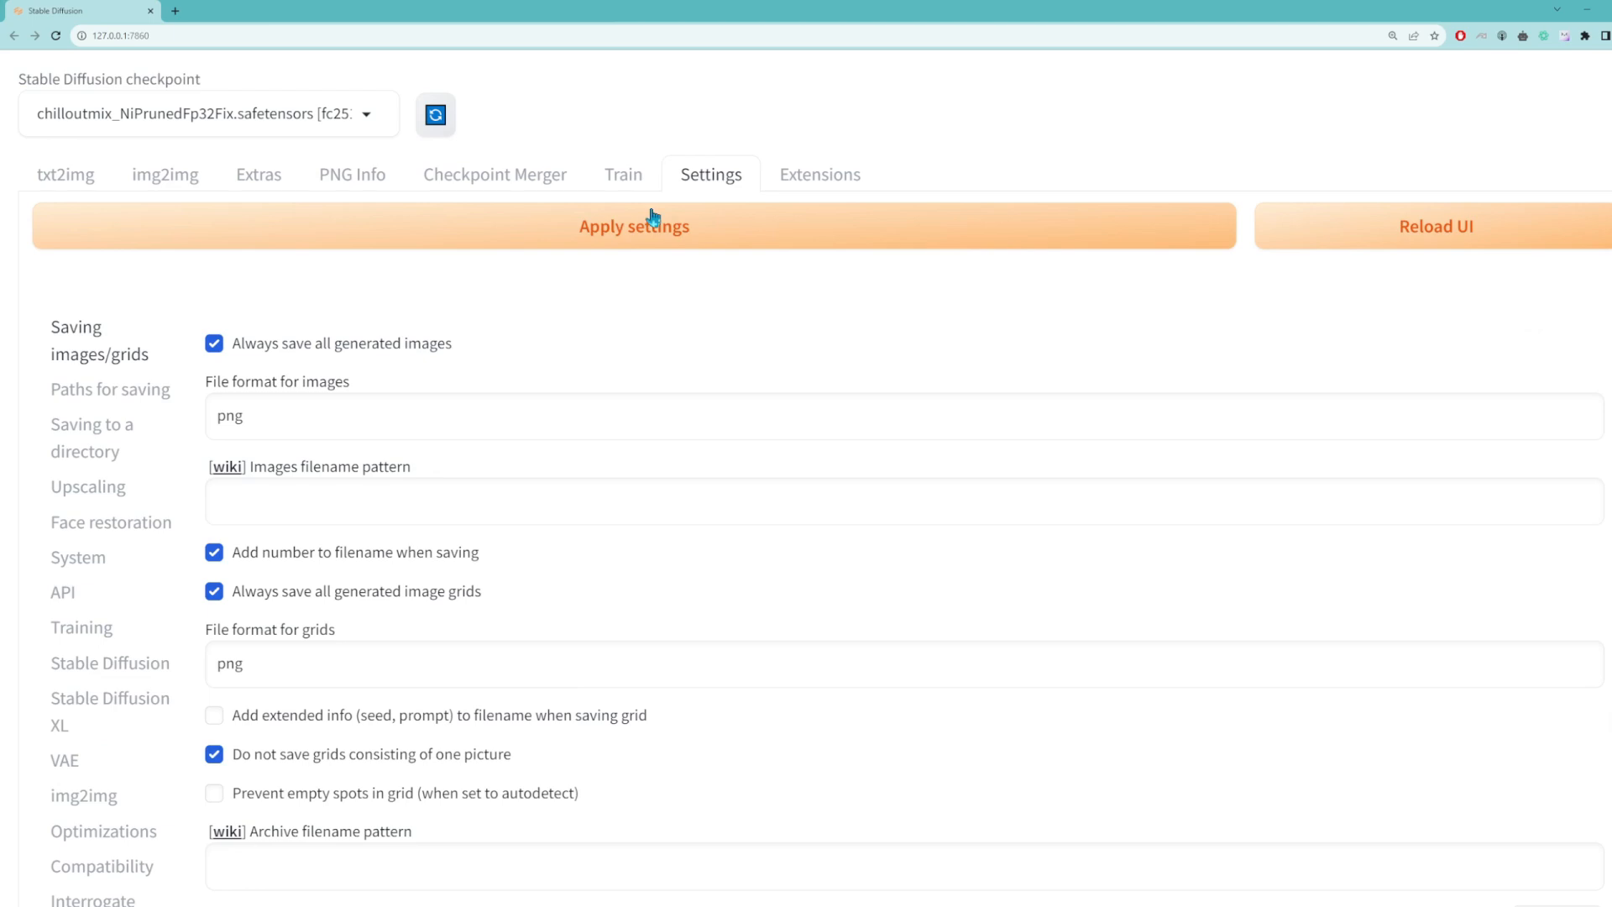
{"action": "left_click_drag", "start_coordinate": [288, 414], "coordinate": [8, 412]}
{"action": "type", "text": "jpg"}
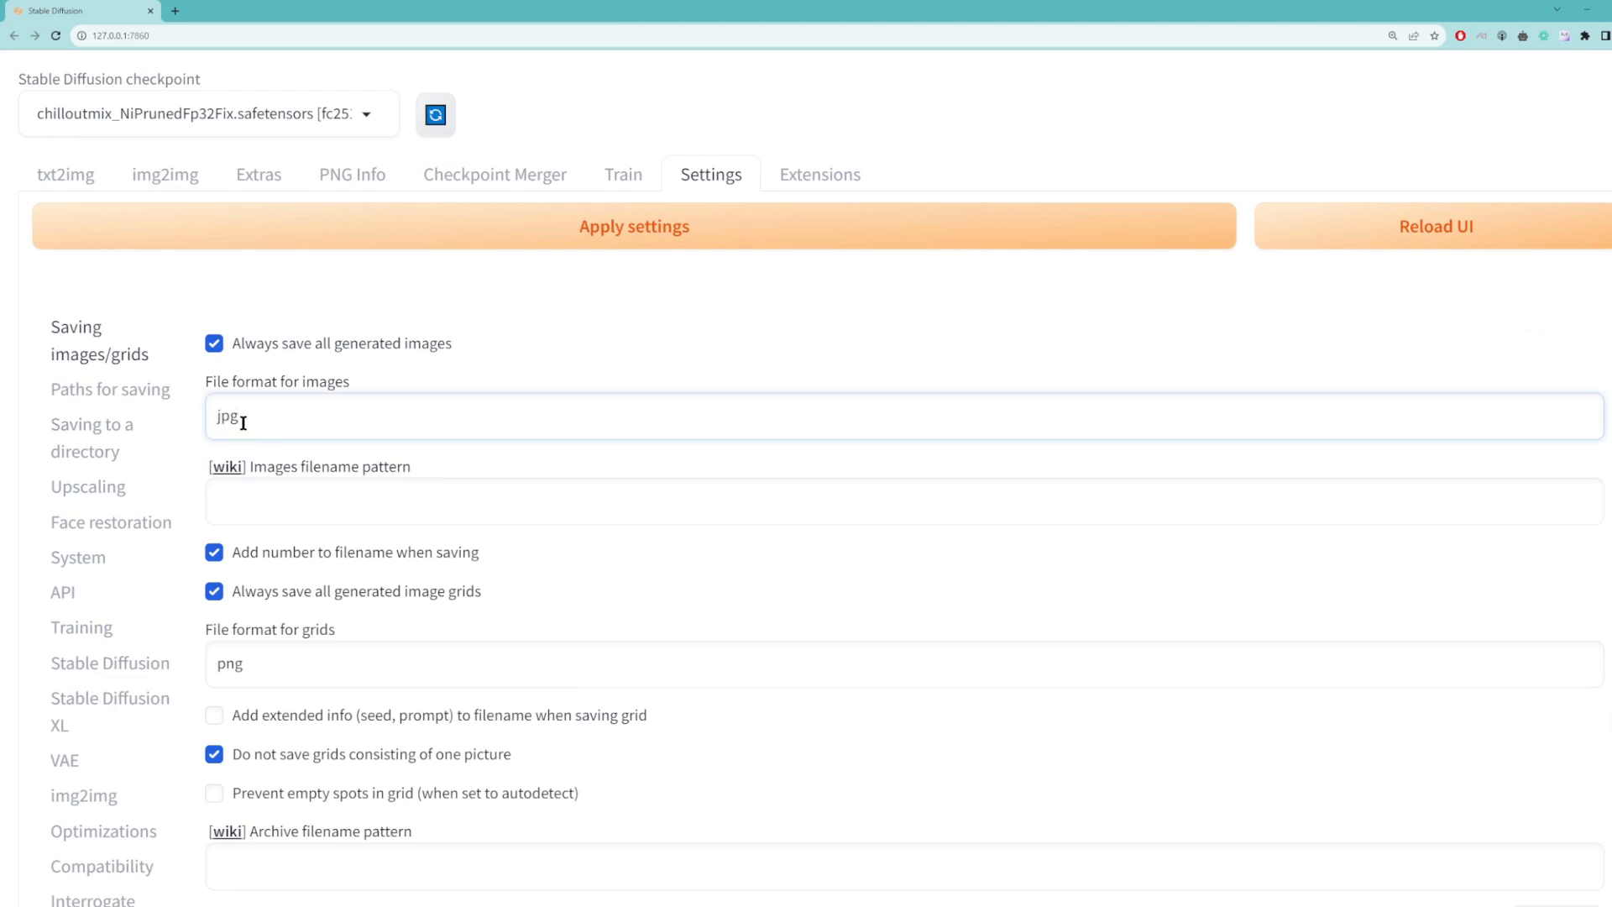
Step: Review the file size and width/height limits for saving large images as JPG, and return to the txt2img page
{"action": "scroll", "coordinate": [435, 453], "scroll_direction": "down", "scroll_amount": 2}
{"action": "scroll", "coordinate": [436, 454], "scroll_direction": "down", "scroll_amount": 10}
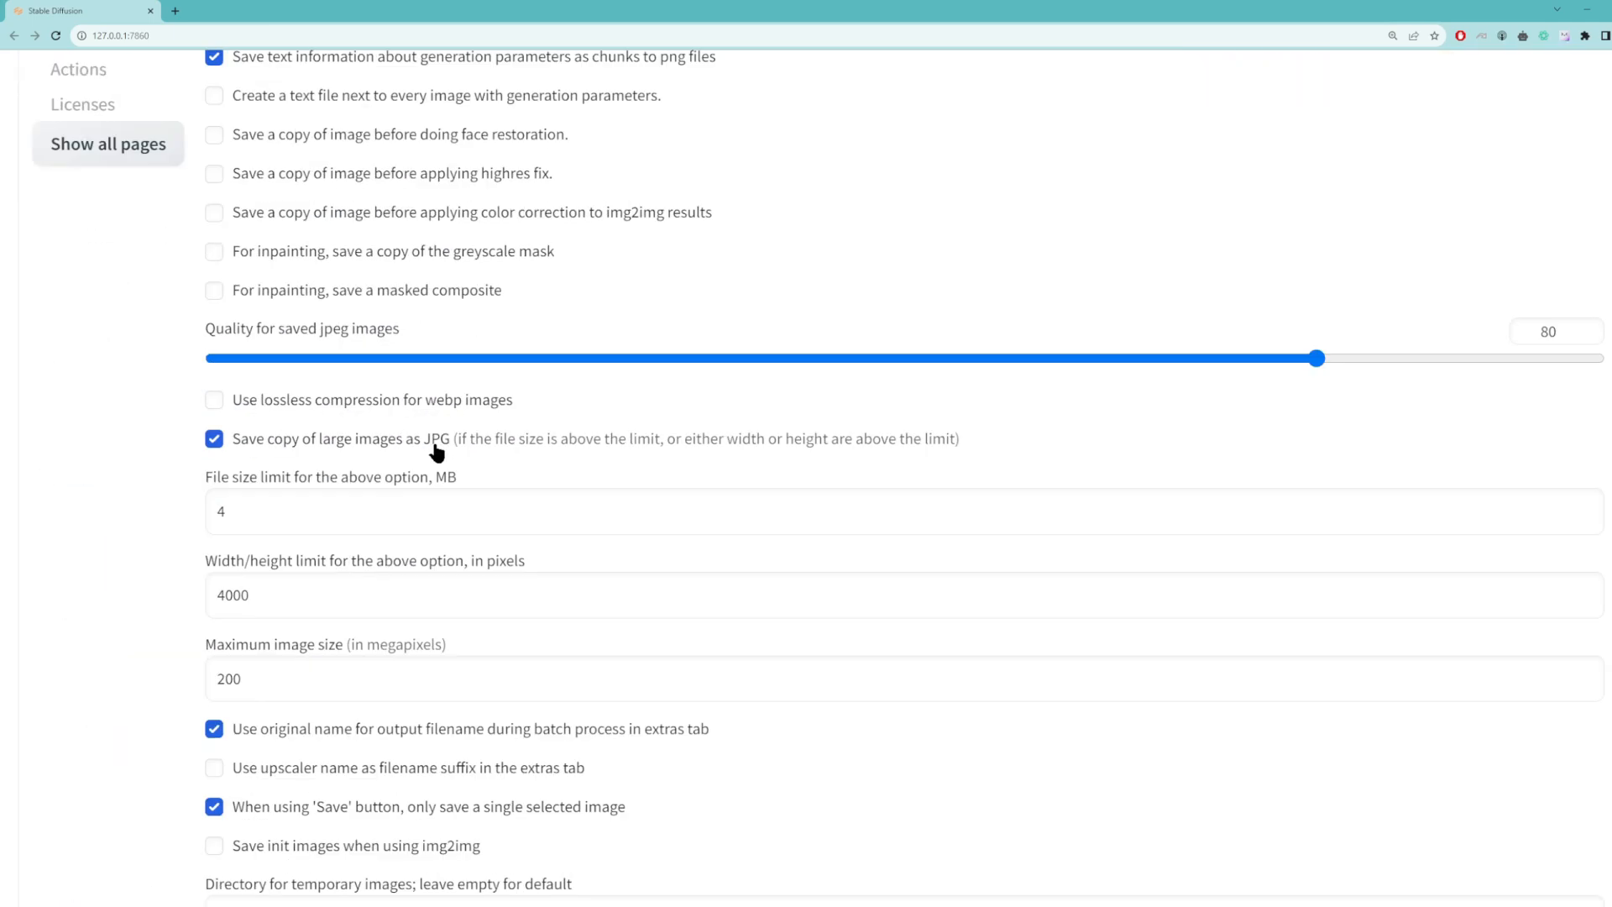
{"action": "left_click_drag", "start_coordinate": [263, 509], "coordinate": [178, 511]}
{"action": "key", "text": "Tab"}
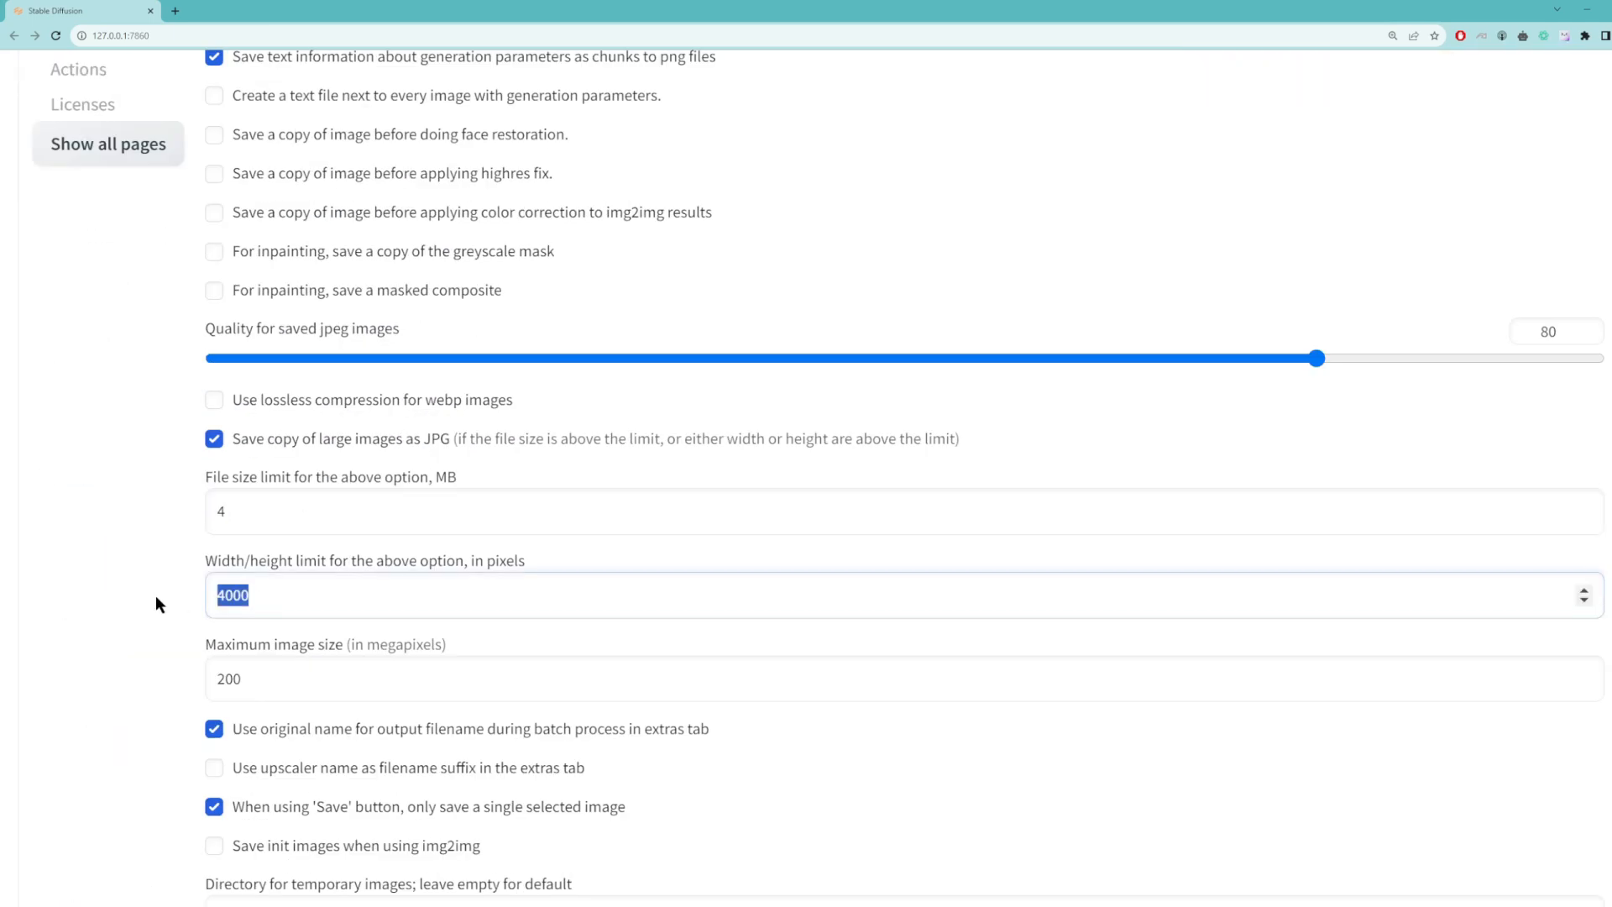
{"action": "key", "text": "Tab"}
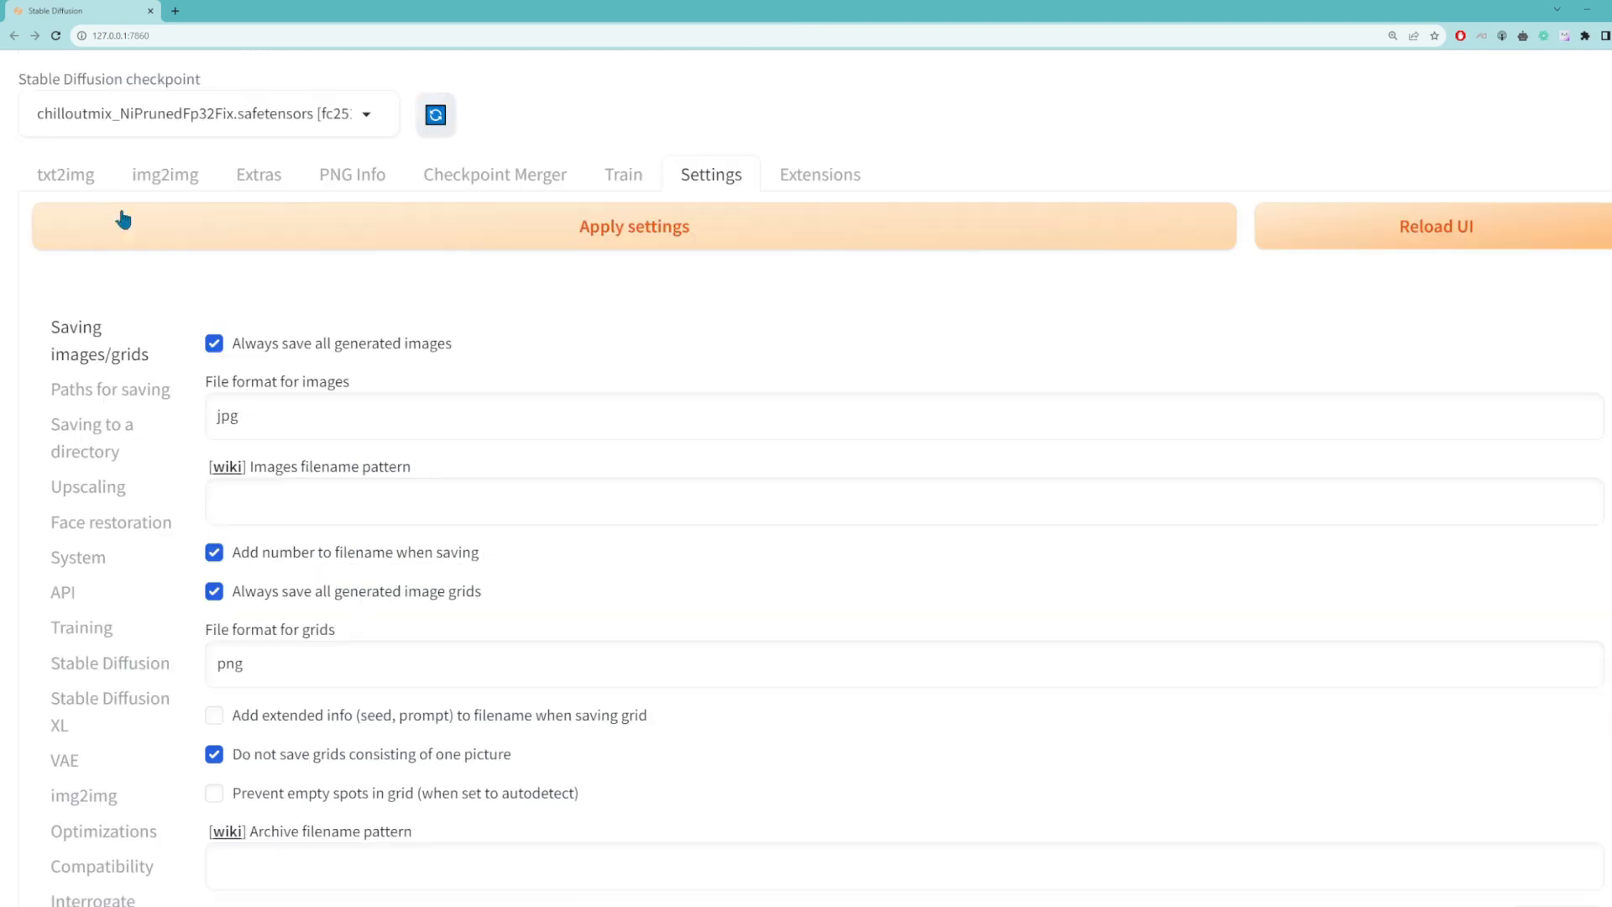
{"action": "left_click", "coordinate": [80, 181]}
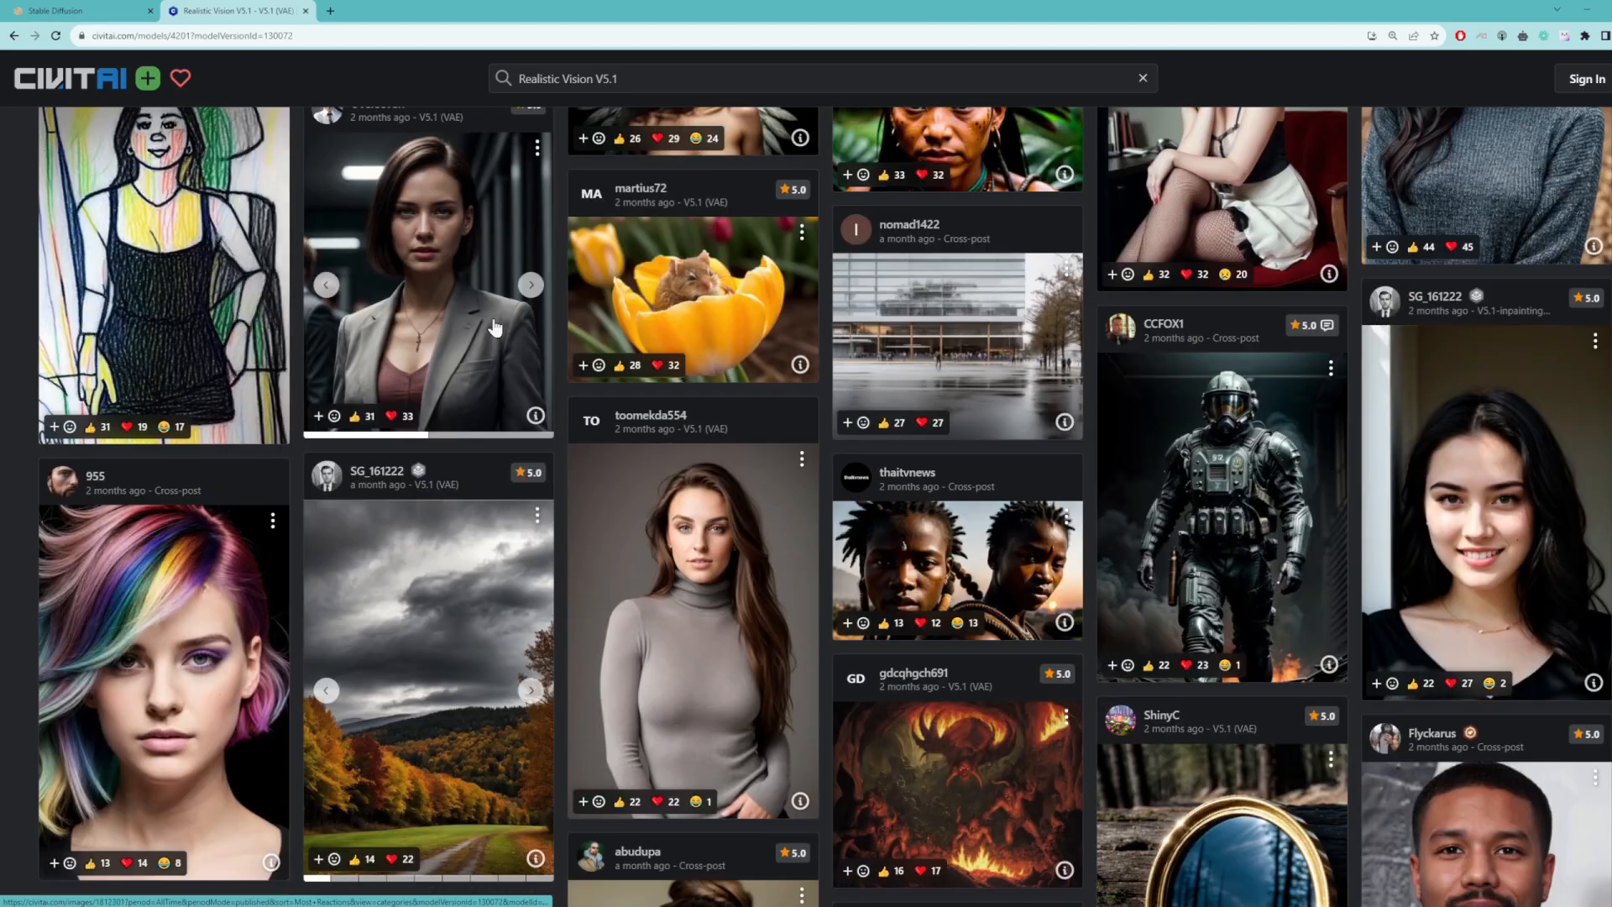
Step: Browse the Realistic Vision V5.1 gallery on Civitai and open the moonlit forest valley image
{"action": "scroll", "coordinate": [496, 327], "scroll_direction": "down", "scroll_amount": 5}
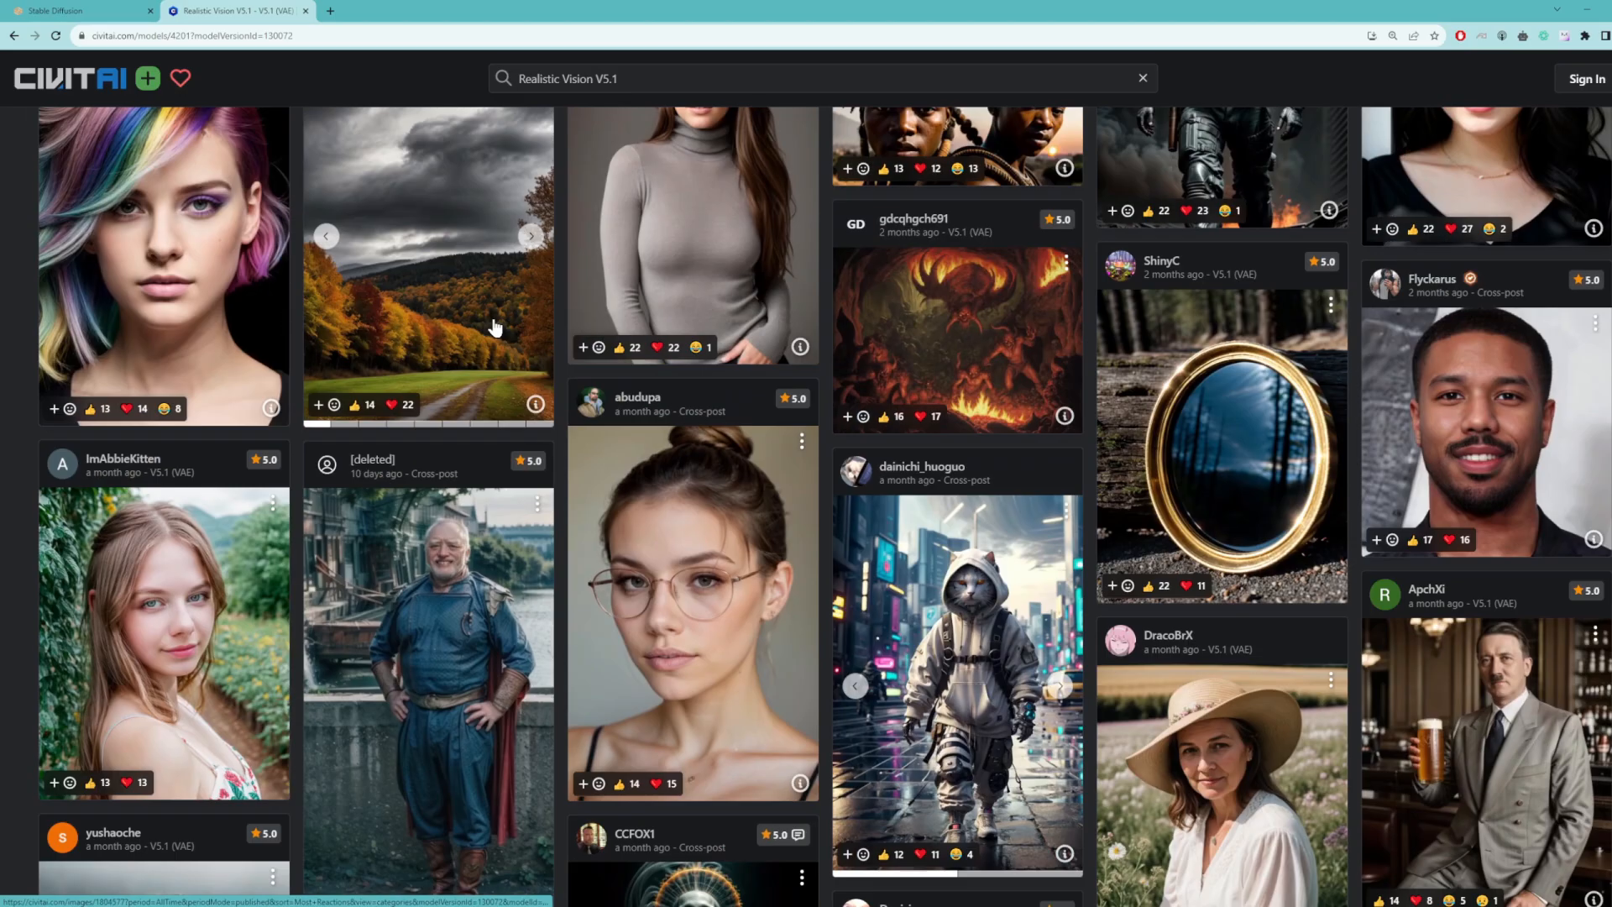
{"action": "scroll", "coordinate": [495, 328], "scroll_direction": "down", "scroll_amount": 8}
{"action": "scroll", "coordinate": [495, 328], "scroll_direction": "down", "scroll_amount": 8}
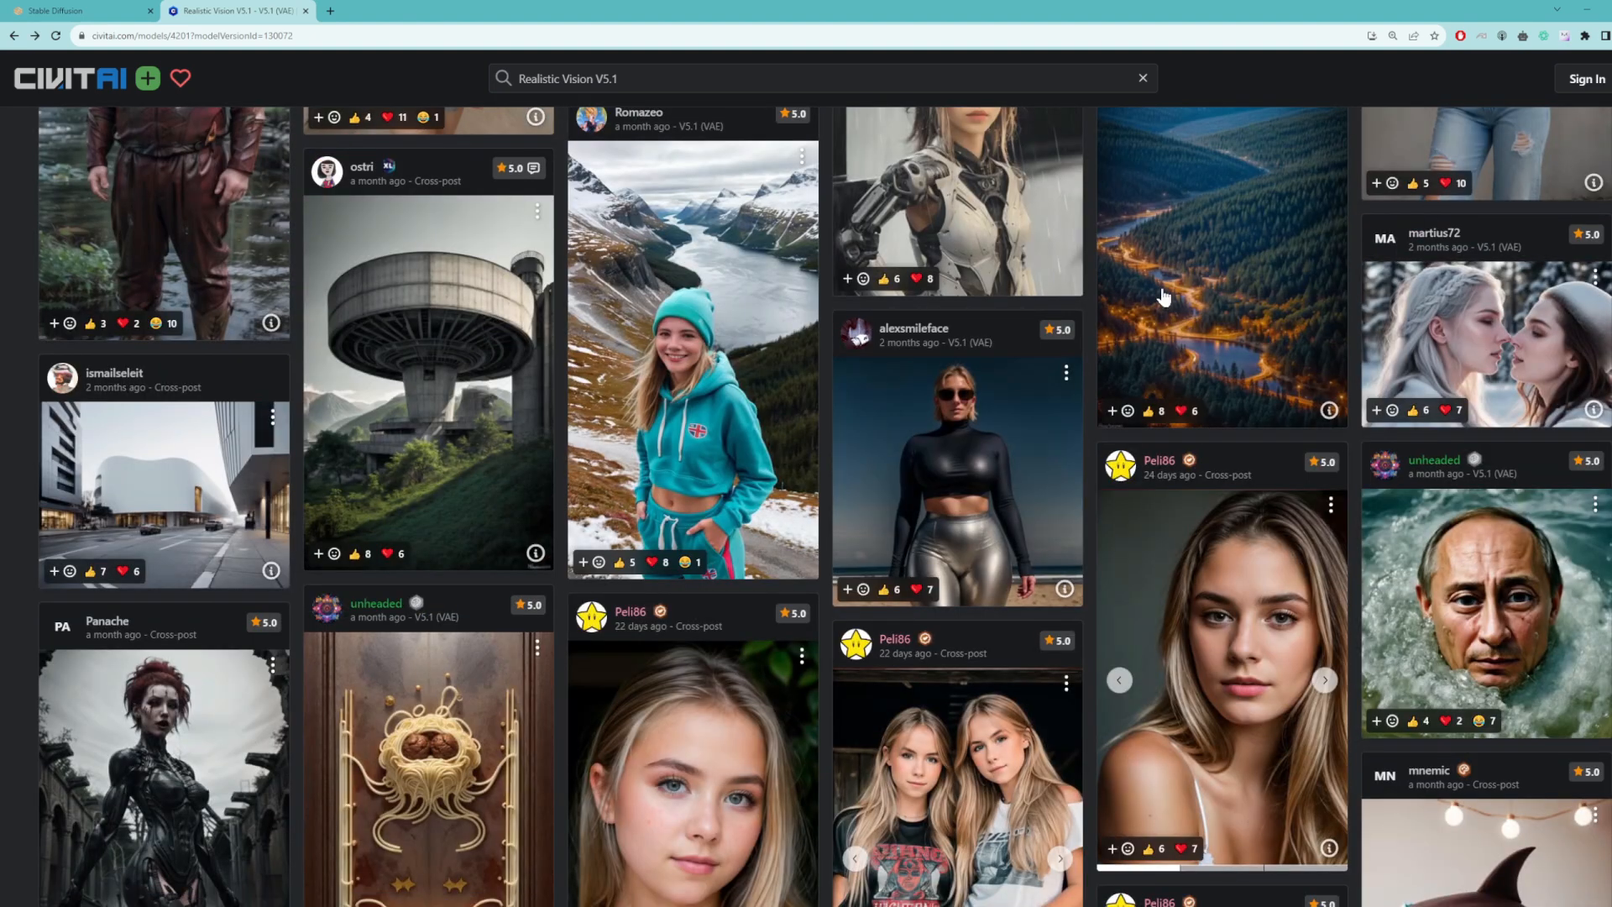
{"action": "scroll", "coordinate": [1150, 302], "scroll_direction": "up", "scroll_amount": 3}
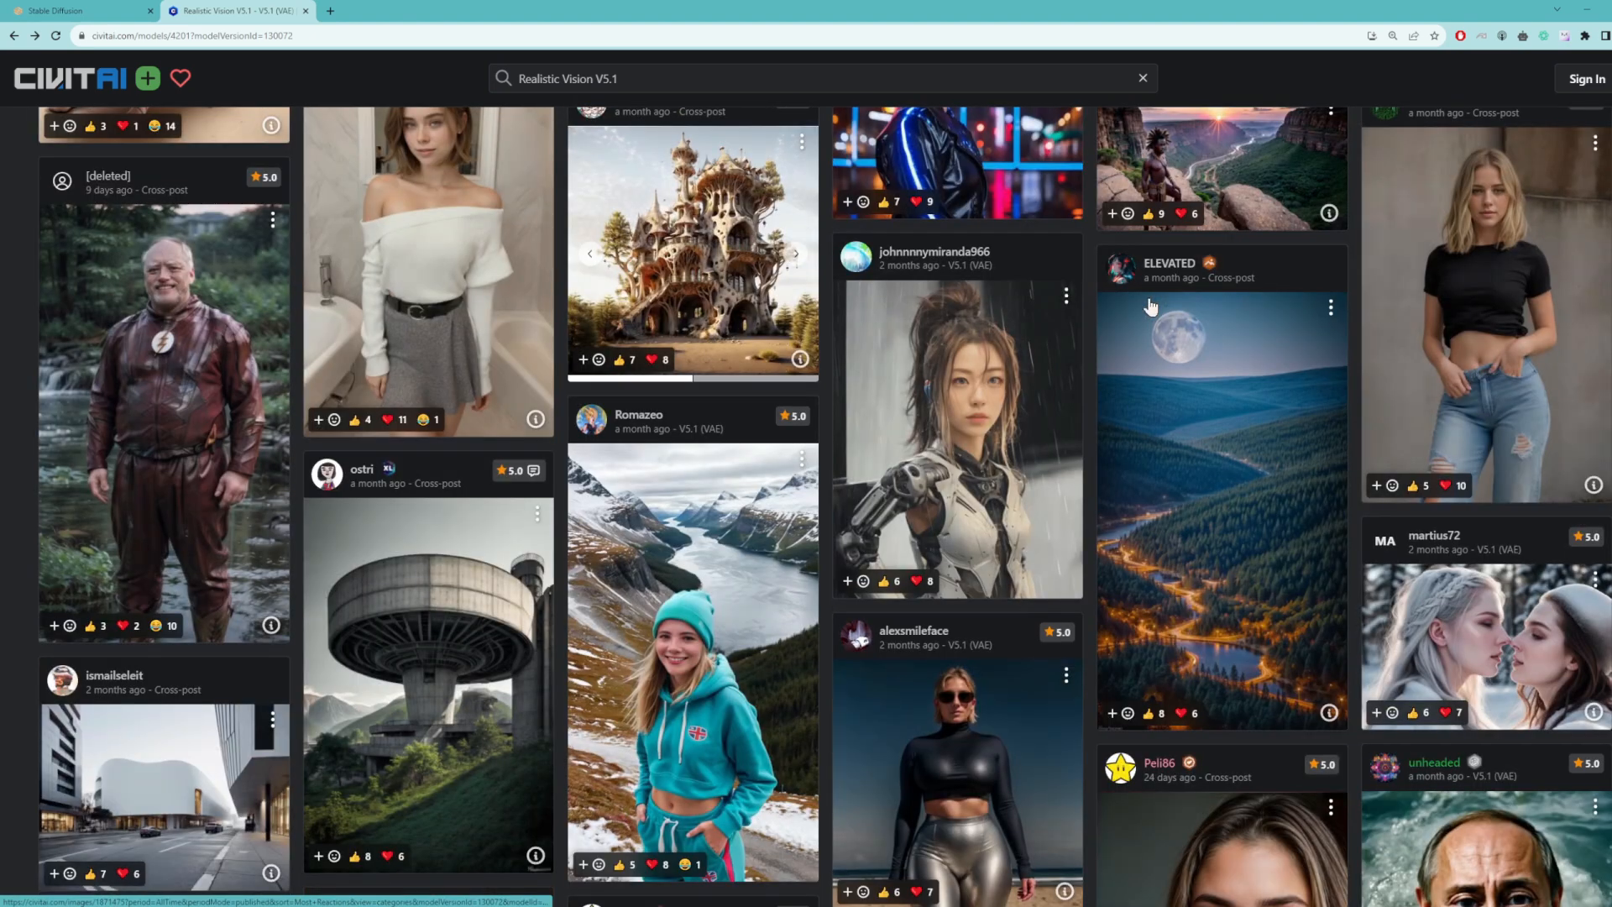
{"action": "left_click", "coordinate": [1219, 497]}
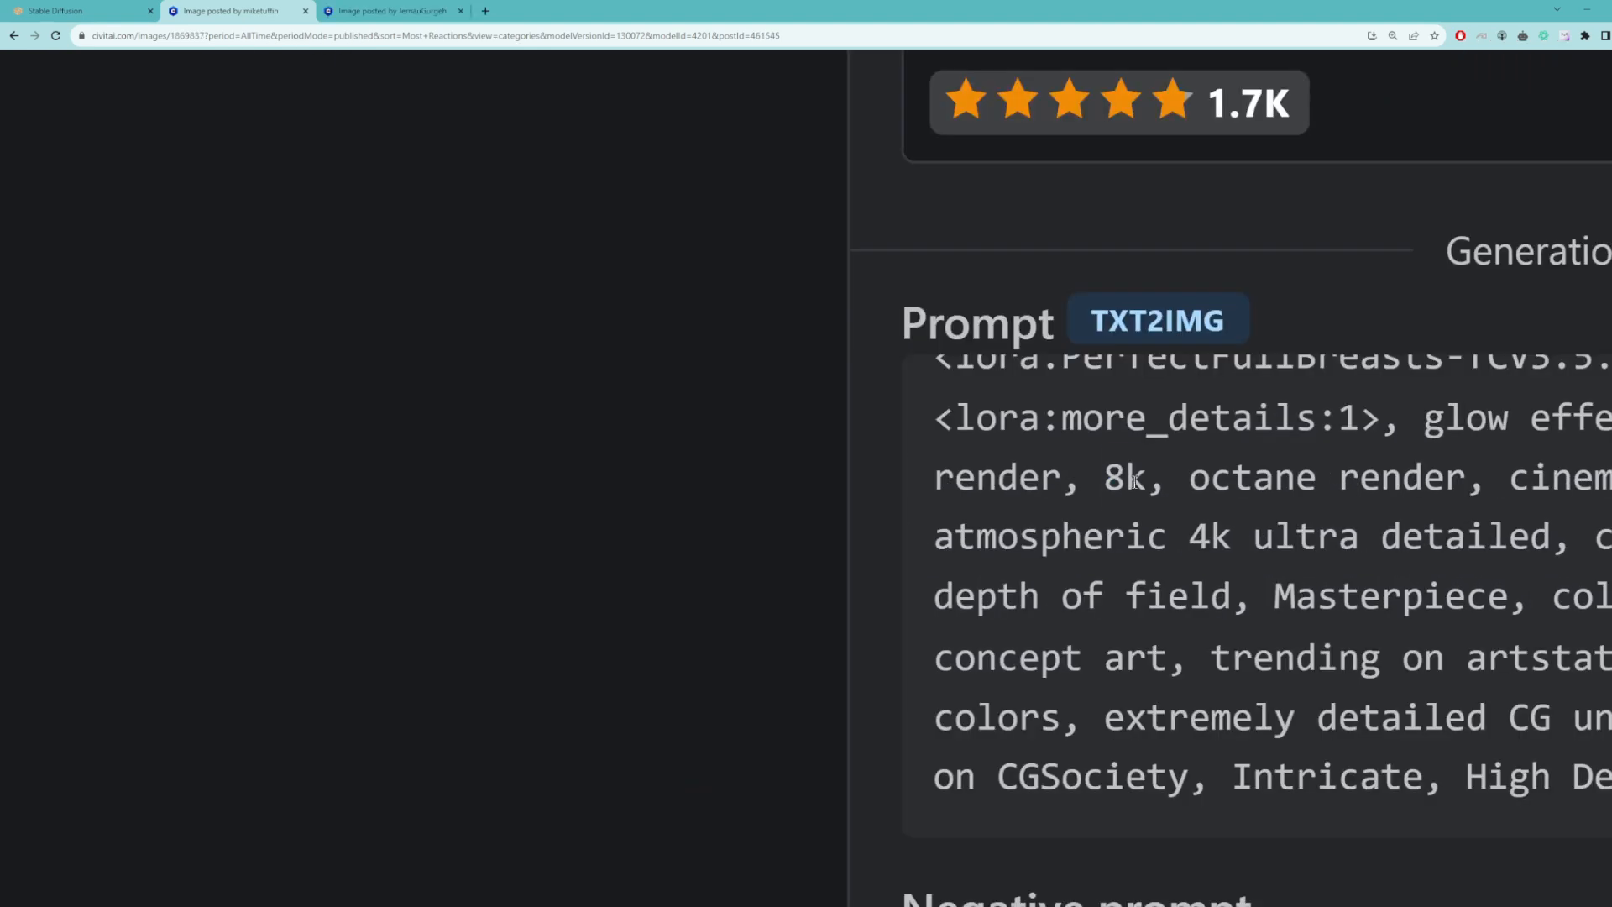
Step: Examine the positive prompts of several sample images, highlighting the quality terms 8k, absurdres and intricate details
{"action": "double_click", "coordinate": [1121, 477]}
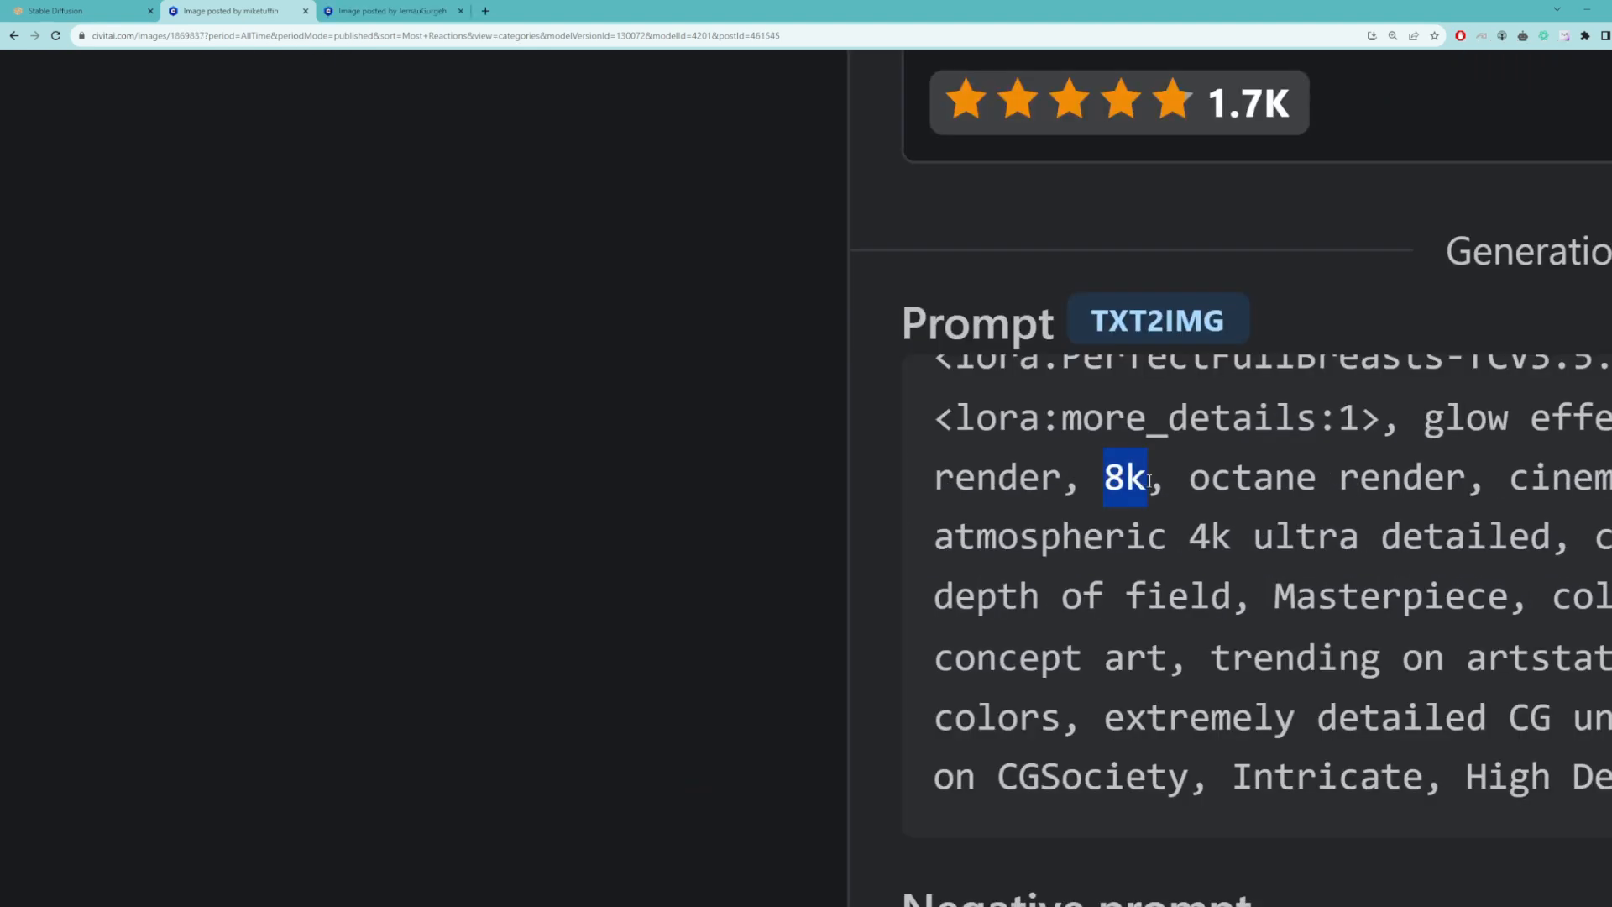
{"action": "left_click_drag", "start_coordinate": [993, 455], "coordinate": [1179, 451]}
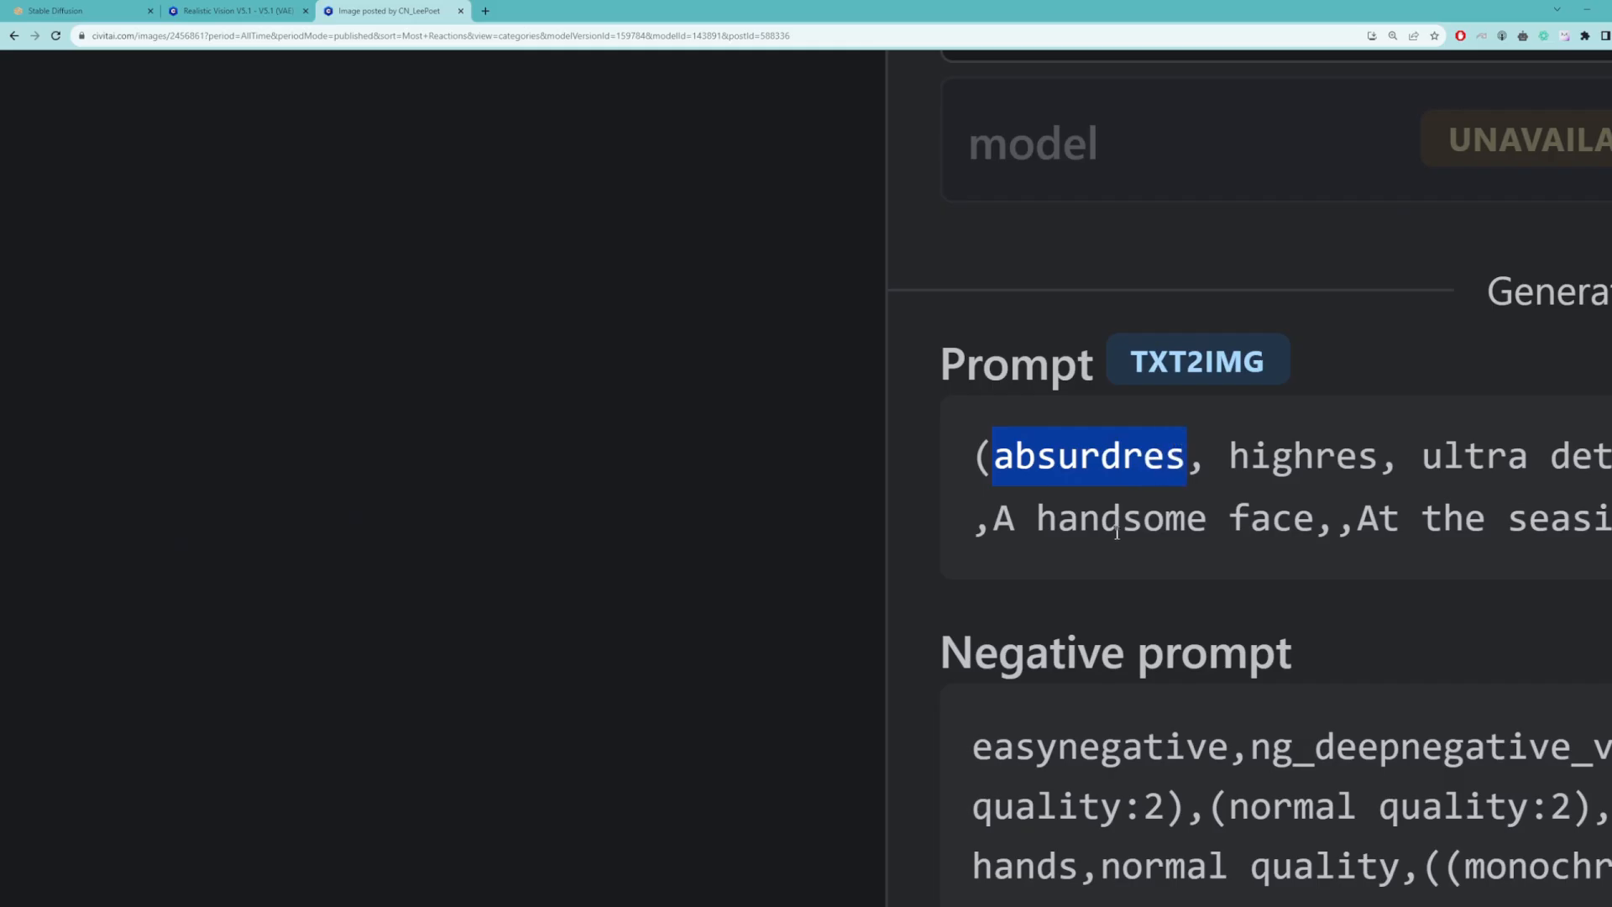
{"action": "left_click_drag", "start_coordinate": [1125, 542], "coordinate": [1480, 543]}
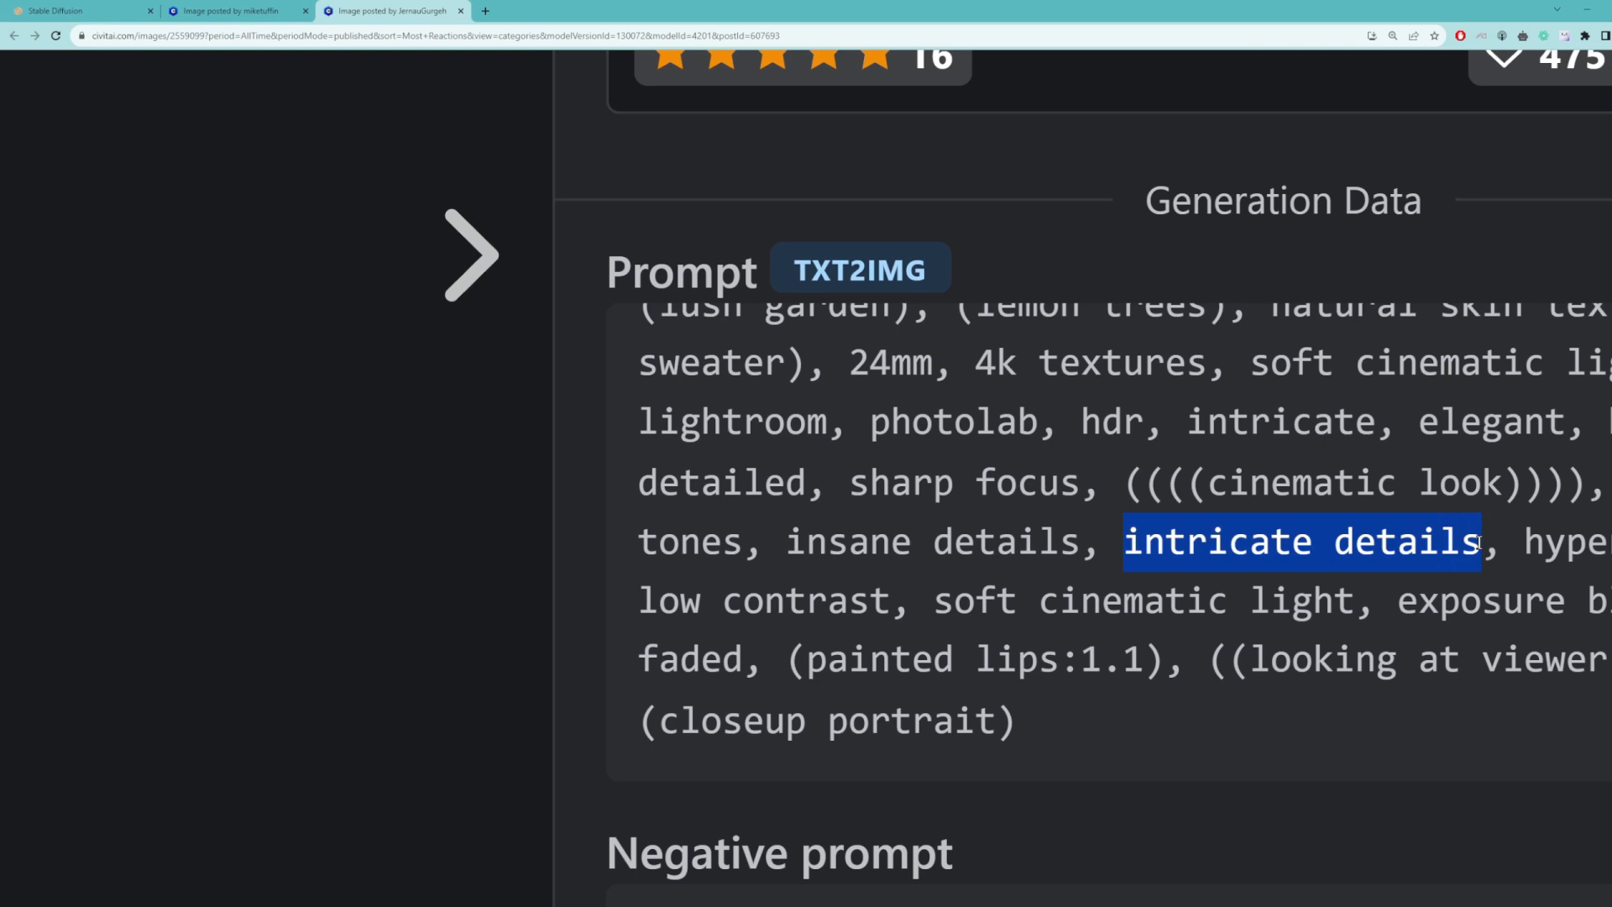
{"action": "left_click", "coordinate": [1479, 543]}
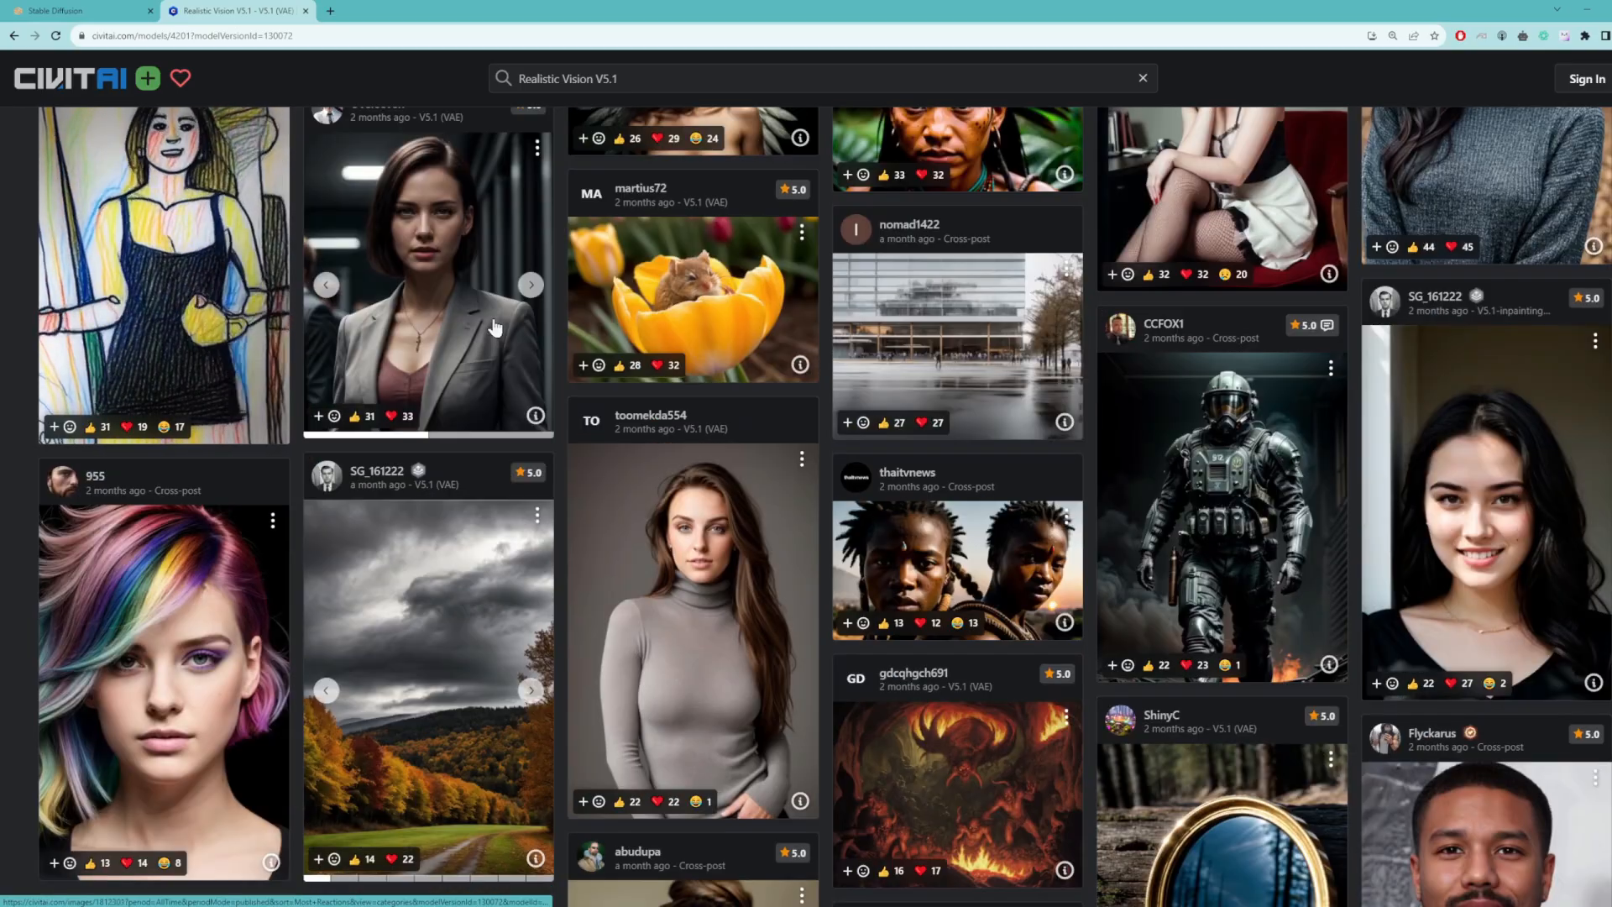
Step: Browse more Realistic Vision V5.1 sample images and examine their negative prompts, highlighting terms such as deformed and too many fingers
{"action": "scroll", "coordinate": [495, 327], "scroll_direction": "down", "scroll_amount": 5}
{"action": "scroll", "coordinate": [495, 328], "scroll_direction": "down", "scroll_amount": 9}
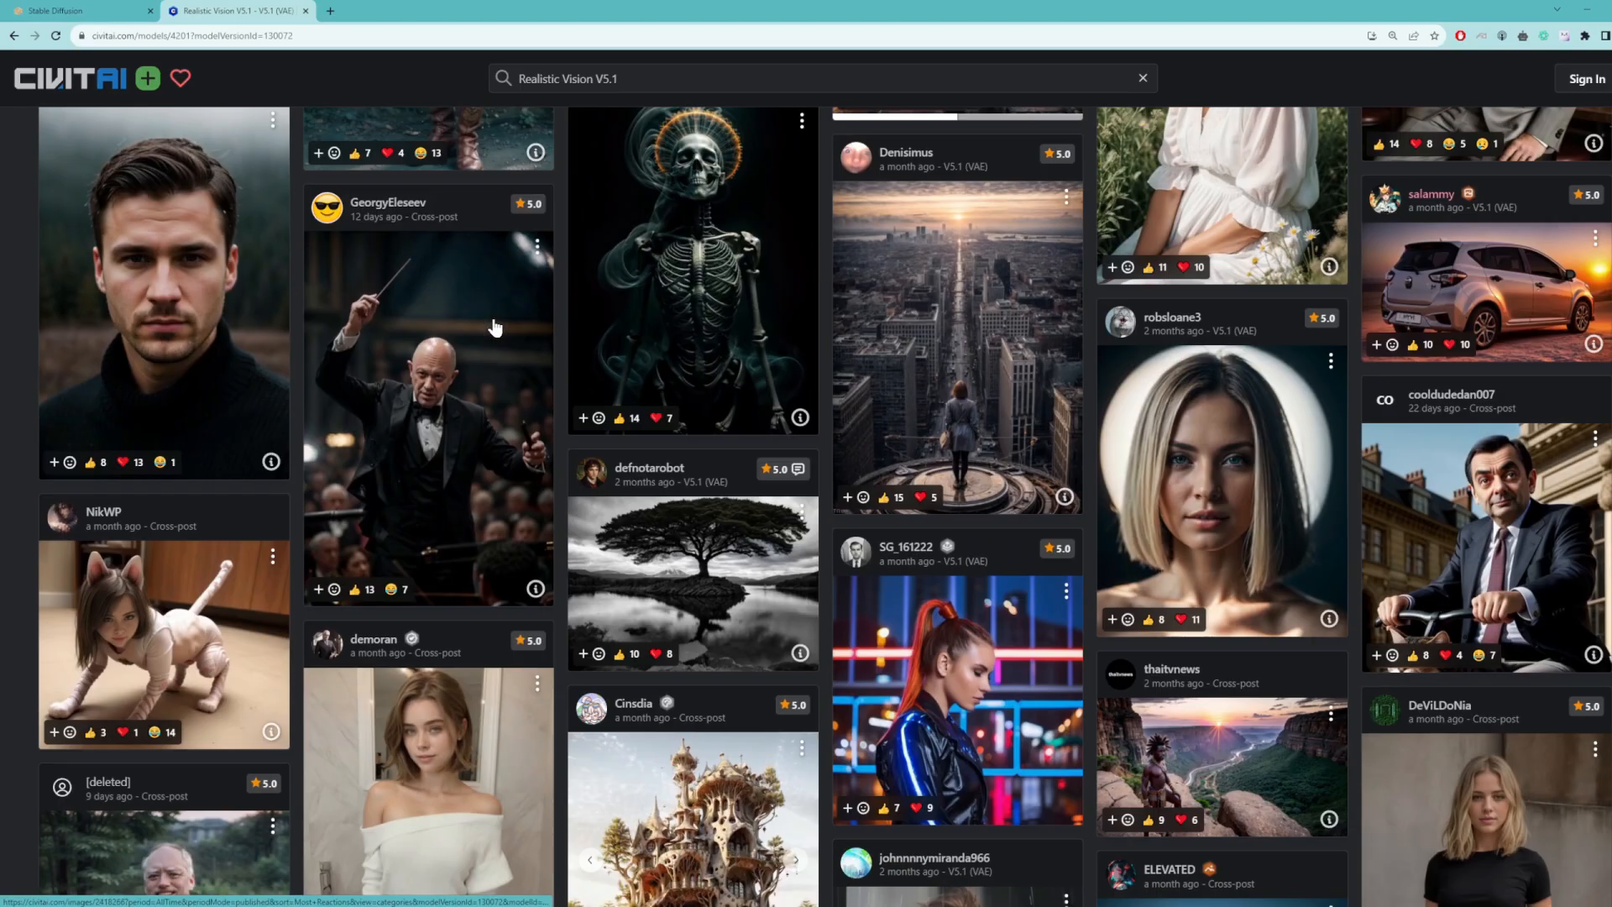
{"action": "scroll", "coordinate": [495, 328], "scroll_direction": "down", "scroll_amount": 10}
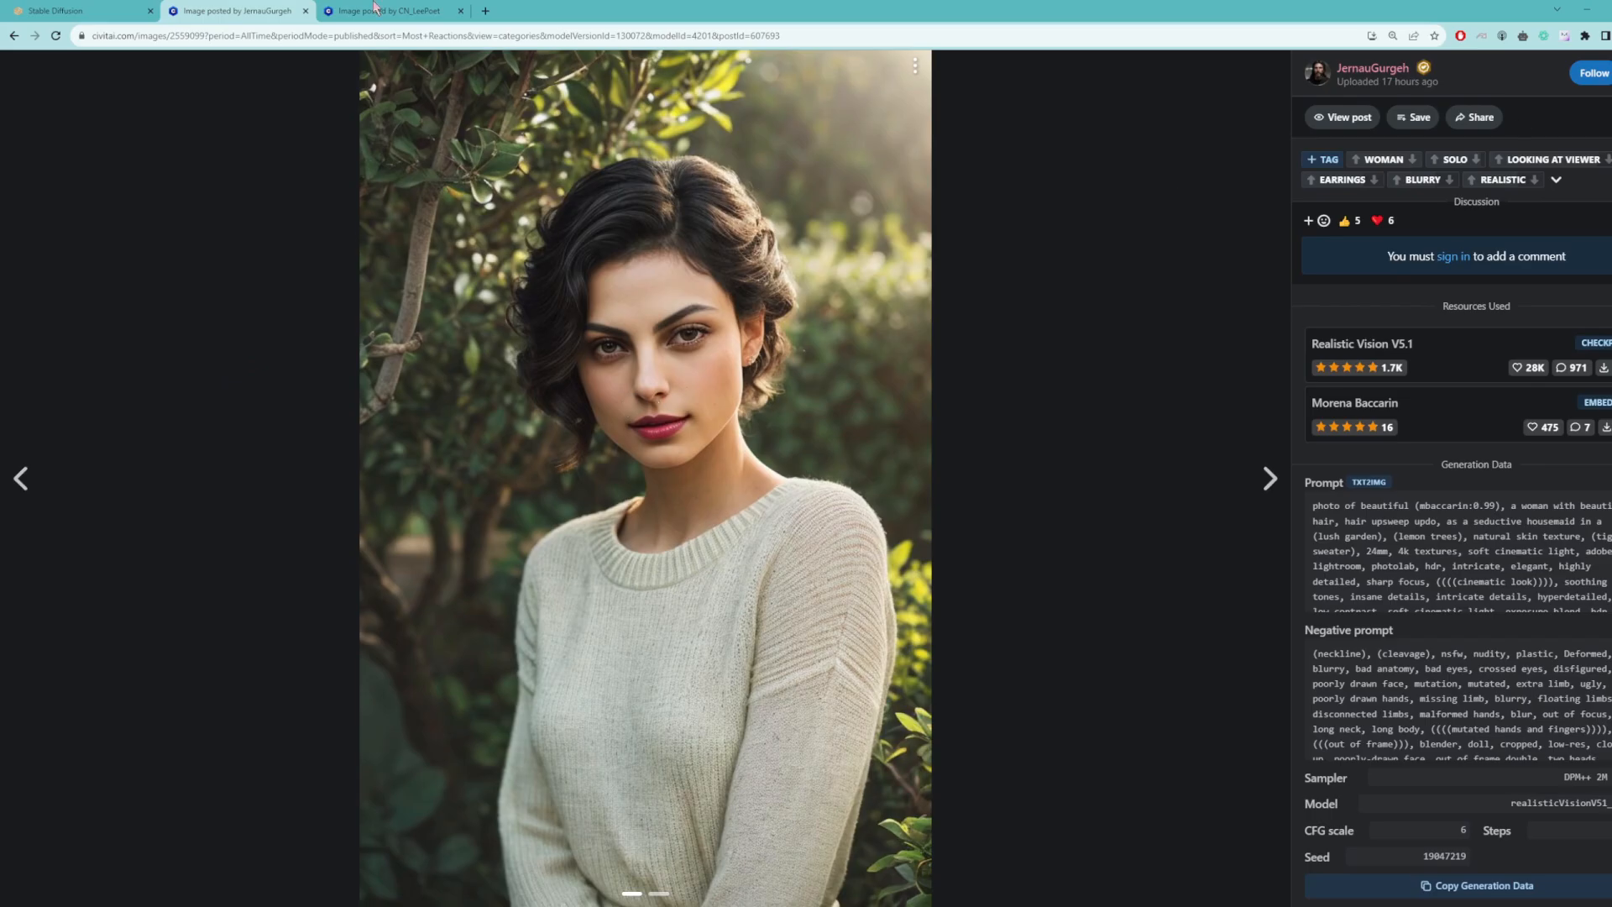
{"action": "scroll", "coordinate": [929, 411], "scroll_direction": "up", "scroll_amount": 5}
{"action": "left_click_drag", "start_coordinate": [973, 449], "coordinate": [1228, 451]}
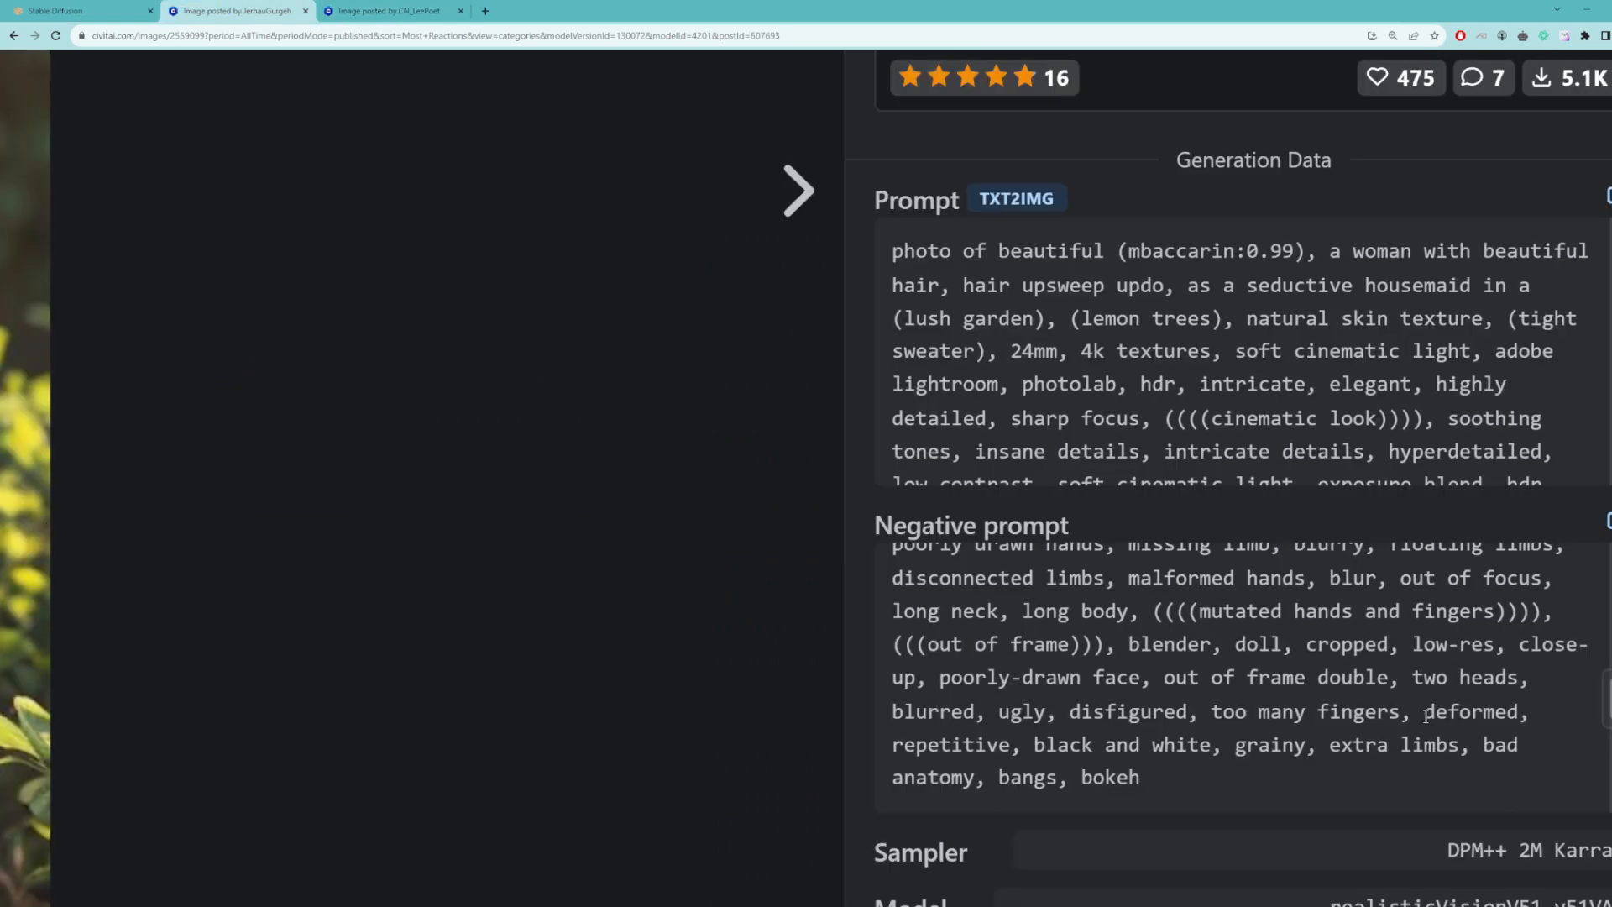
{"action": "scroll", "coordinate": [1391, 715], "scroll_direction": "up", "scroll_amount": 5}
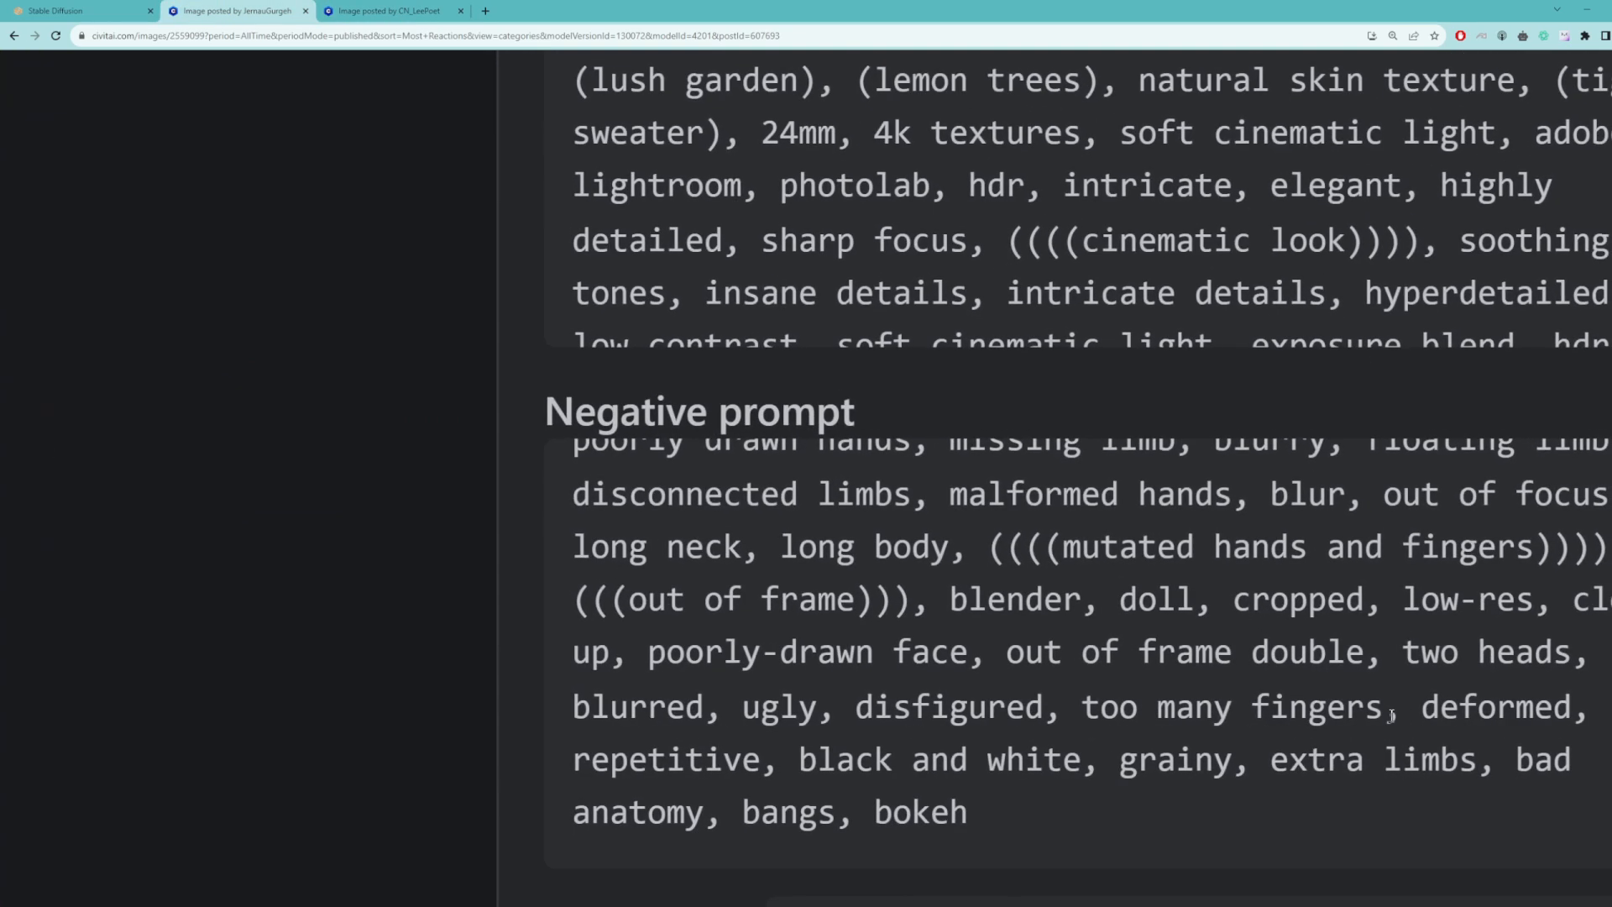
{"action": "left_click_drag", "start_coordinate": [1421, 716], "coordinate": [1573, 715]}
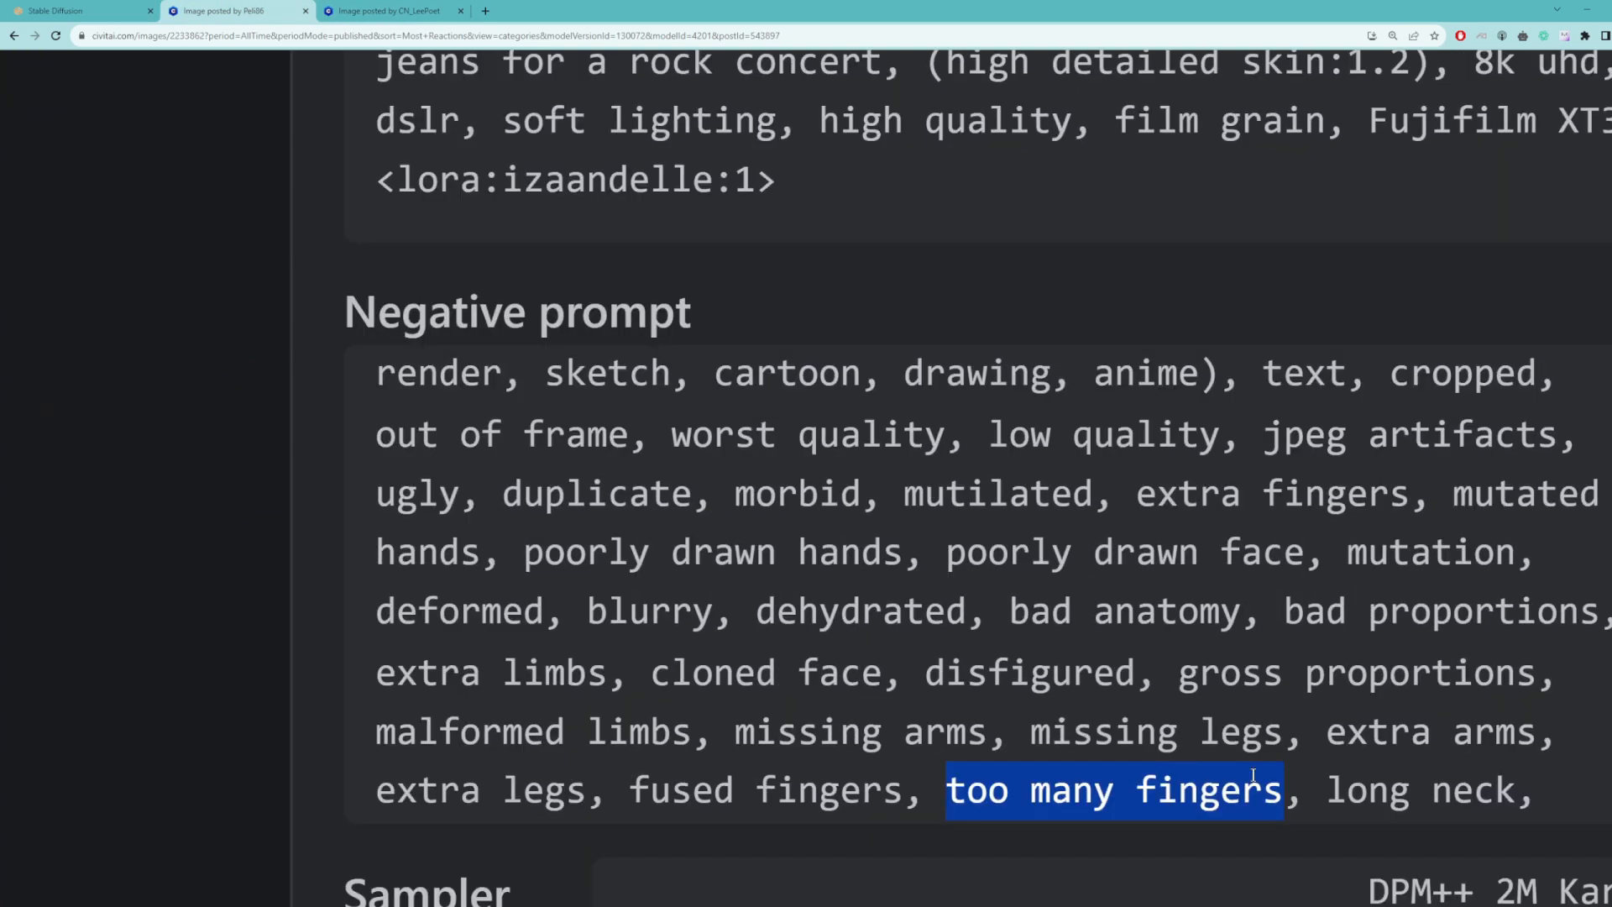
Step: Examine the negative prompts of further sample images, highlighting terms such as extra limbs and lowres
{"action": "left_click_drag", "start_coordinate": [607, 673], "coordinate": [375, 673]}
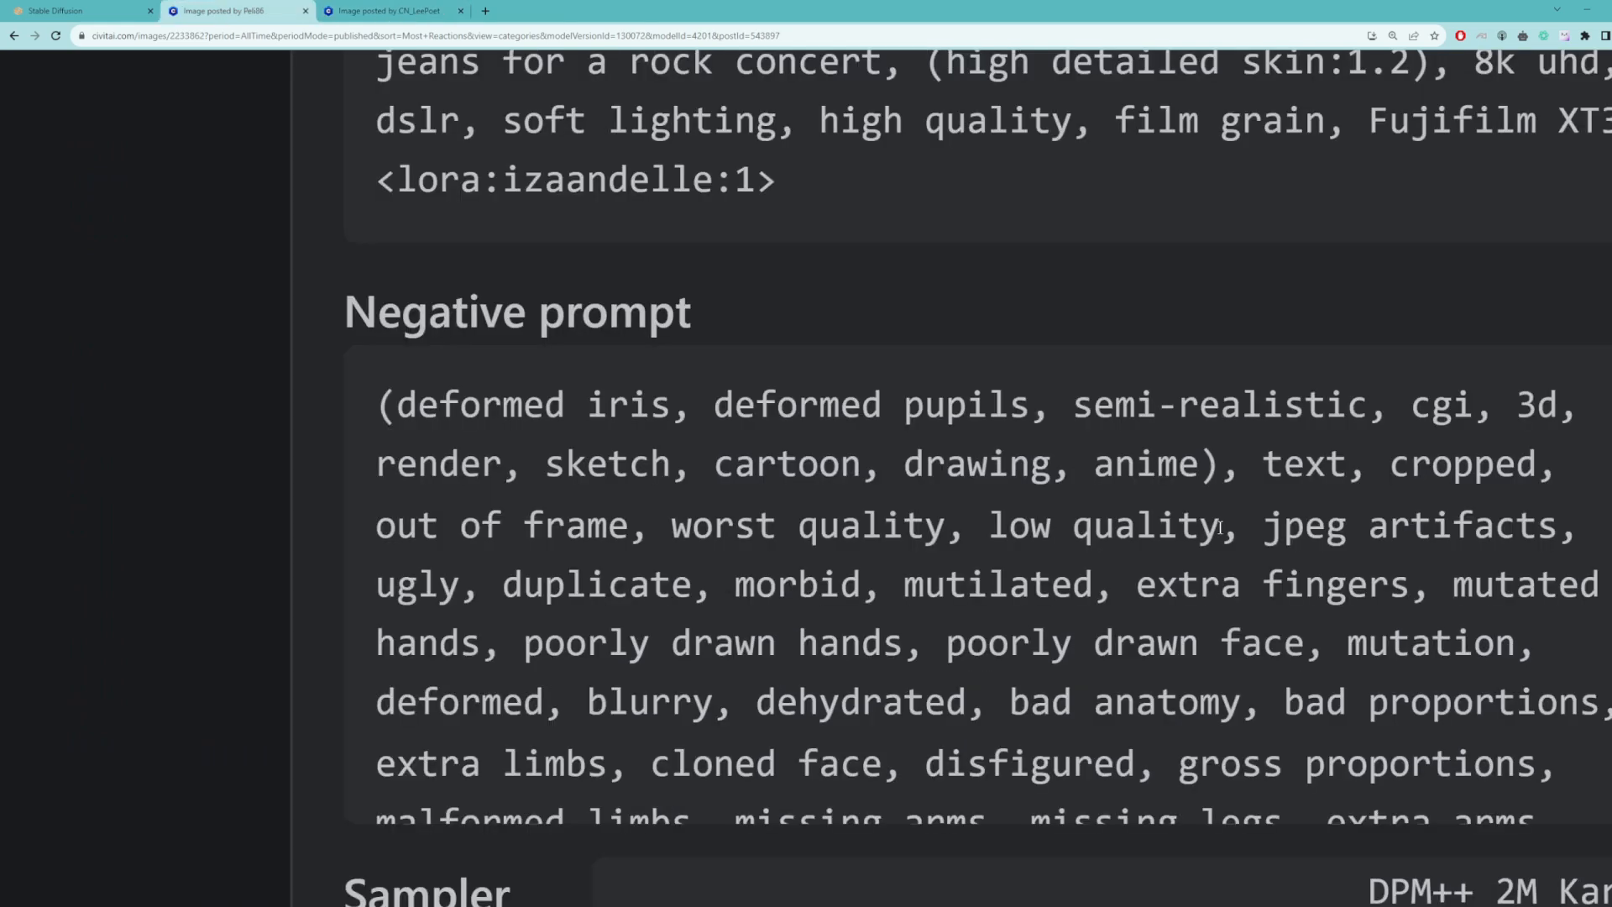
{"action": "left_click_drag", "start_coordinate": [1221, 525], "coordinate": [997, 526]}
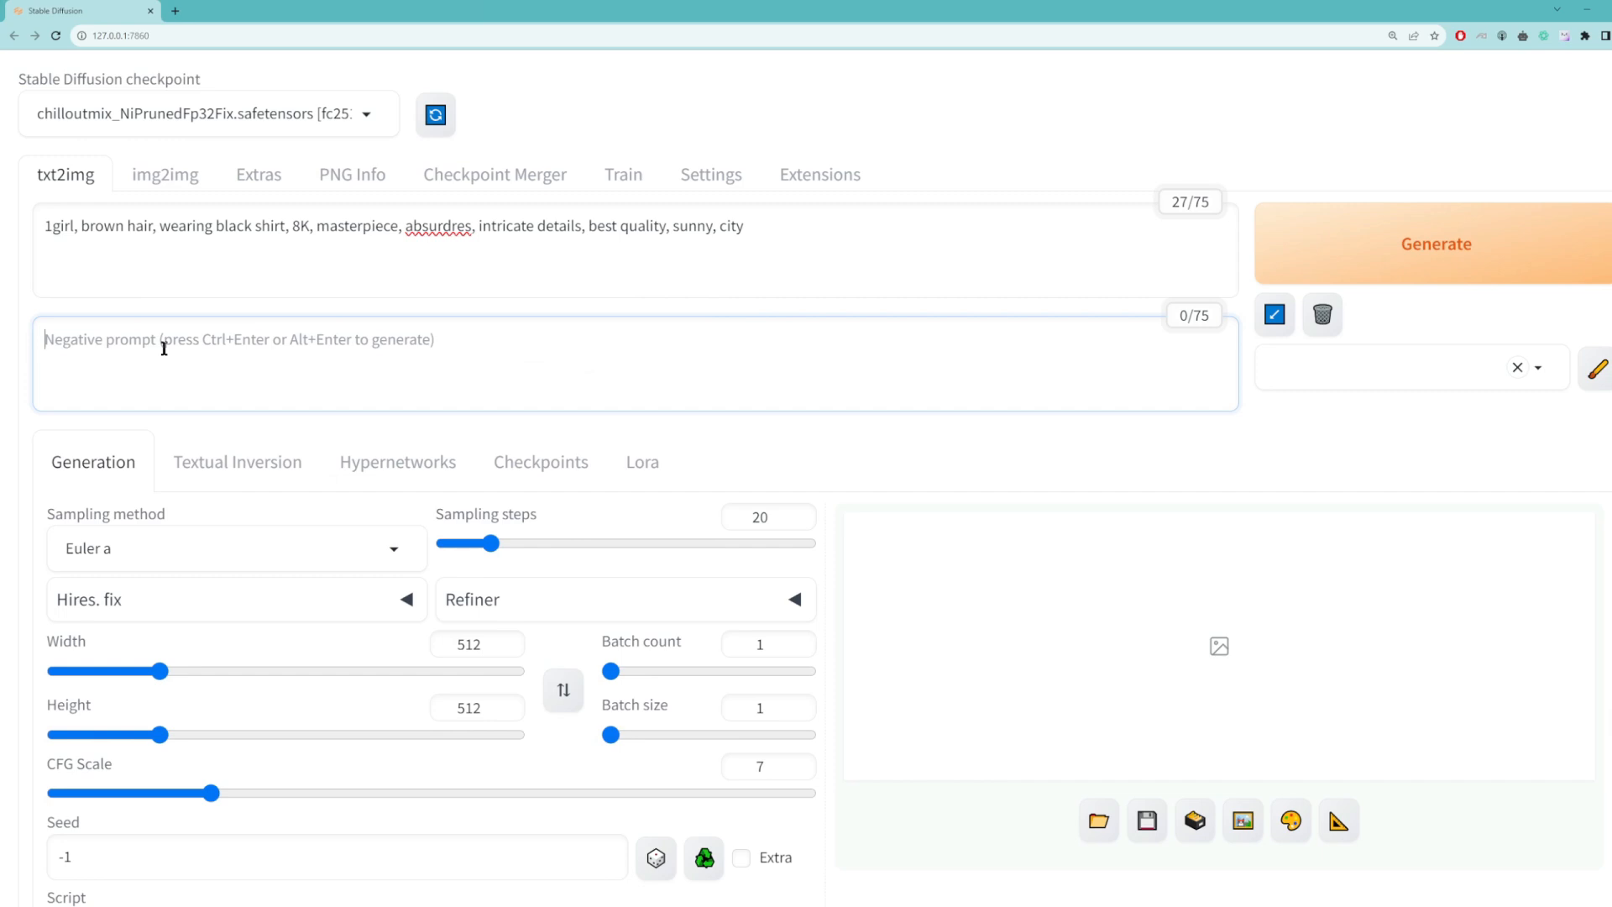
Step: Generate using the negative prompt "easynegative, paintings, sketches, worst quality, lowres, normal quality, blurry, monochrome, grayscale, extra fingers, fewer fingers, extra limbs, deformed limbs, bad anatomy, disfigured, nsfw"
{"action": "type", "text": "easynegative, paintings, sketches, worst quality, lowres, normal quality, blurry, monochrome, grayscale, extra fingers, fewer fingers, extra limbs, deformed limbs, bad anatomy, disfigured, nsfw"}
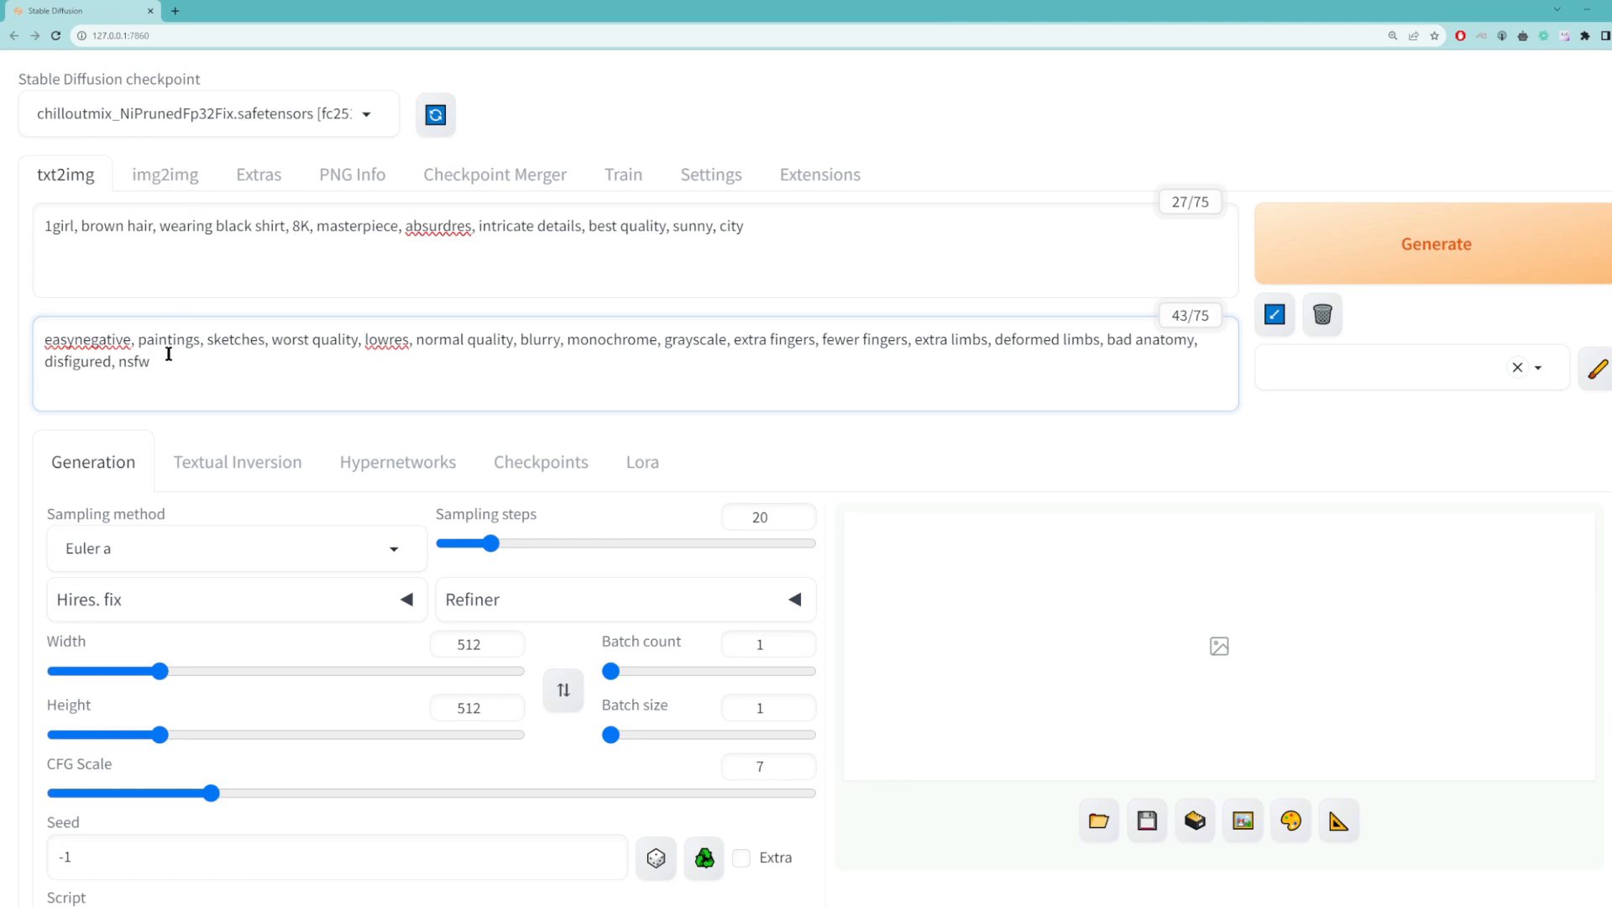
{"action": "left_click", "coordinate": [1317, 253]}
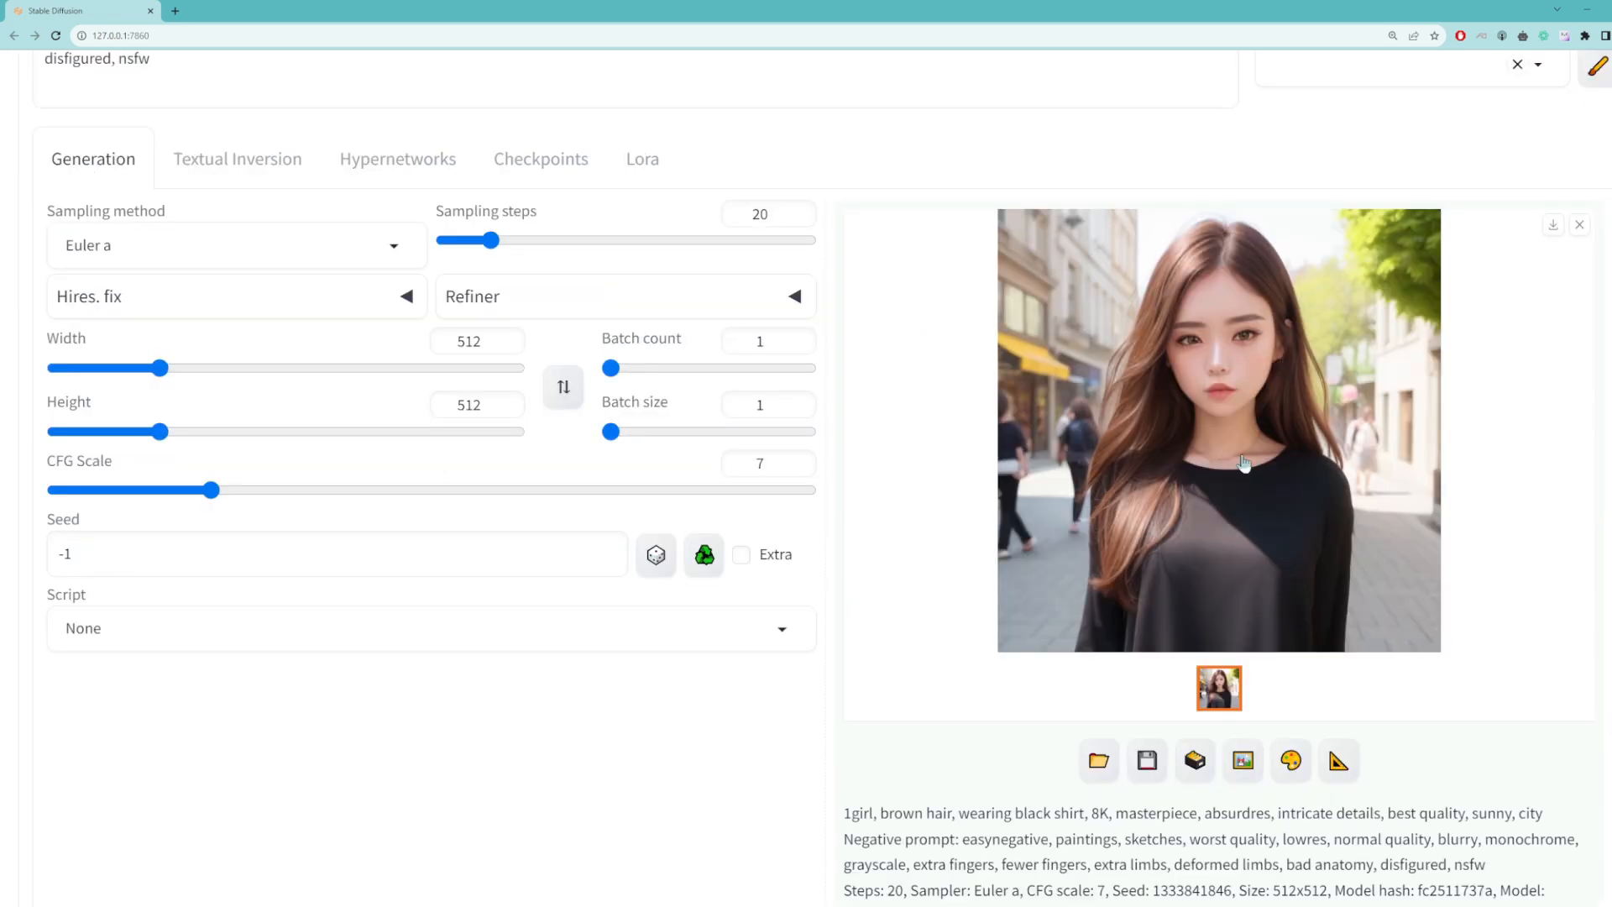
Step: View the generated image at full size, bring up its save option, and return to the generation page
{"action": "left_click", "coordinate": [1277, 480]}
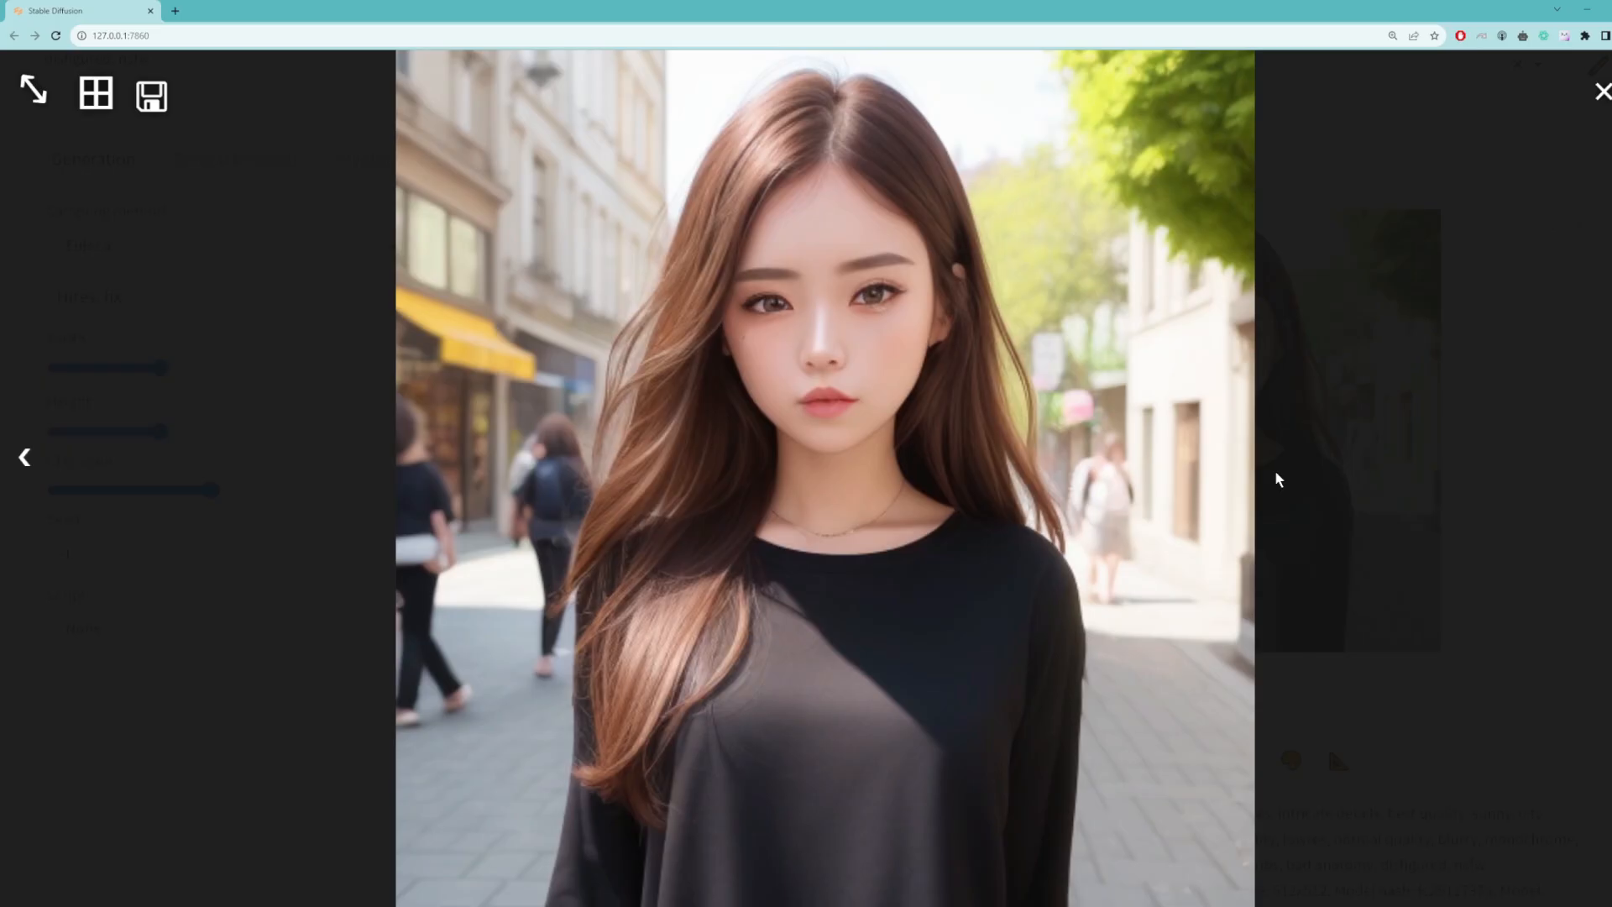
{"action": "right_click", "coordinate": [828, 449]}
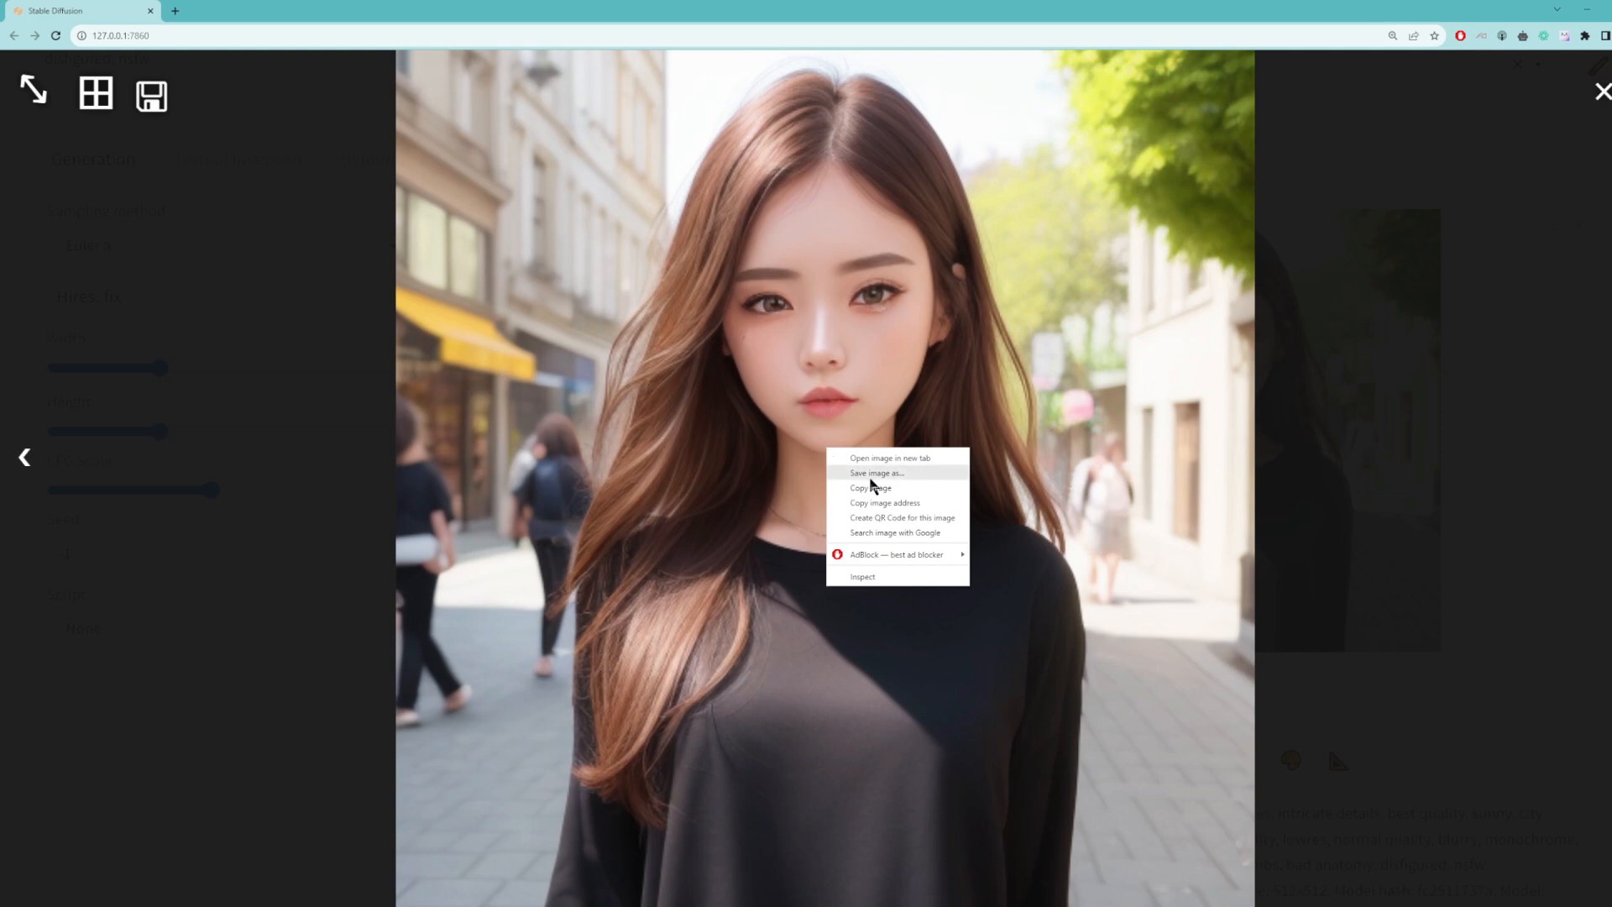
{"action": "left_click", "coordinate": [1370, 509]}
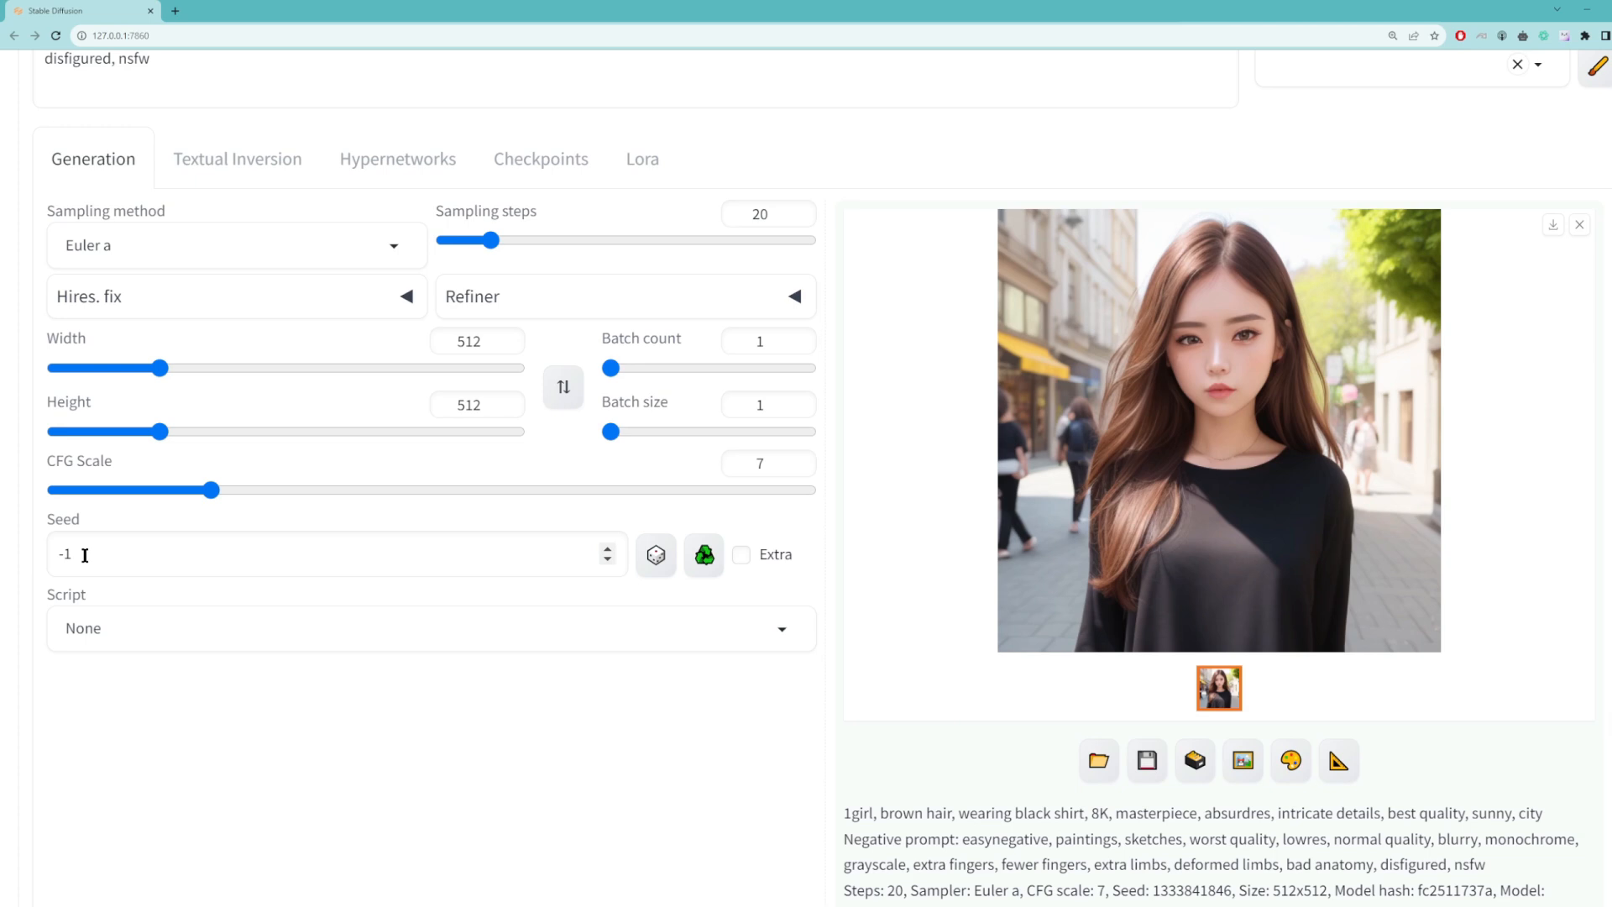
{"action": "scroll", "coordinate": [1093, 581], "scroll_direction": "down", "scroll_amount": 2}
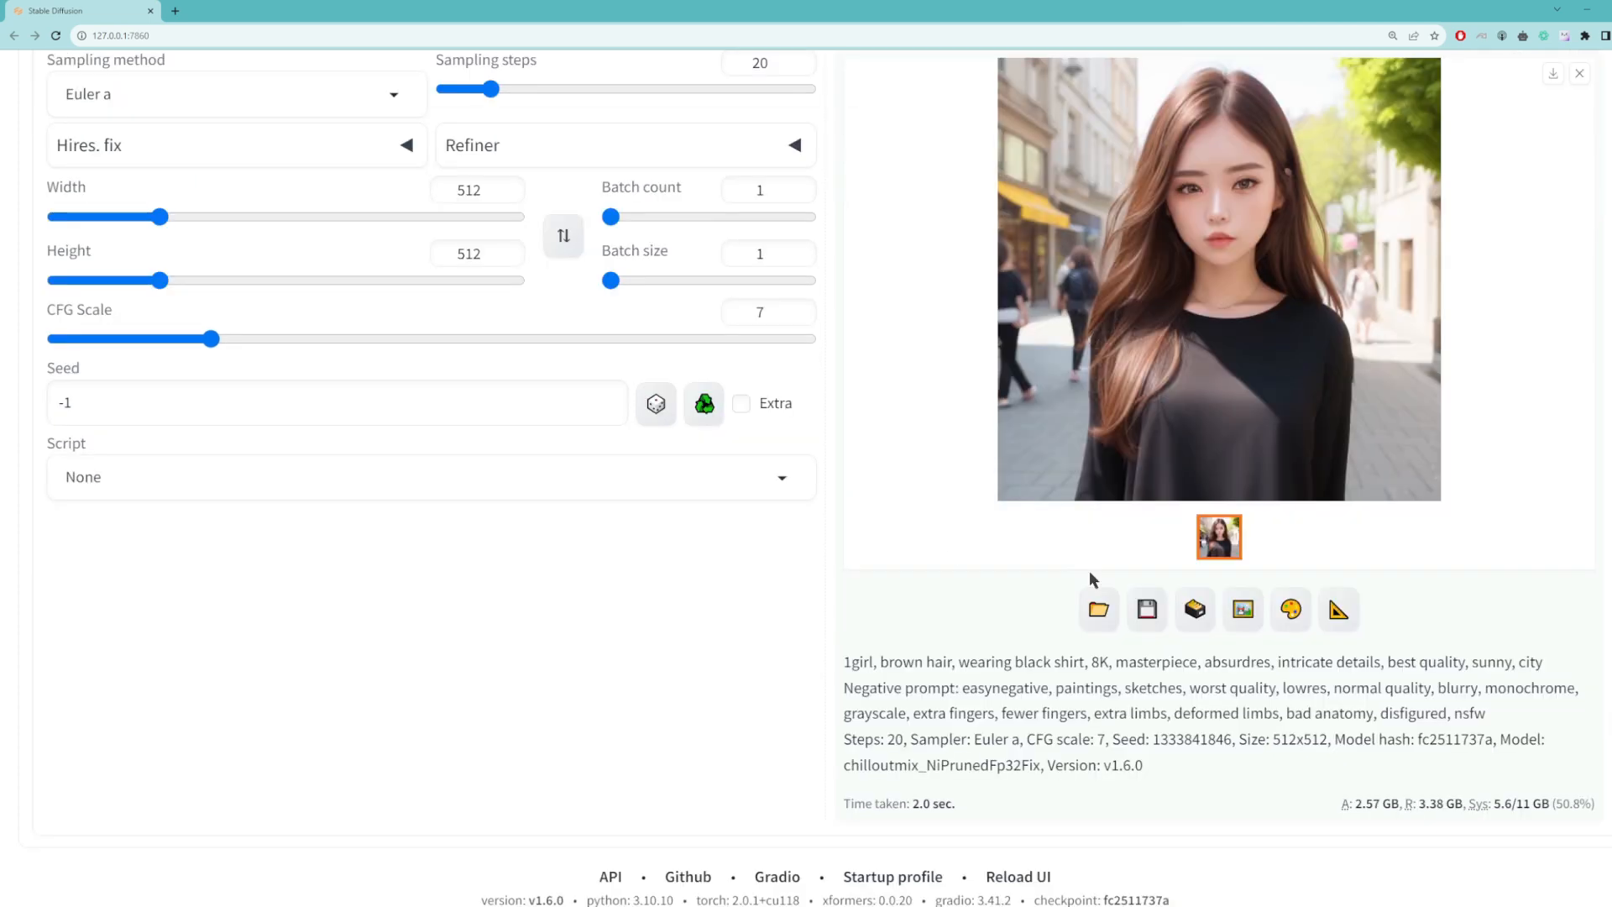
{"action": "double_click", "coordinate": [1173, 739]}
{"action": "double_click", "coordinate": [1199, 739]}
{"action": "key", "text": "ctrl+c"}
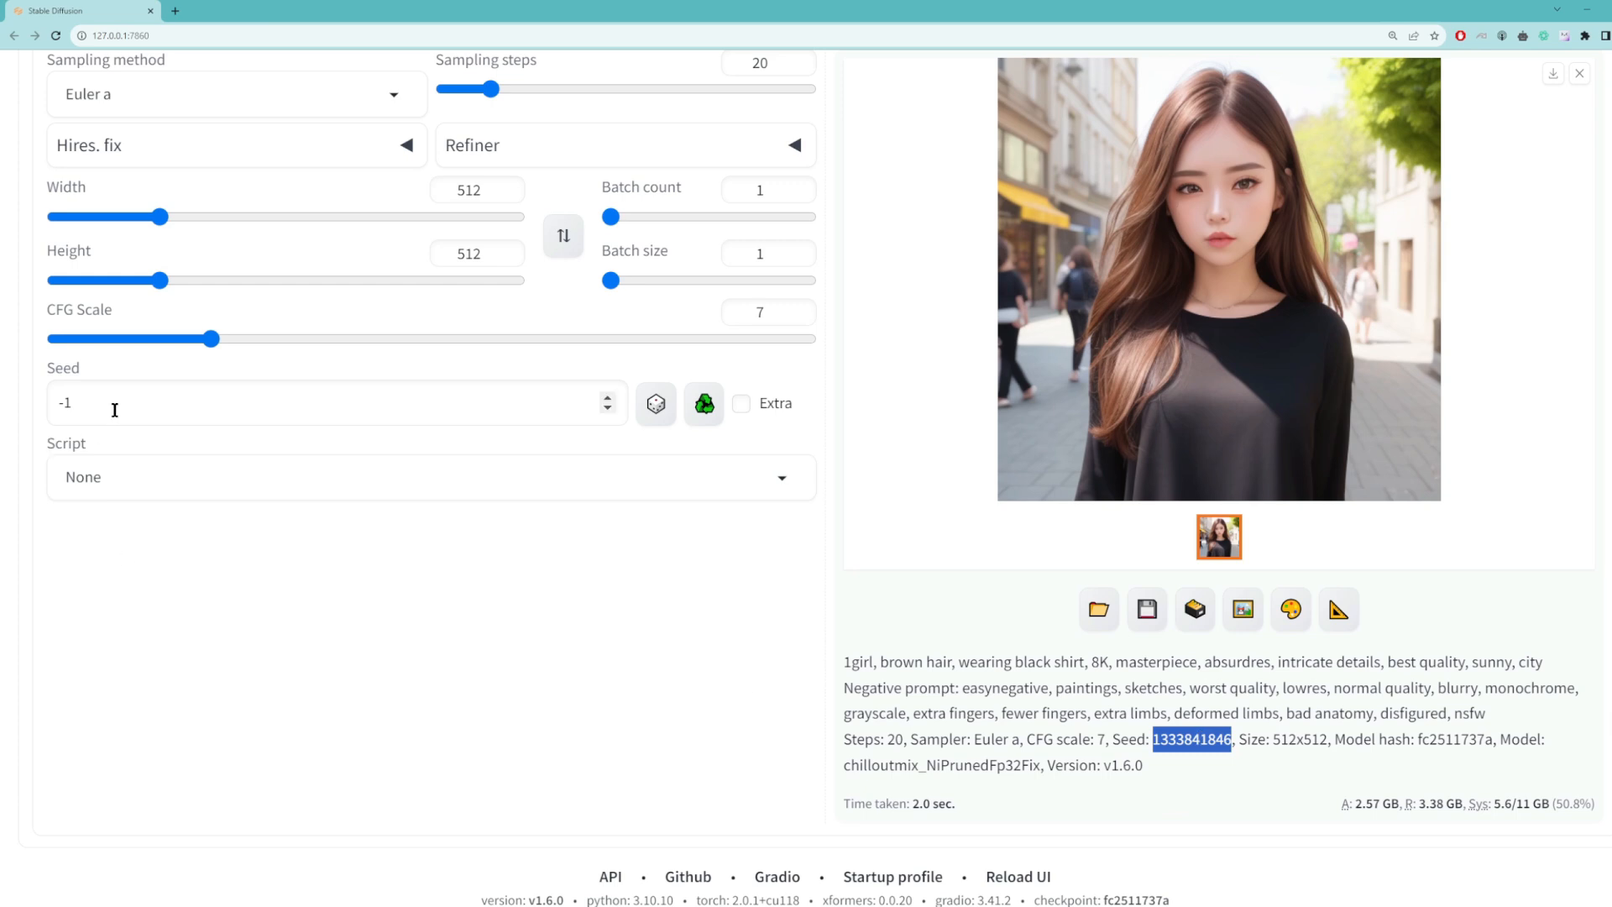
{"action": "left_click_drag", "start_coordinate": [103, 410], "coordinate": [10, 423]}
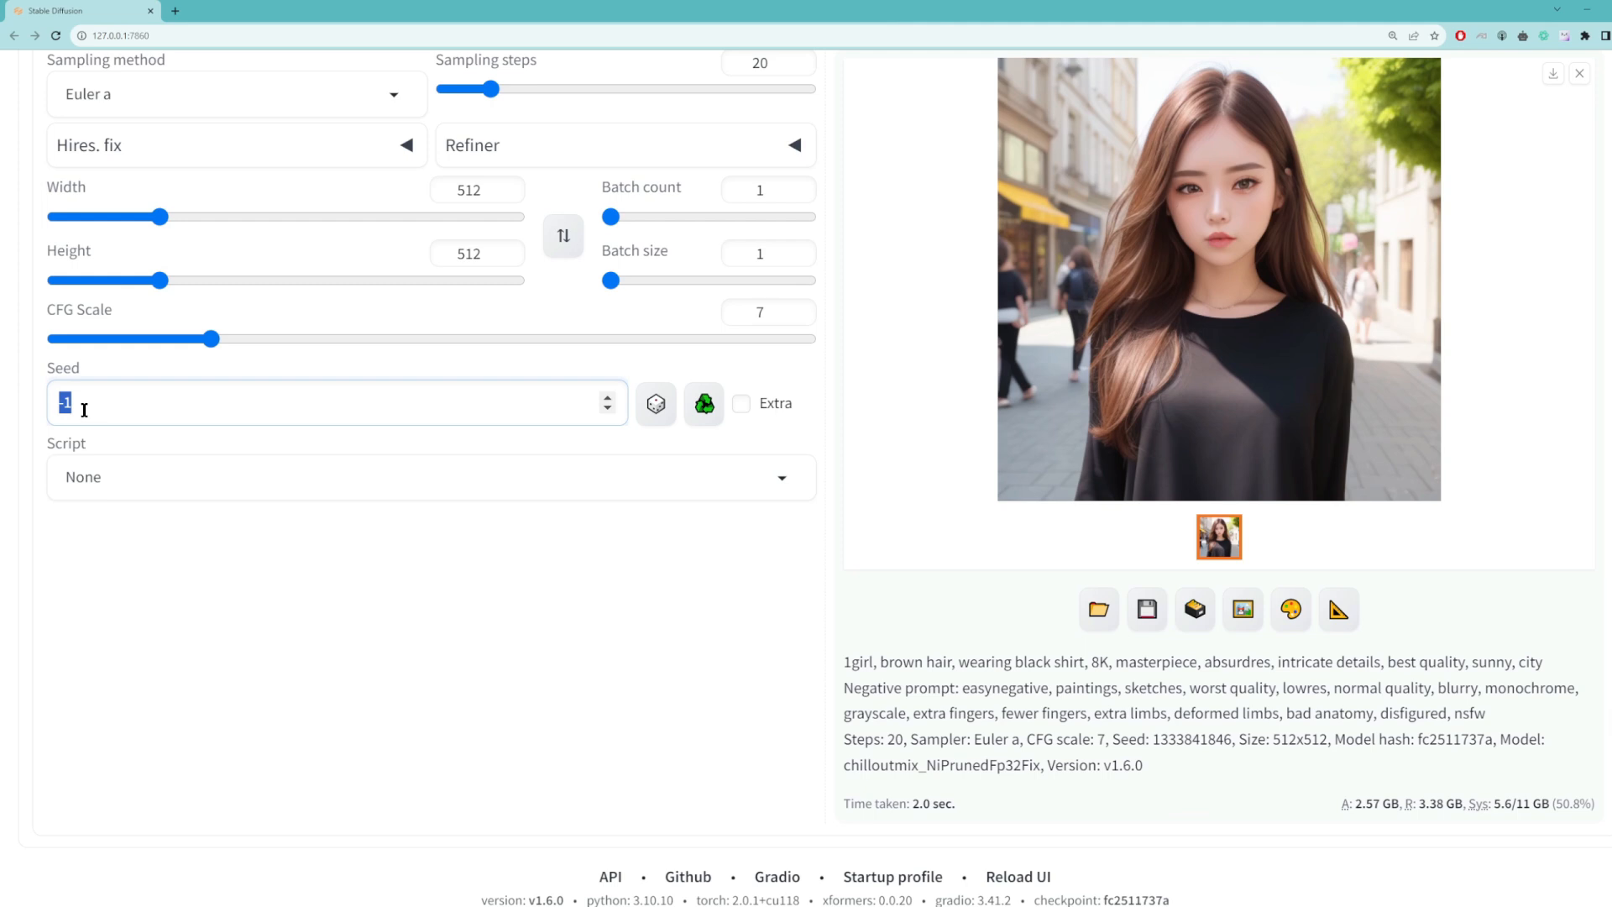
{"action": "key", "text": "ctrl+v"}
{"action": "scroll", "coordinate": [841, 455], "scroll_direction": "up", "scroll_amount": 5}
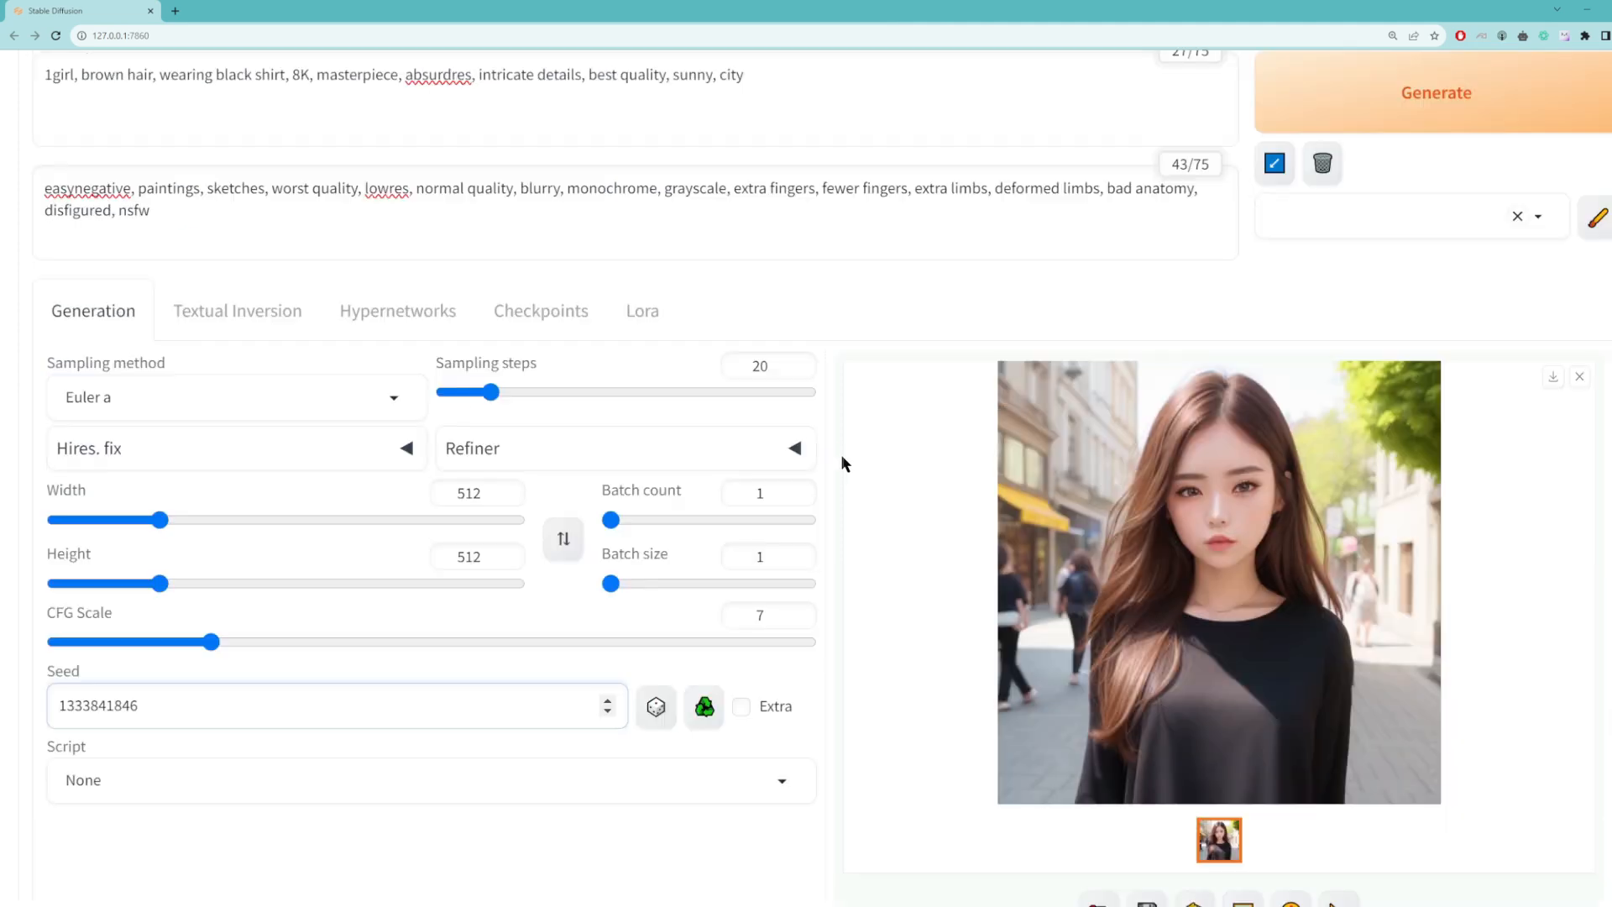
{"action": "left_click", "coordinate": [1293, 266]}
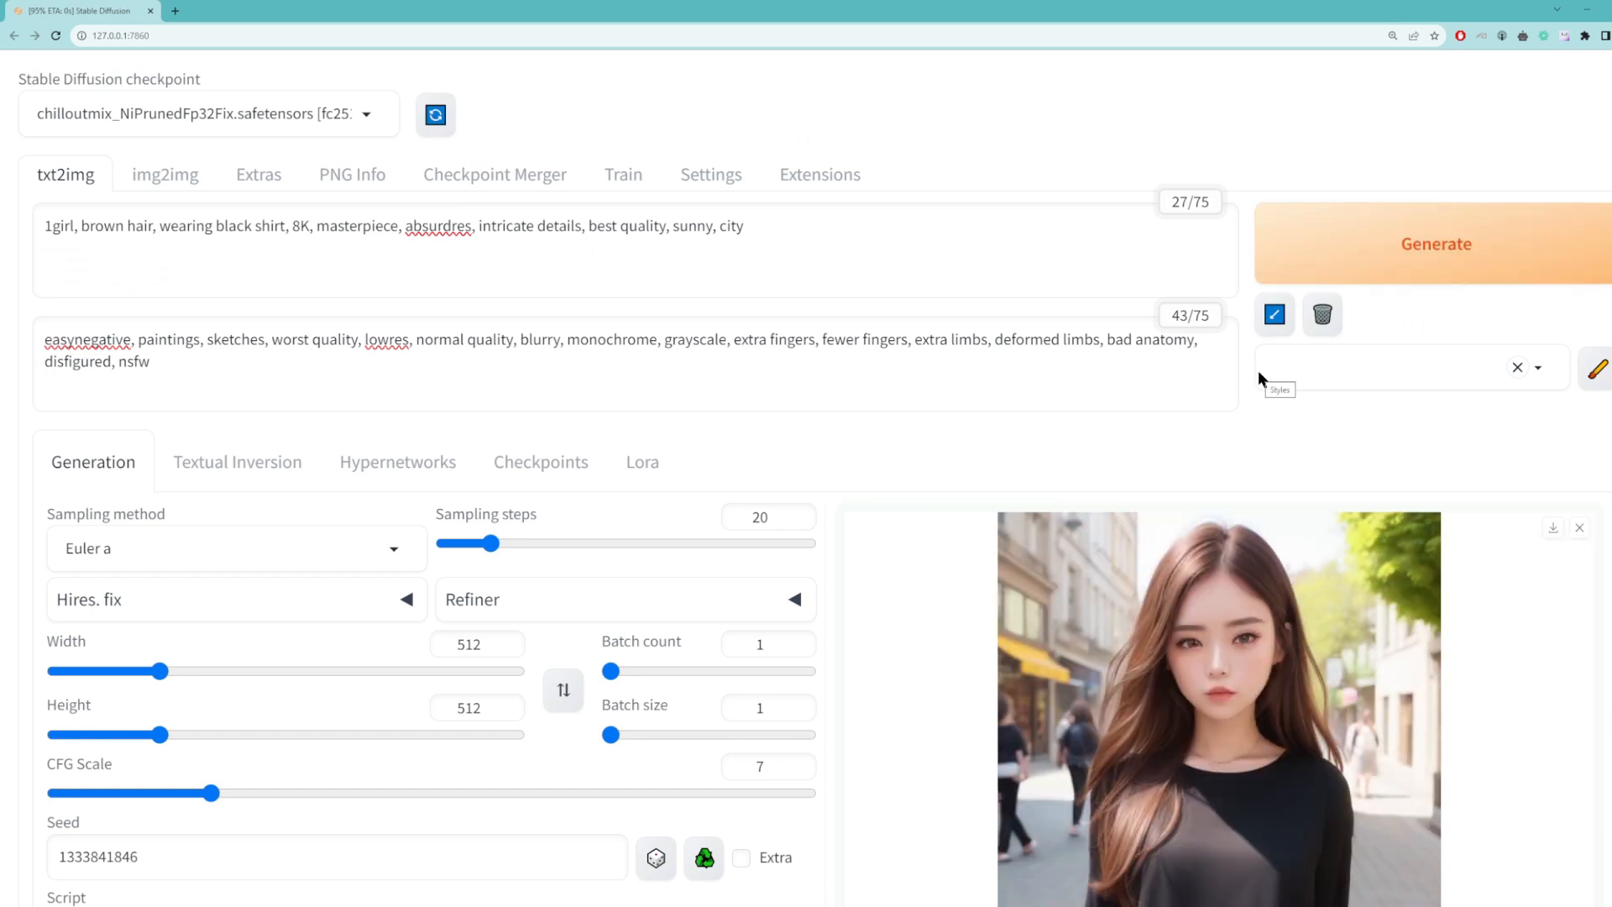
{"action": "scroll", "coordinate": [1115, 438], "scroll_direction": "down", "scroll_amount": 4}
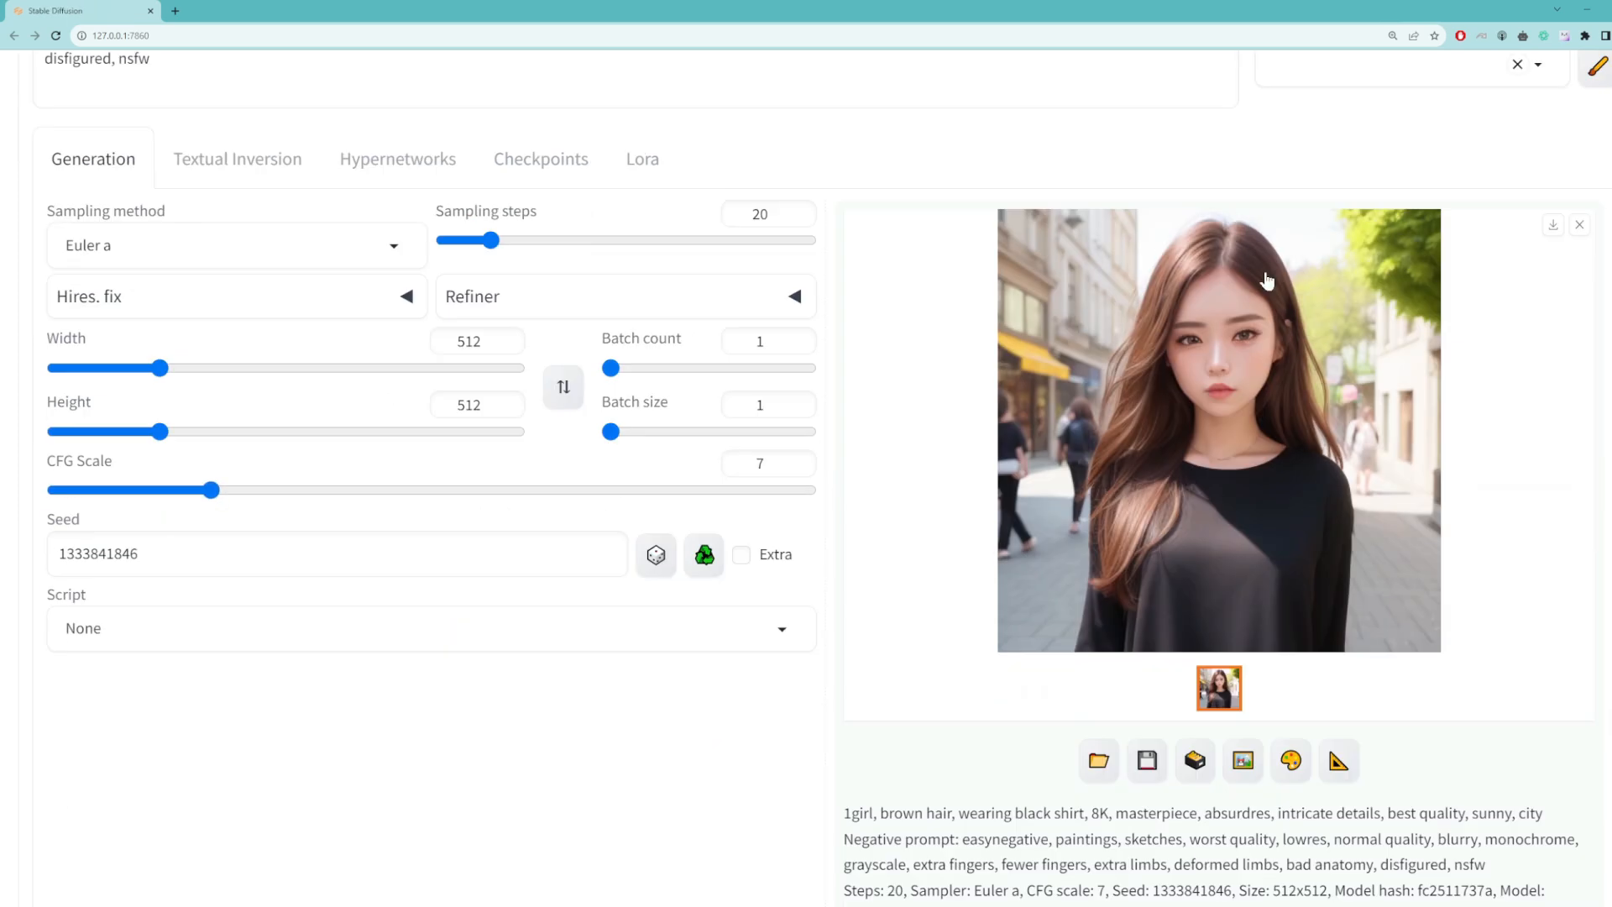
{"action": "left_click", "coordinate": [161, 564]}
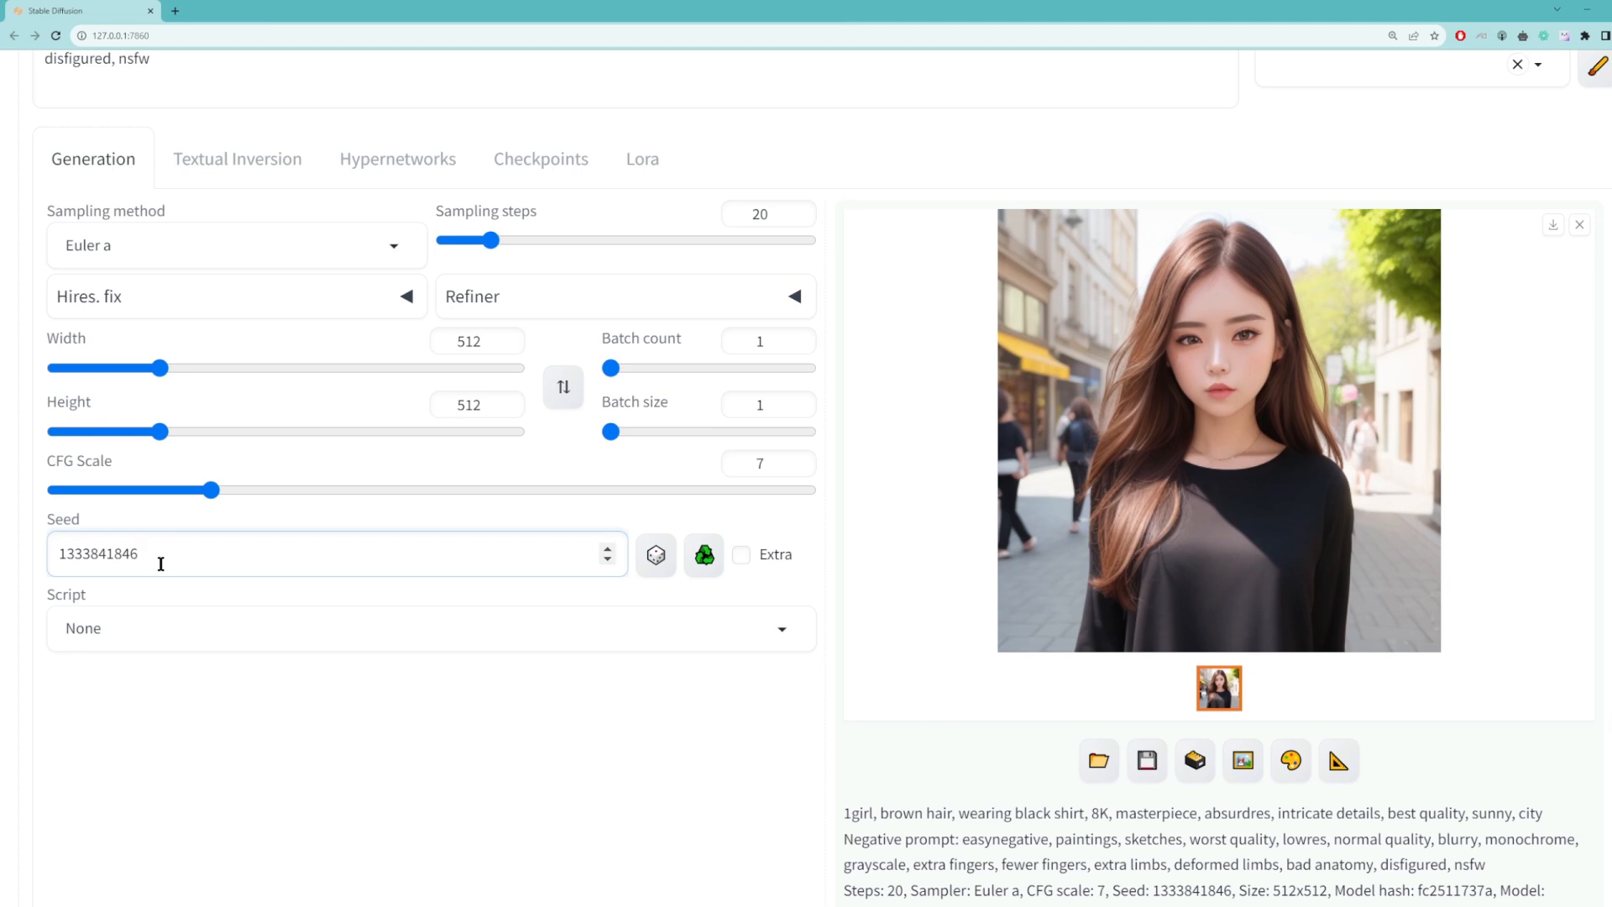
{"action": "key", "text": "BackSpace"}
{"action": "type", "text": "7"}
{"action": "scroll", "coordinate": [1091, 487], "scroll_direction": "up", "scroll_amount": 4}
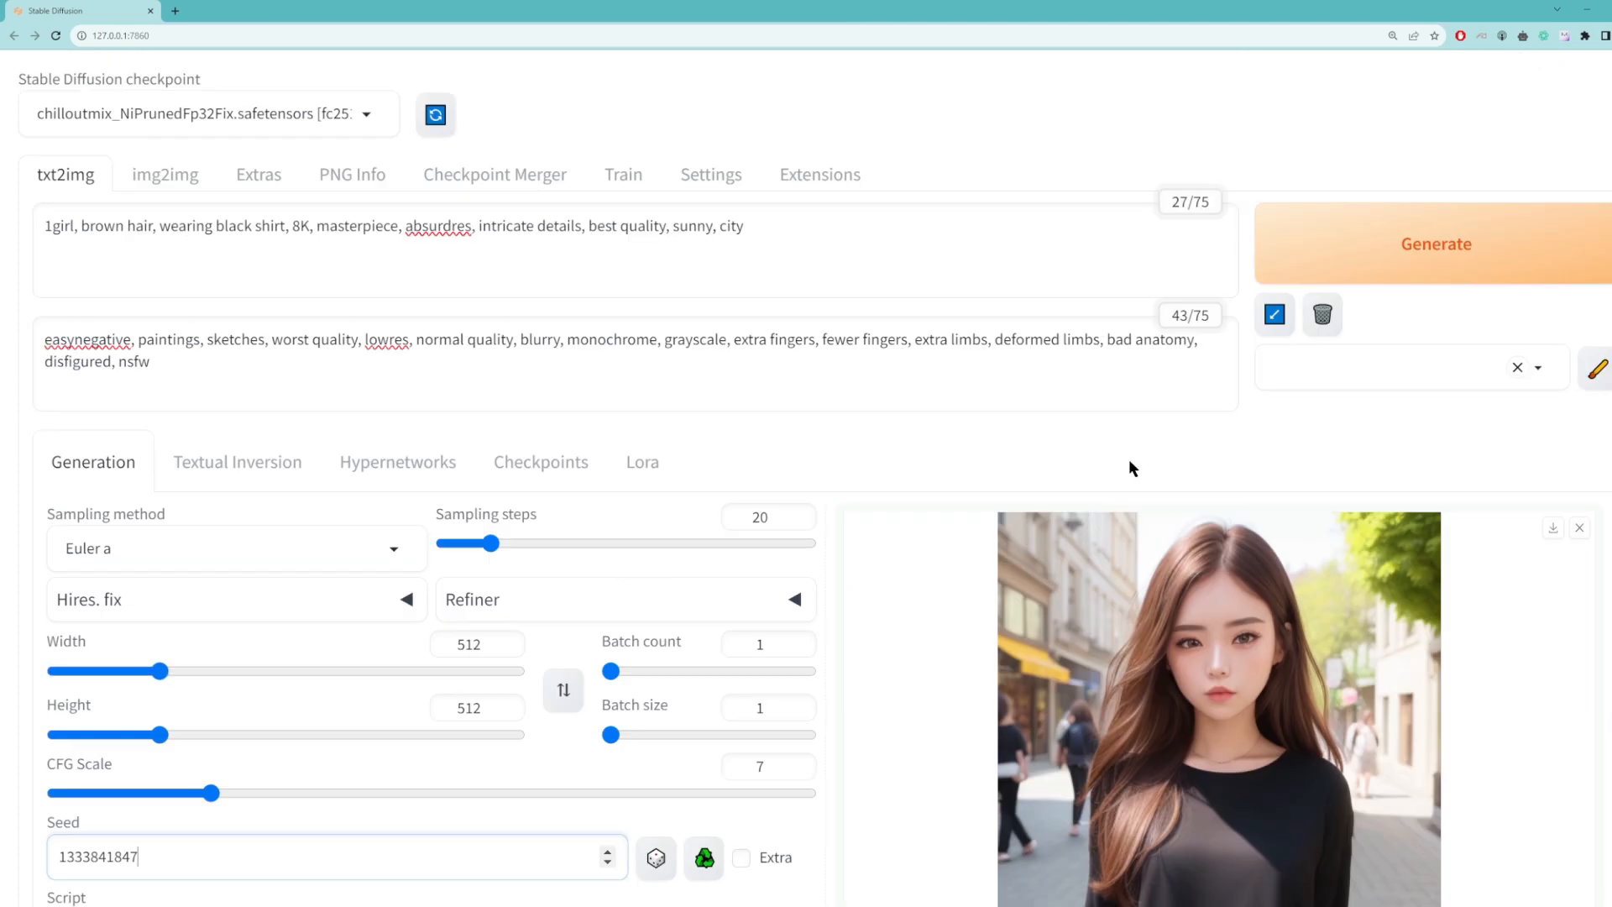
{"action": "left_click", "coordinate": [1343, 259]}
{"action": "scroll", "coordinate": [1226, 441], "scroll_direction": "down", "scroll_amount": 2}
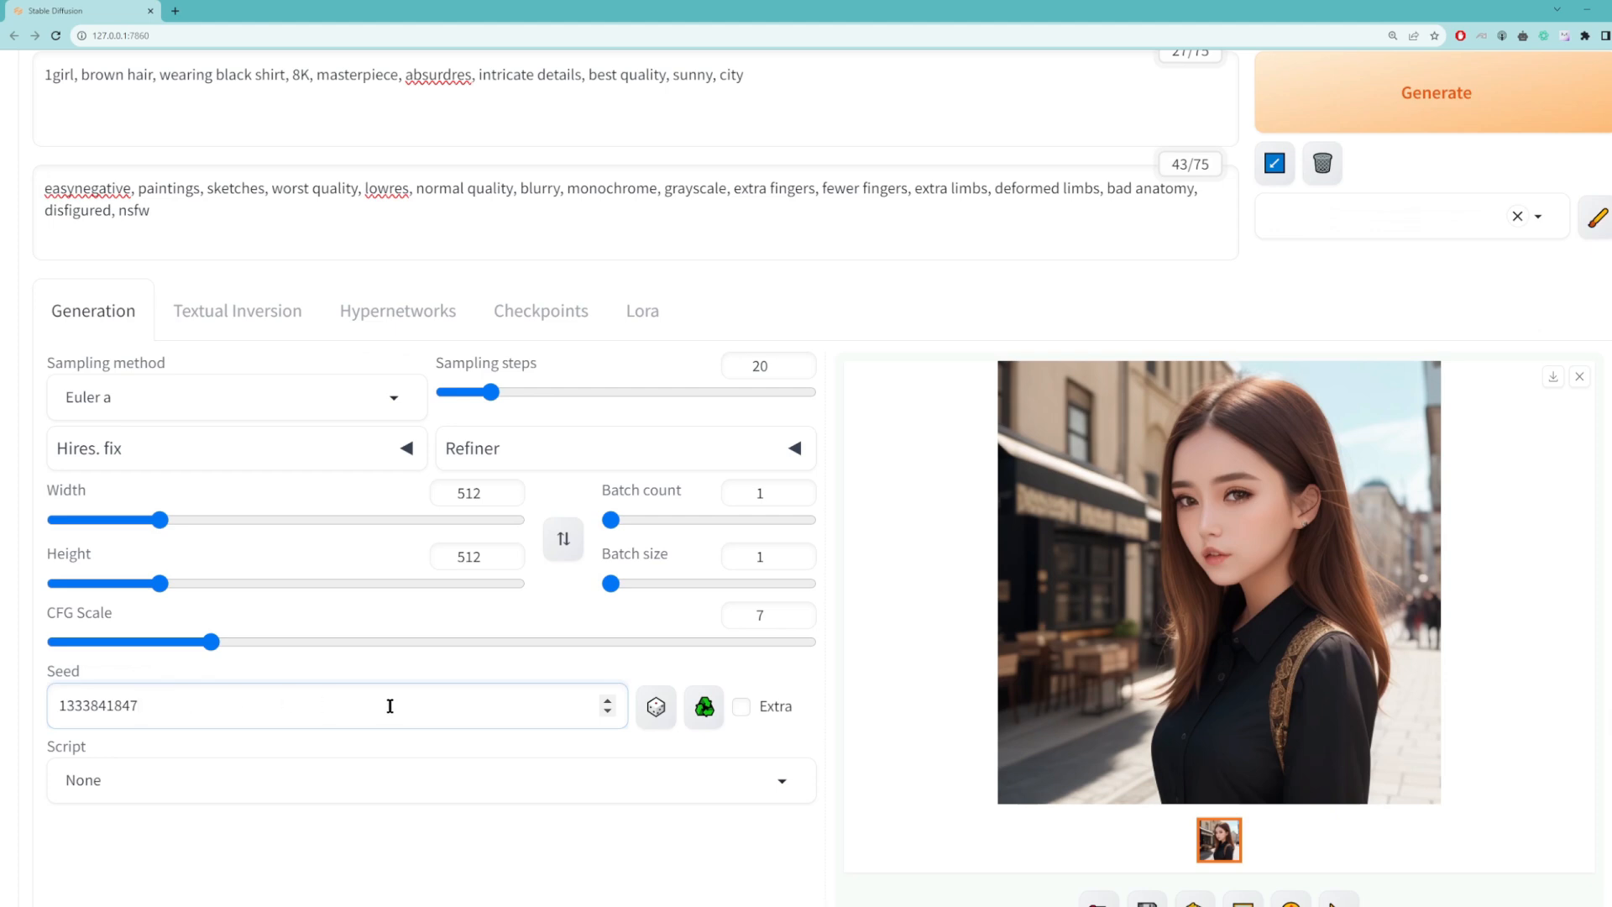
Step: Reset the seed to random (-1) and generate several images with the same prompts
{"action": "left_click", "coordinate": [655, 710]}
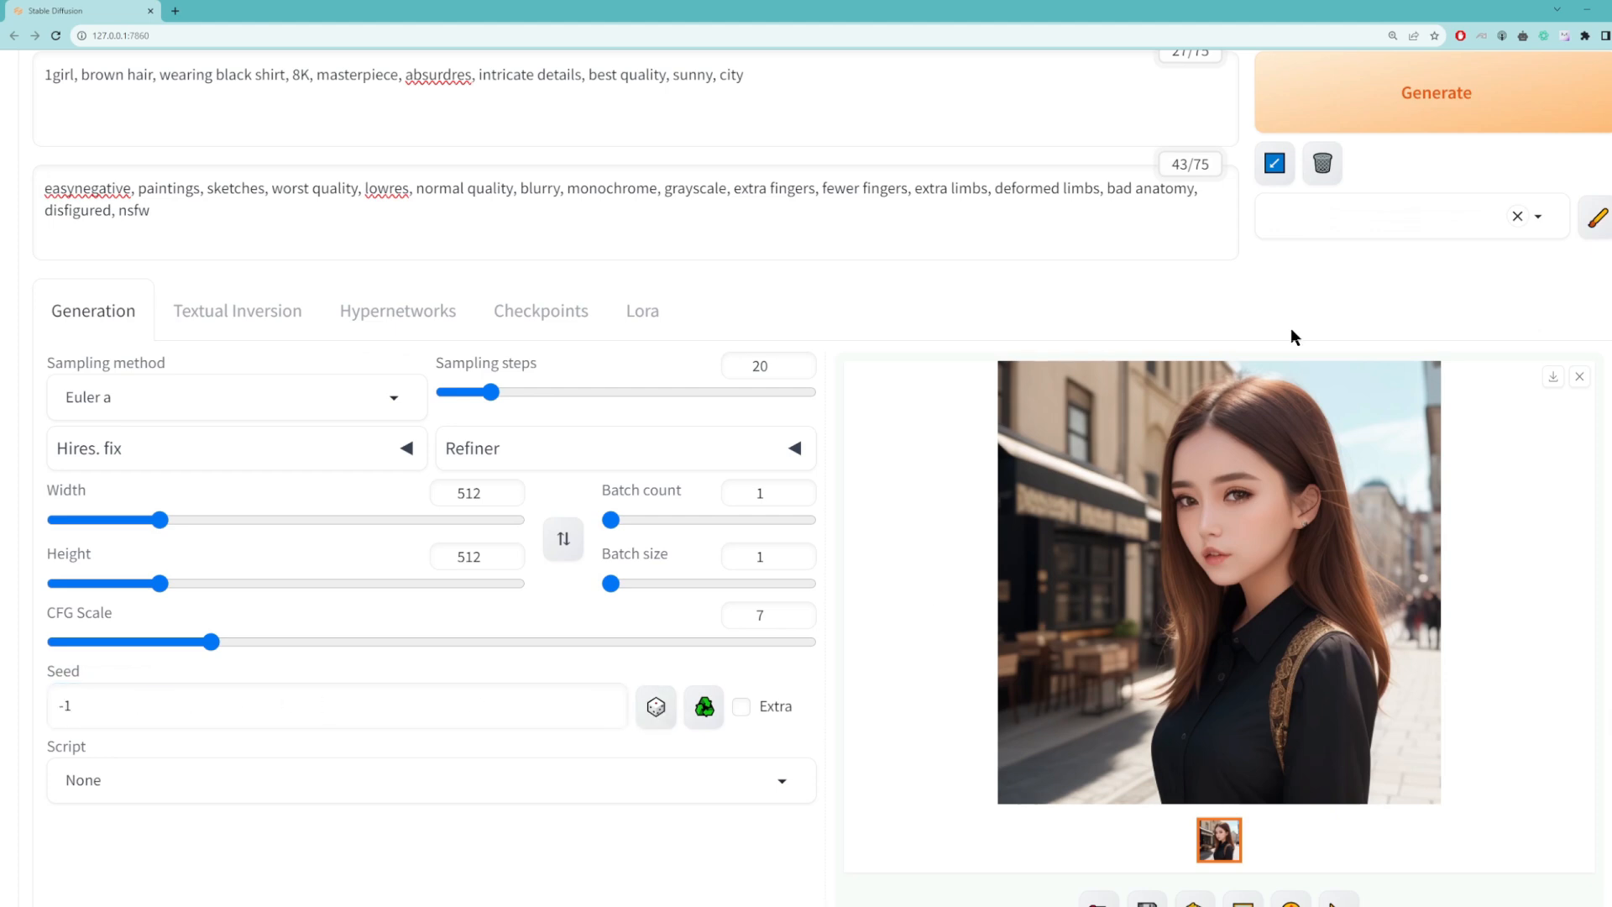
{"action": "left_click", "coordinate": [1387, 118]}
{"action": "scroll", "coordinate": [1332, 562], "scroll_direction": "down", "scroll_amount": 2}
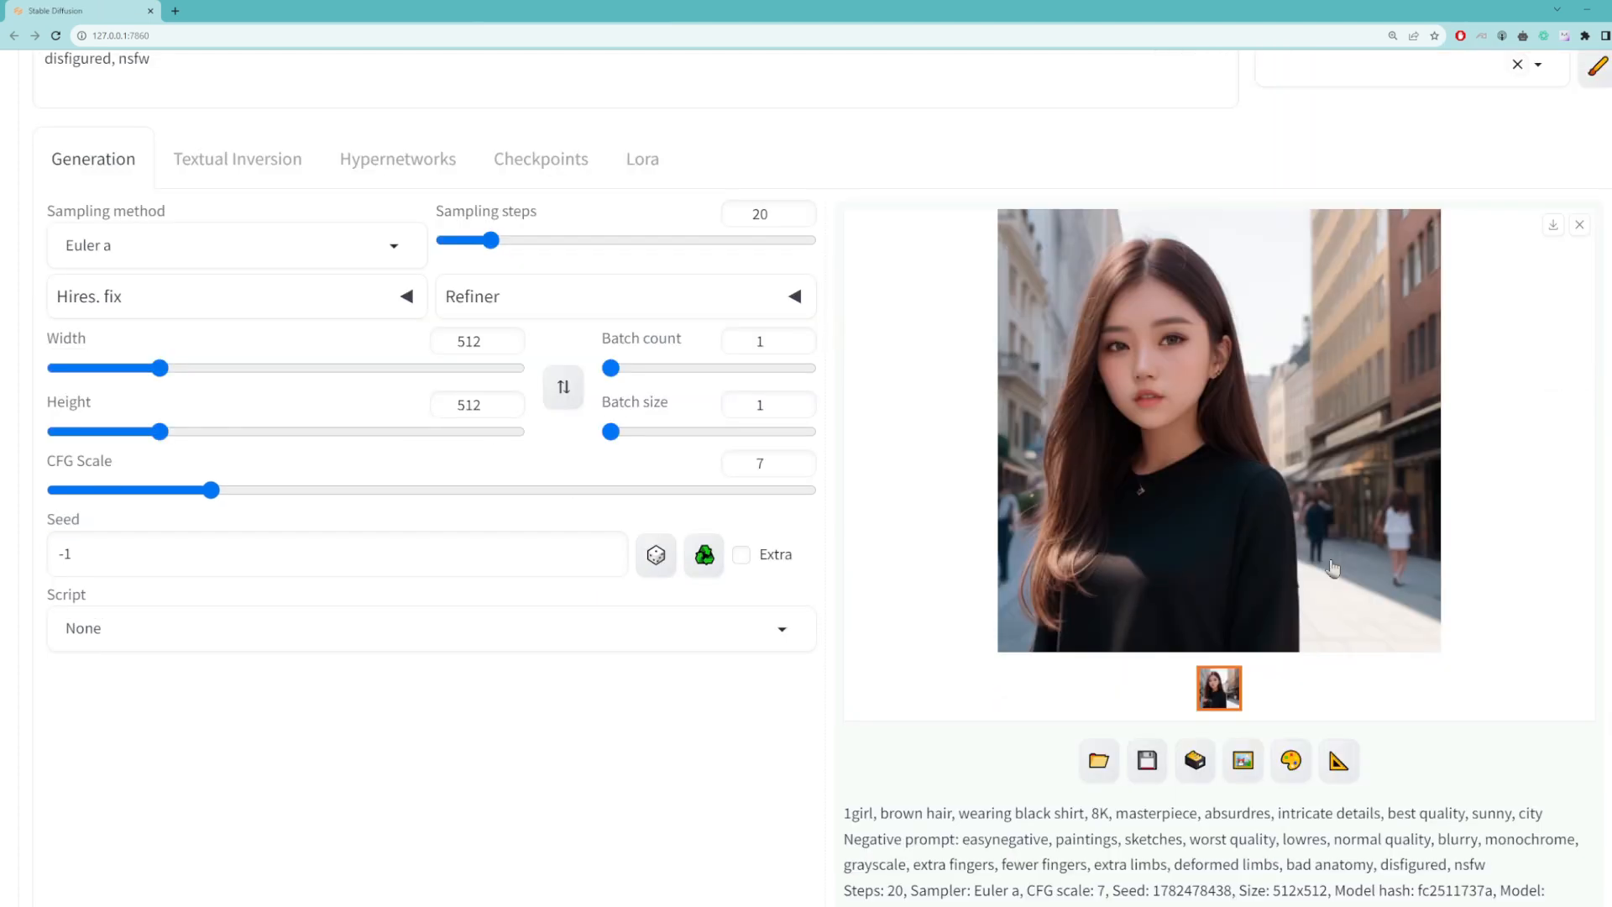
{"action": "scroll", "coordinate": [1332, 563], "scroll_direction": "up", "scroll_amount": 2}
{"action": "left_click", "coordinate": [1478, 121]}
{"action": "left_click", "coordinate": [1382, 109]}
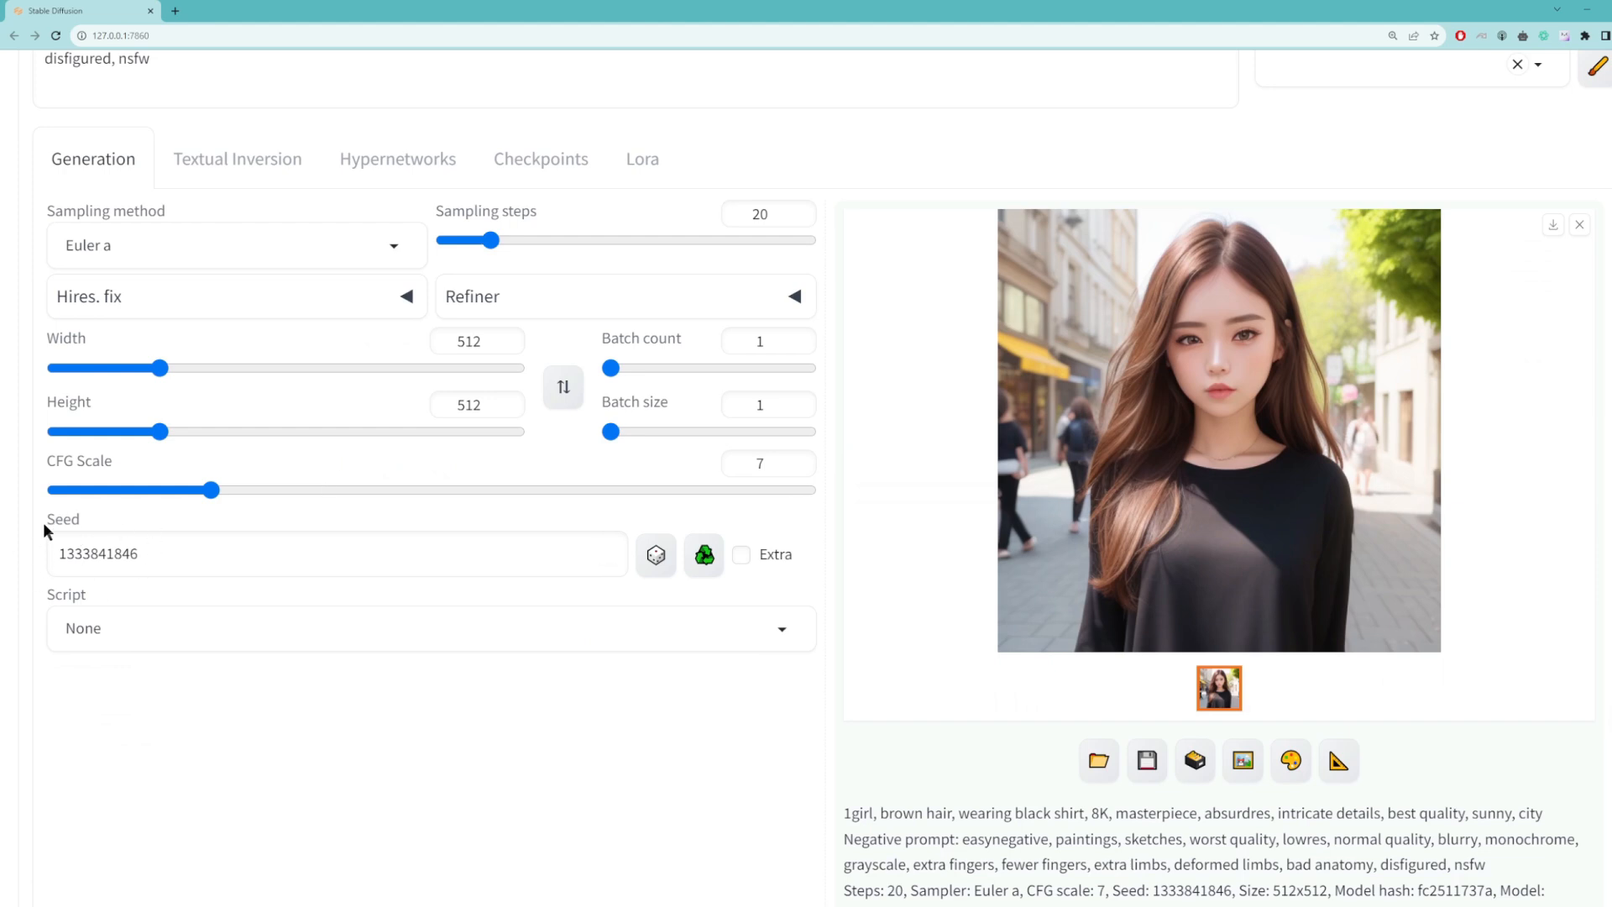
Step: Review the list of available sampling methods and close it without choosing another one
{"action": "scroll", "coordinate": [190, 521], "scroll_direction": "up", "scroll_amount": 2}
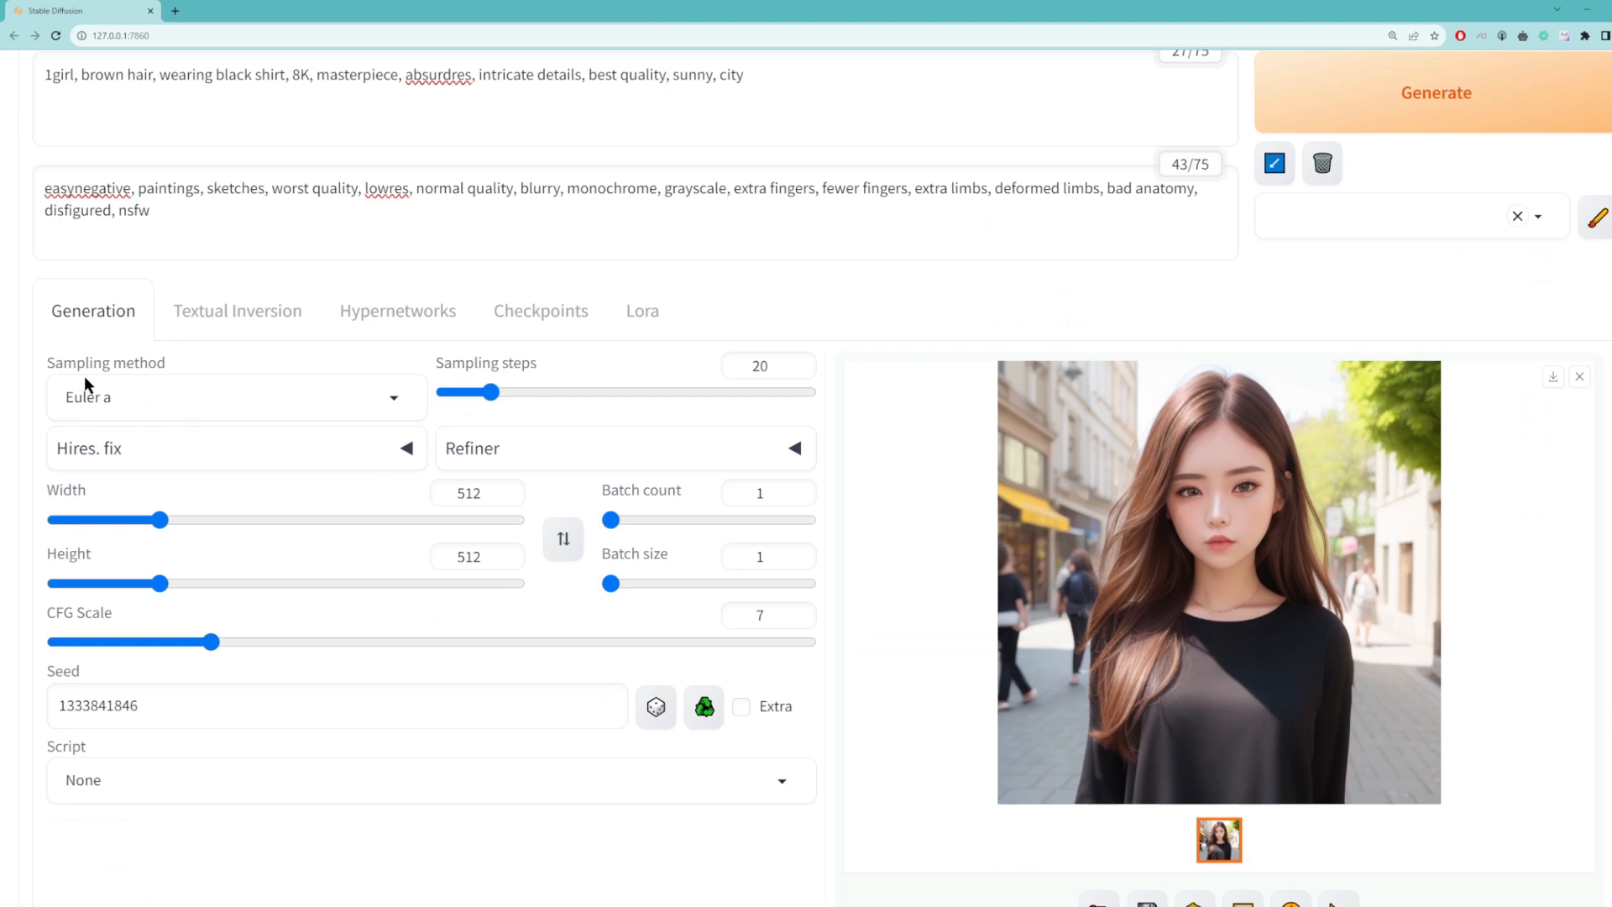
{"action": "left_click", "coordinate": [395, 403]}
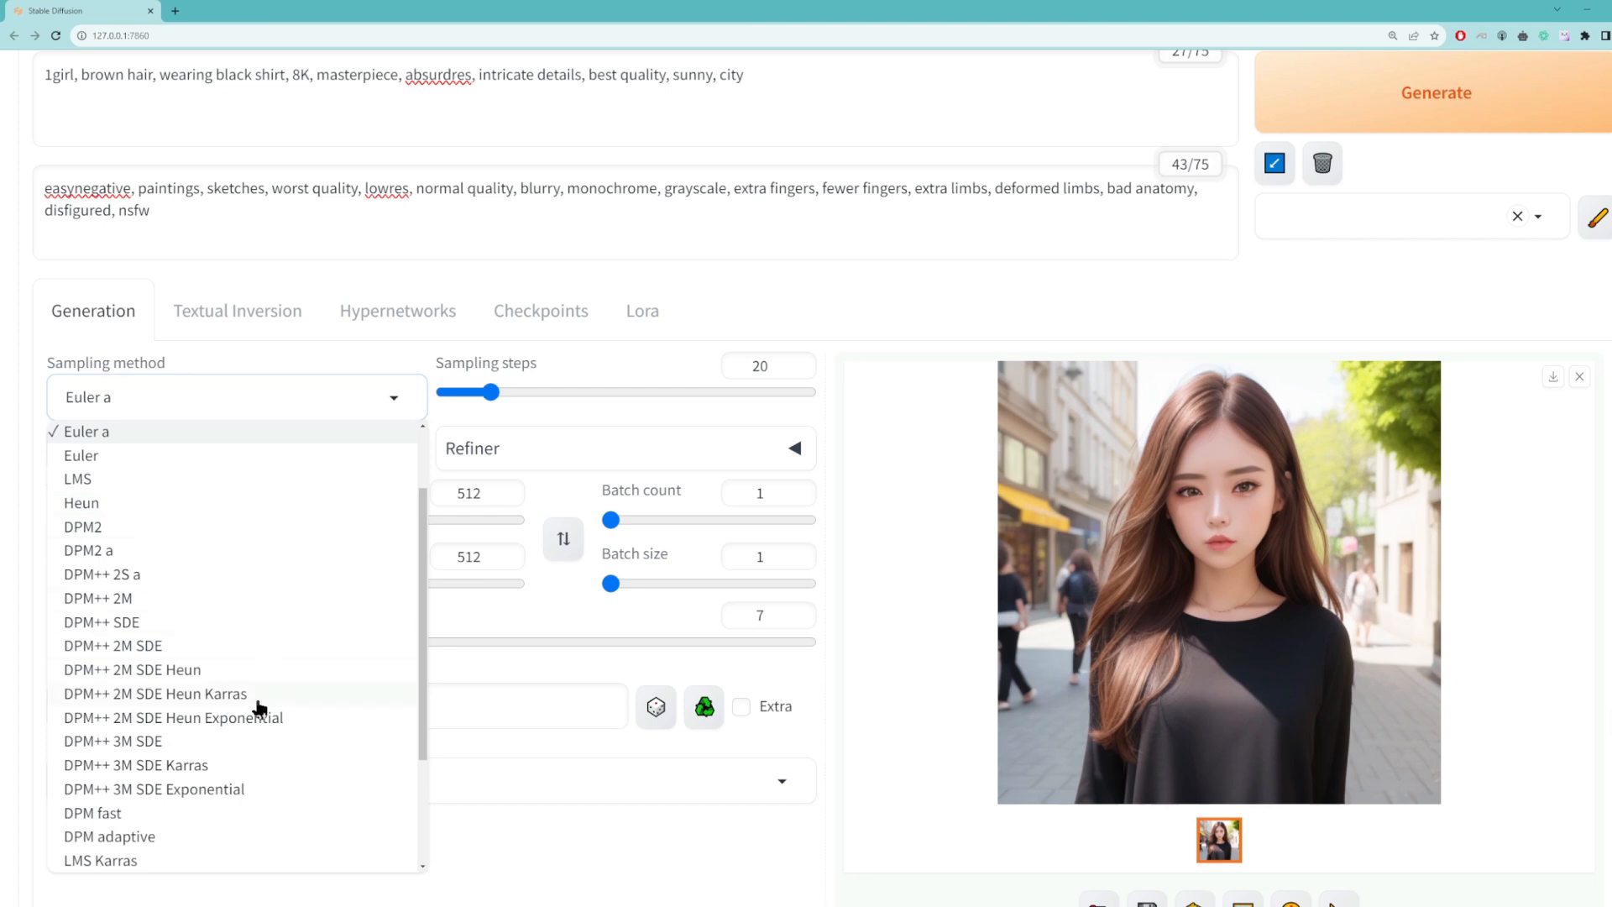
{"action": "scroll", "coordinate": [290, 536], "scroll_direction": "up", "scroll_amount": 2}
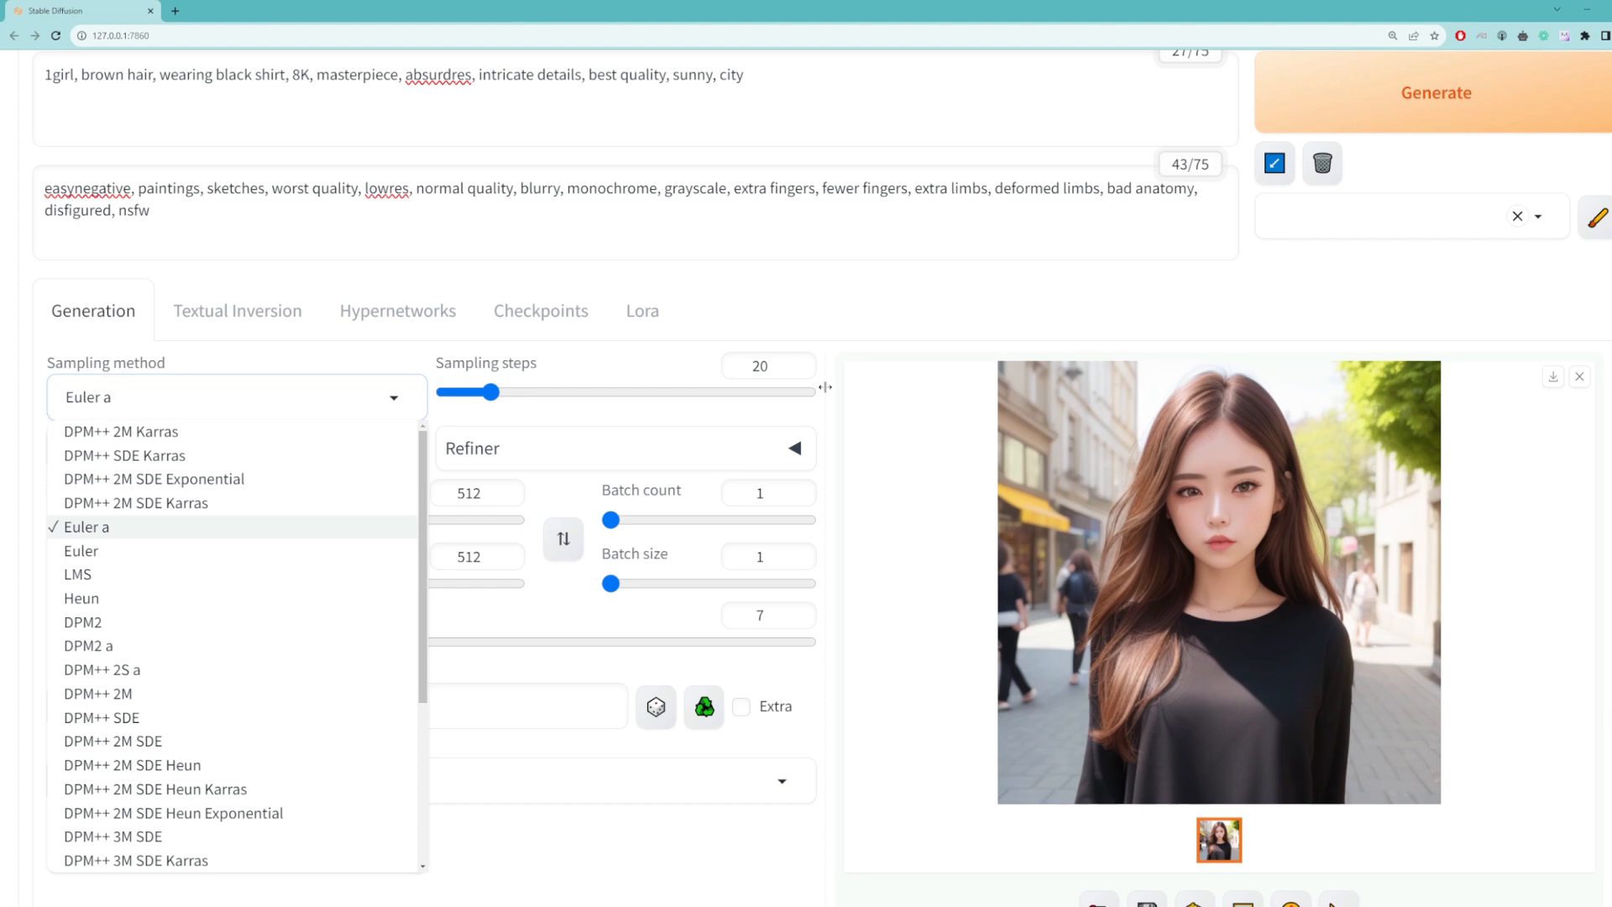
{"action": "left_click", "coordinate": [19, 401]}
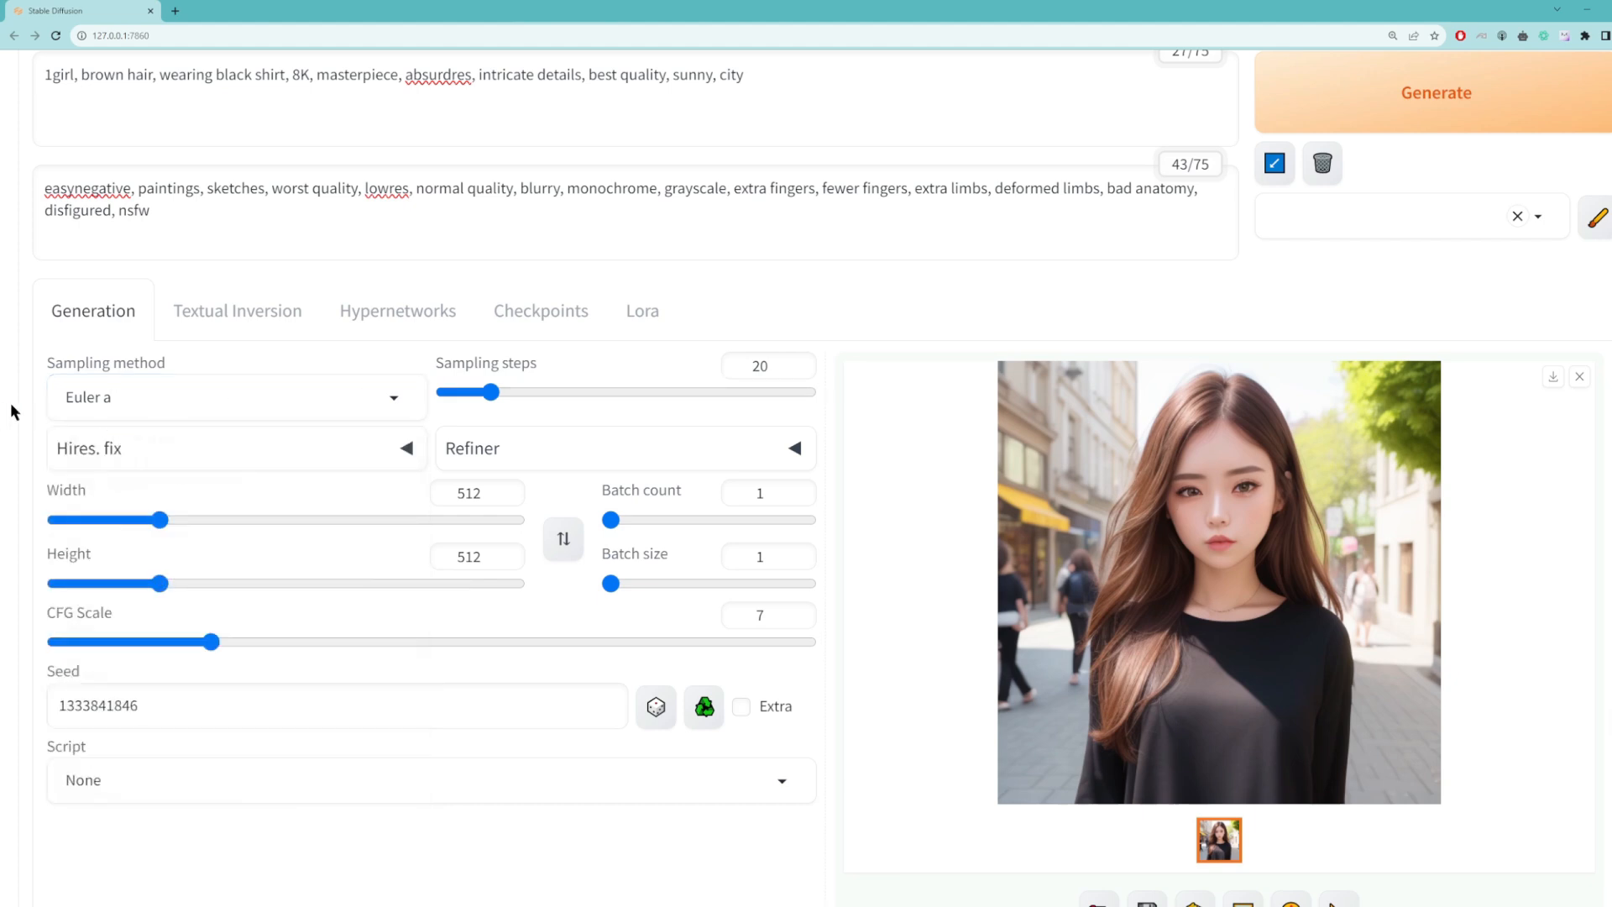
{"action": "scroll", "coordinate": [269, 346], "scroll_direction": "up", "scroll_amount": 2}
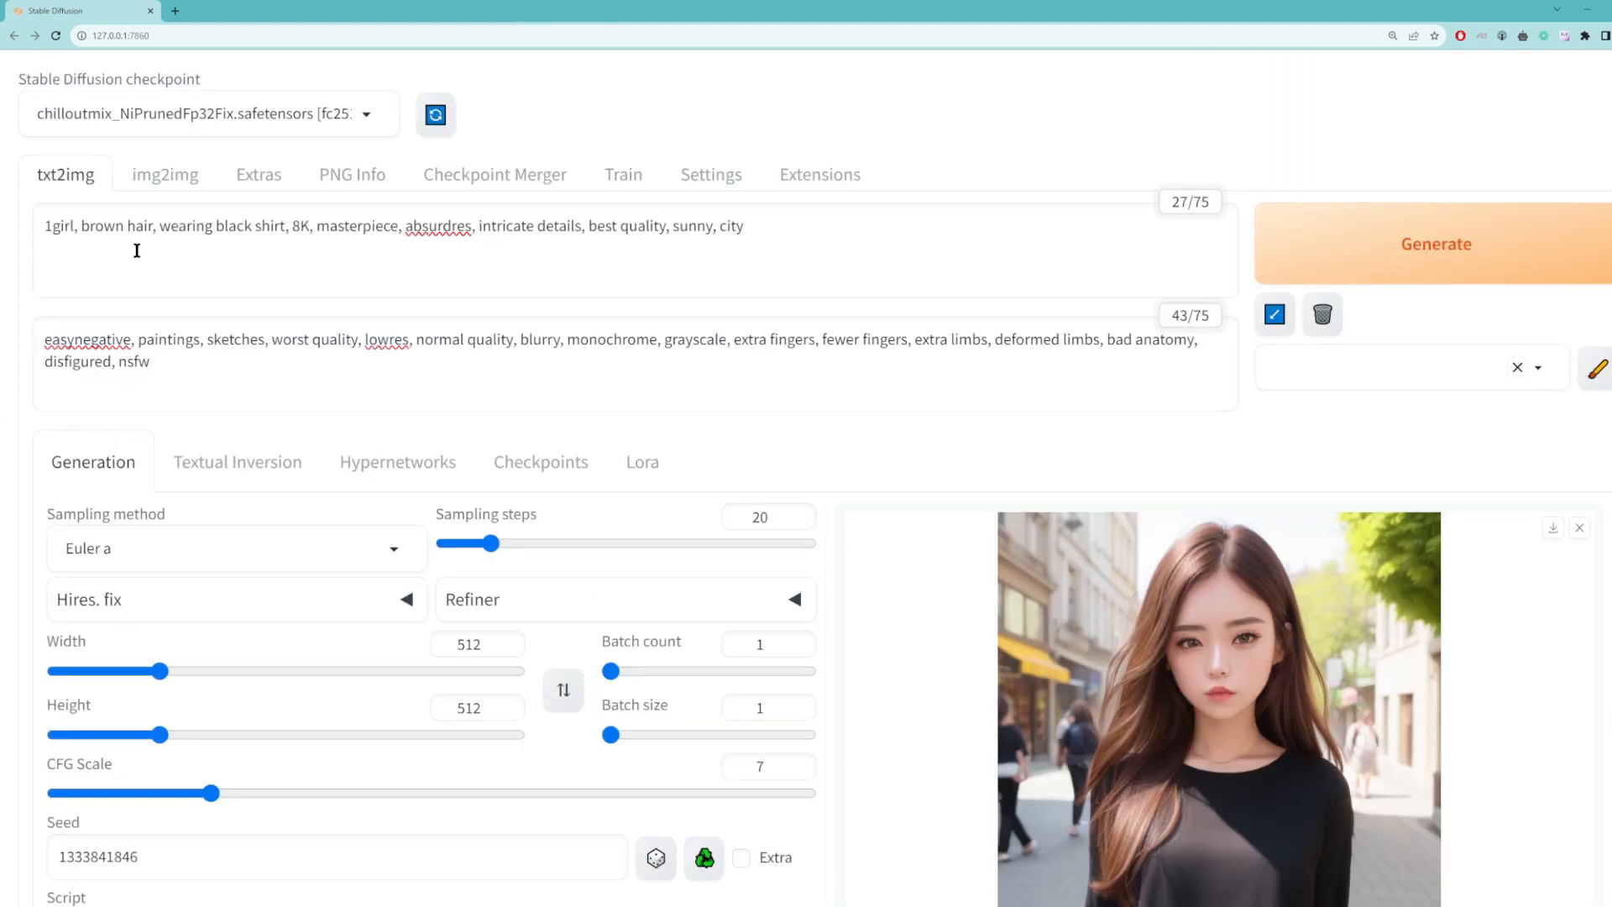
{"action": "scroll", "coordinate": [209, 385], "scroll_direction": "down", "scroll_amount": 4}
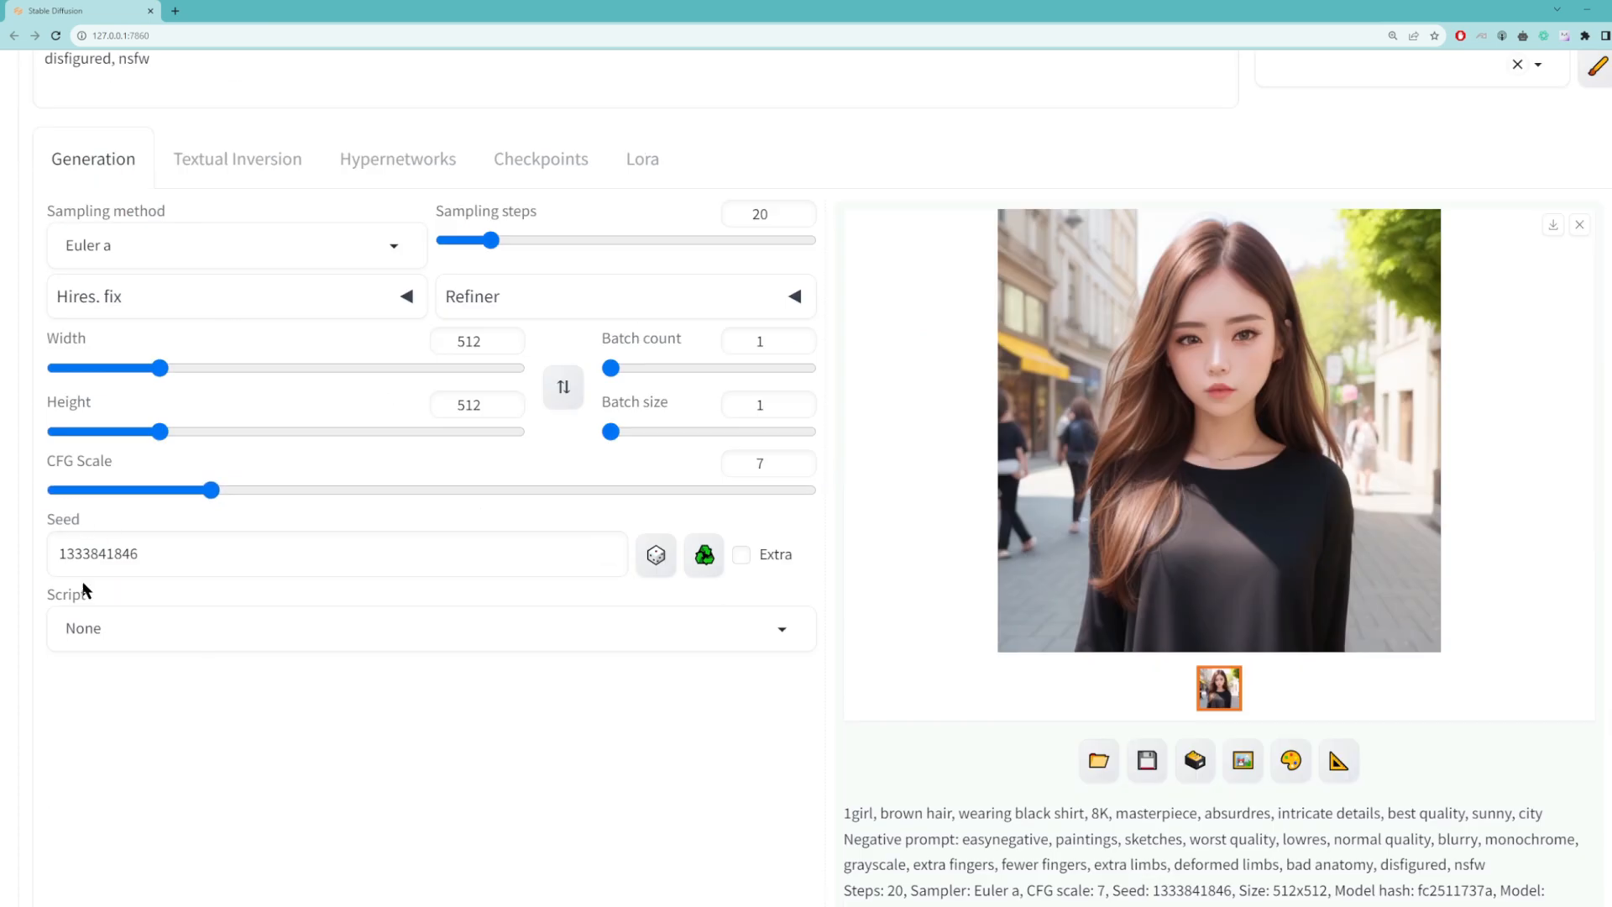
{"action": "scroll", "coordinate": [1343, 164], "scroll_direction": "up", "scroll_amount": 2}
{"action": "left_click", "coordinate": [1382, 114]}
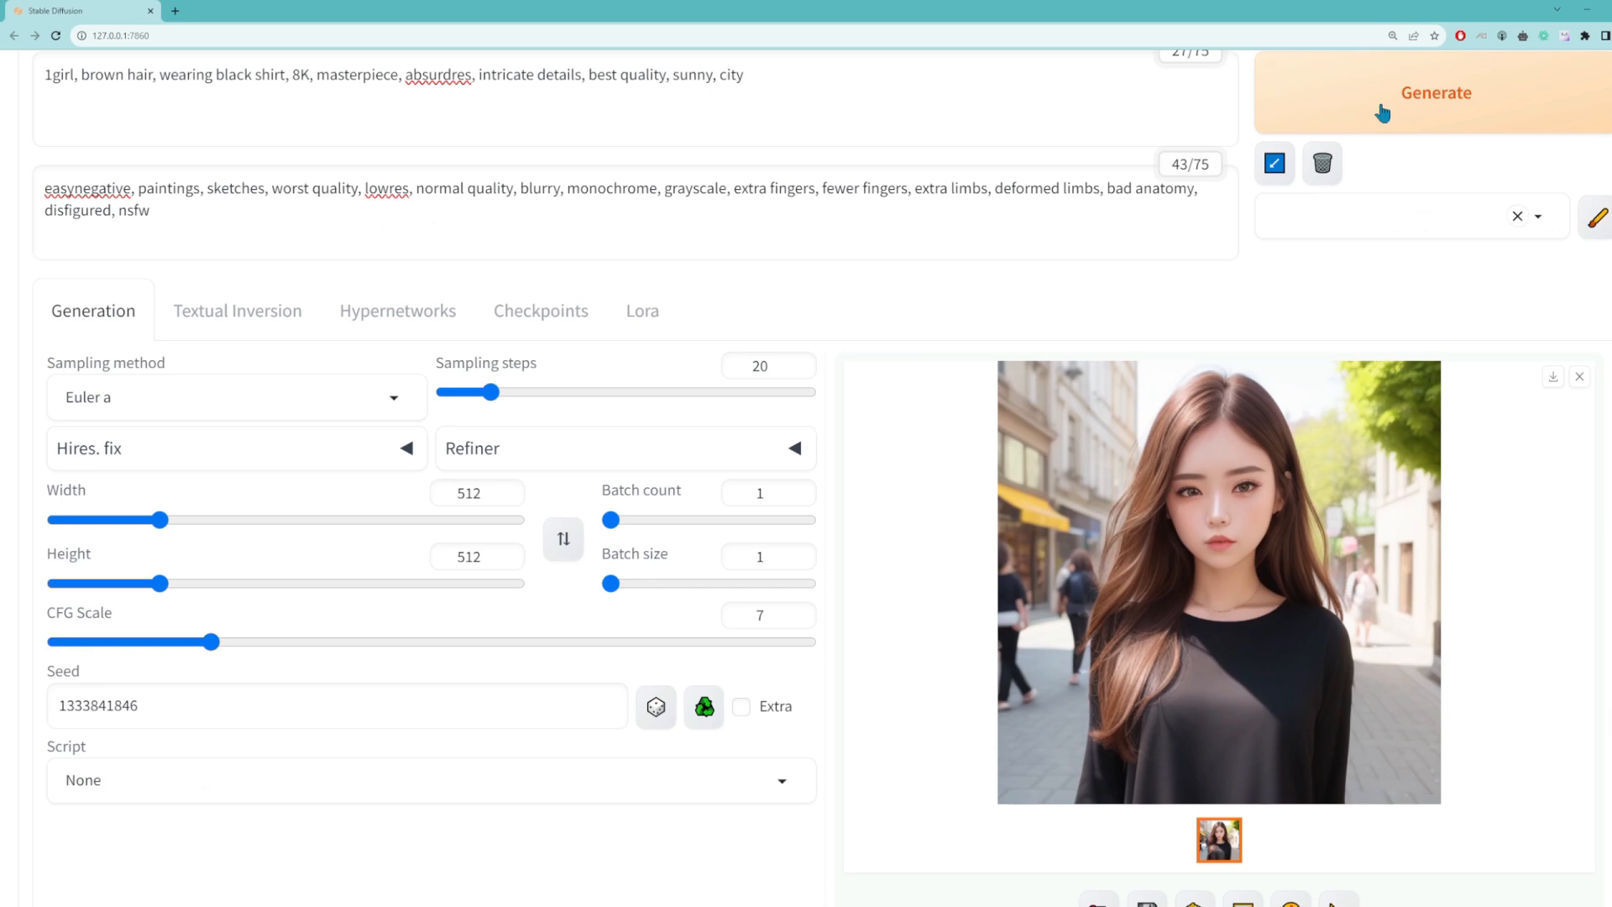
Step: Change the sampling method to DPM++ 2M Karras and generate the image
{"action": "left_click", "coordinate": [394, 399]}
{"action": "scroll", "coordinate": [126, 503], "scroll_direction": "down", "scroll_amount": 5}
{"action": "left_click", "coordinate": [121, 443]}
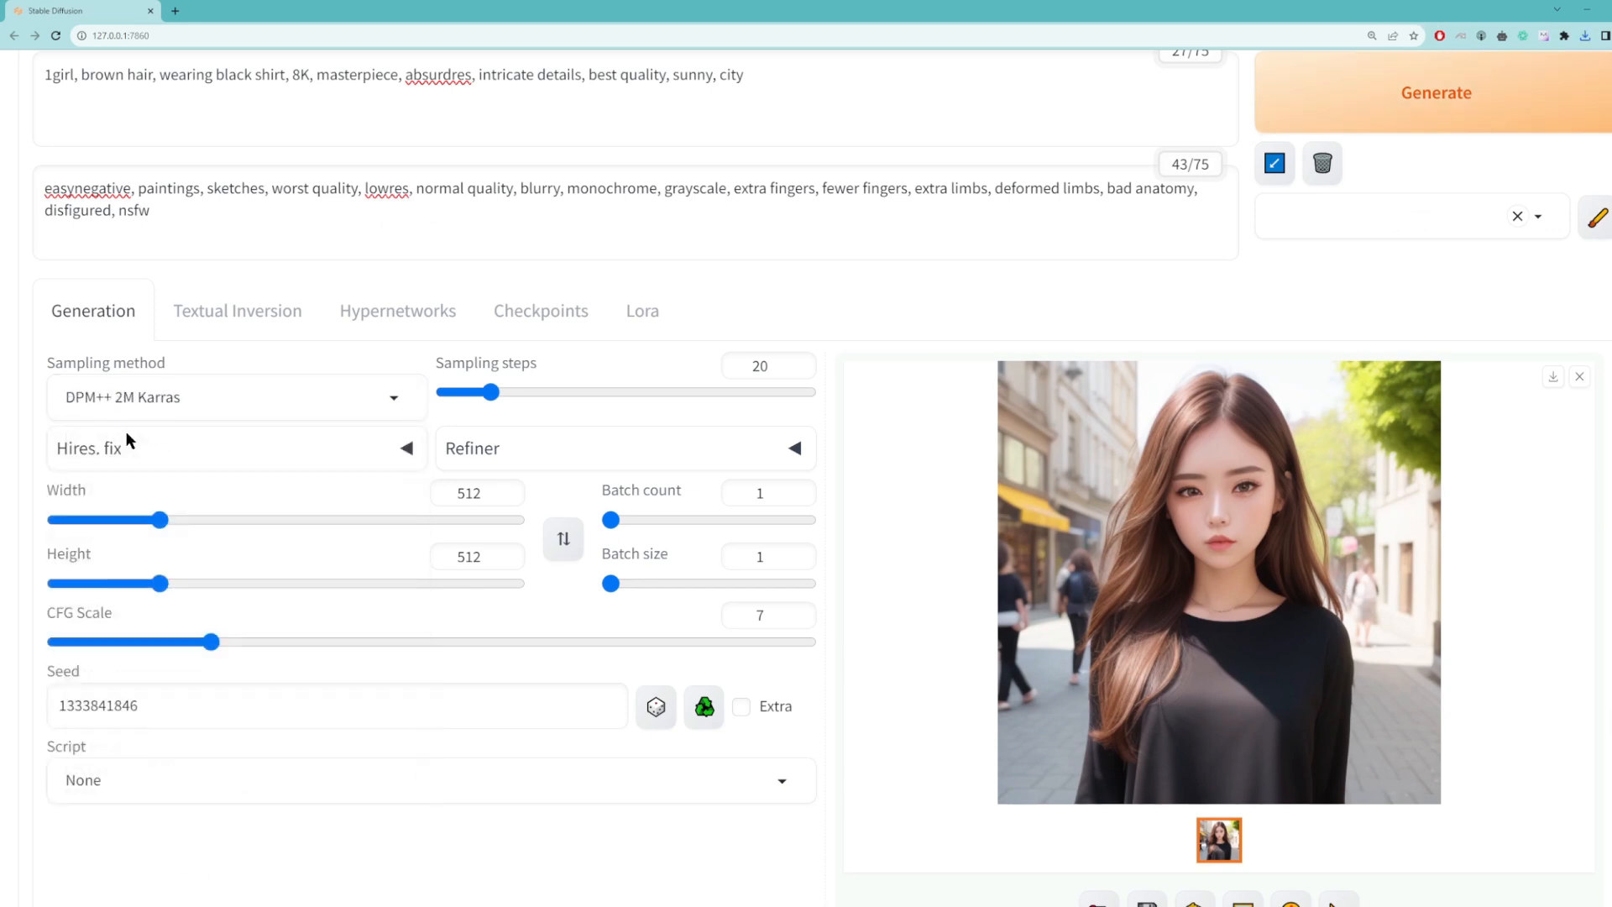
{"action": "left_click", "coordinate": [1382, 104]}
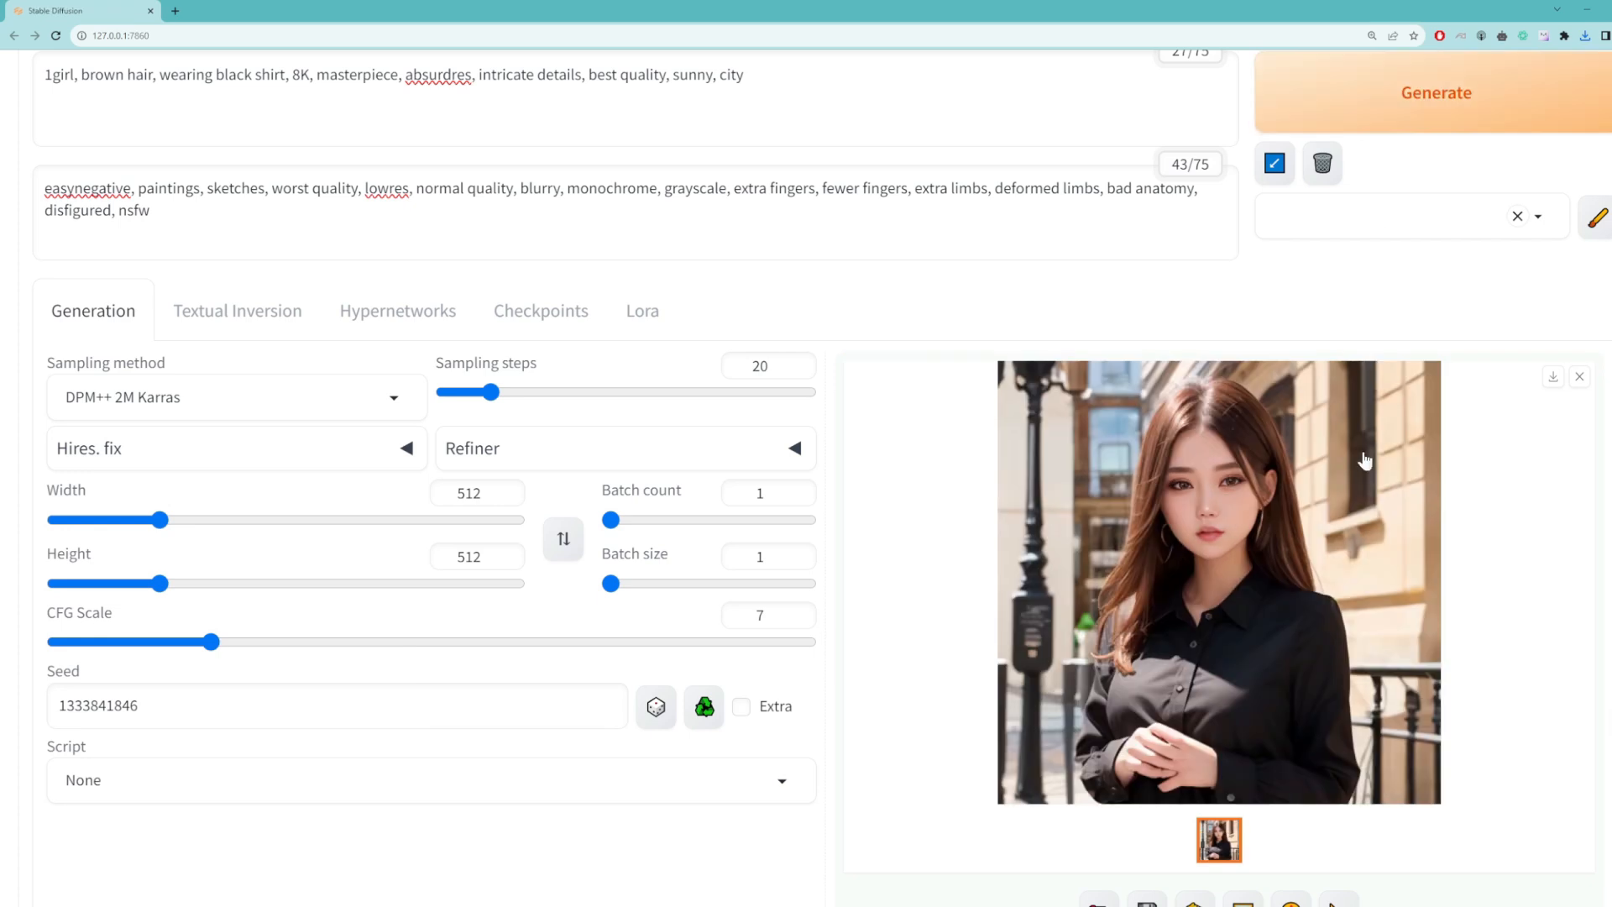
Step: Switch the sampling method to DPM++ SDE Karras and generate the image
{"action": "left_click", "coordinate": [392, 398]}
{"action": "left_click", "coordinate": [191, 464]}
{"action": "left_click", "coordinate": [1399, 115]}
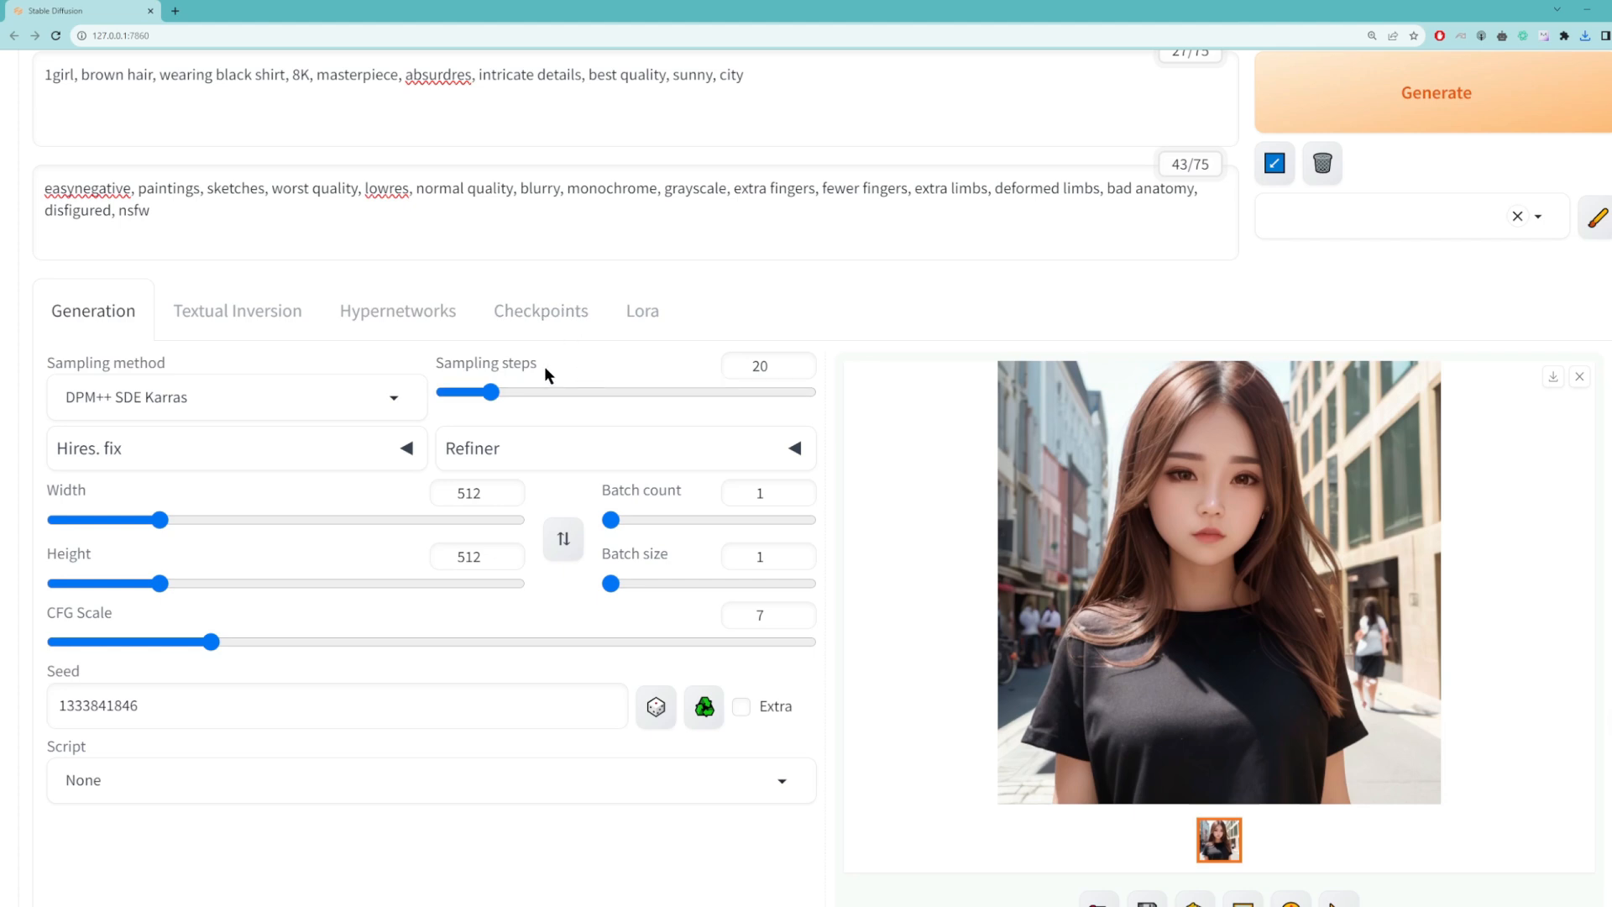
Step: Set the sampling steps to 5 and generate the image
{"action": "mouse_move", "coordinate": [520, 372]}
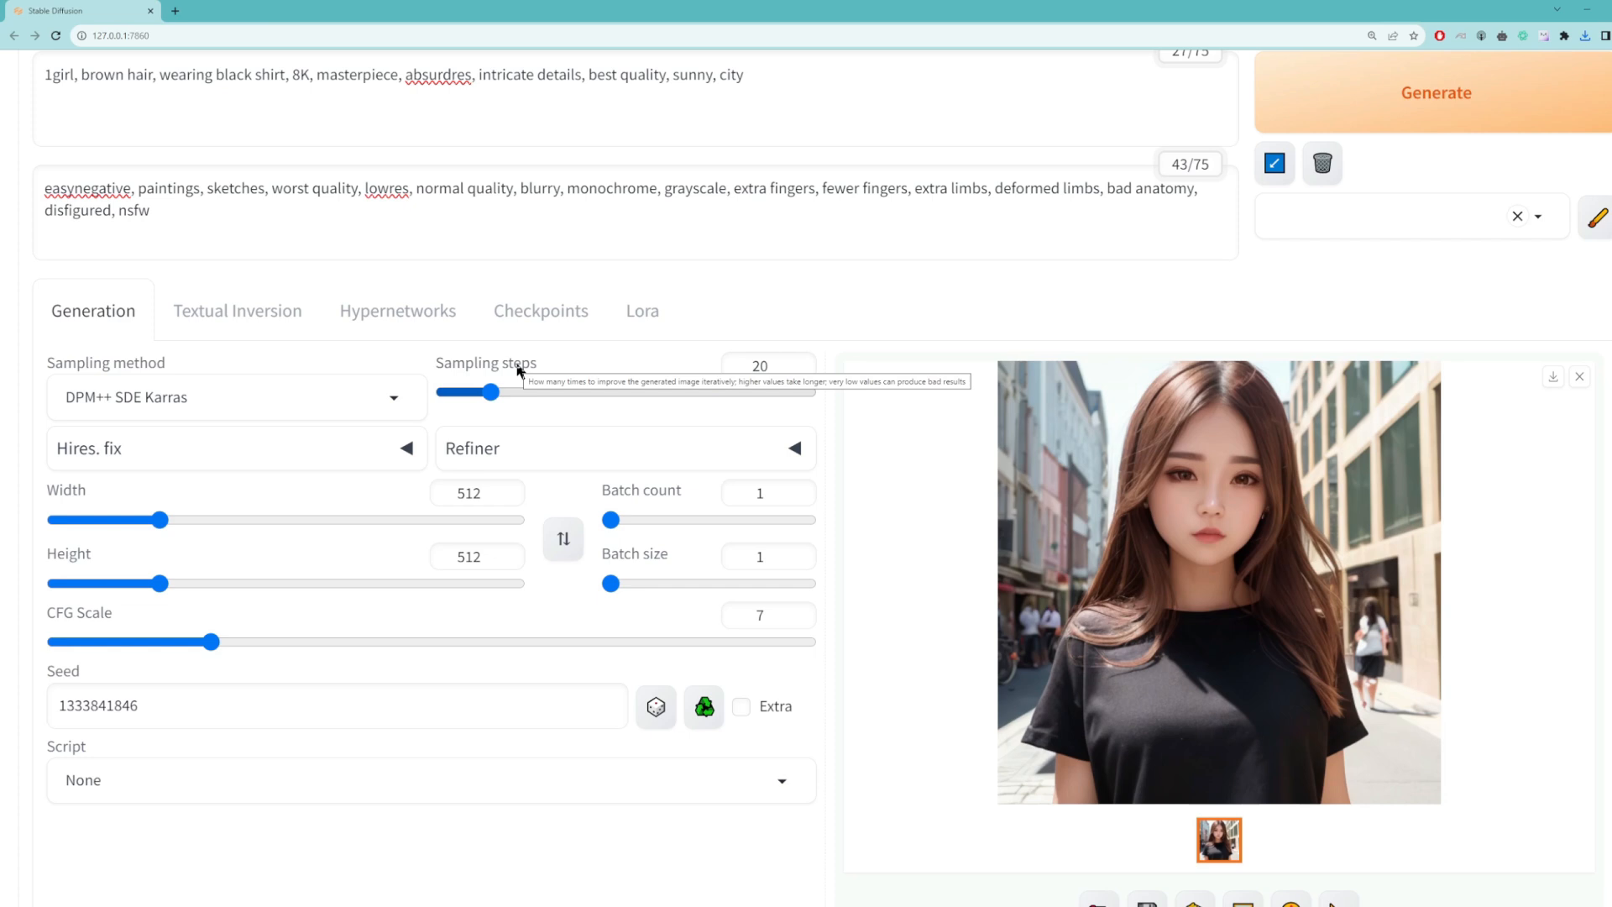
{"action": "mouse_move", "coordinate": [493, 394]}
{"action": "left_mouse_down"}
{"action": "mouse_move", "coordinate": [517, 395]}
{"action": "mouse_move", "coordinate": [492, 396]}
{"action": "left_mouse_up"}
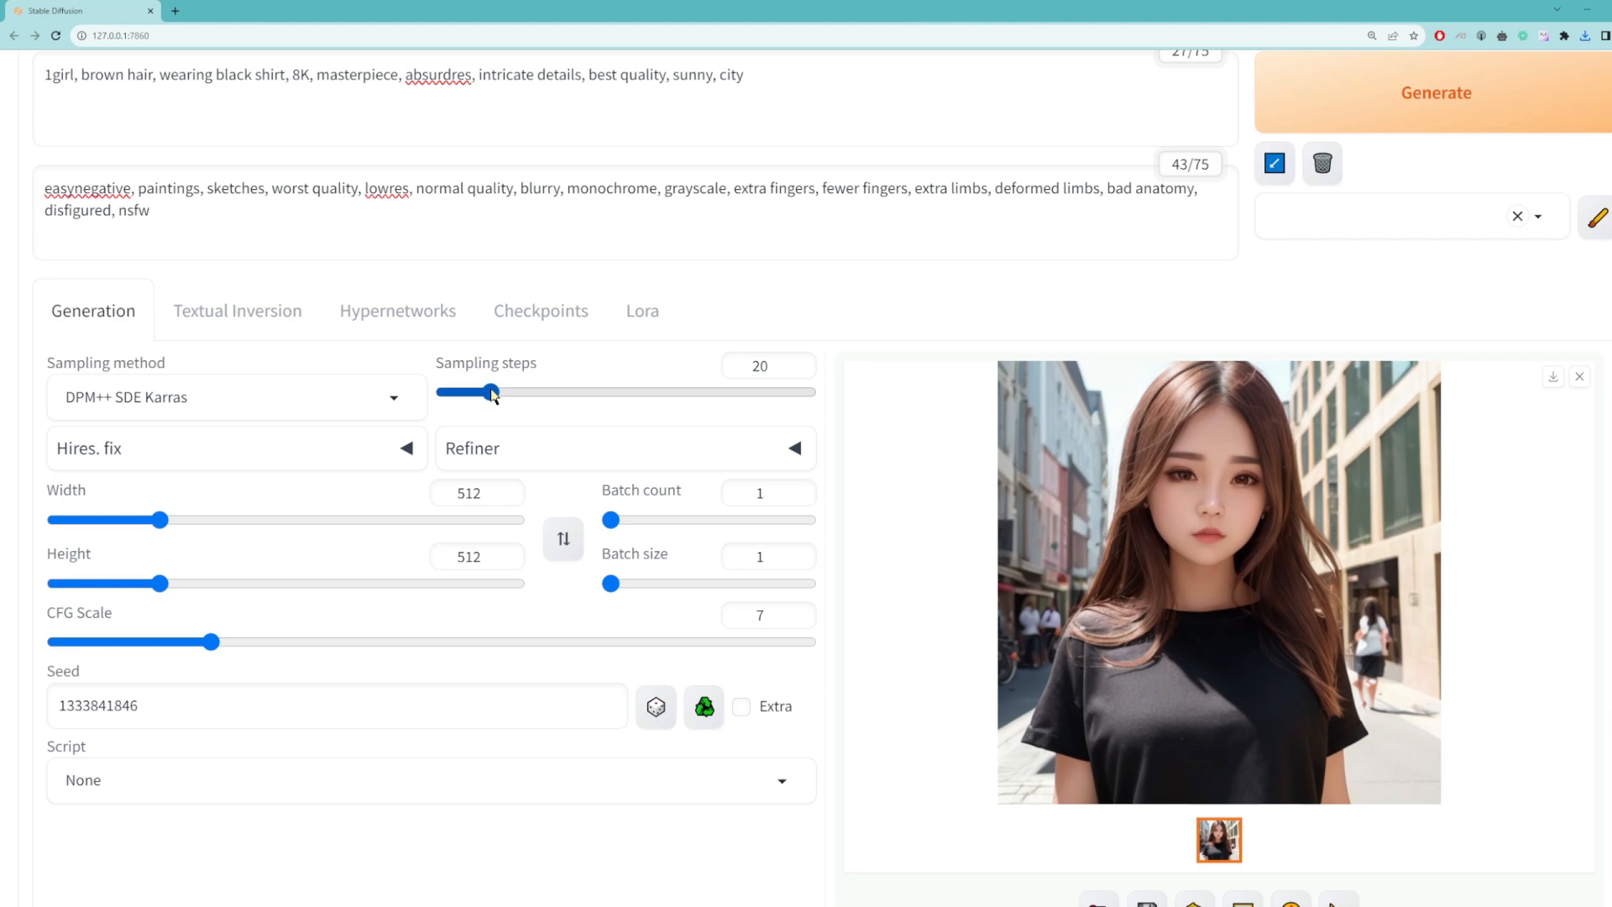
{"action": "double_click", "coordinate": [782, 365]}
{"action": "type", "text": "5"}
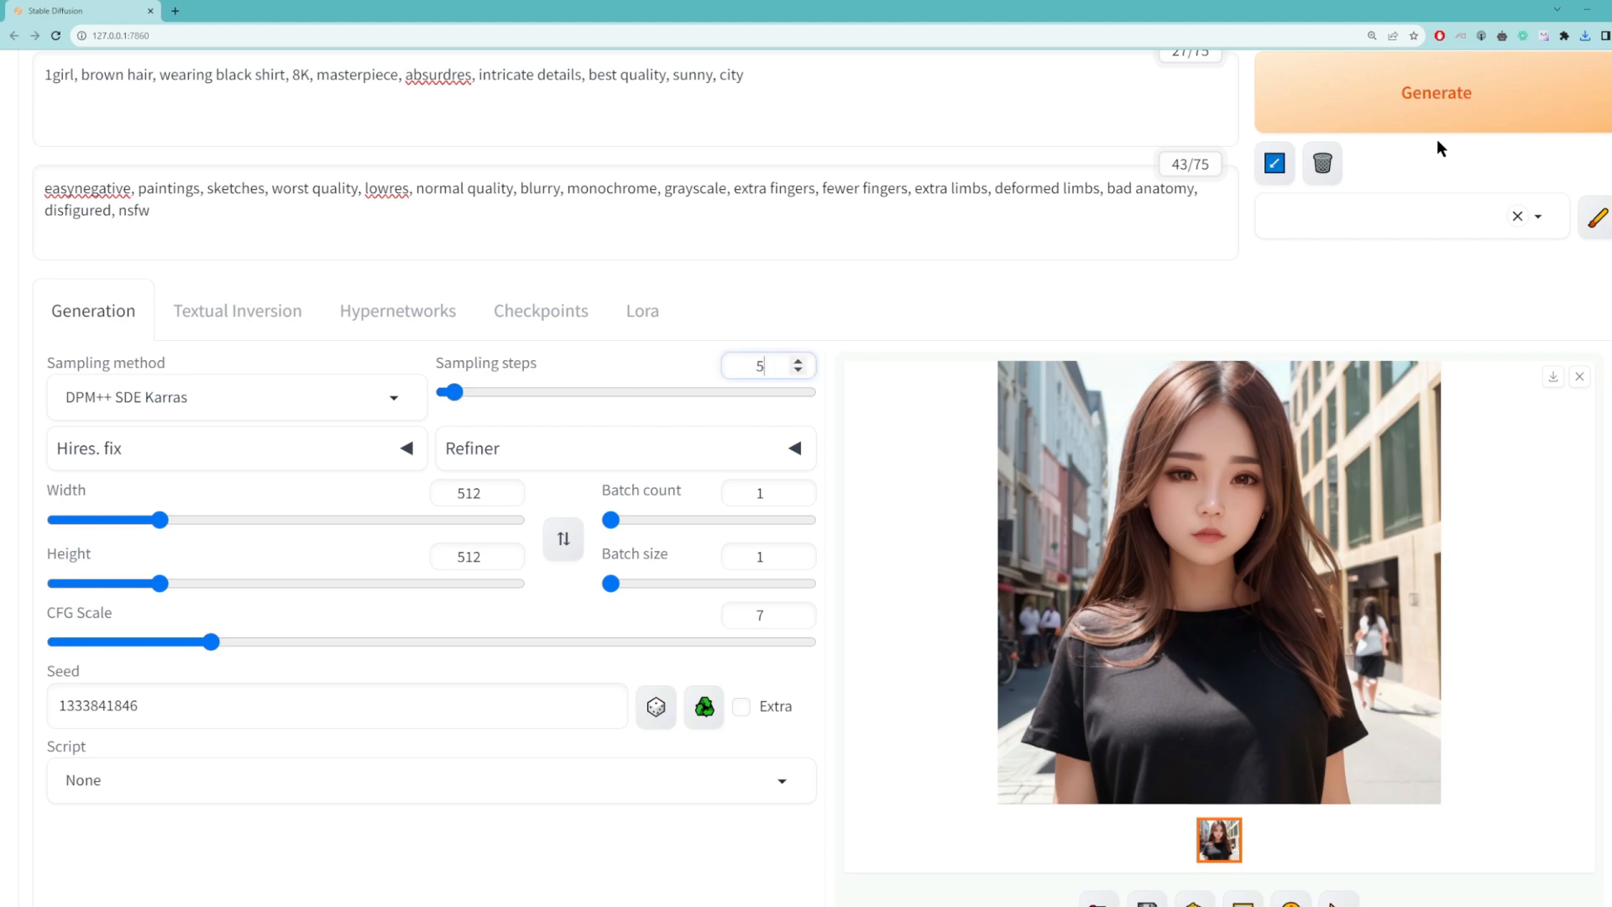
{"action": "left_click", "coordinate": [1414, 103]}
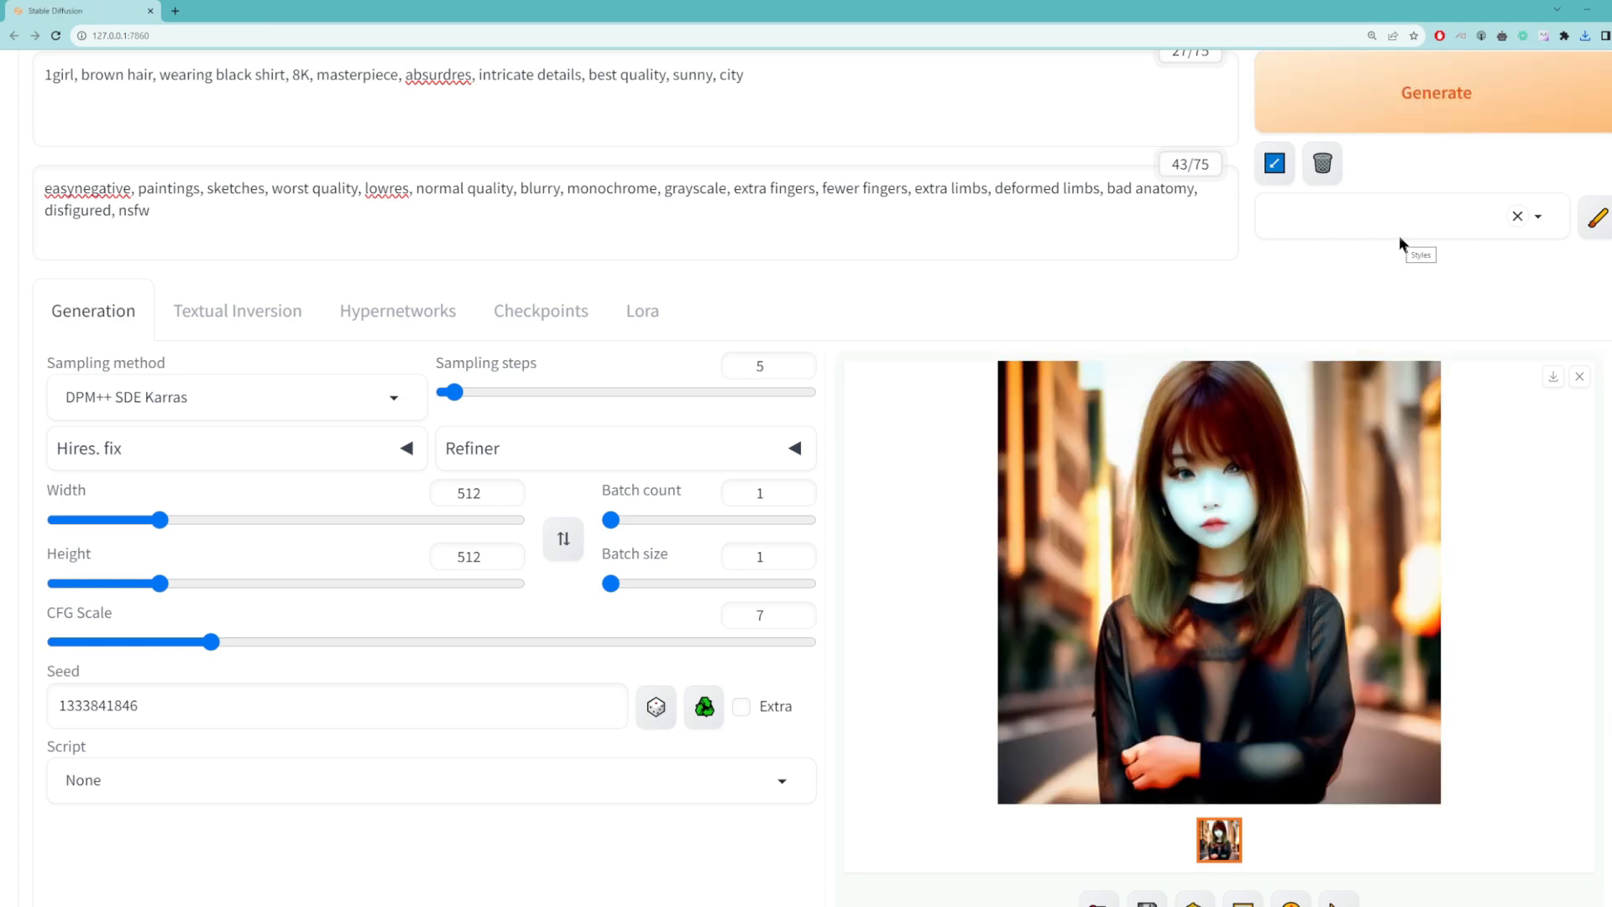
Step: Raise the sampling steps to 10 and generate the image for comparison
{"action": "left_click_drag", "start_coordinate": [778, 367], "coordinate": [717, 367]}
{"action": "type", "text": "10"}
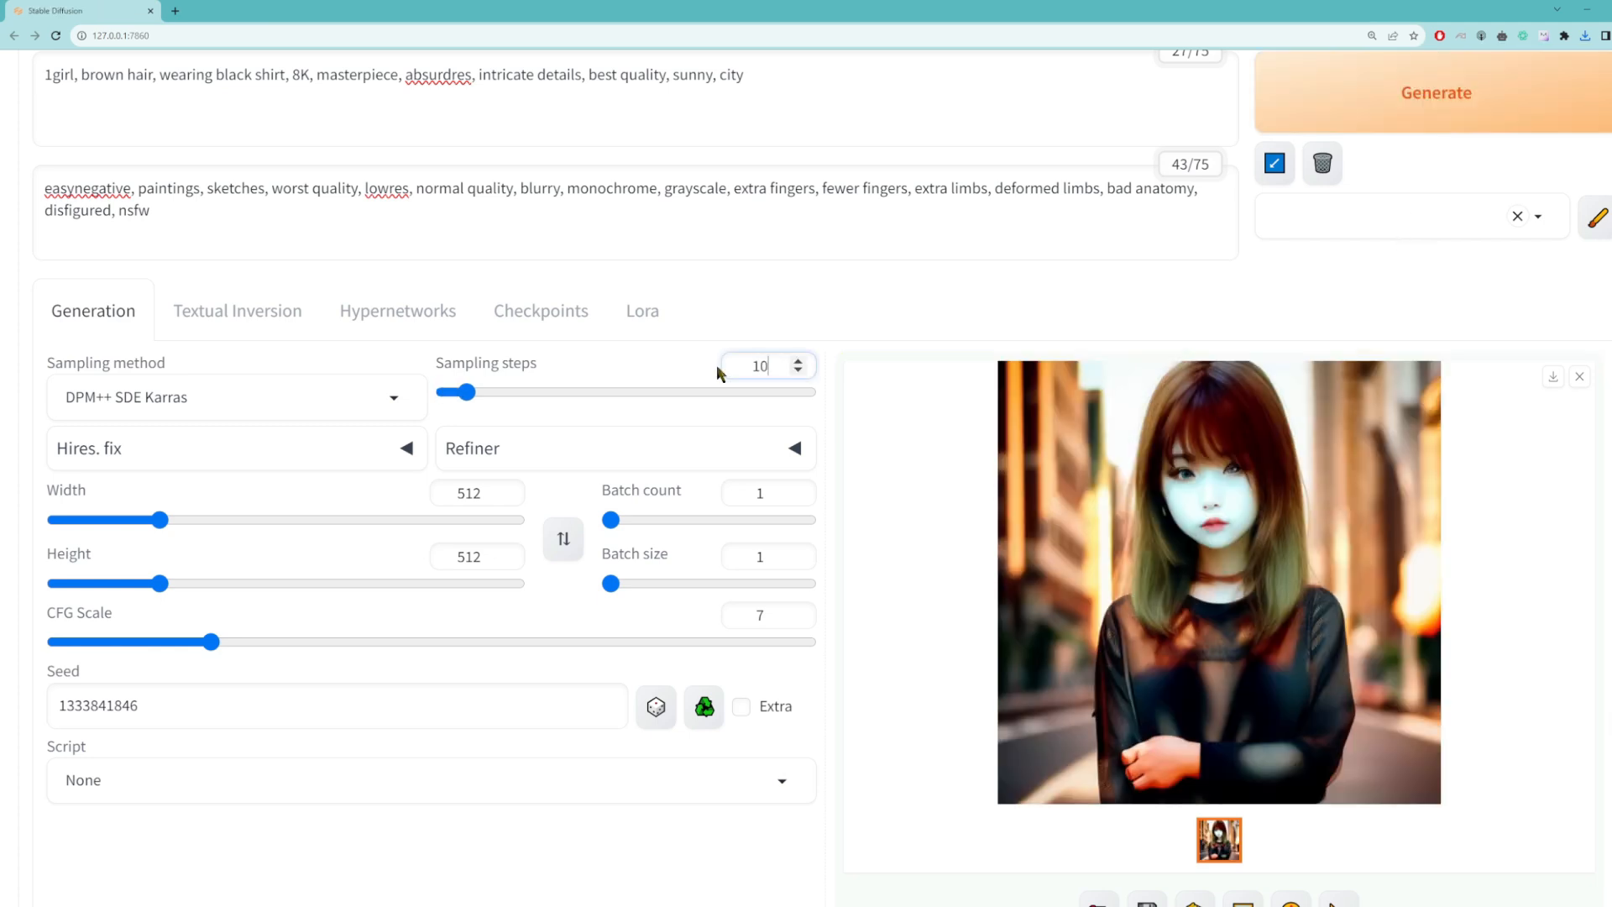
{"action": "left_click", "coordinate": [1419, 115]}
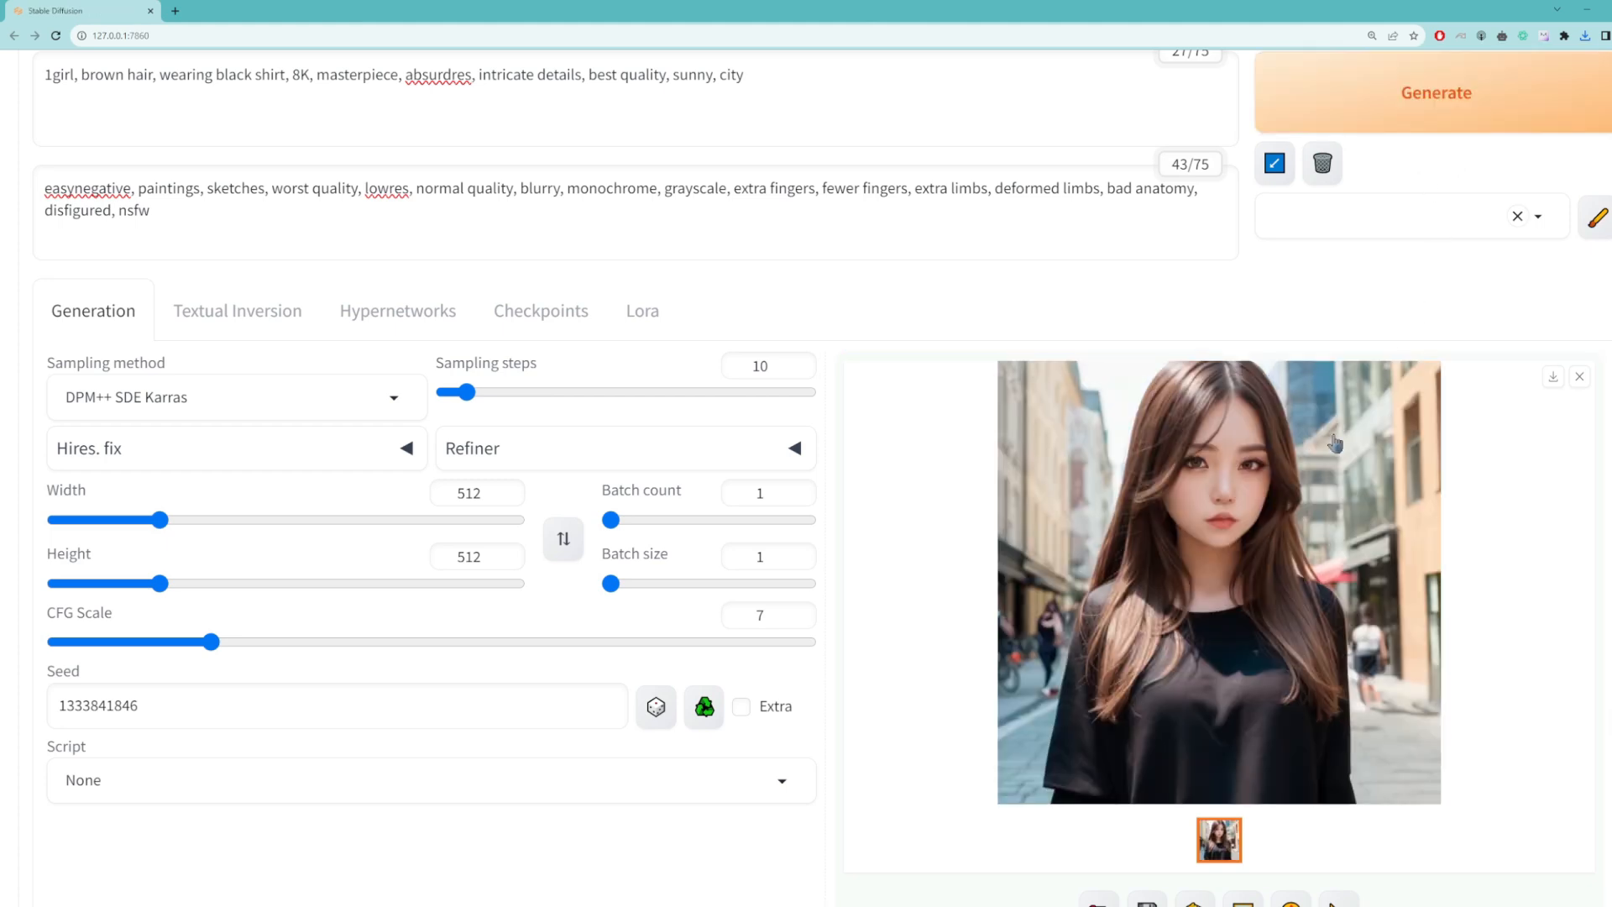
Step: Set the sampling steps to 20 and generate the image again
{"action": "left_click_drag", "start_coordinate": [779, 366], "coordinate": [623, 366]}
{"action": "type", "text": "20"}
{"action": "left_click", "coordinate": [1433, 114]}
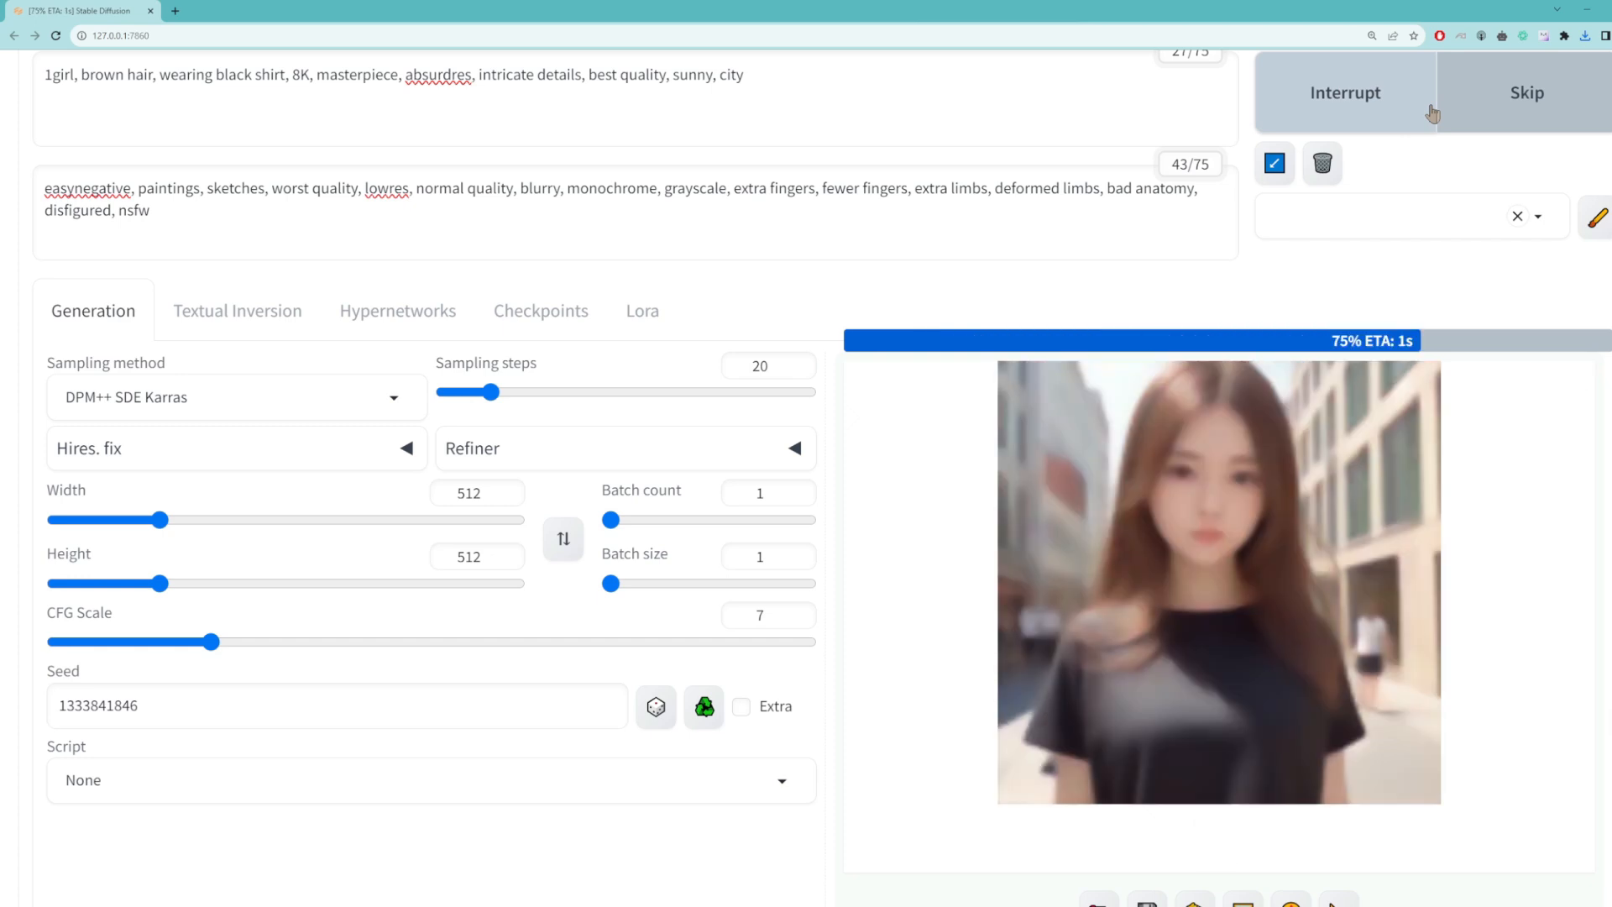
Step: Increase the sampling steps to 40 and generate the image
{"action": "left_click_drag", "start_coordinate": [777, 366], "coordinate": [698, 368]}
{"action": "type", "text": "40"}
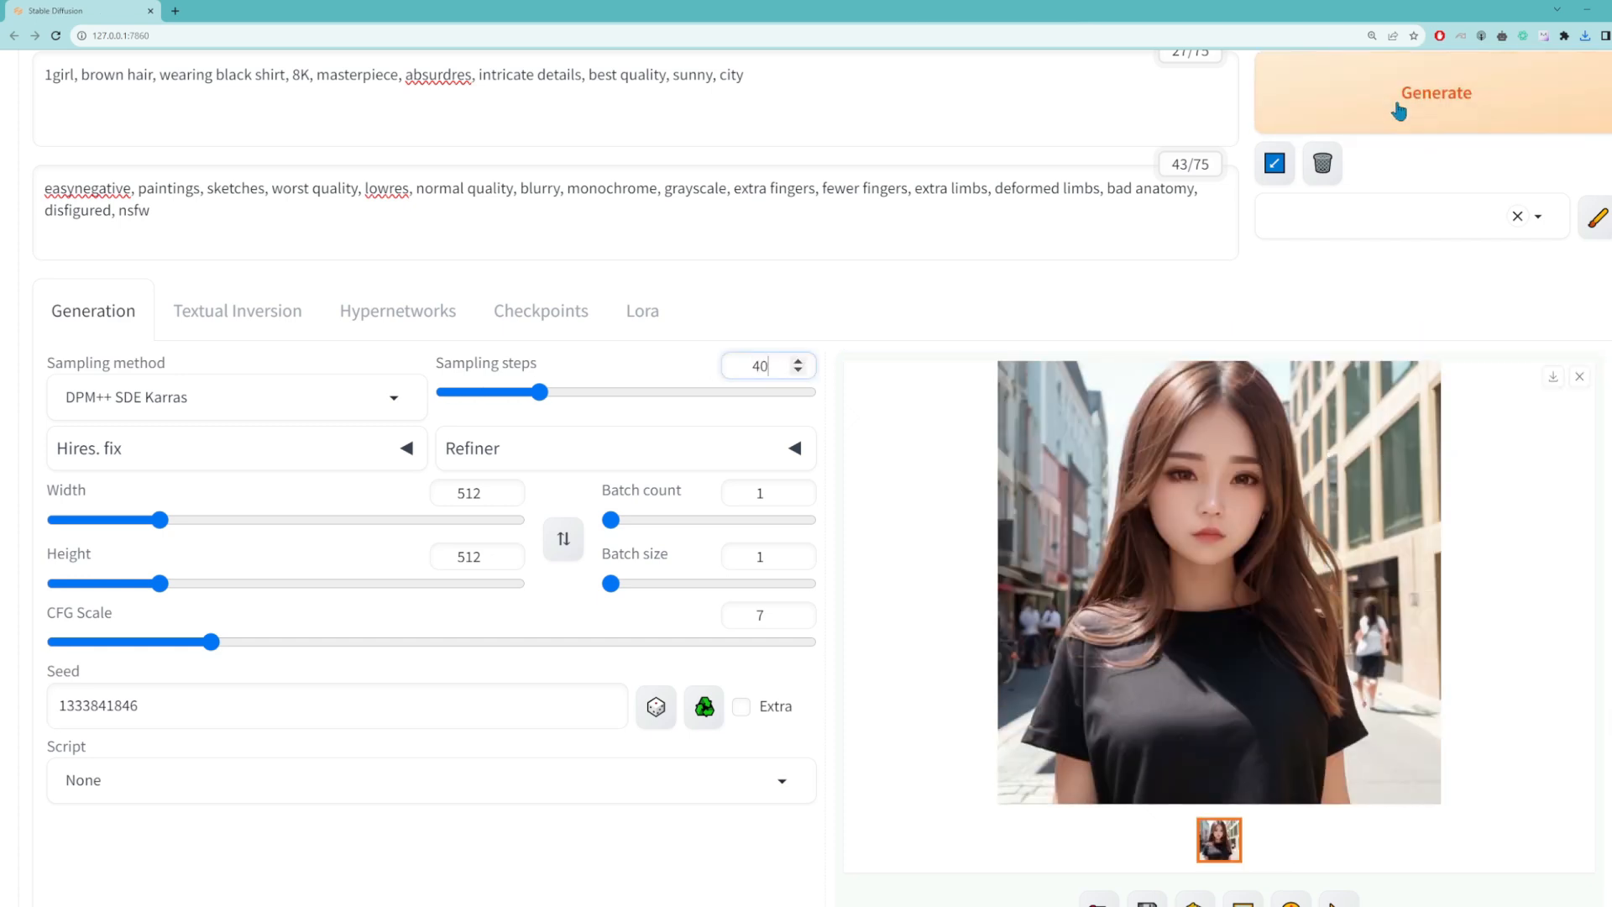
{"action": "left_click", "coordinate": [1398, 112]}
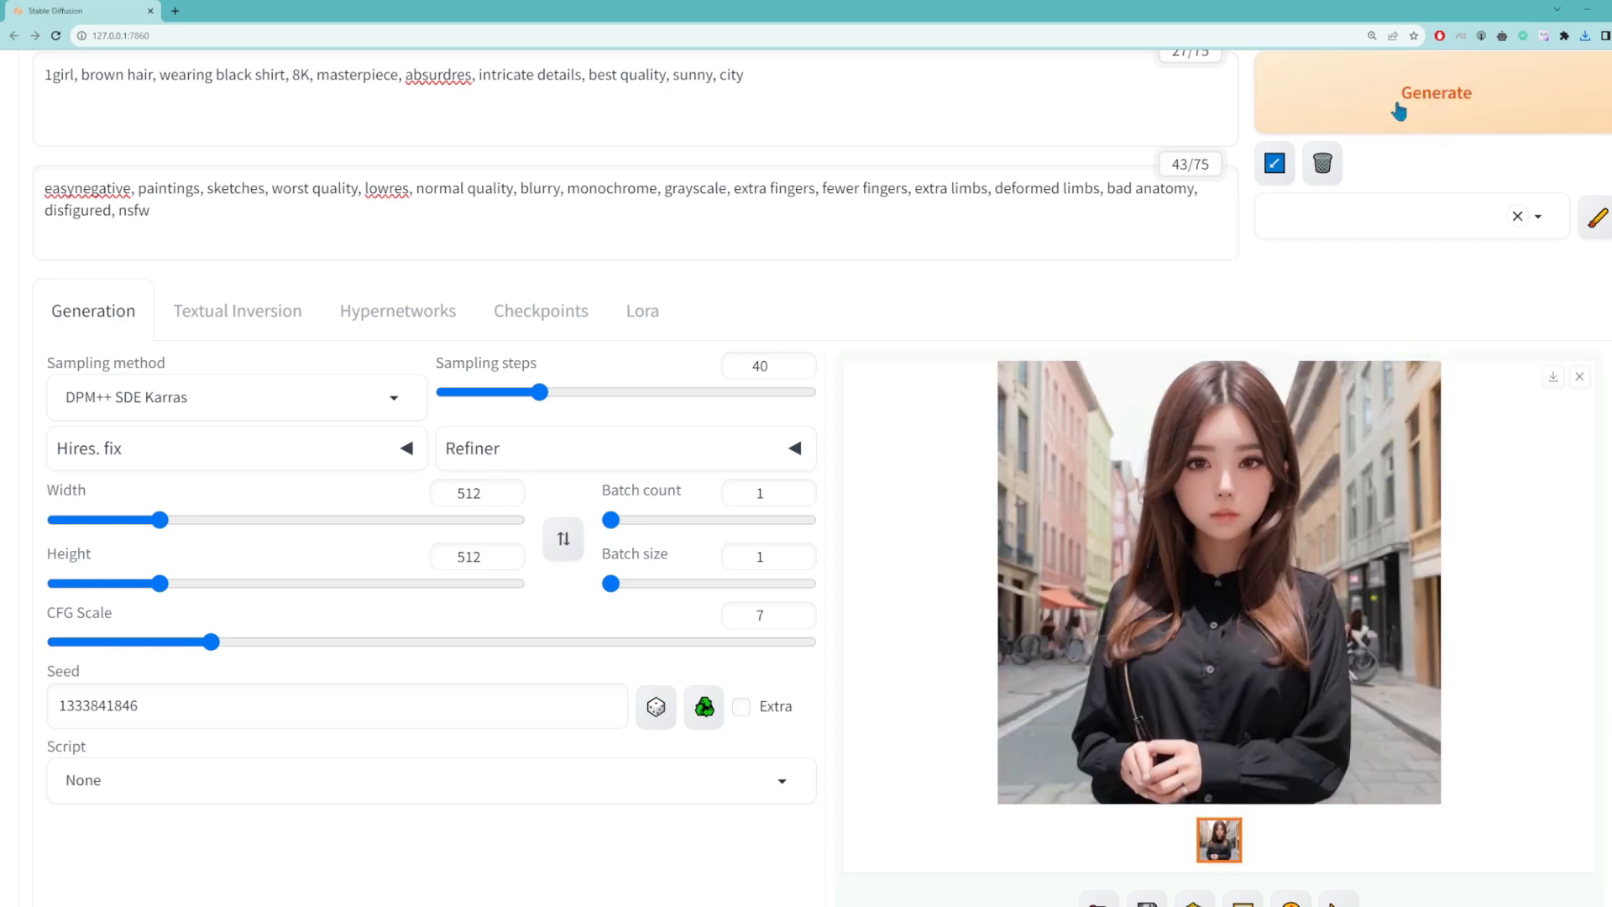
Step: Set the sampling steps to 80 and generate the image for comparison
{"action": "left_click_drag", "start_coordinate": [777, 367], "coordinate": [692, 370]}
{"action": "type", "text": "80"}
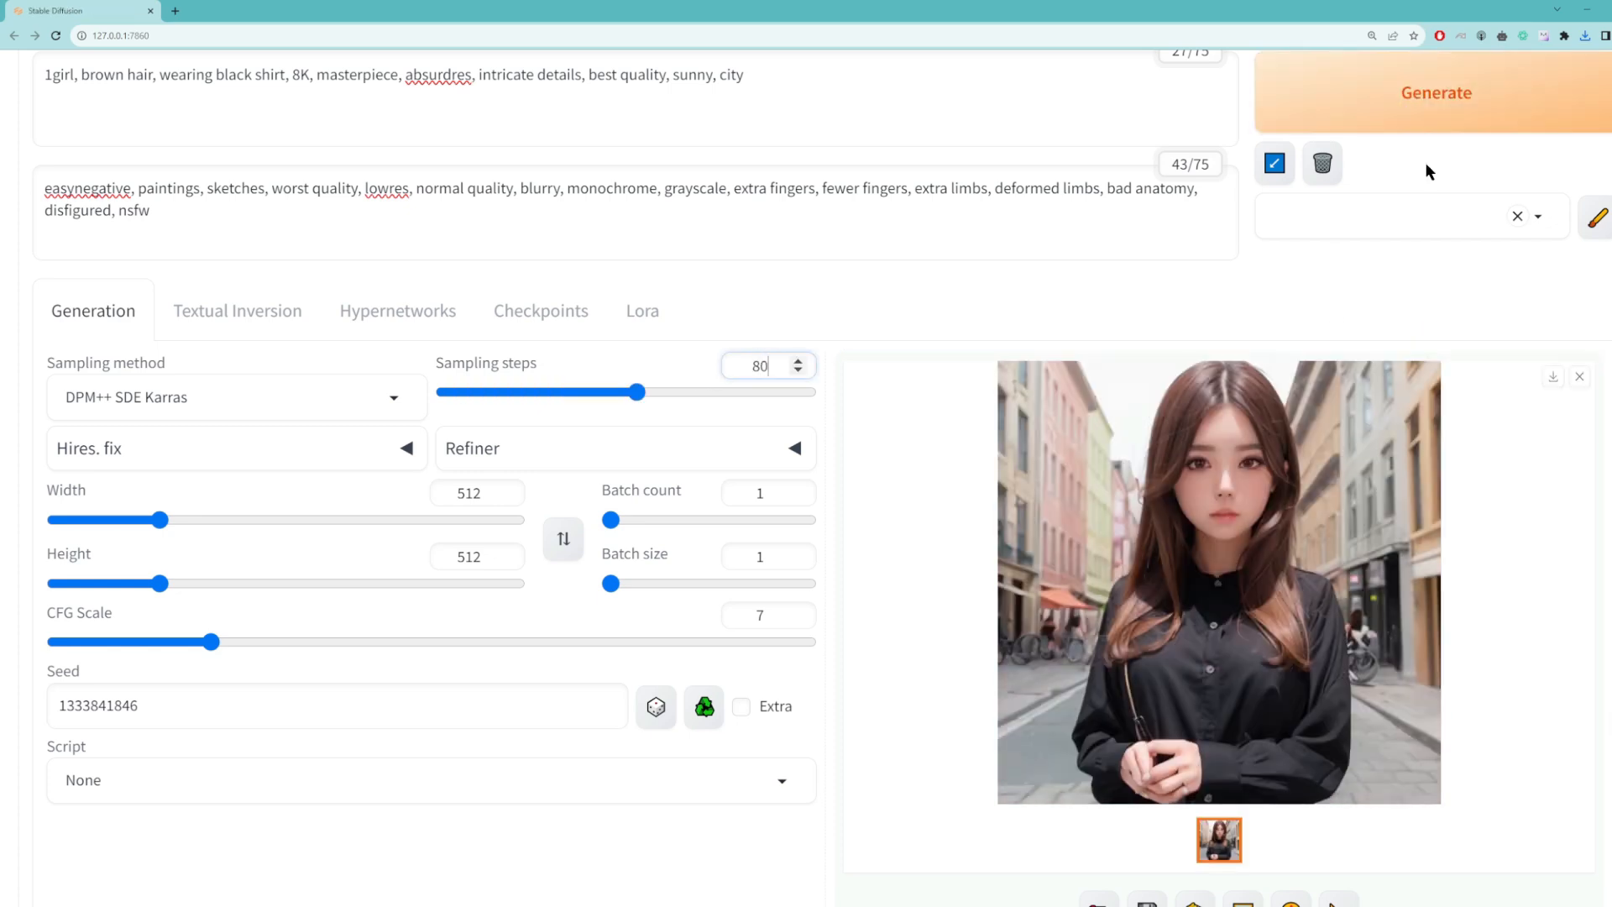
{"action": "left_click", "coordinate": [1428, 109]}
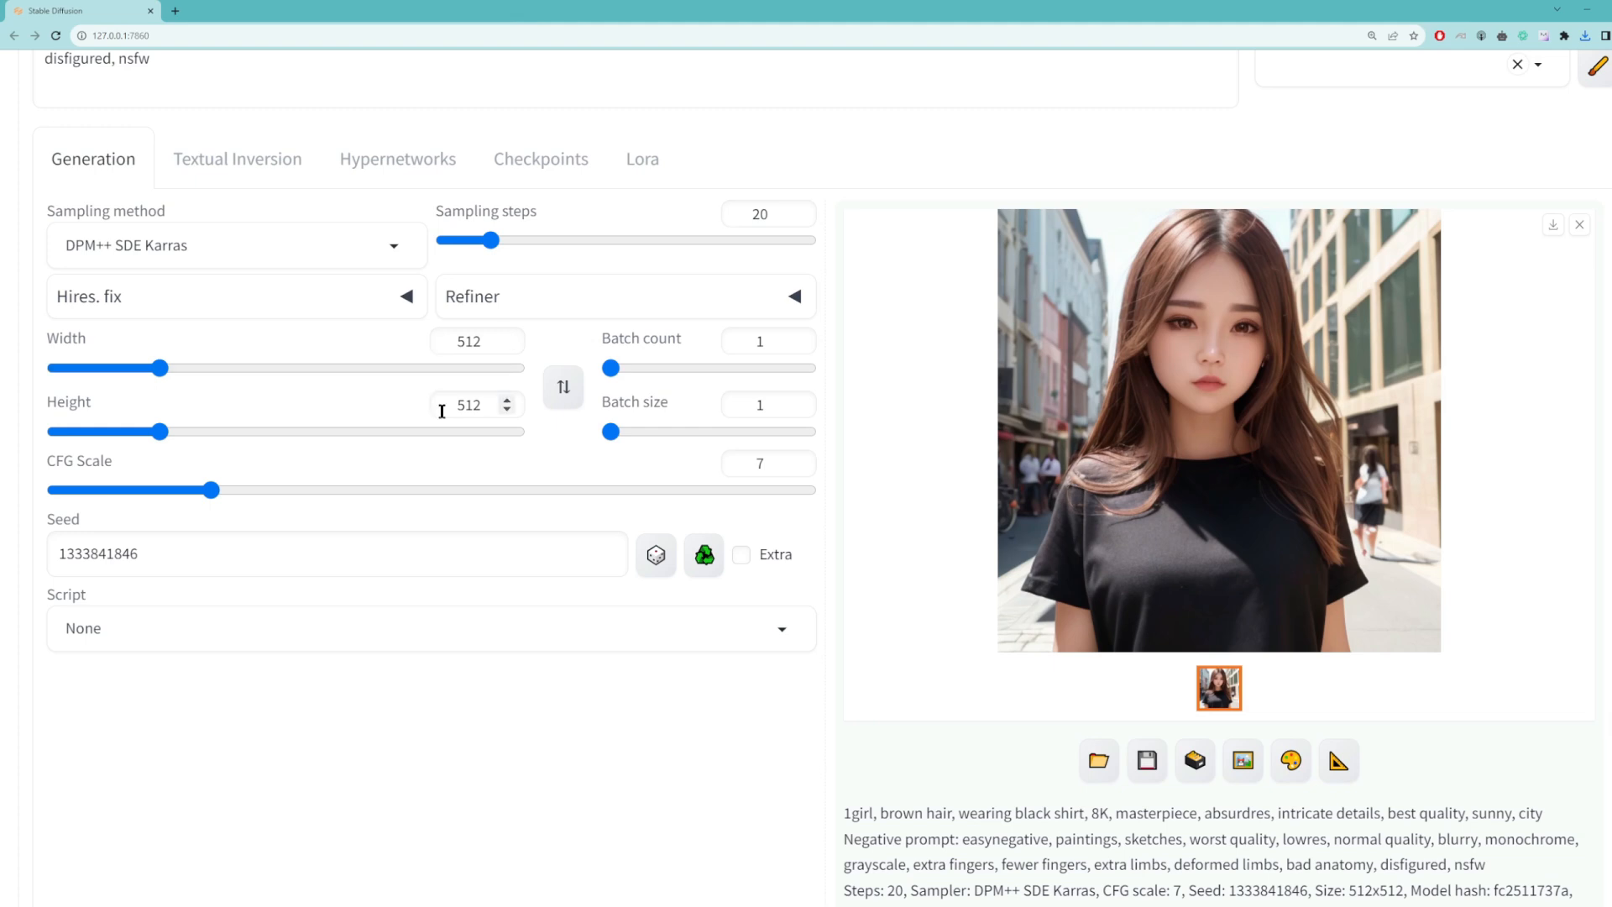
Step: Set the image width to 800 and generate a landscape image
{"action": "left_click", "coordinate": [486, 340]}
{"action": "left_click_drag", "start_coordinate": [485, 341], "coordinate": [432, 344]}
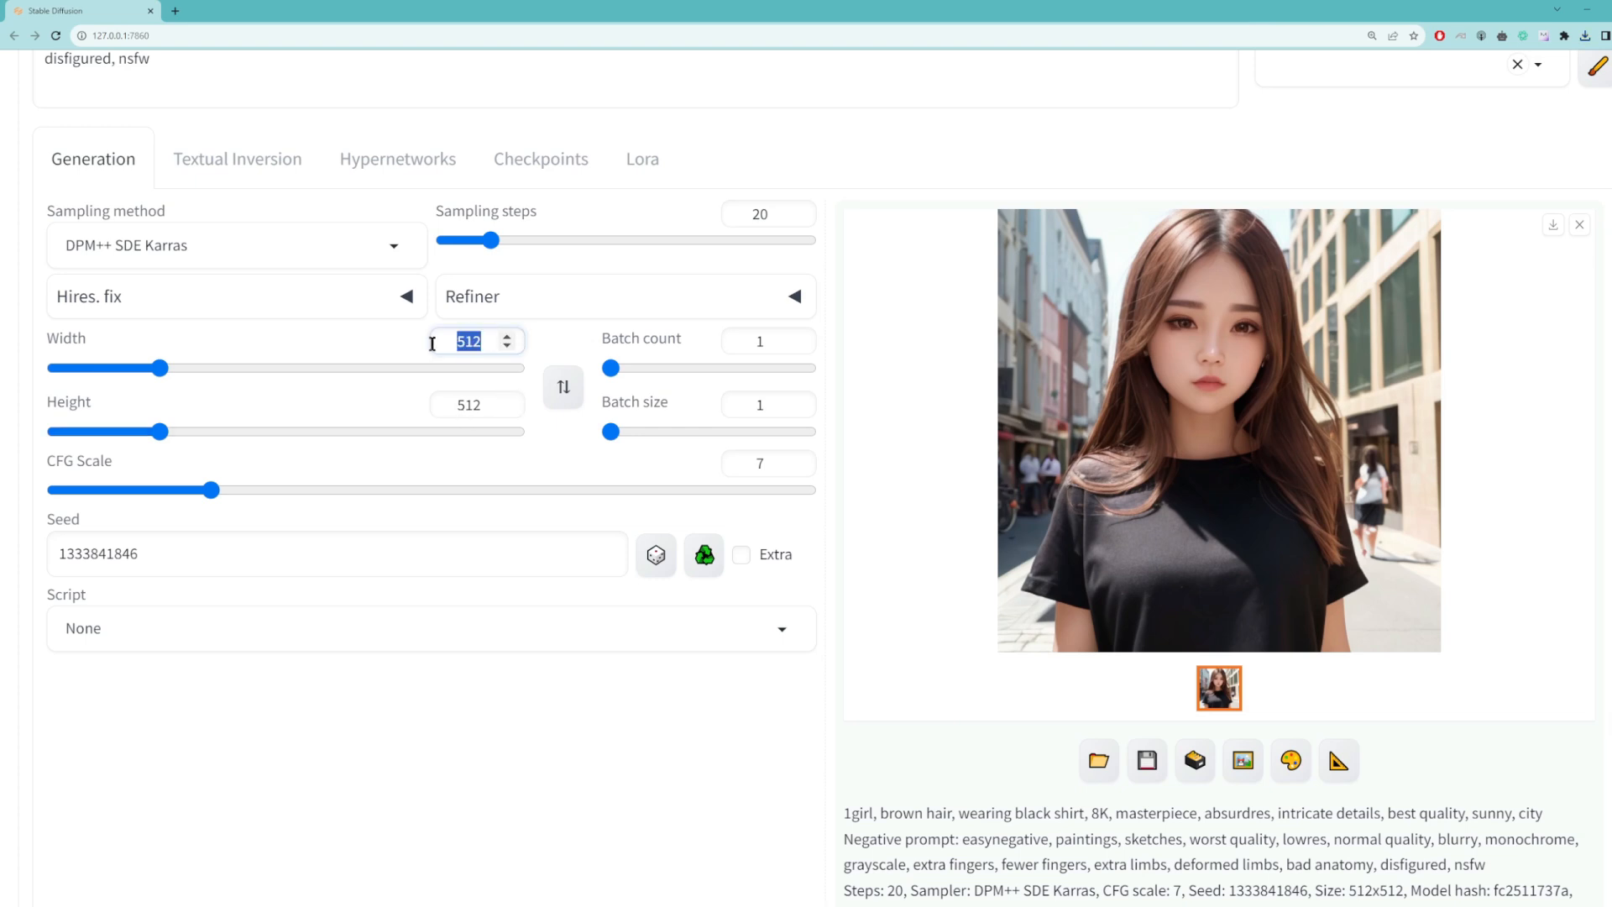
{"action": "type", "text": "800"}
{"action": "scroll", "coordinate": [883, 339], "scroll_direction": "up", "scroll_amount": 2}
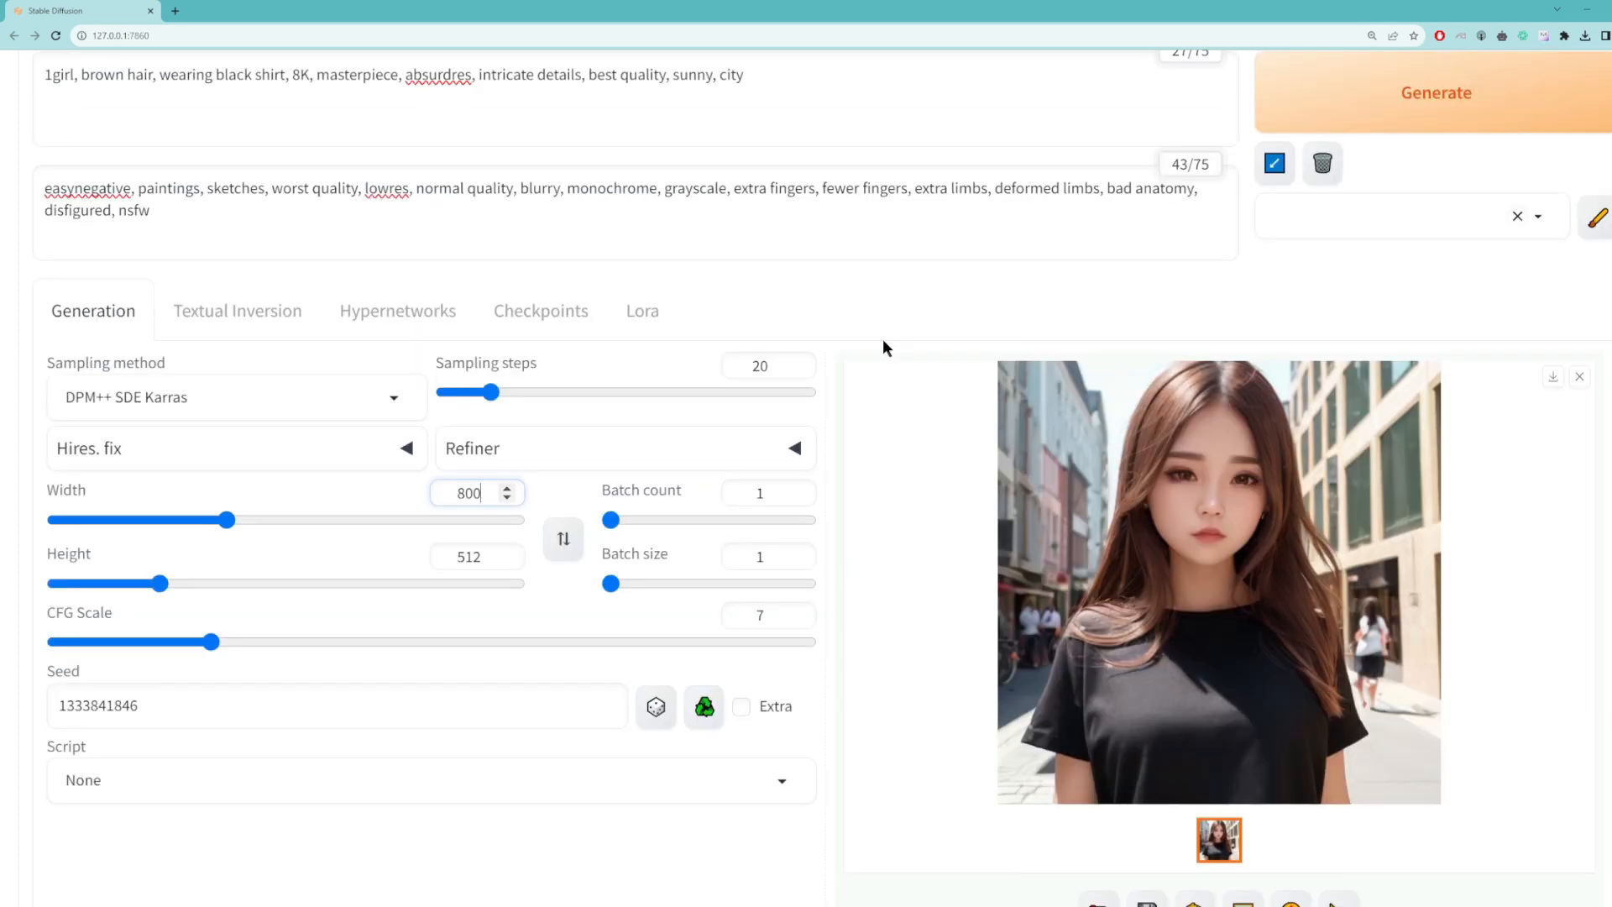
{"action": "left_click", "coordinate": [1323, 124]}
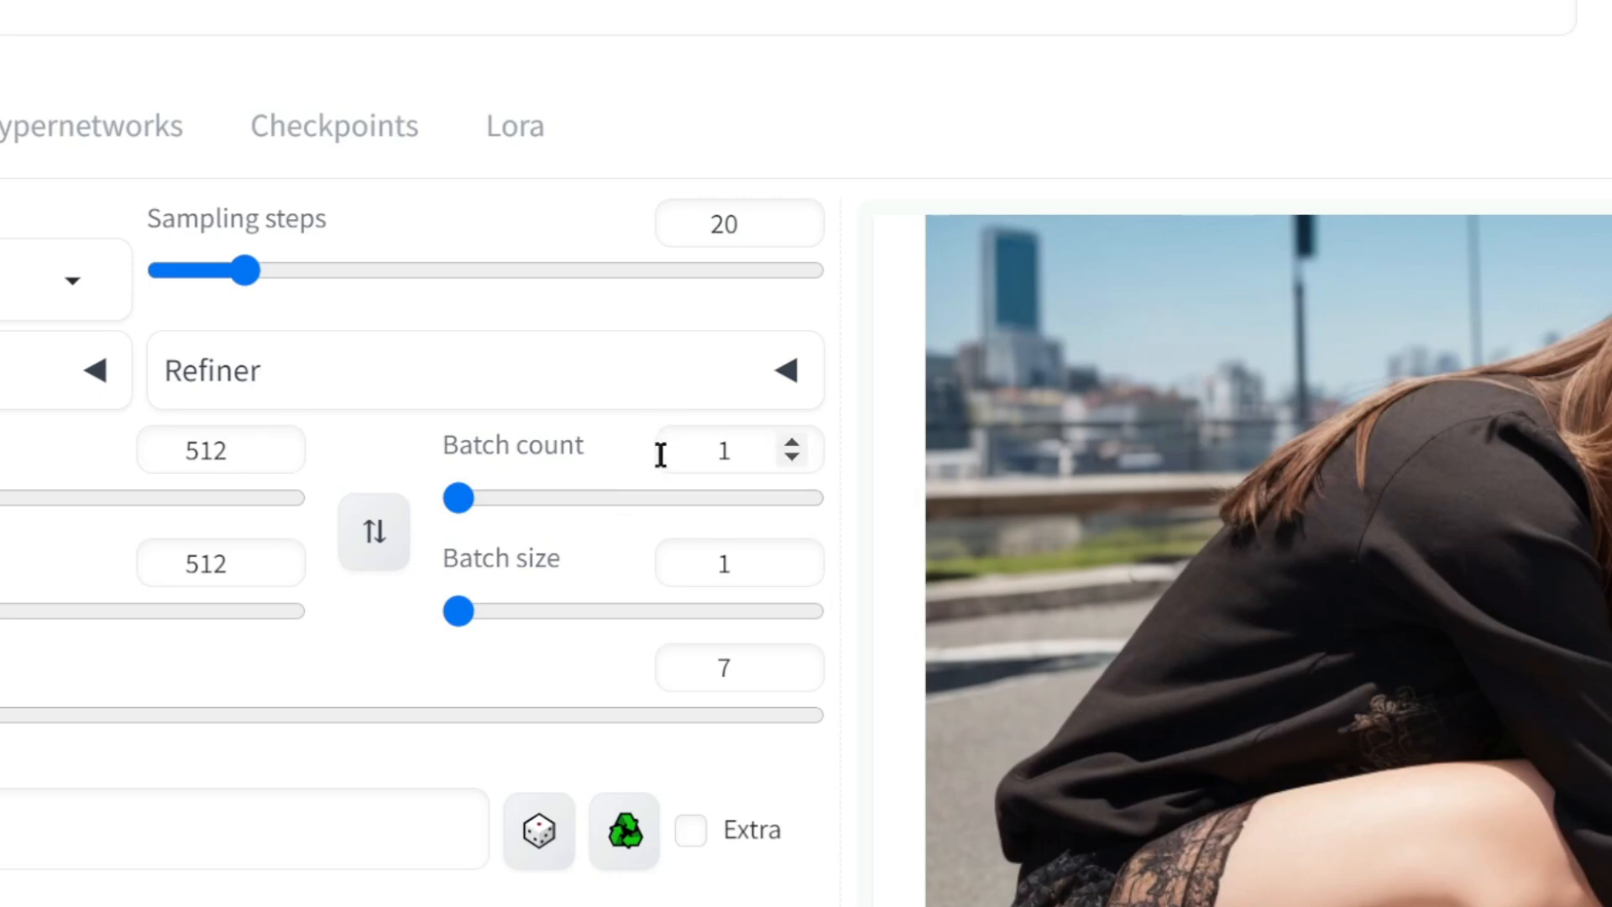
Step: Set the batch count to 2 and generate the images
{"action": "left_click", "coordinate": [745, 451]}
{"action": "double_click", "coordinate": [744, 451]}
{"action": "type", "text": "2"}
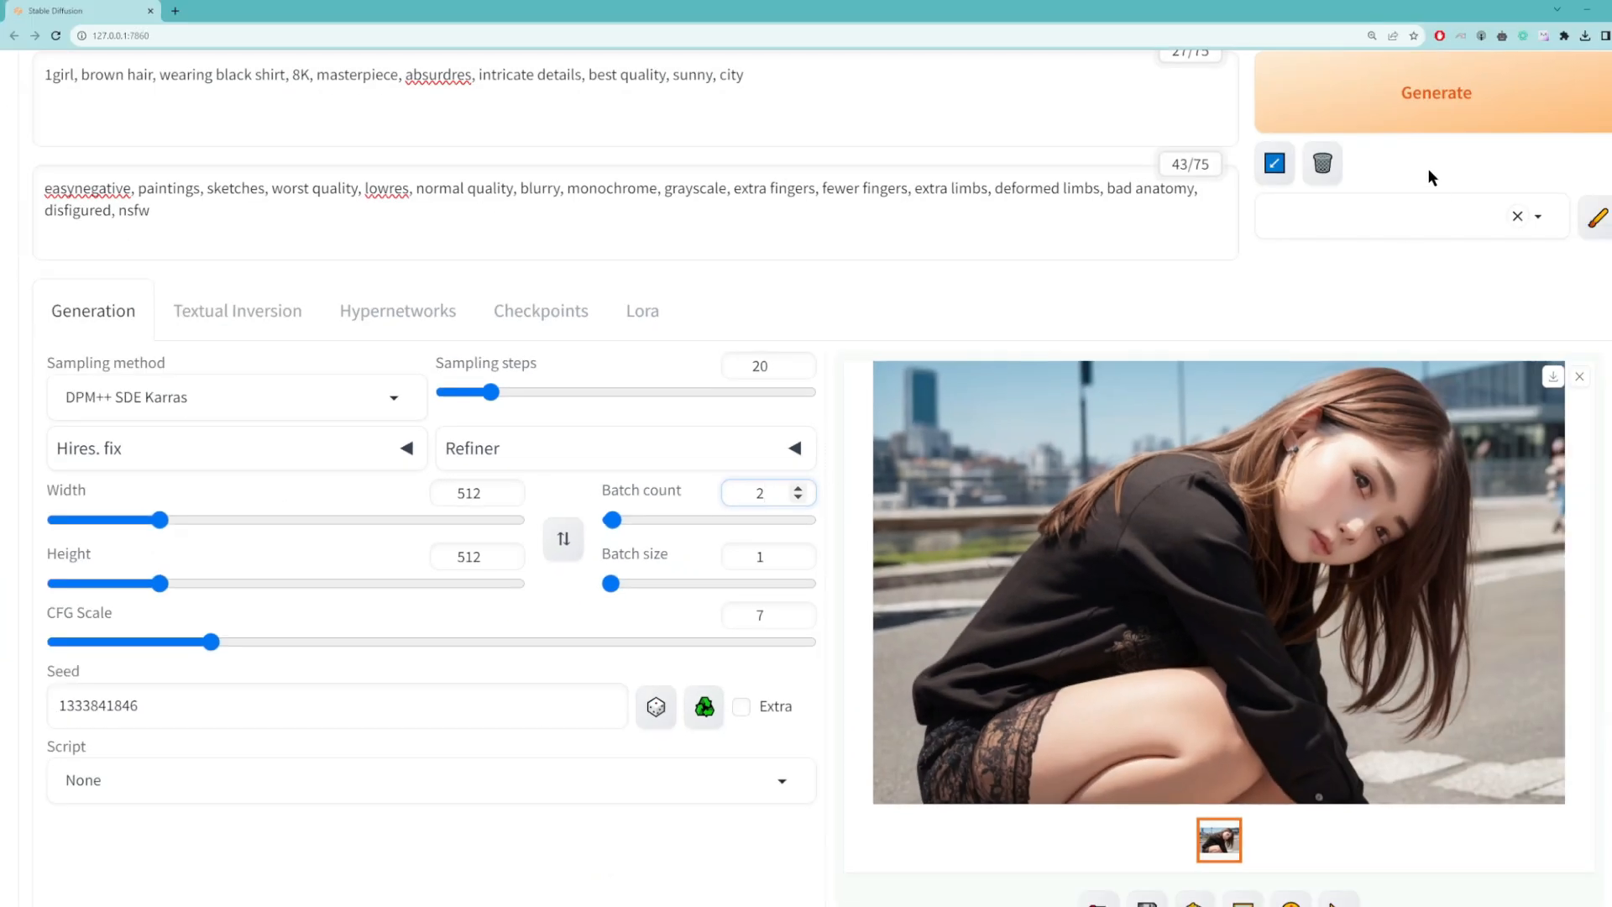
{"action": "left_click", "coordinate": [1435, 120]}
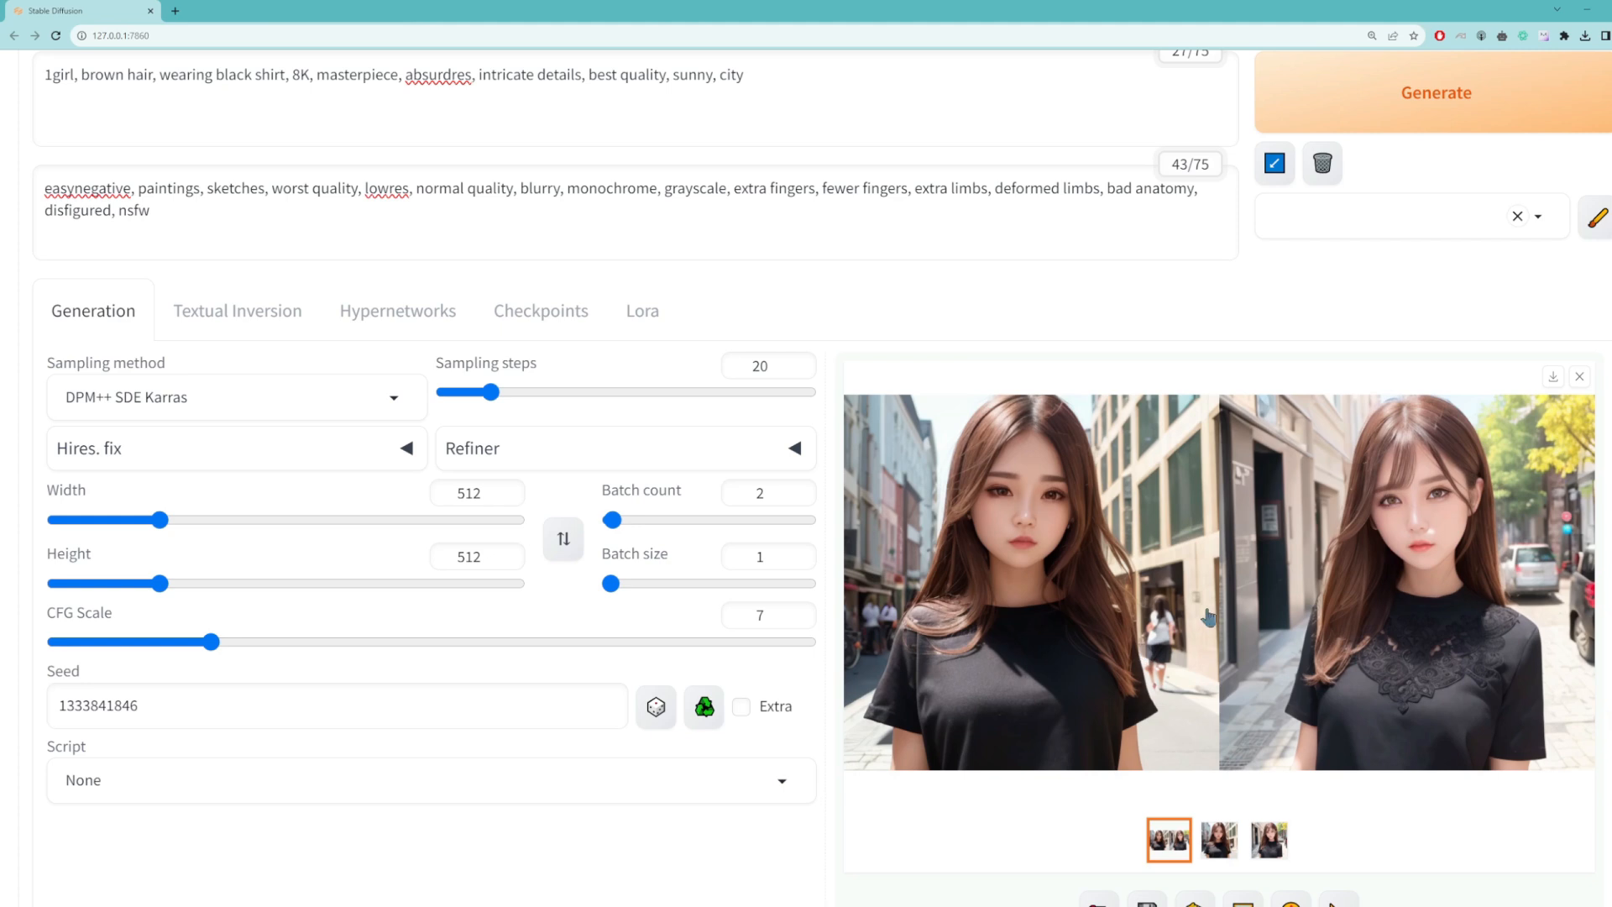
Step: Return the batch count to 1, set the batch size to 2 and generate the images
{"action": "left_click_drag", "start_coordinate": [612, 520], "coordinate": [502, 516]}
{"action": "double_click", "coordinate": [760, 556]}
{"action": "type", "text": "2"}
{"action": "left_click", "coordinate": [1387, 103]}
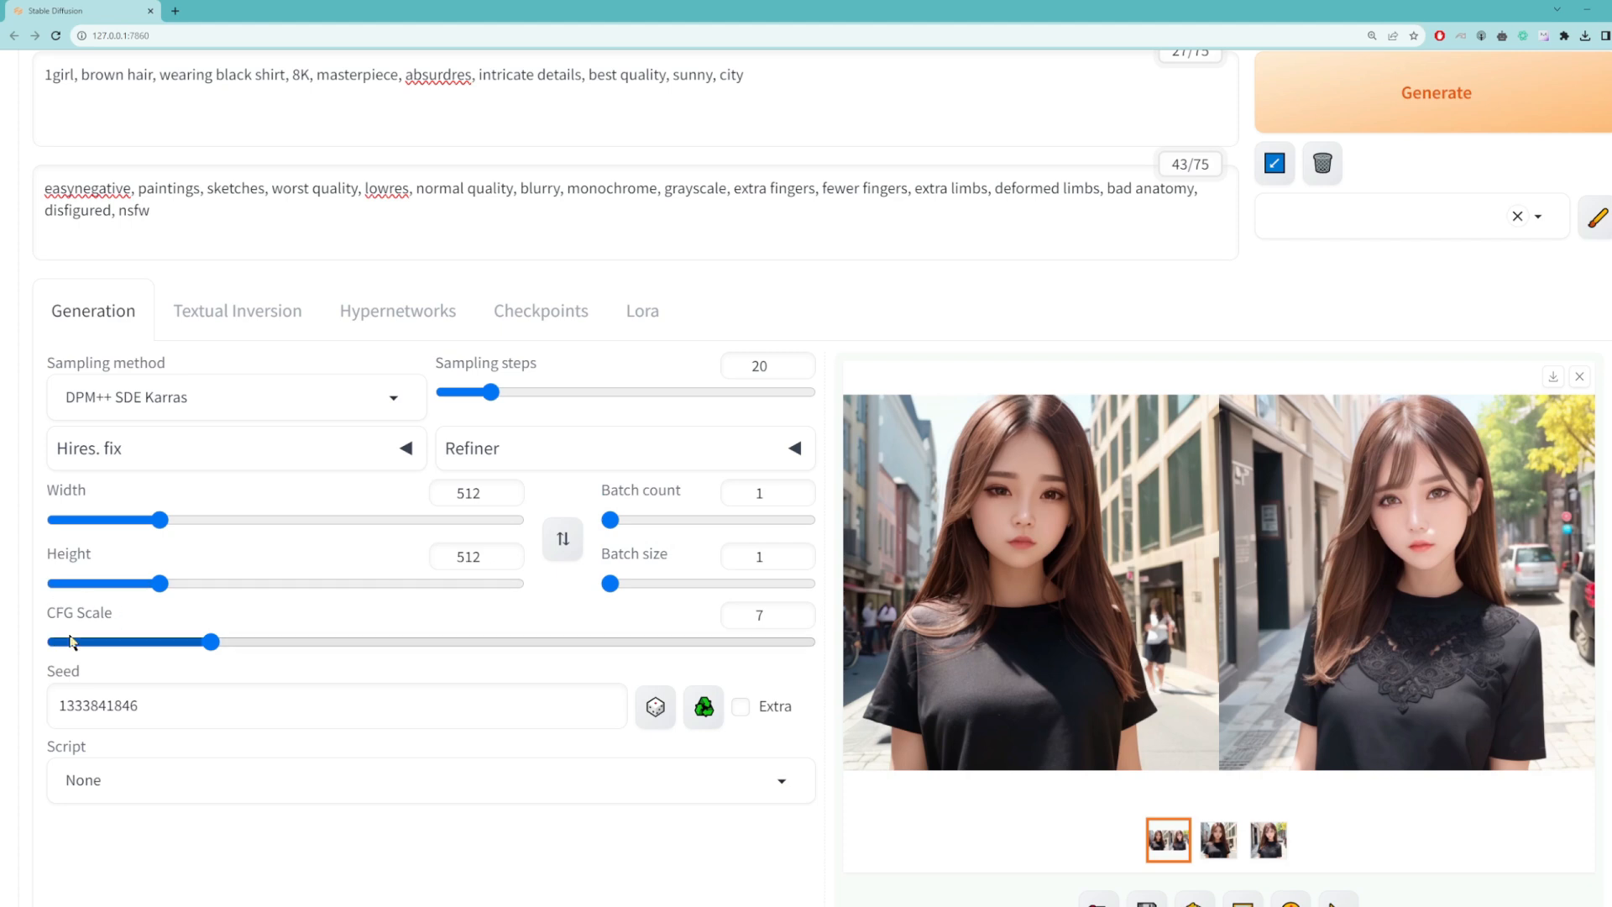
Step: Try the CFG scale at its extremes of 1 and 30, and return it to 7
{"action": "scroll", "coordinate": [91, 630], "scroll_direction": "up", "scroll_amount": 2}
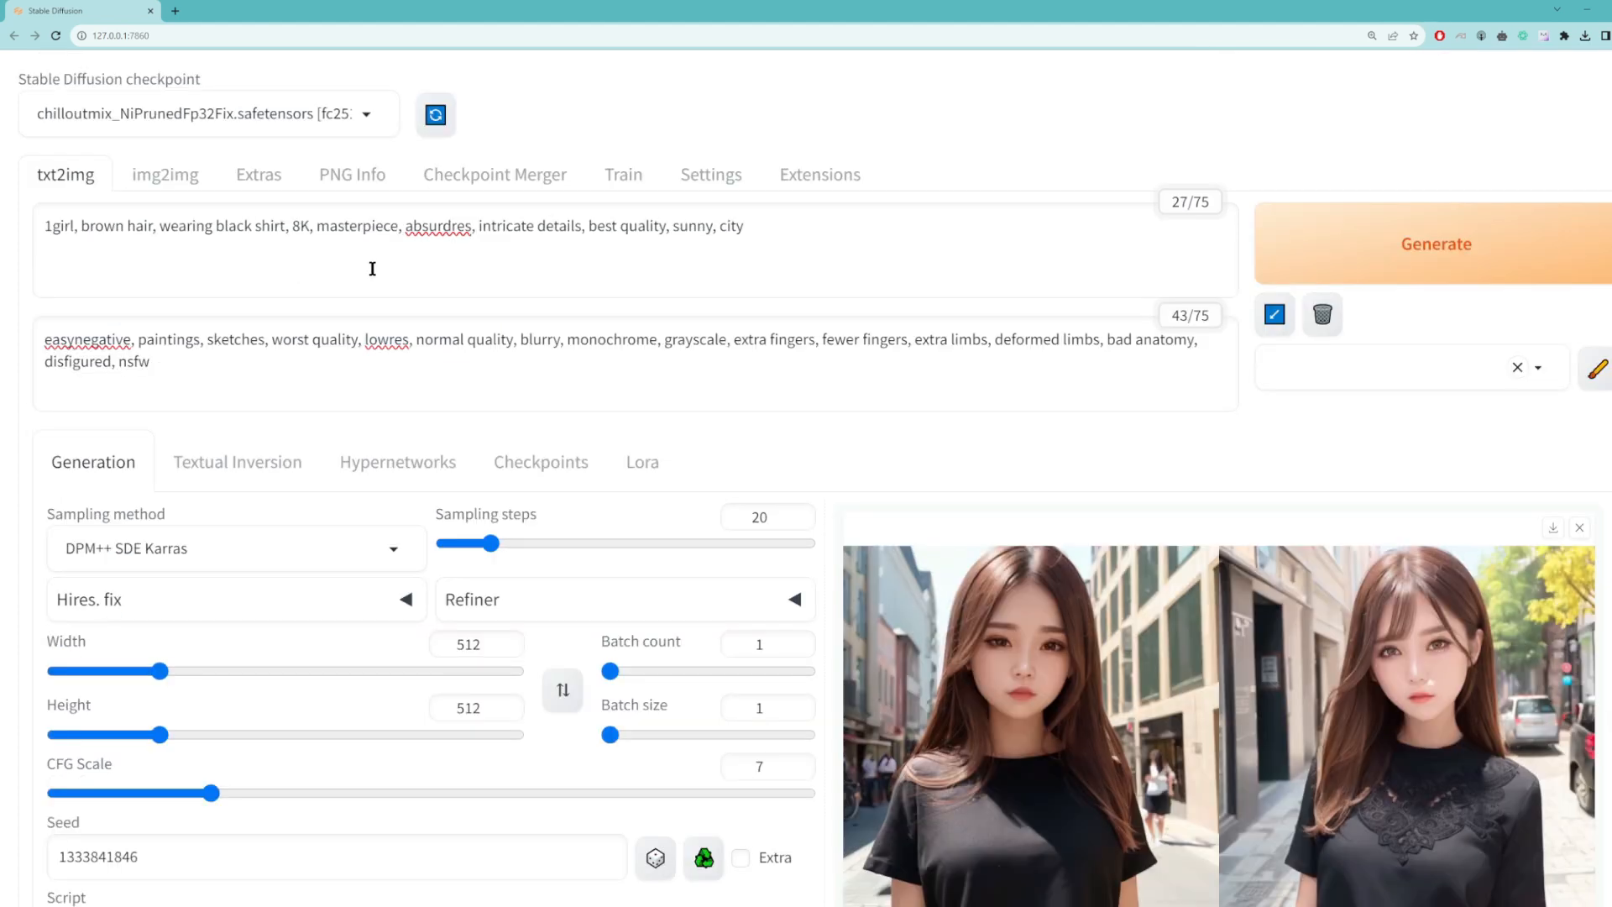
{"action": "left_click_drag", "start_coordinate": [765, 229], "coordinate": [34, 225]}
{"action": "scroll", "coordinate": [93, 239], "scroll_direction": "down", "scroll_amount": 2}
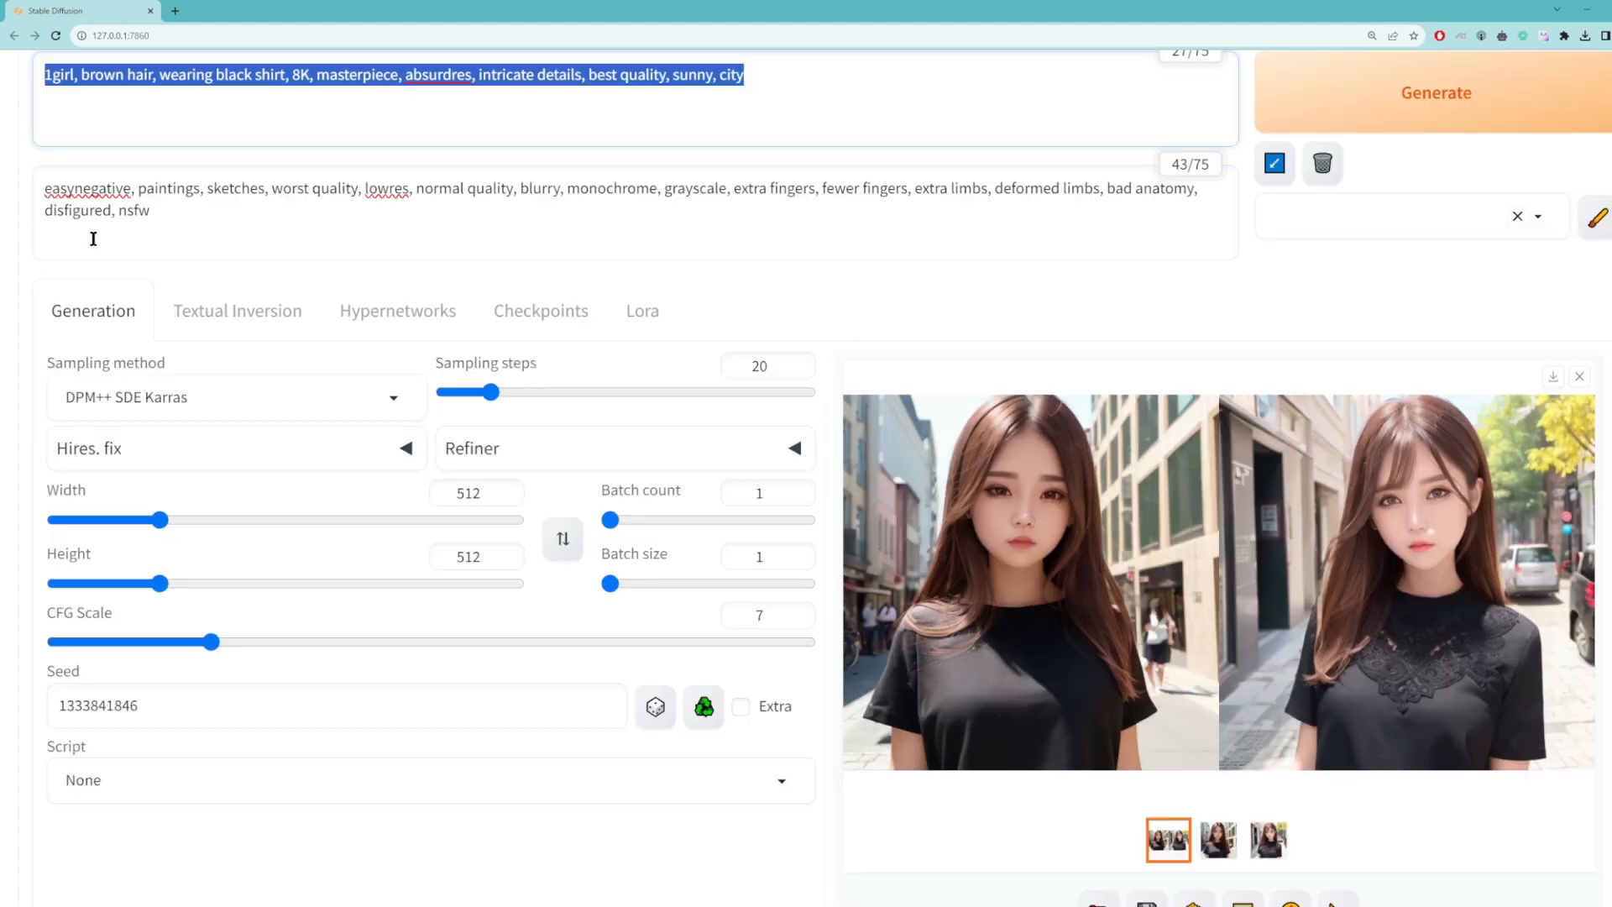
{"action": "left_click_drag", "start_coordinate": [196, 639], "coordinate": [0, 643]}
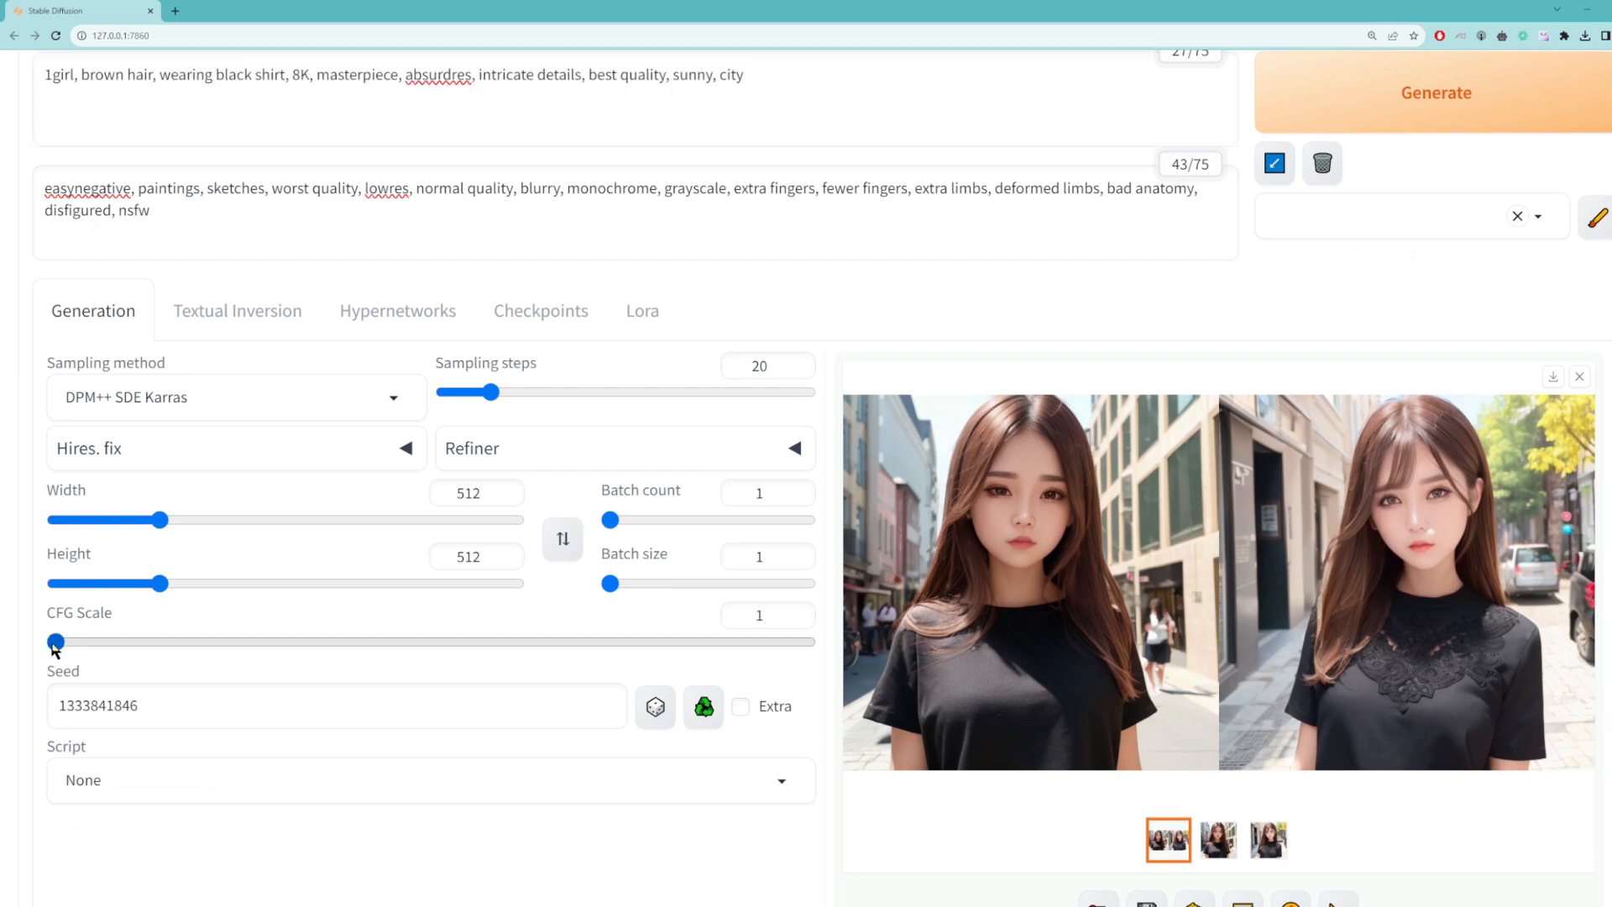
{"action": "left_click_drag", "start_coordinate": [54, 644], "coordinate": [818, 647]}
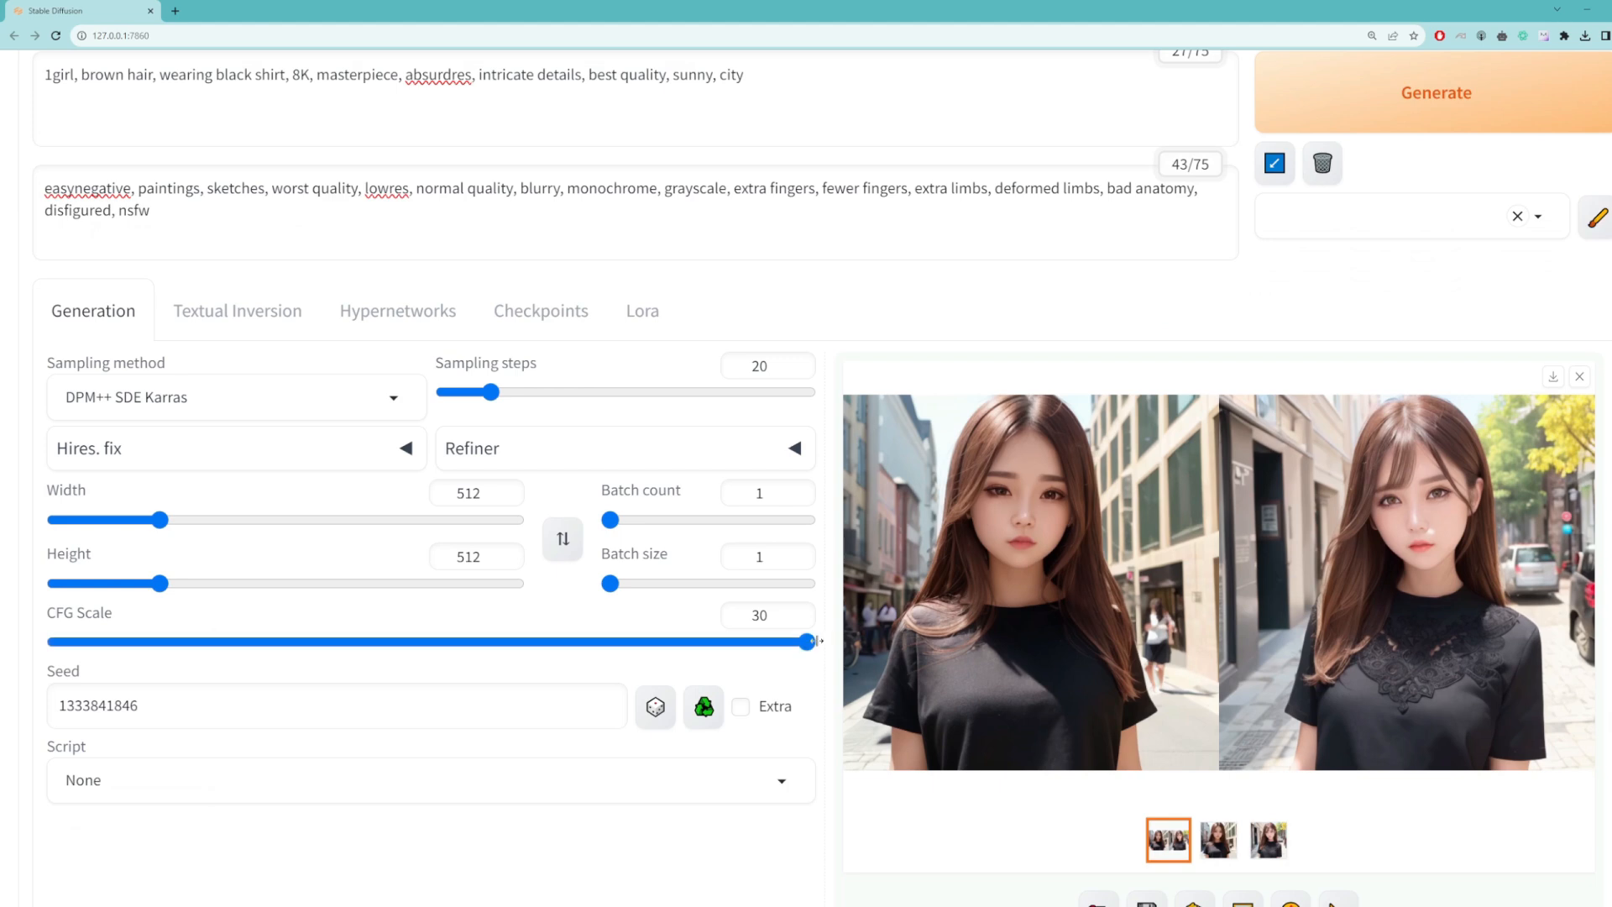
{"action": "left_click_drag", "start_coordinate": [820, 640], "coordinate": [209, 650]}
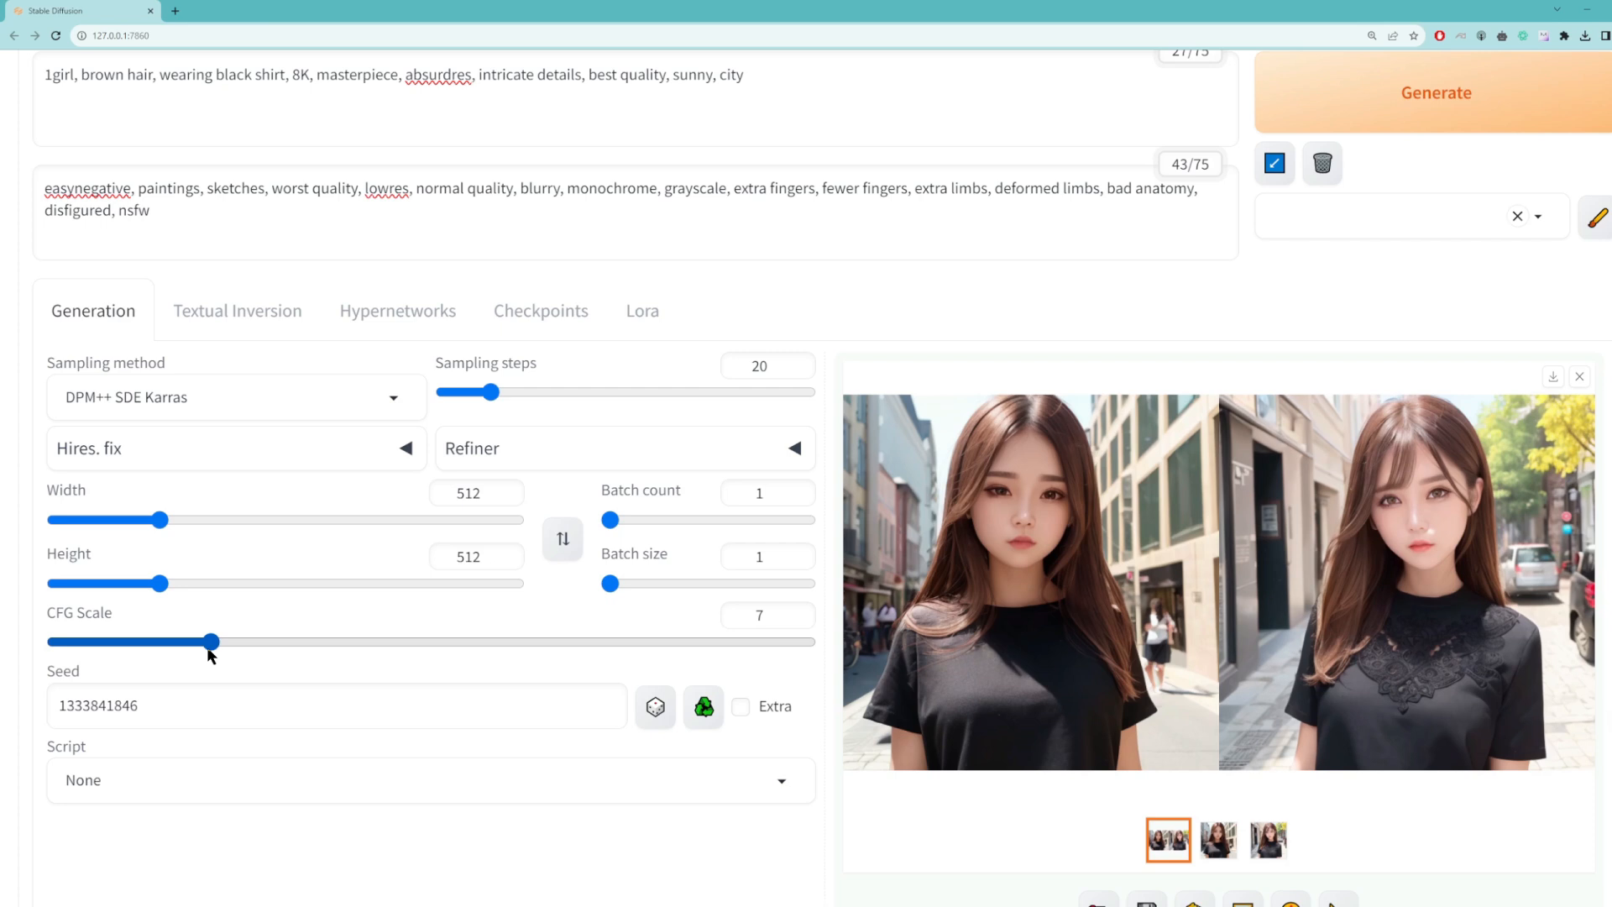
Step: Set the CFG scale to 1 and generate the image
{"action": "left_click", "coordinate": [755, 616]}
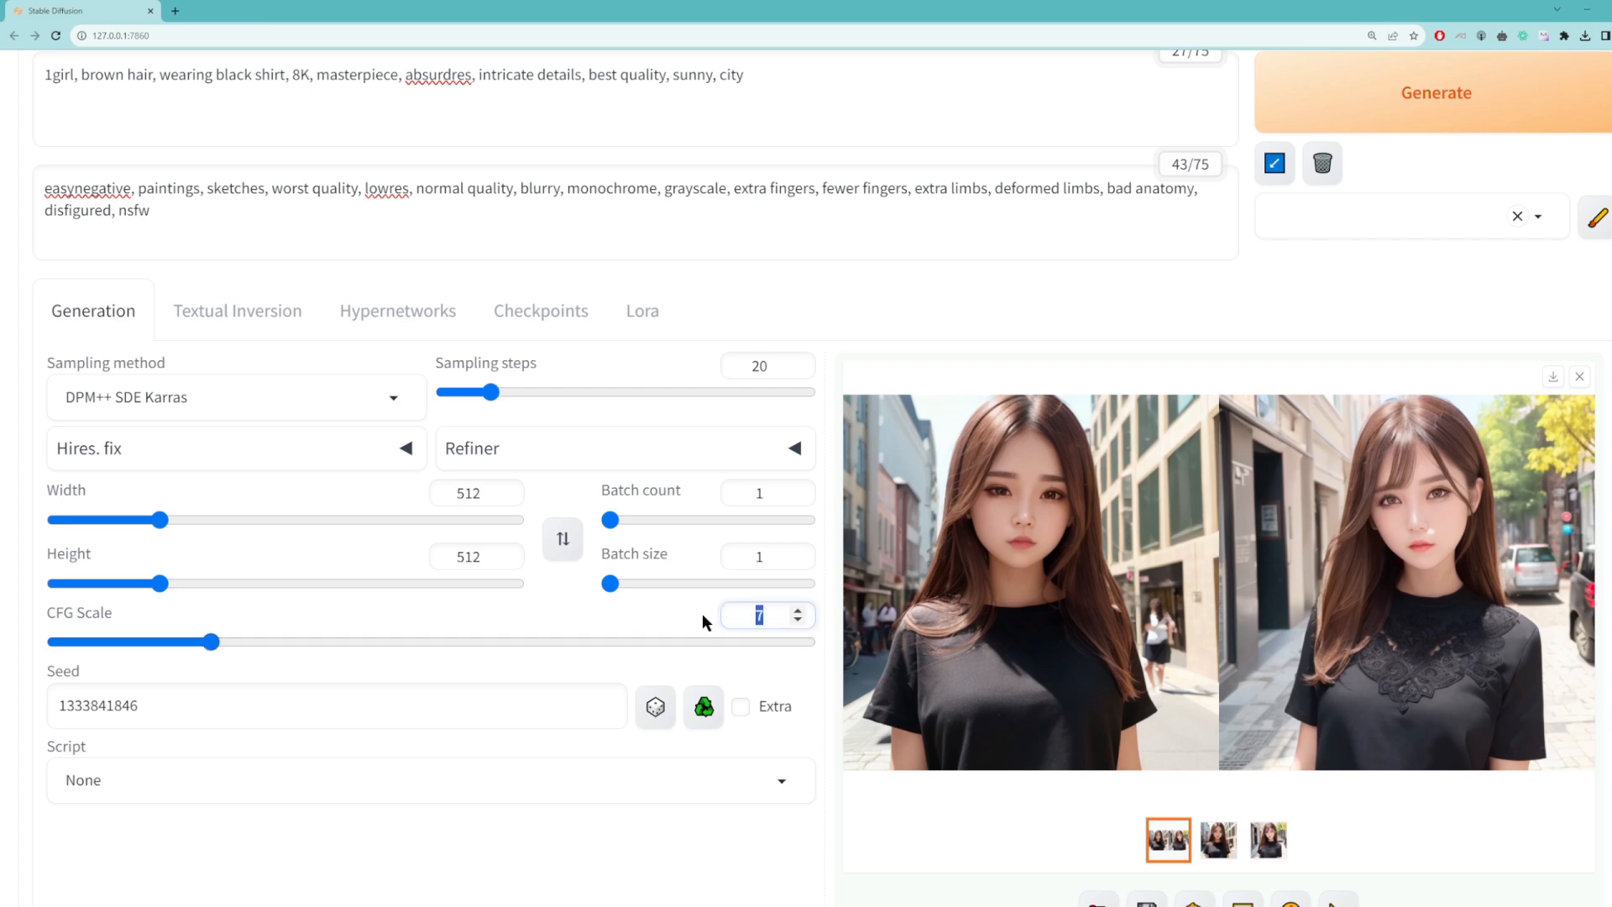
{"action": "key", "text": "BackSpace"}
{"action": "type", "text": "1"}
{"action": "left_click", "coordinate": [1370, 100]}
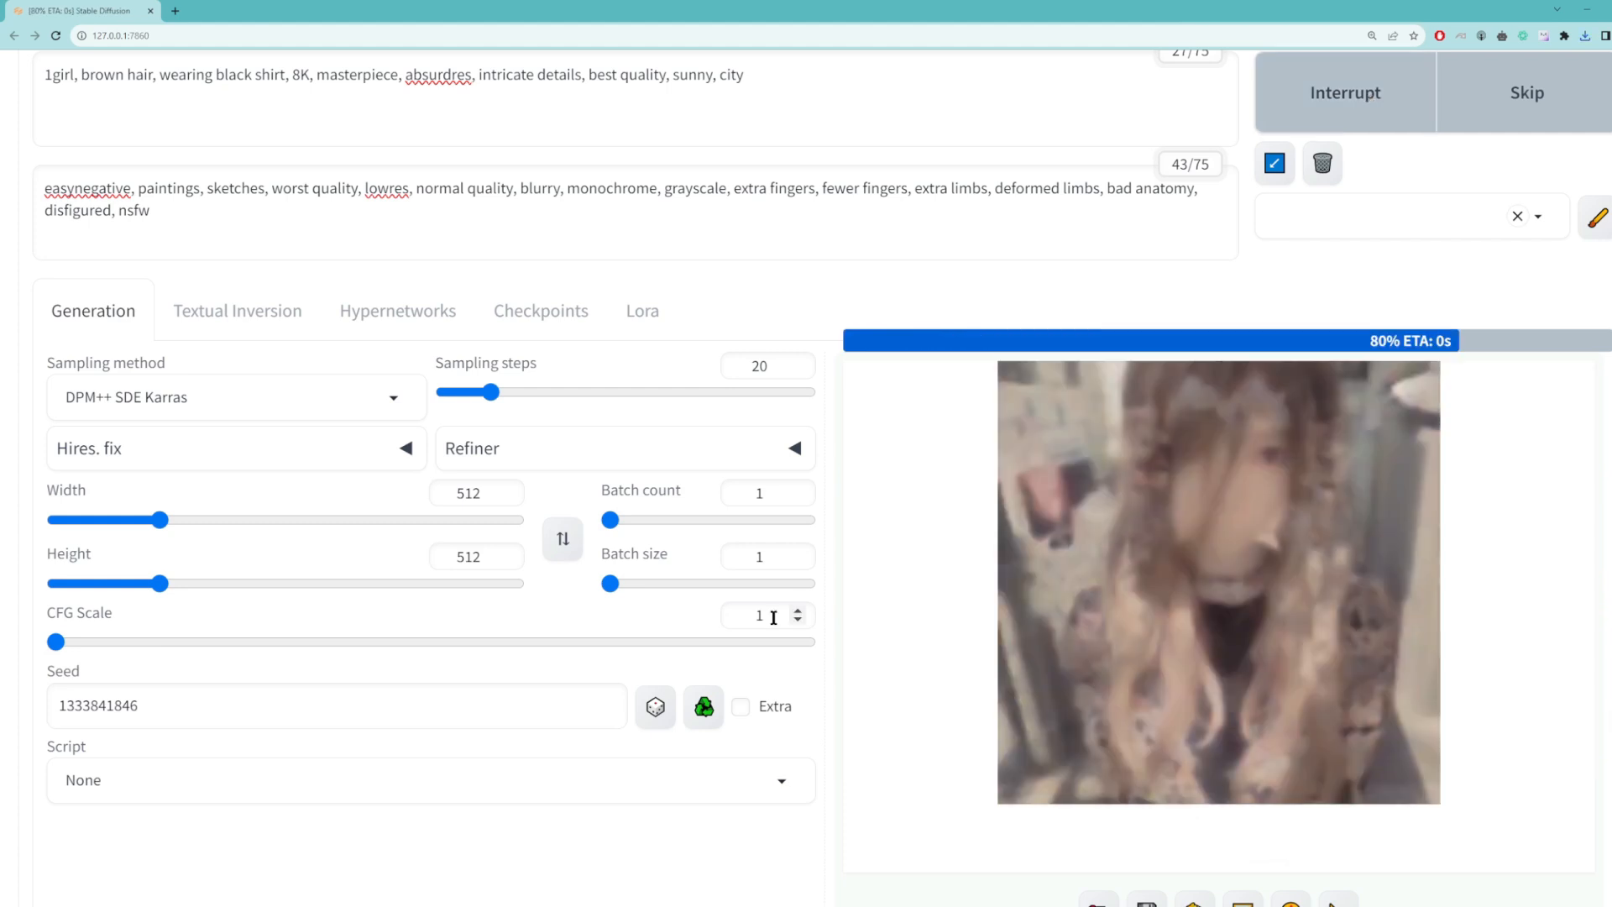
Step: Raise the CFG scale to 3 and generate the image for comparison
{"action": "left_click", "coordinate": [756, 615]}
{"action": "key", "text": "BackSpace"}
{"action": "type", "text": "3"}
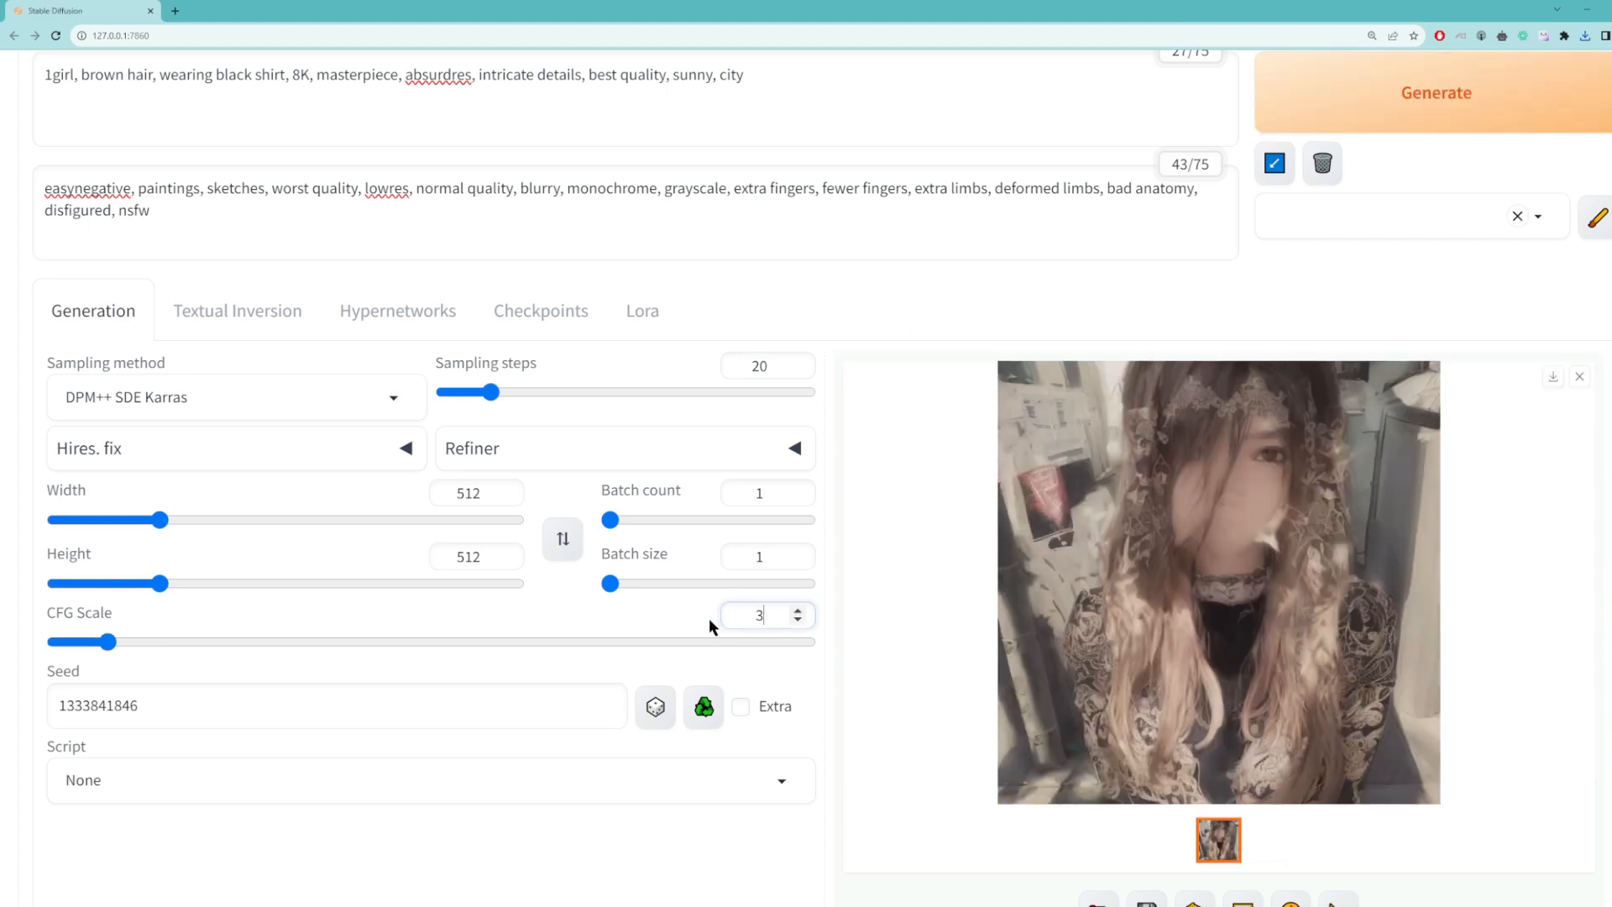
{"action": "left_click", "coordinate": [1403, 98]}
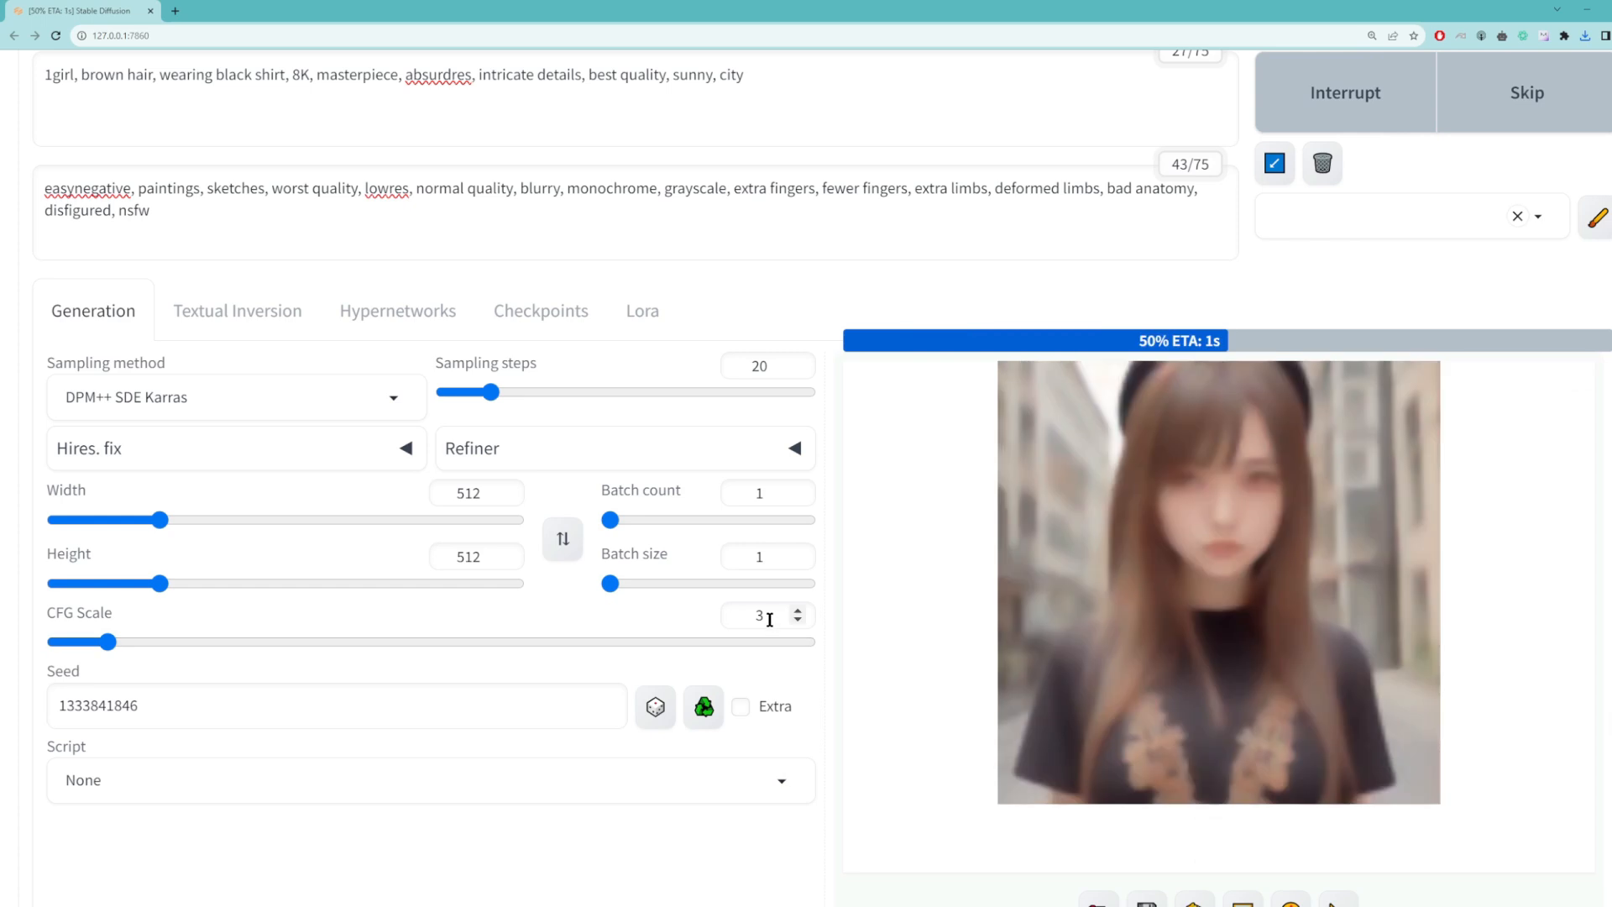
Step: Set the CFG scale to 7 and generate the image again
{"action": "key", "text": "BackSpace"}
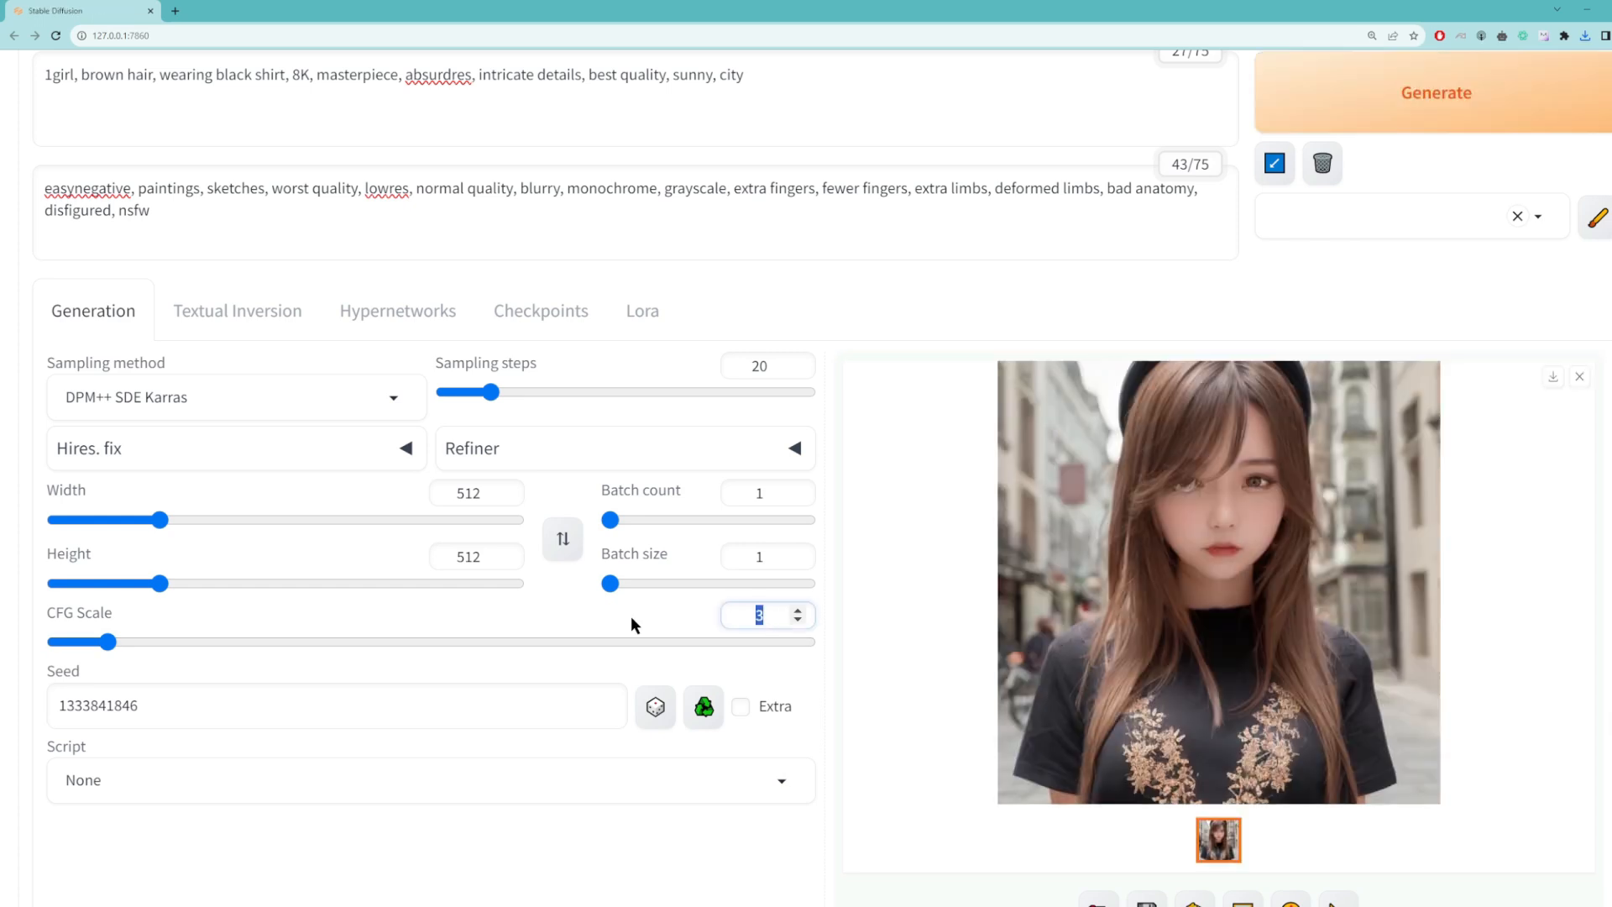
{"action": "type", "text": "7"}
{"action": "left_click", "coordinate": [1435, 101]}
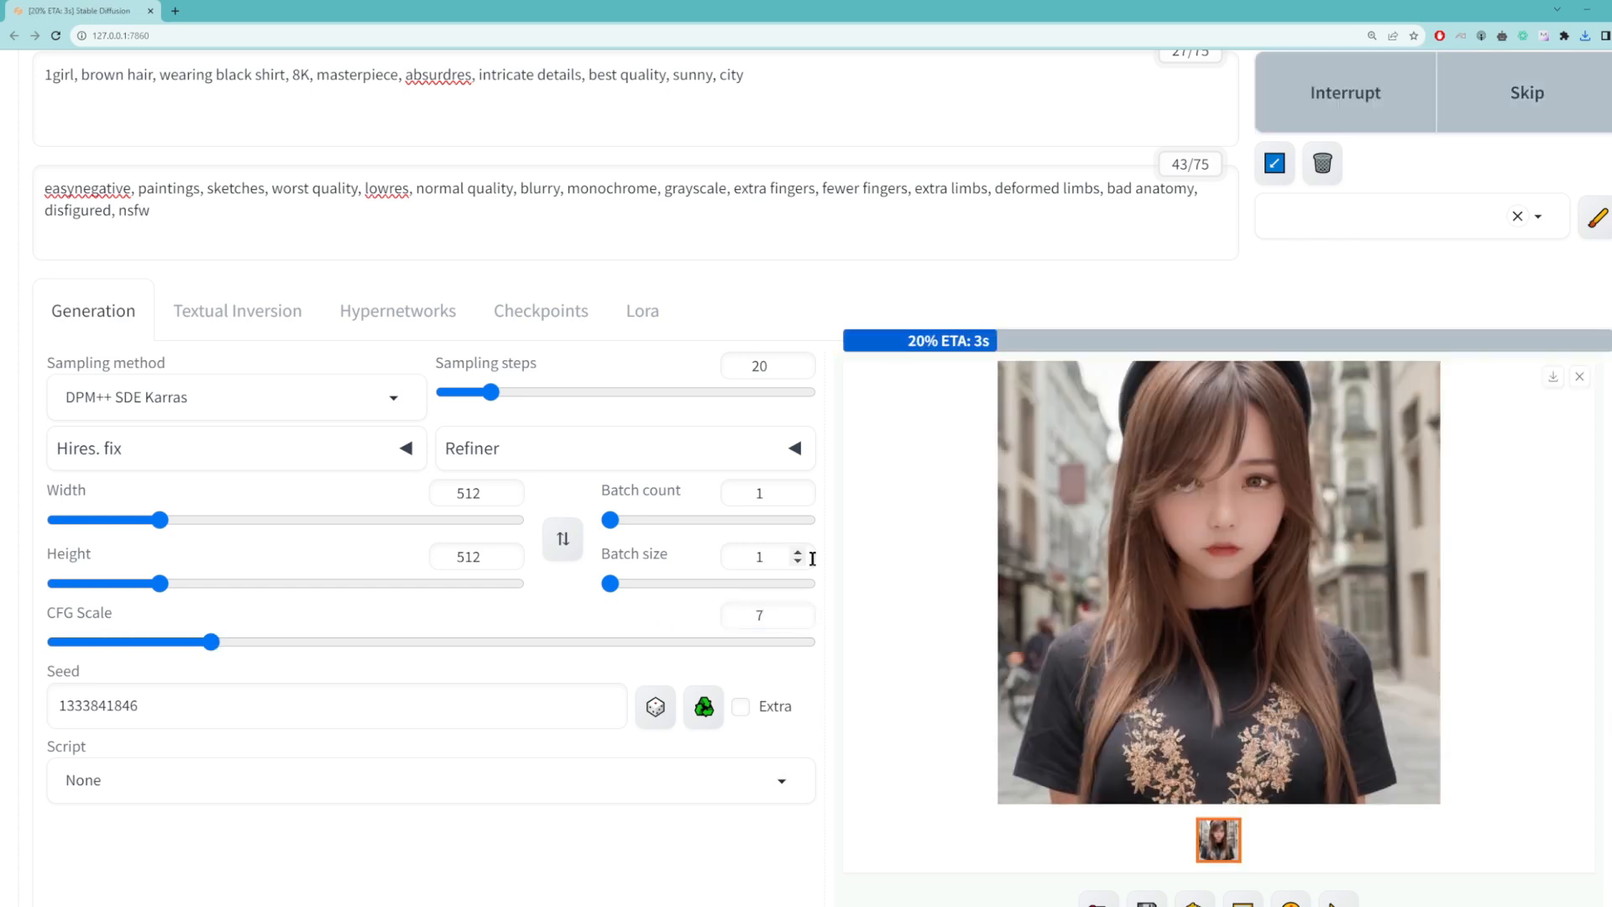
Step: Increase the CFG scale to 10 and generate another image
{"action": "left_click", "coordinate": [760, 616]}
{"action": "key", "text": "BackSpace"}
{"action": "type", "text": "10"}
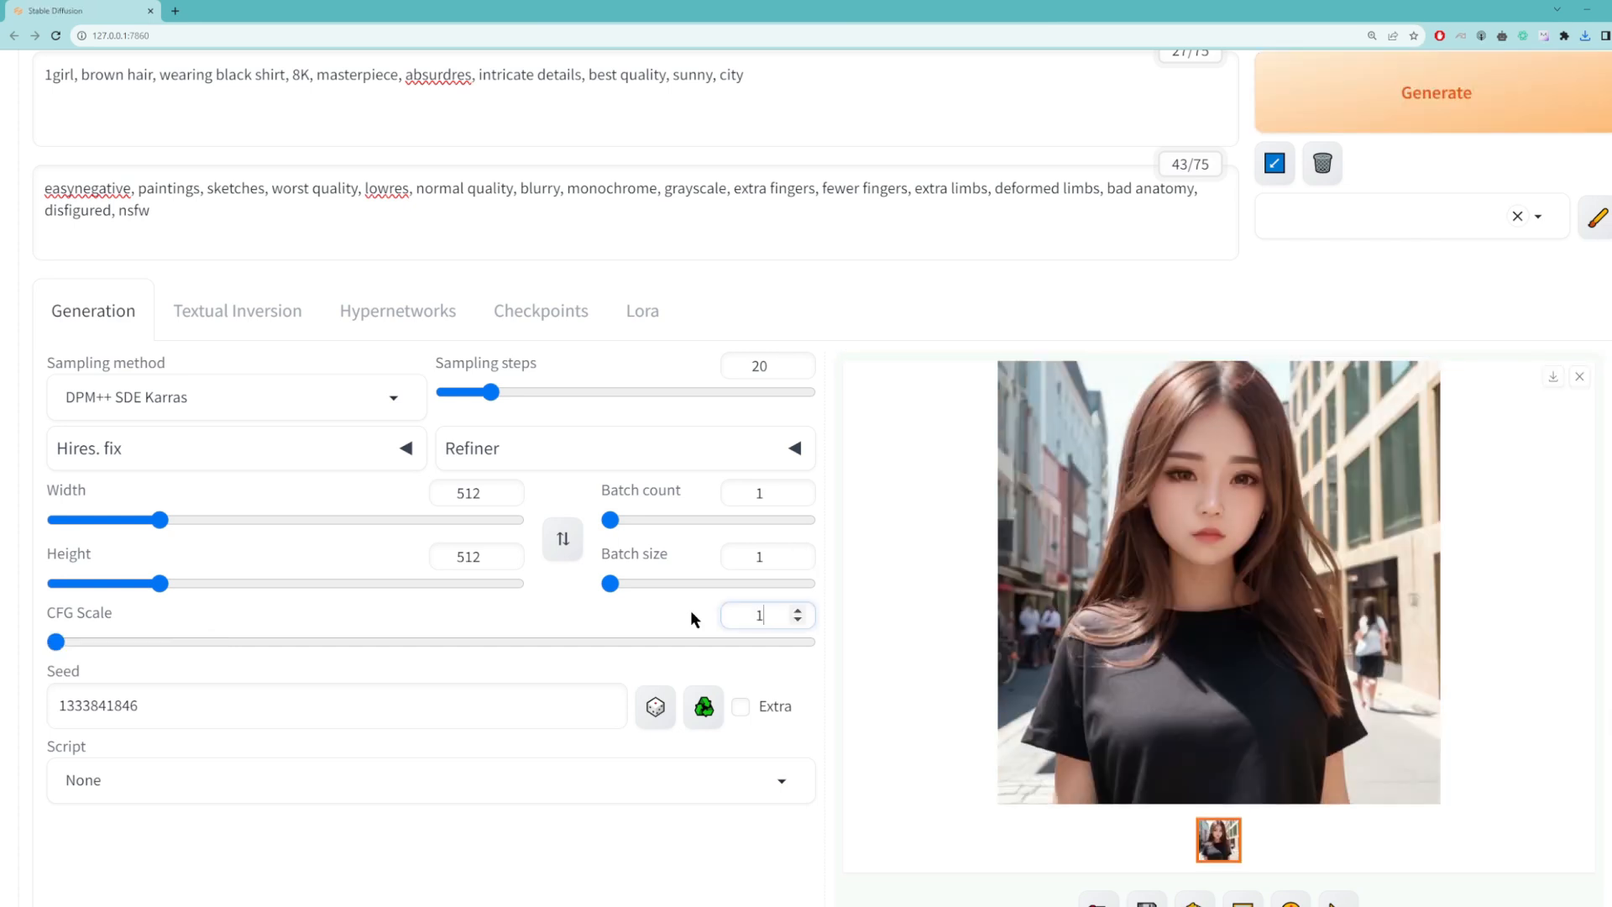
{"action": "left_click", "coordinate": [1444, 105]}
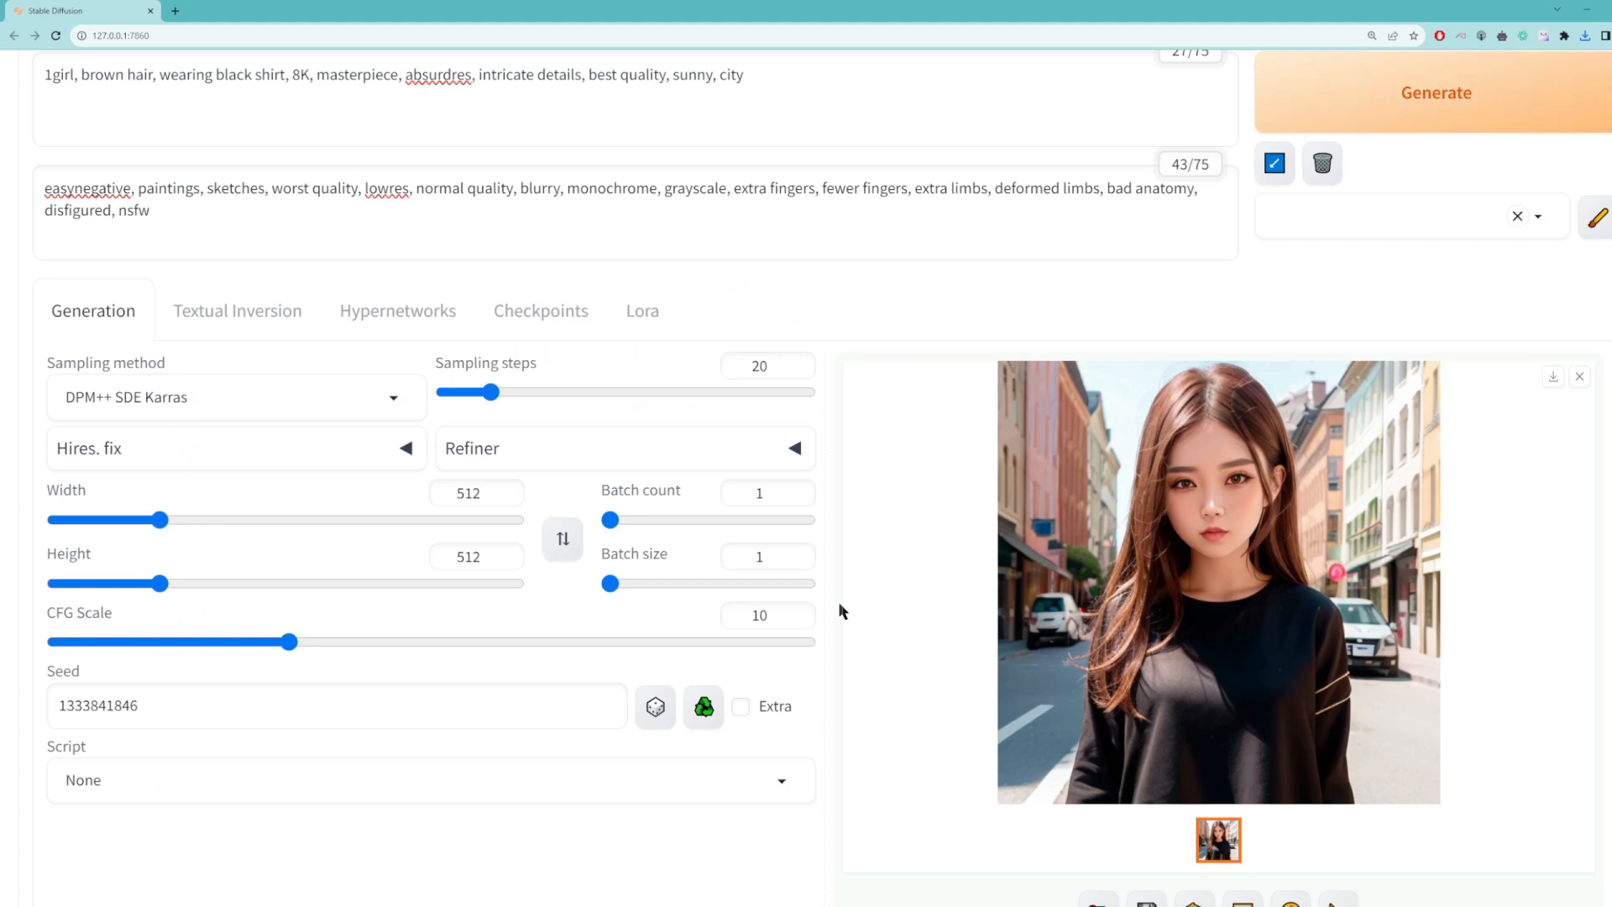
Step: Set the CFG scale to 30 and generate the image to compare the strongest prompt adherence
{"action": "double_click", "coordinate": [796, 615]}
{"action": "type", "text": "30"}
{"action": "left_click", "coordinate": [1497, 101]}
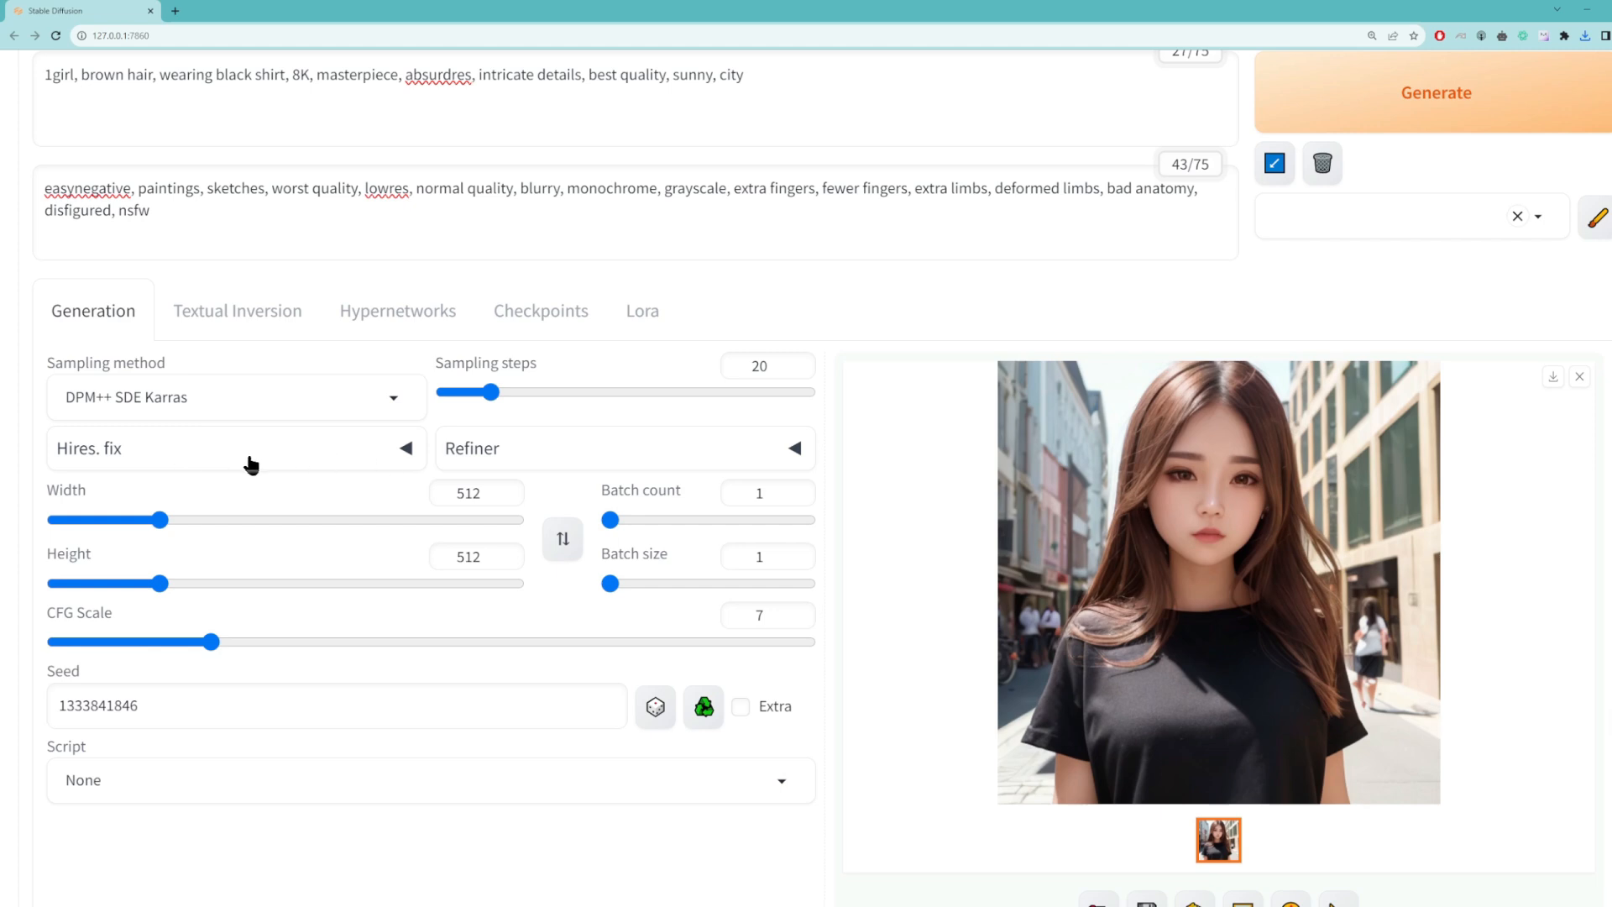
Step: Enable Hires. fix with an upscale factor of 1.5 and the Latent upscaler, and generate the image
{"action": "left_click", "coordinate": [405, 450]}
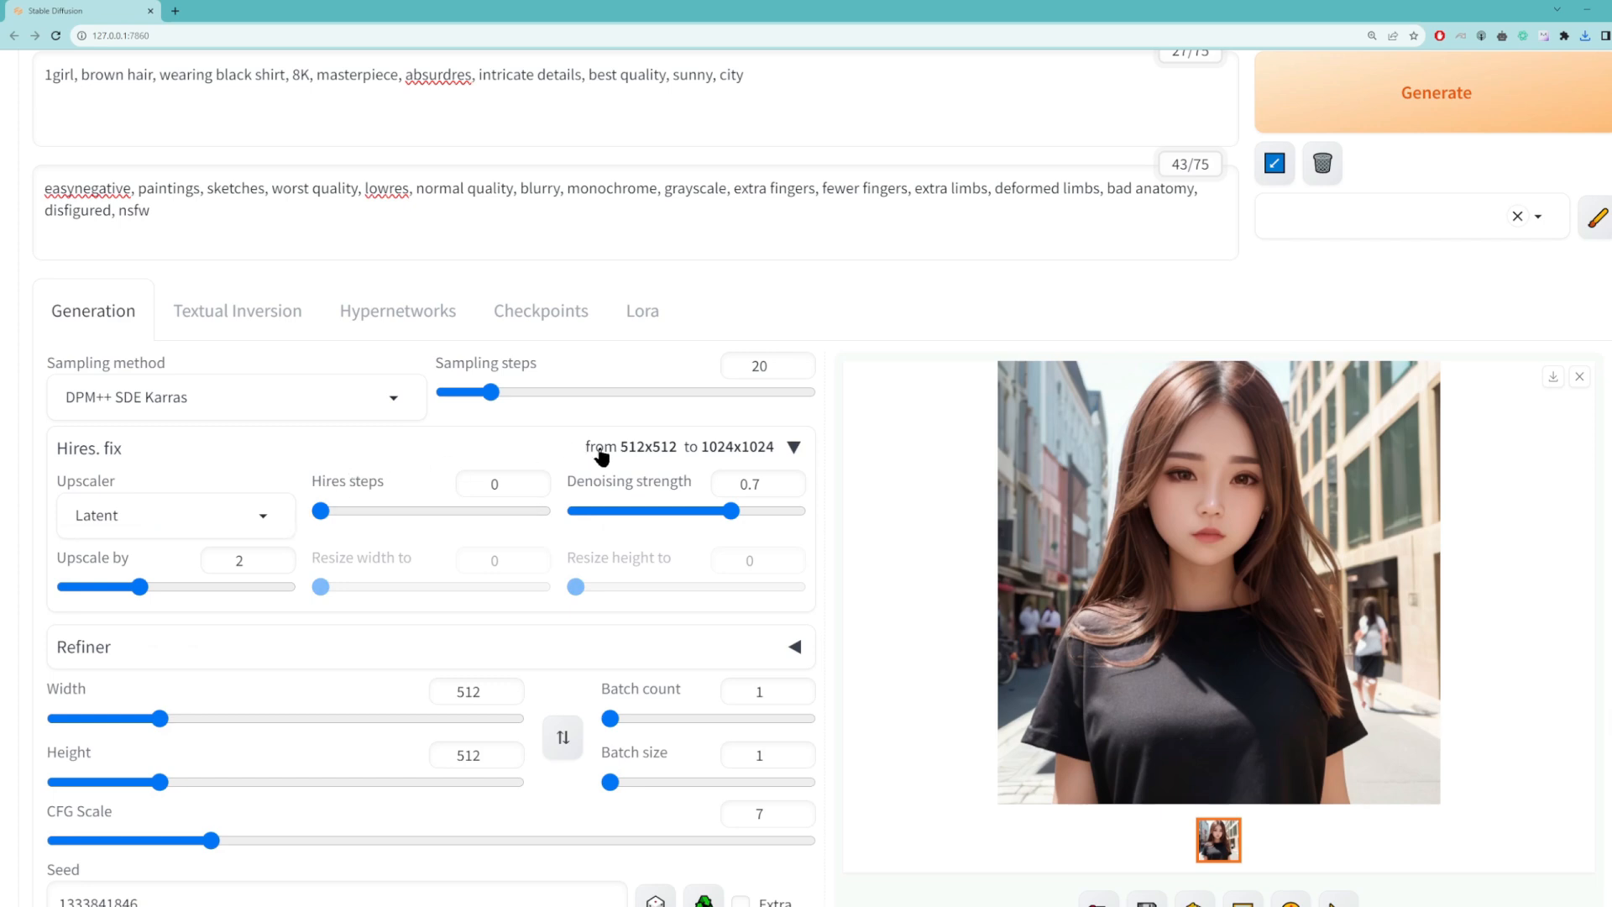
{"action": "double_click", "coordinate": [243, 560]}
{"action": "type", "text": "1.5"}
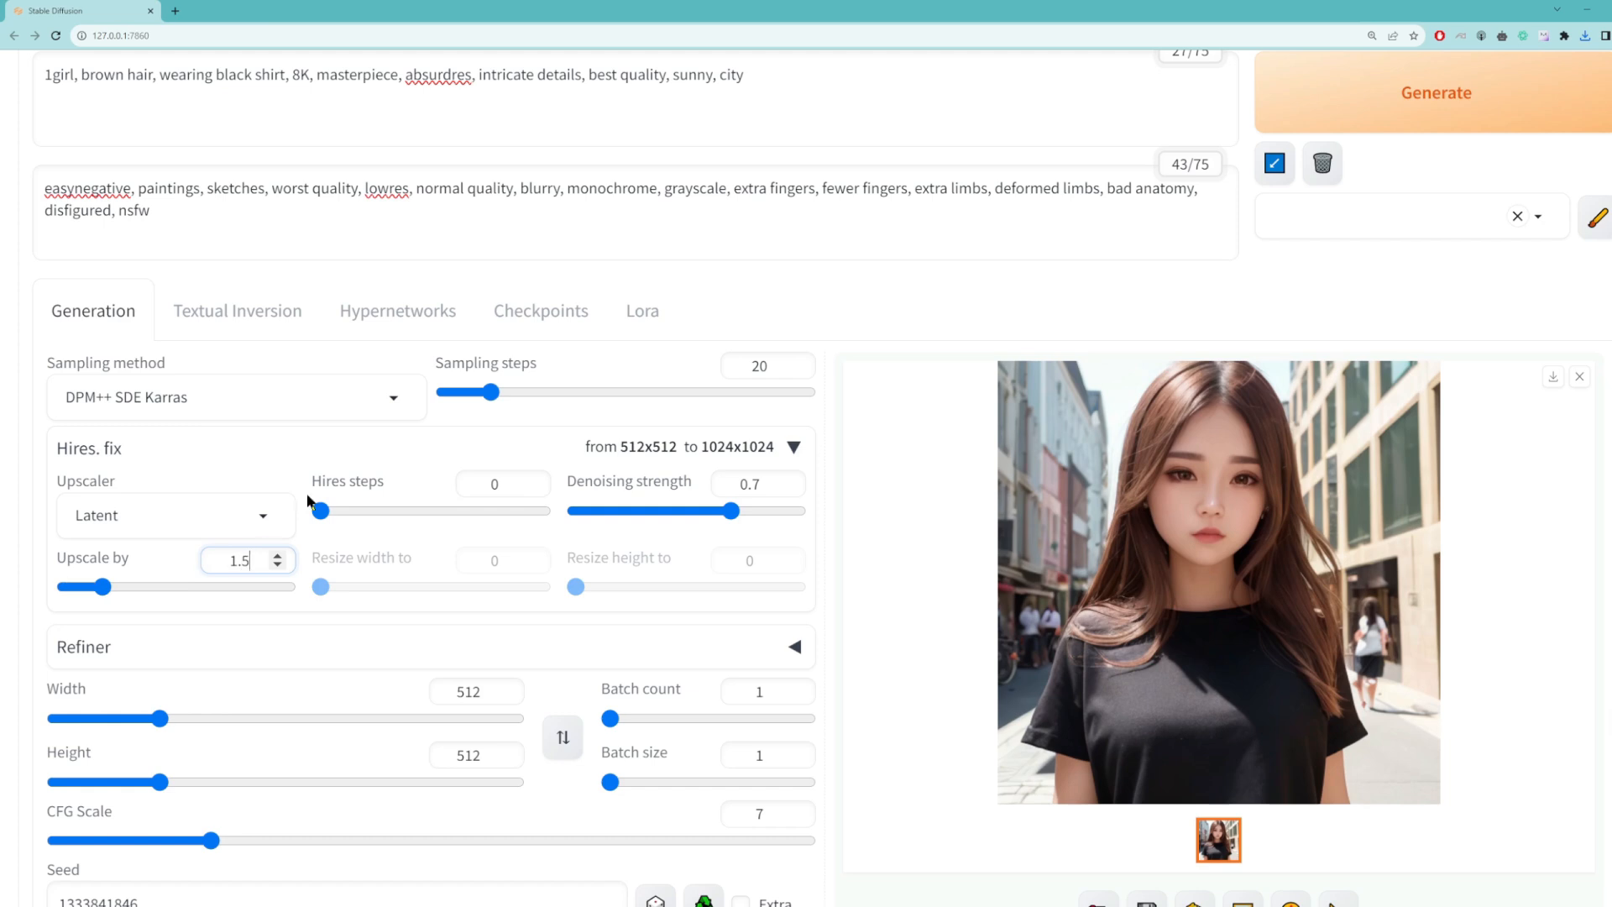
{"action": "left_click", "coordinate": [263, 517]}
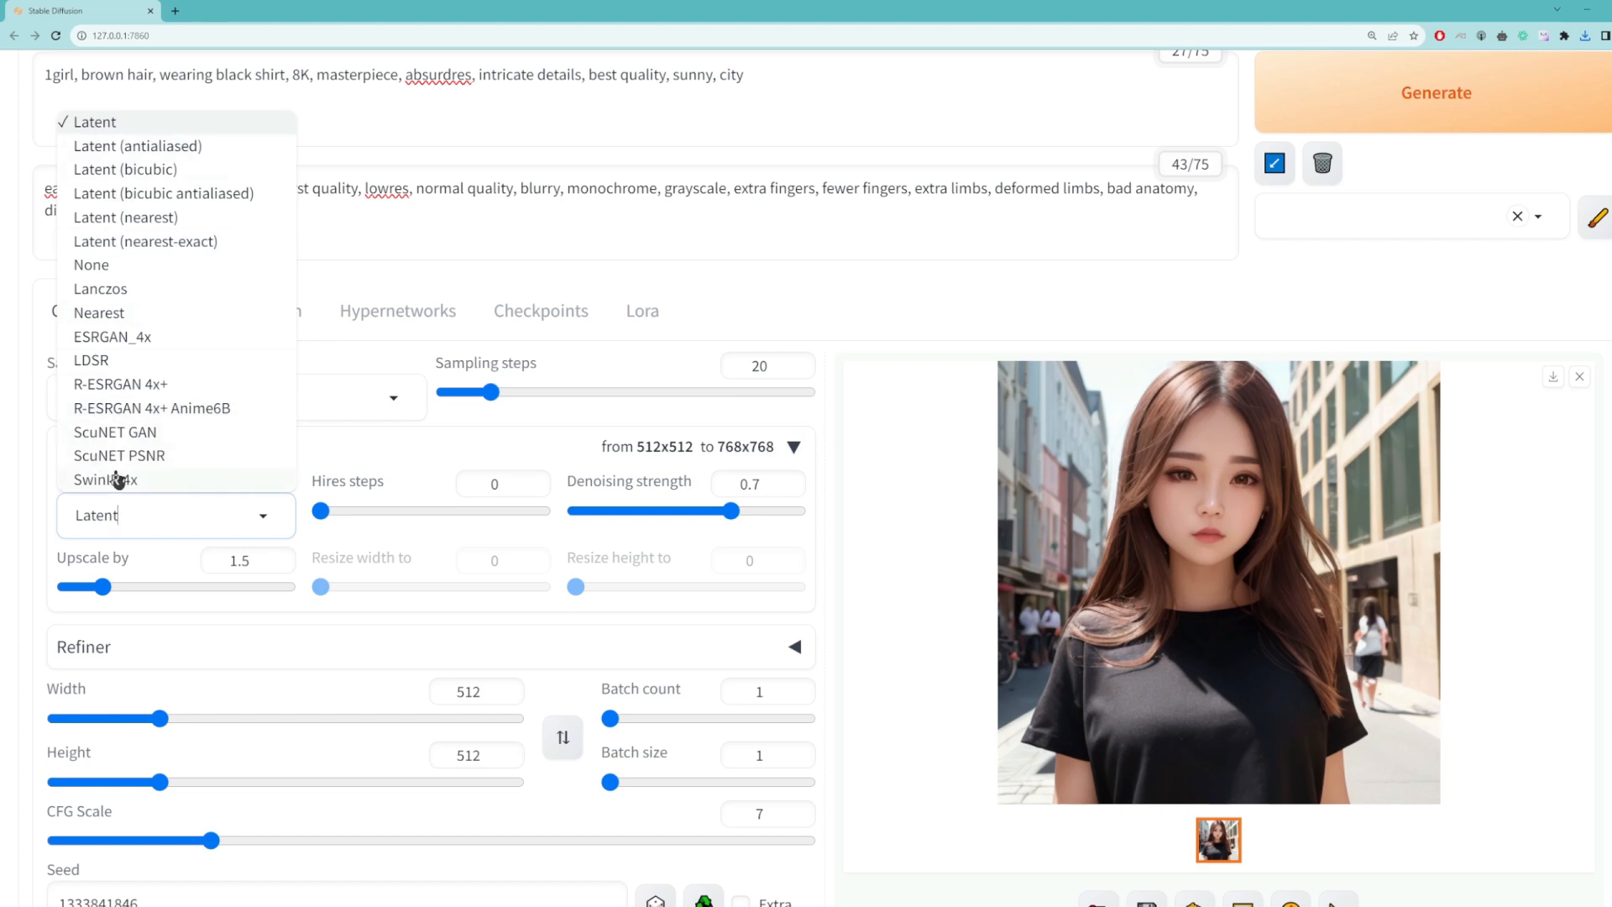
{"action": "left_click", "coordinate": [107, 124]}
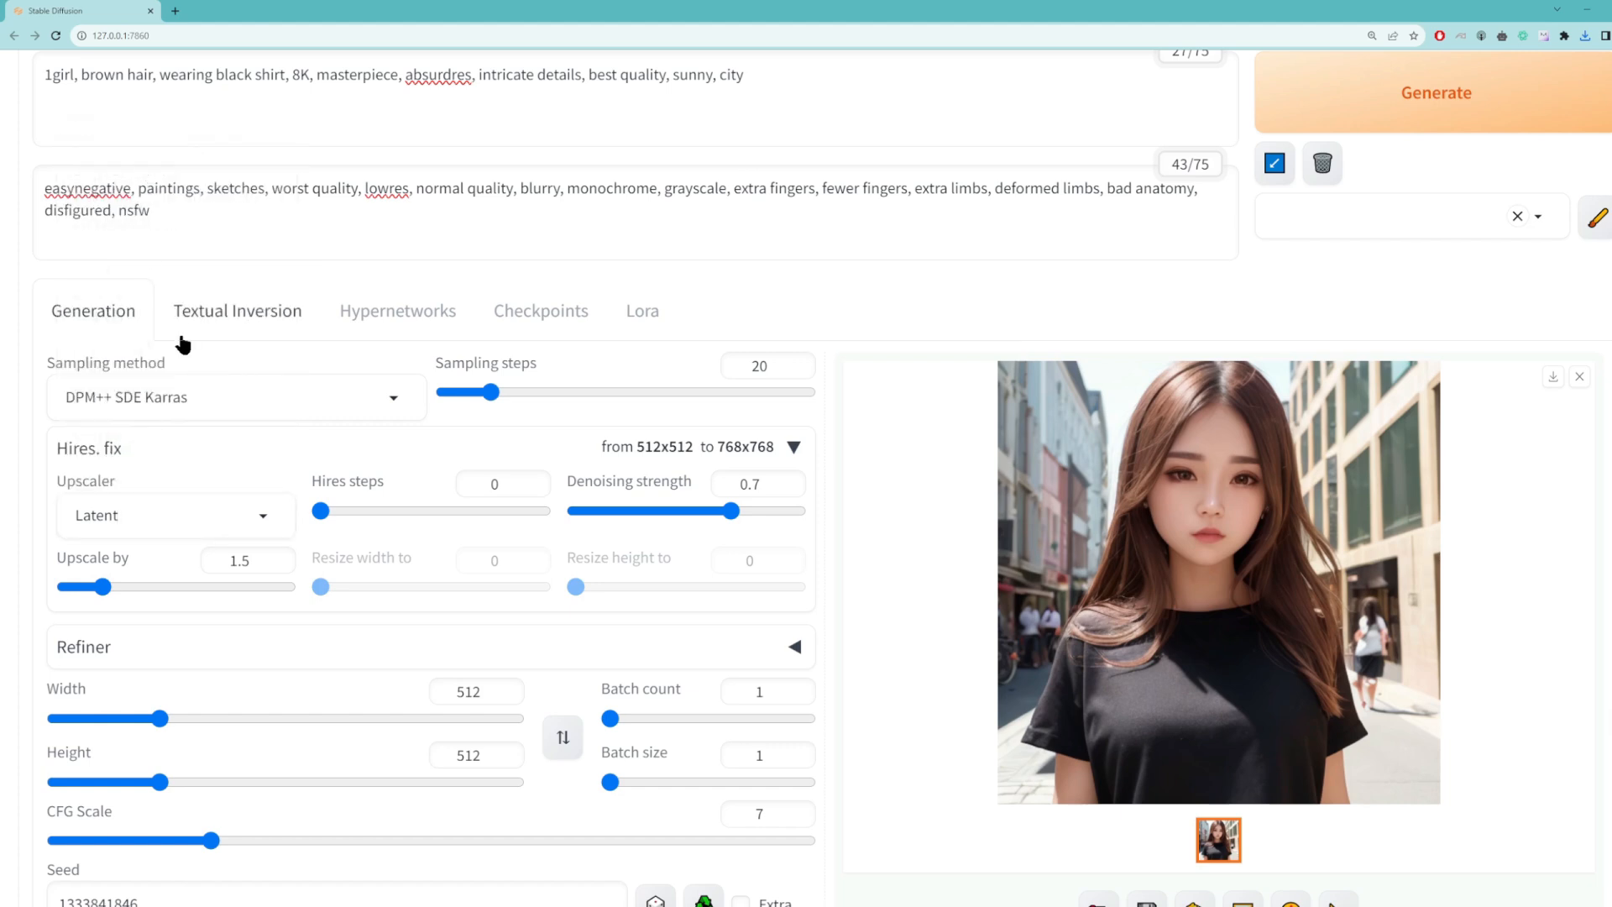
{"action": "left_click", "coordinate": [1343, 114]}
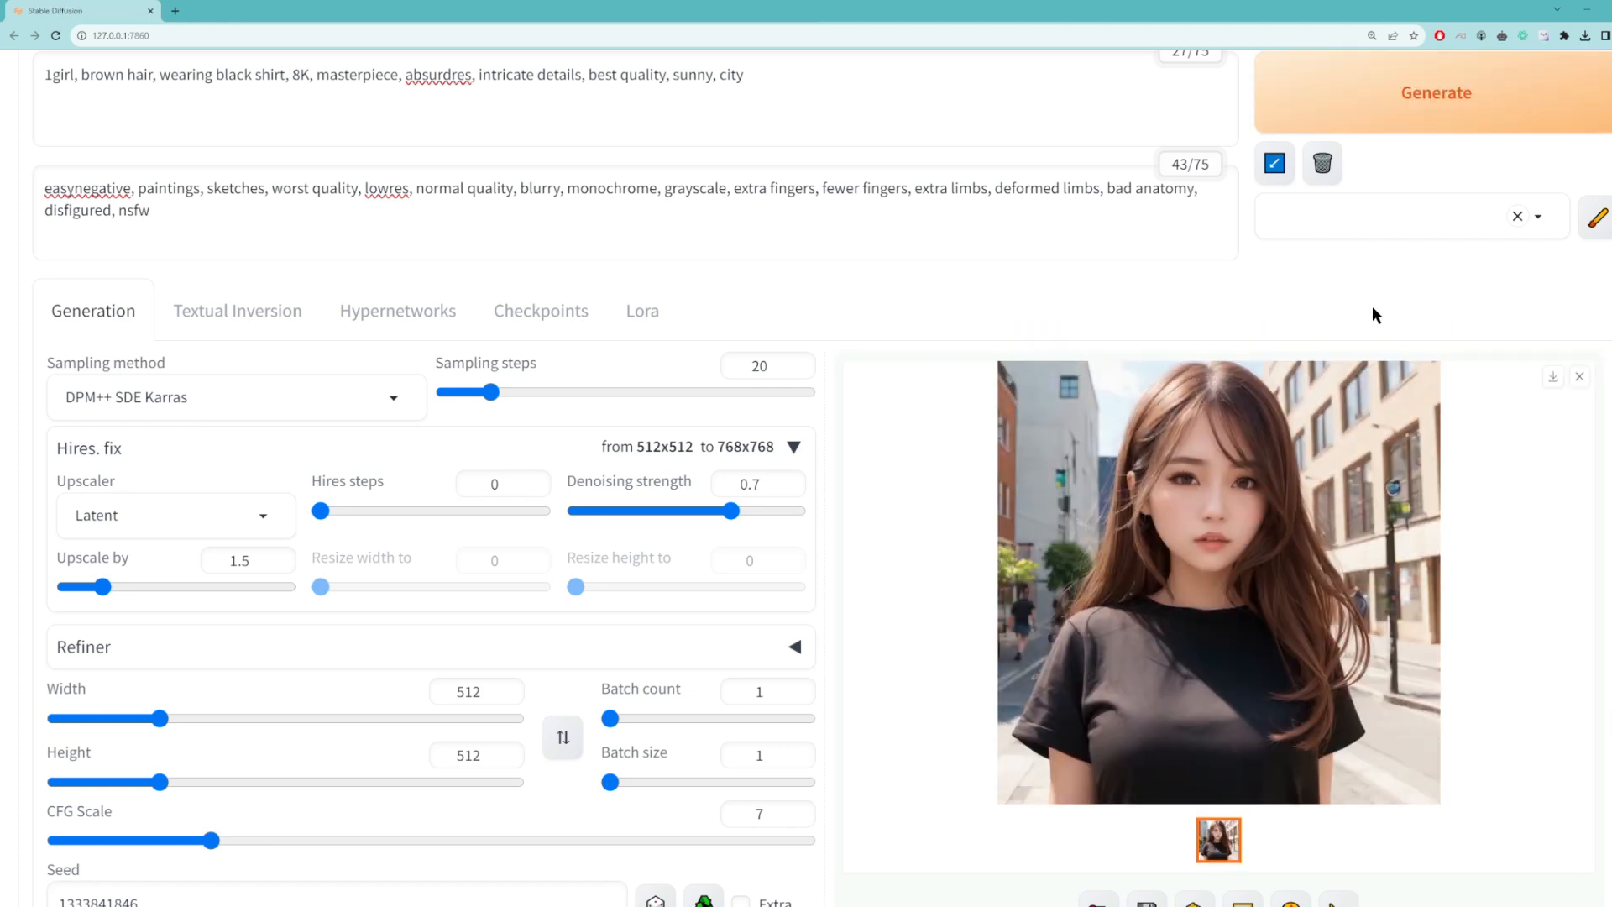
Step: Switch the Hires. fix upscaler to ESRGAN_4x and generate the image
{"action": "left_click", "coordinate": [263, 515]}
{"action": "left_click", "coordinate": [144, 336]}
{"action": "left_click", "coordinate": [1410, 108]}
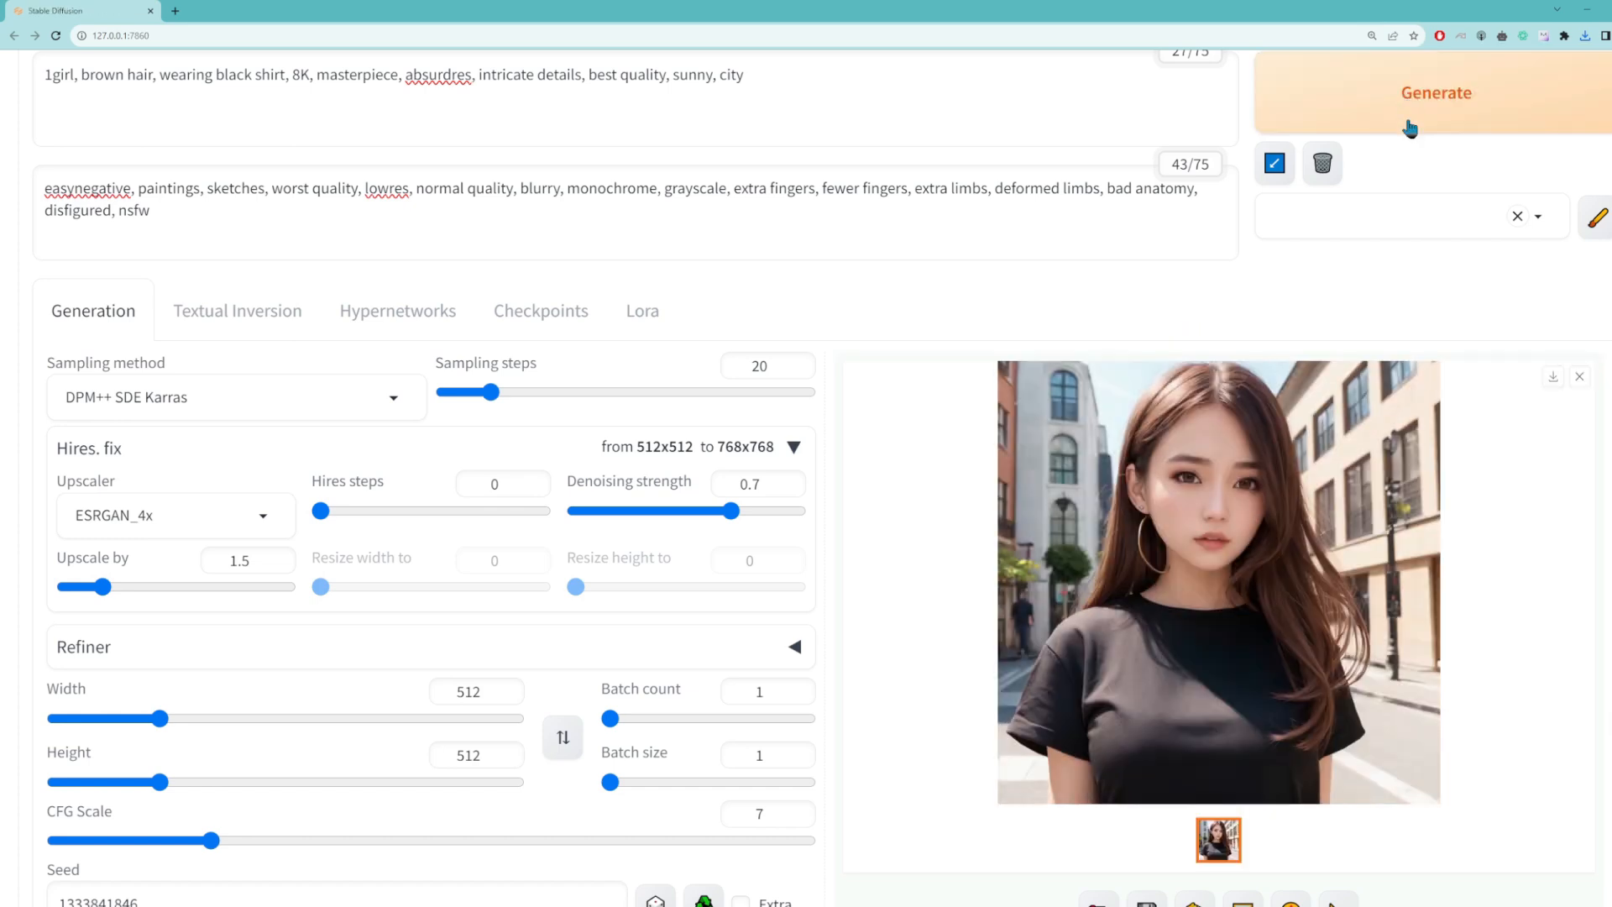
Step: Change the Hires. fix upscaler to R-ESRGAN 4x+ and generate the image
{"action": "left_click", "coordinate": [80, 516]}
{"action": "left_click", "coordinate": [120, 384]}
{"action": "left_click", "coordinate": [1378, 99]}
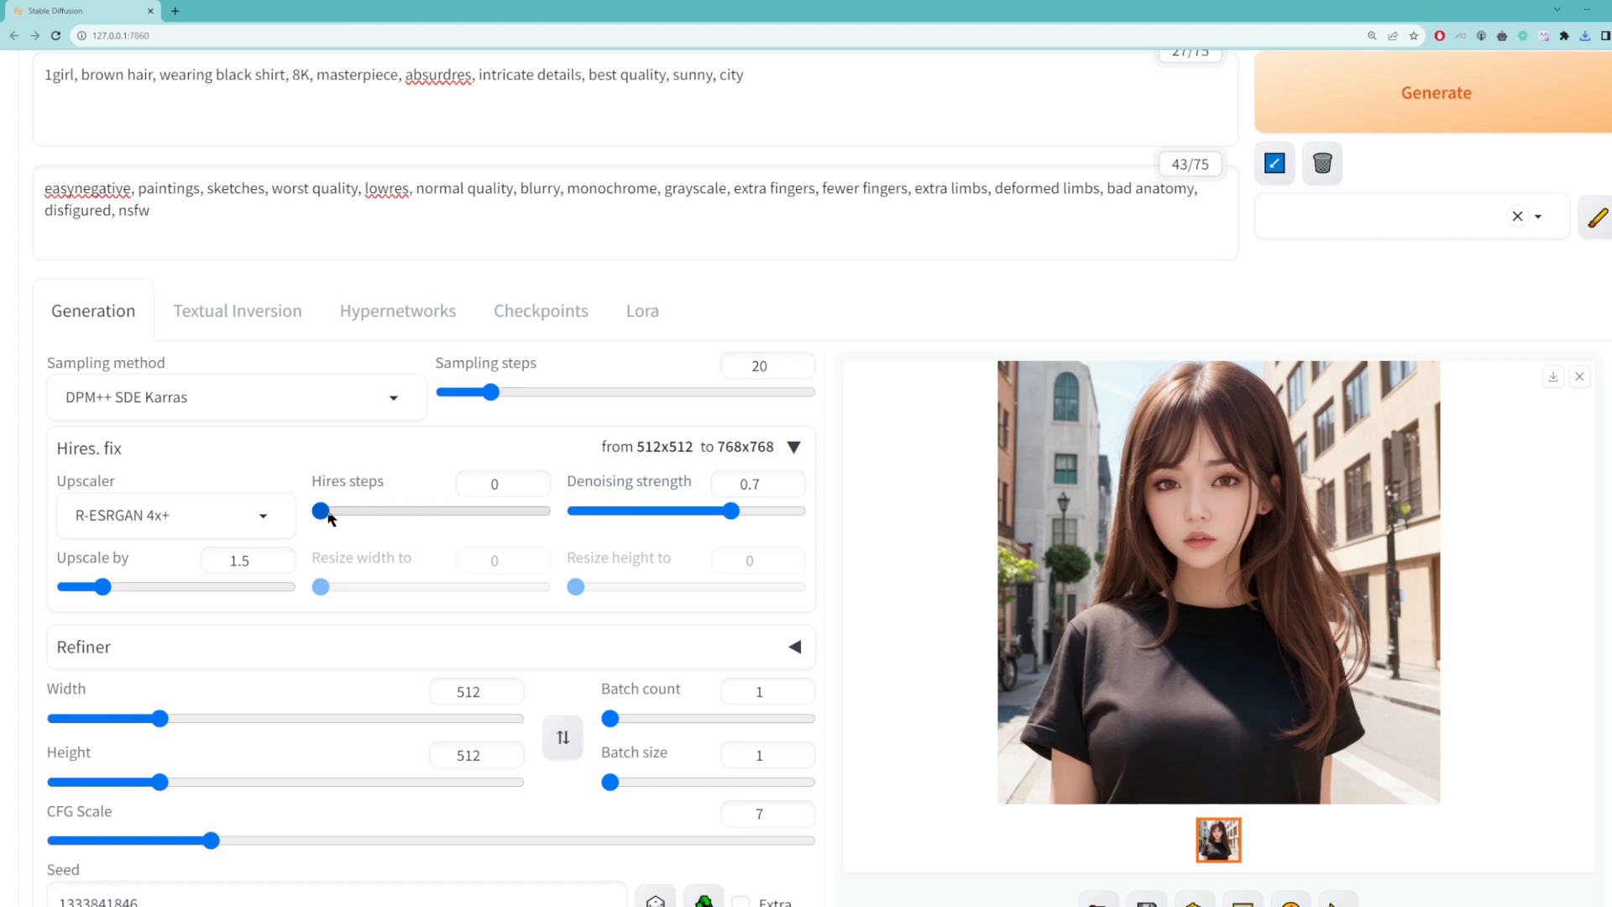
Step: Set the hires steps to 15 and generate the upscaled image
{"action": "mouse_move", "coordinate": [321, 510]}
{"action": "left_mouse_down"}
{"action": "mouse_move", "coordinate": [550, 510]}
{"action": "mouse_move", "coordinate": [299, 509]}
{"action": "left_mouse_up"}
{"action": "double_click", "coordinate": [513, 487]}
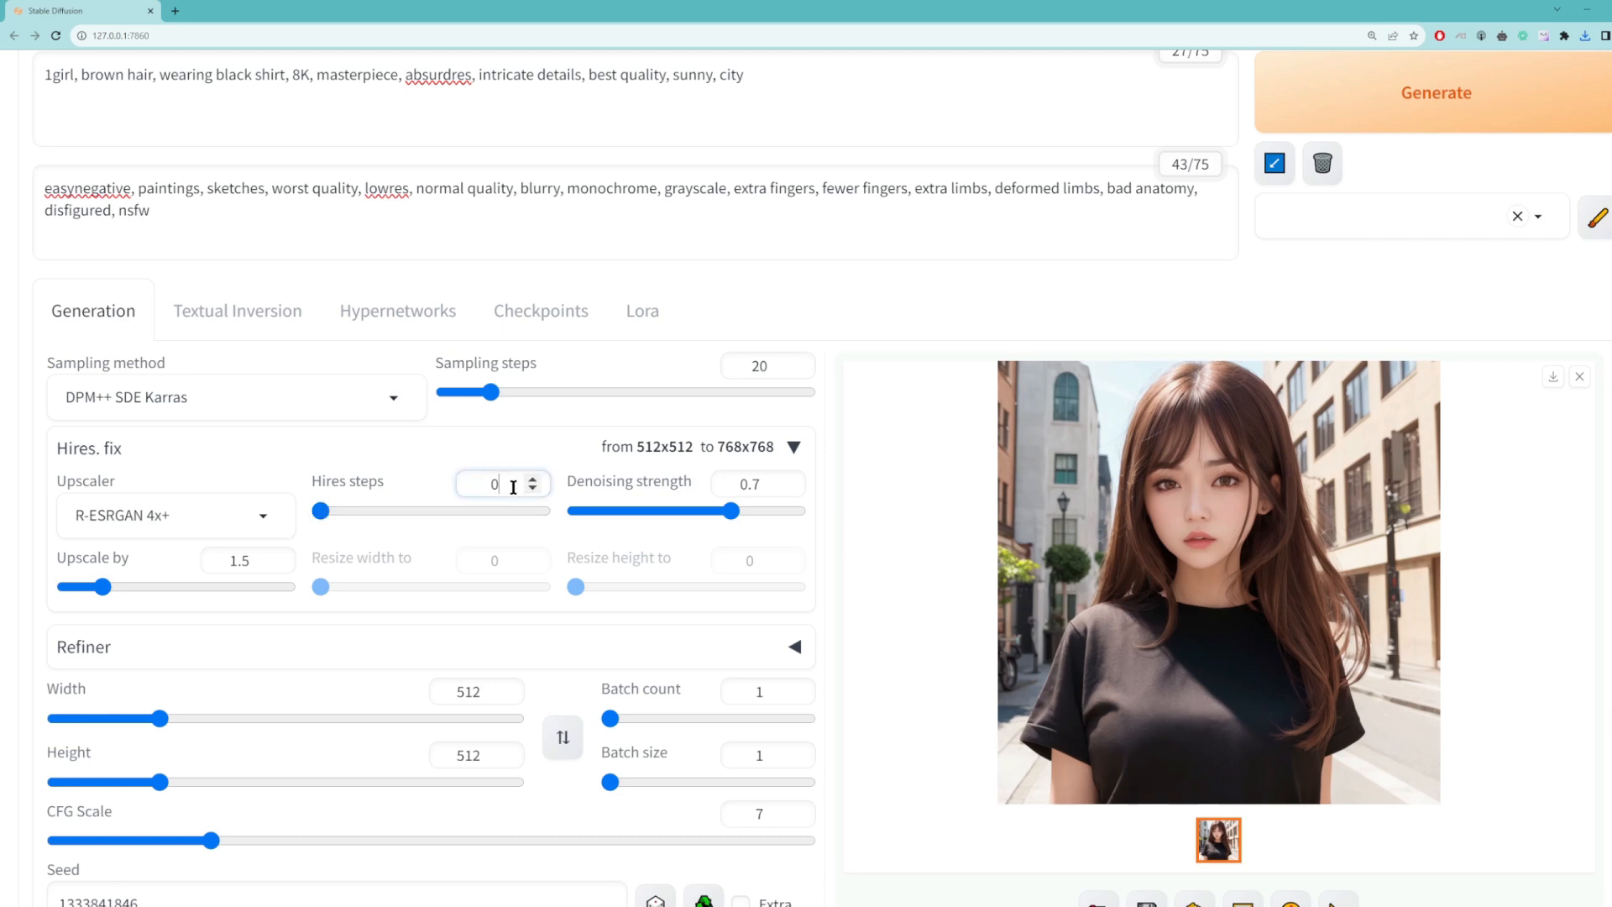
{"action": "type", "text": "15"}
{"action": "left_click", "coordinate": [1427, 92]}
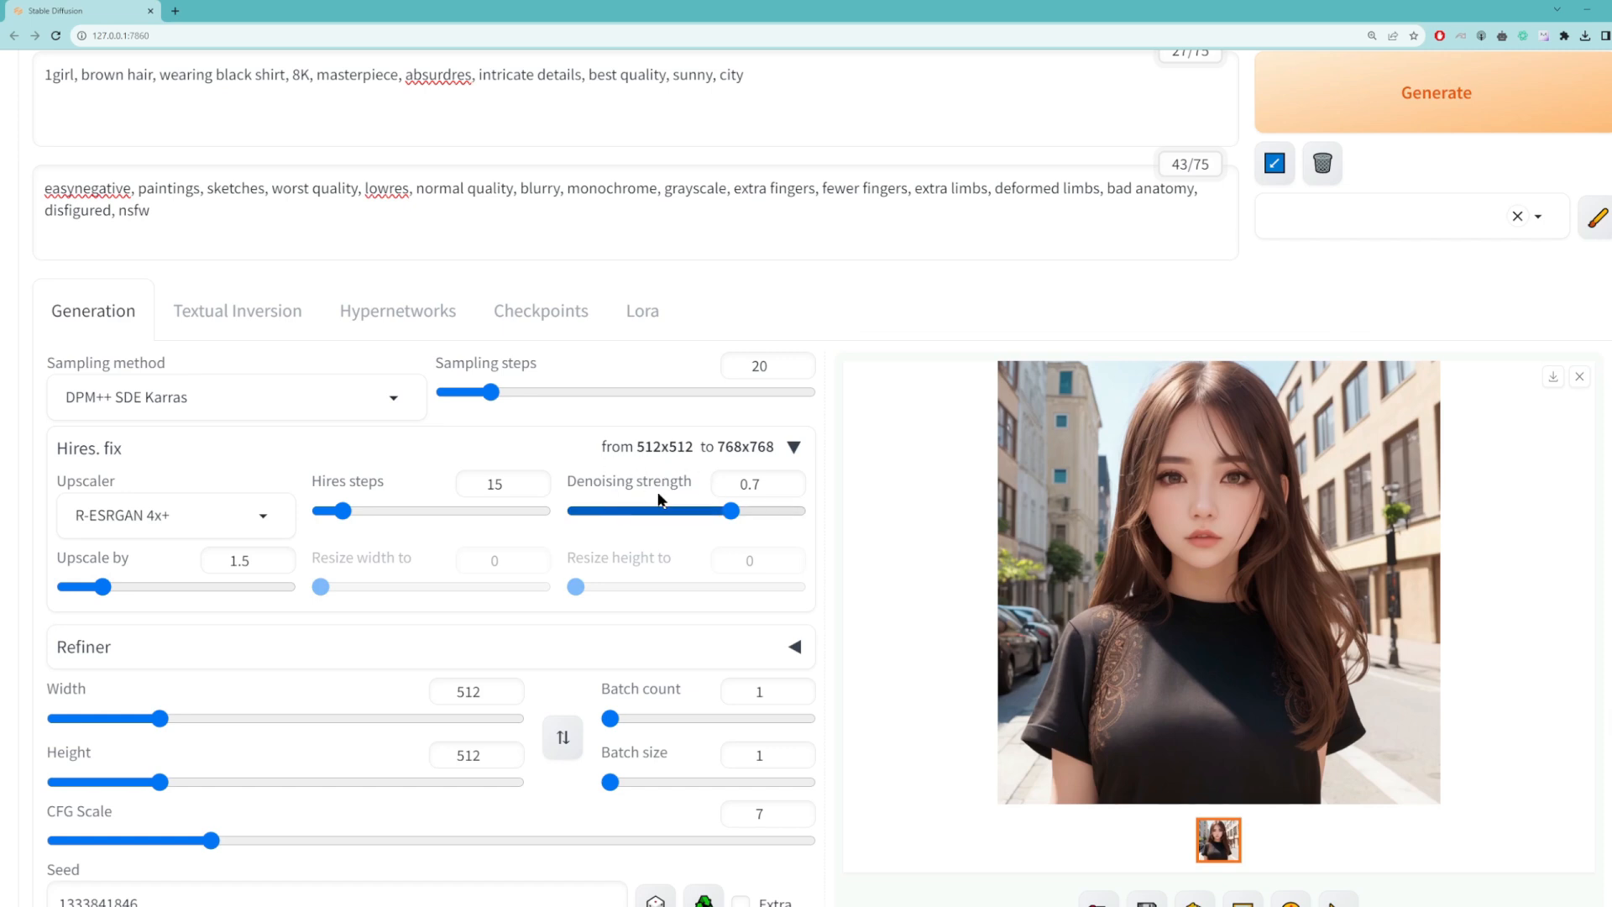
Step: Try the Hires. fix denoising strength at its minimum of 0, and raise it to 1
{"action": "mouse_move", "coordinate": [660, 485]}
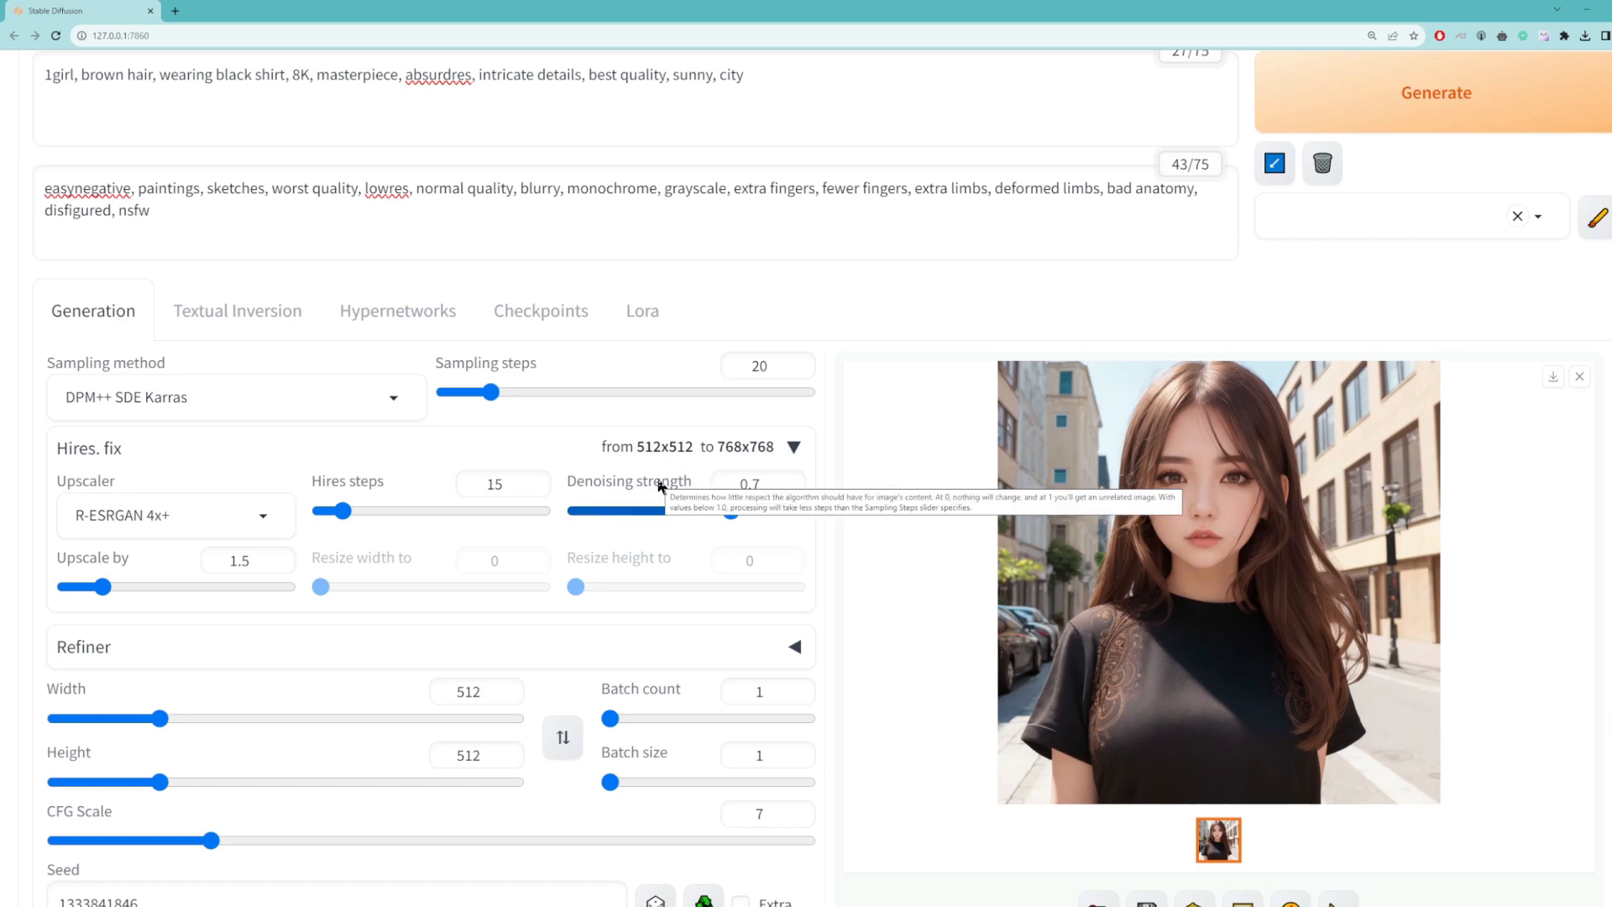
{"action": "left_click_drag", "start_coordinate": [731, 510], "coordinate": [535, 519]}
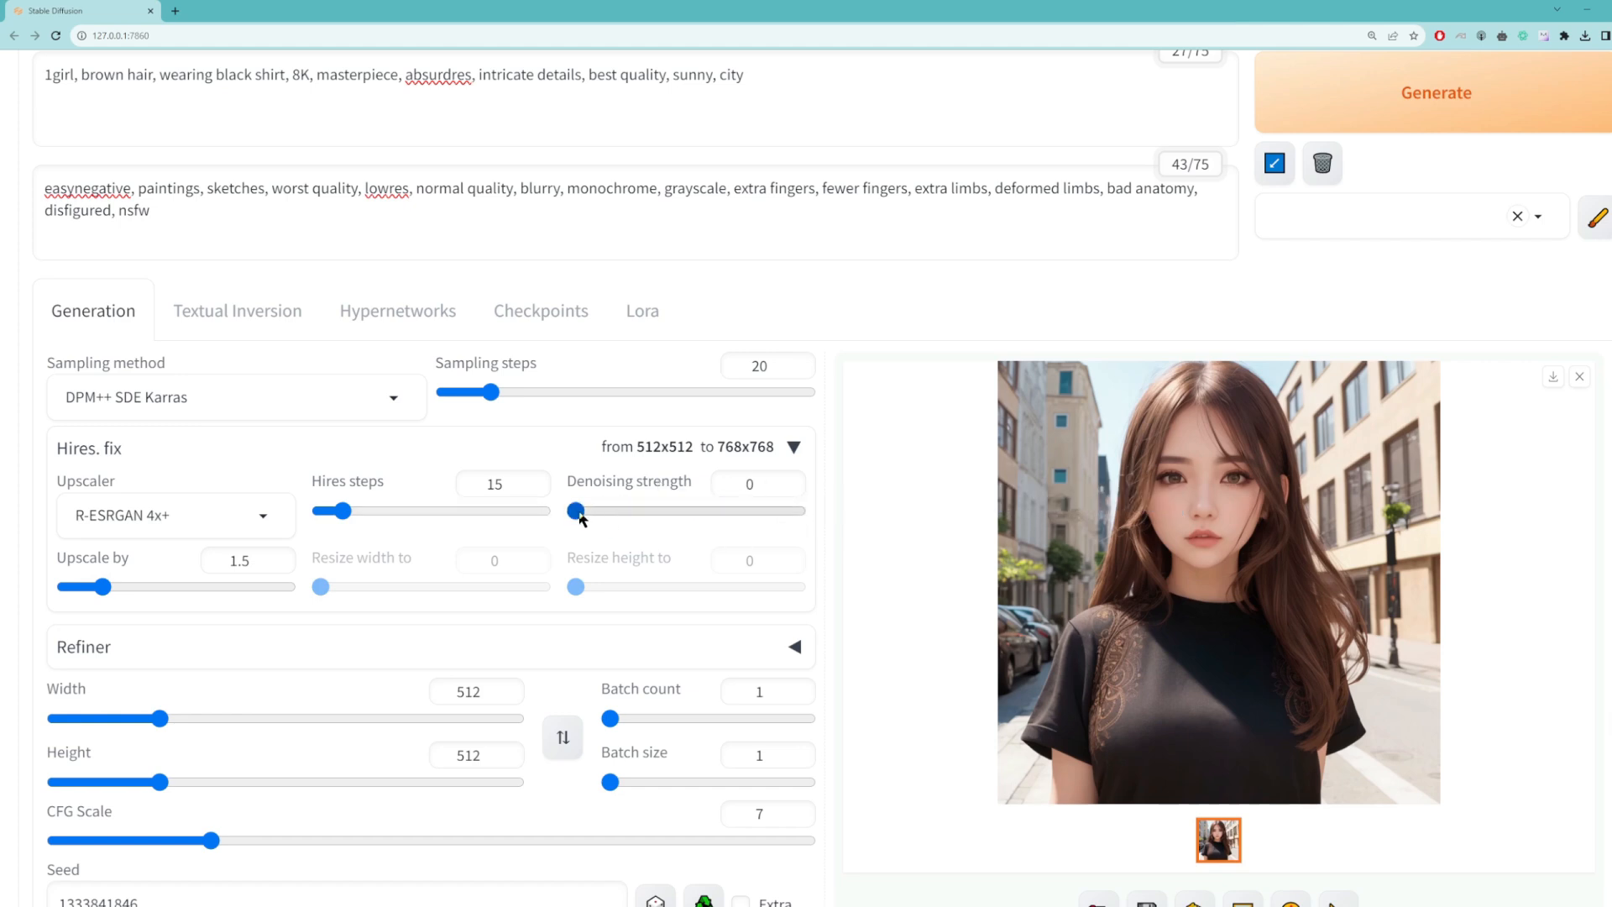
{"action": "left_click_drag", "start_coordinate": [576, 511], "coordinate": [806, 511]}
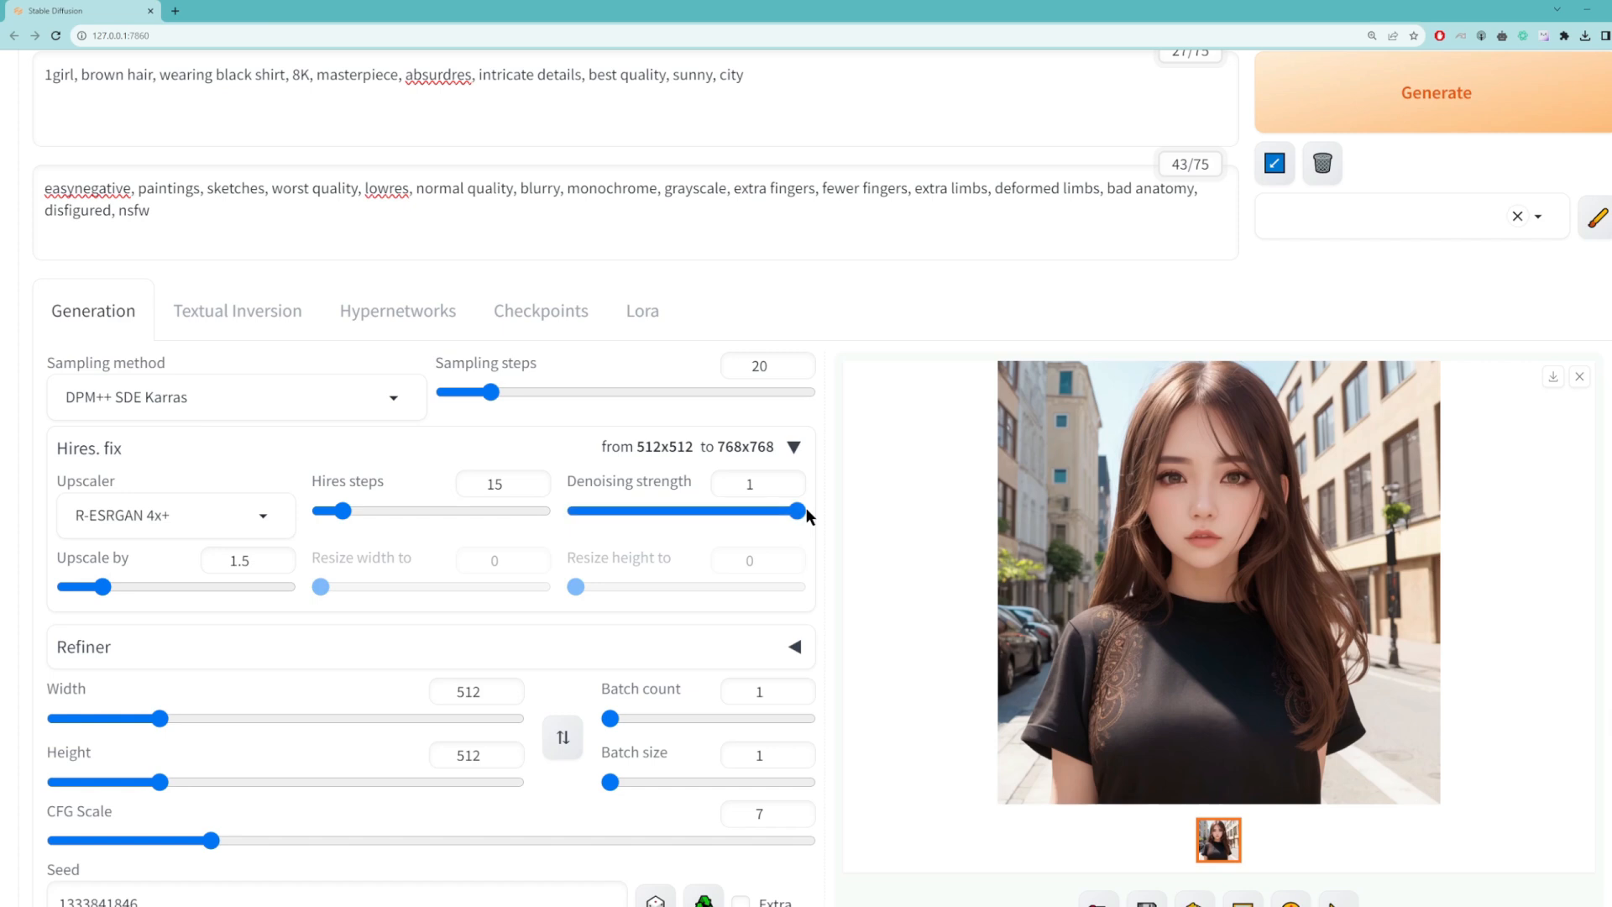
Step: Set the Hires. fix denoising strength to 0.1 and generate the image
{"action": "left_click_drag", "start_coordinate": [806, 508], "coordinate": [677, 514]}
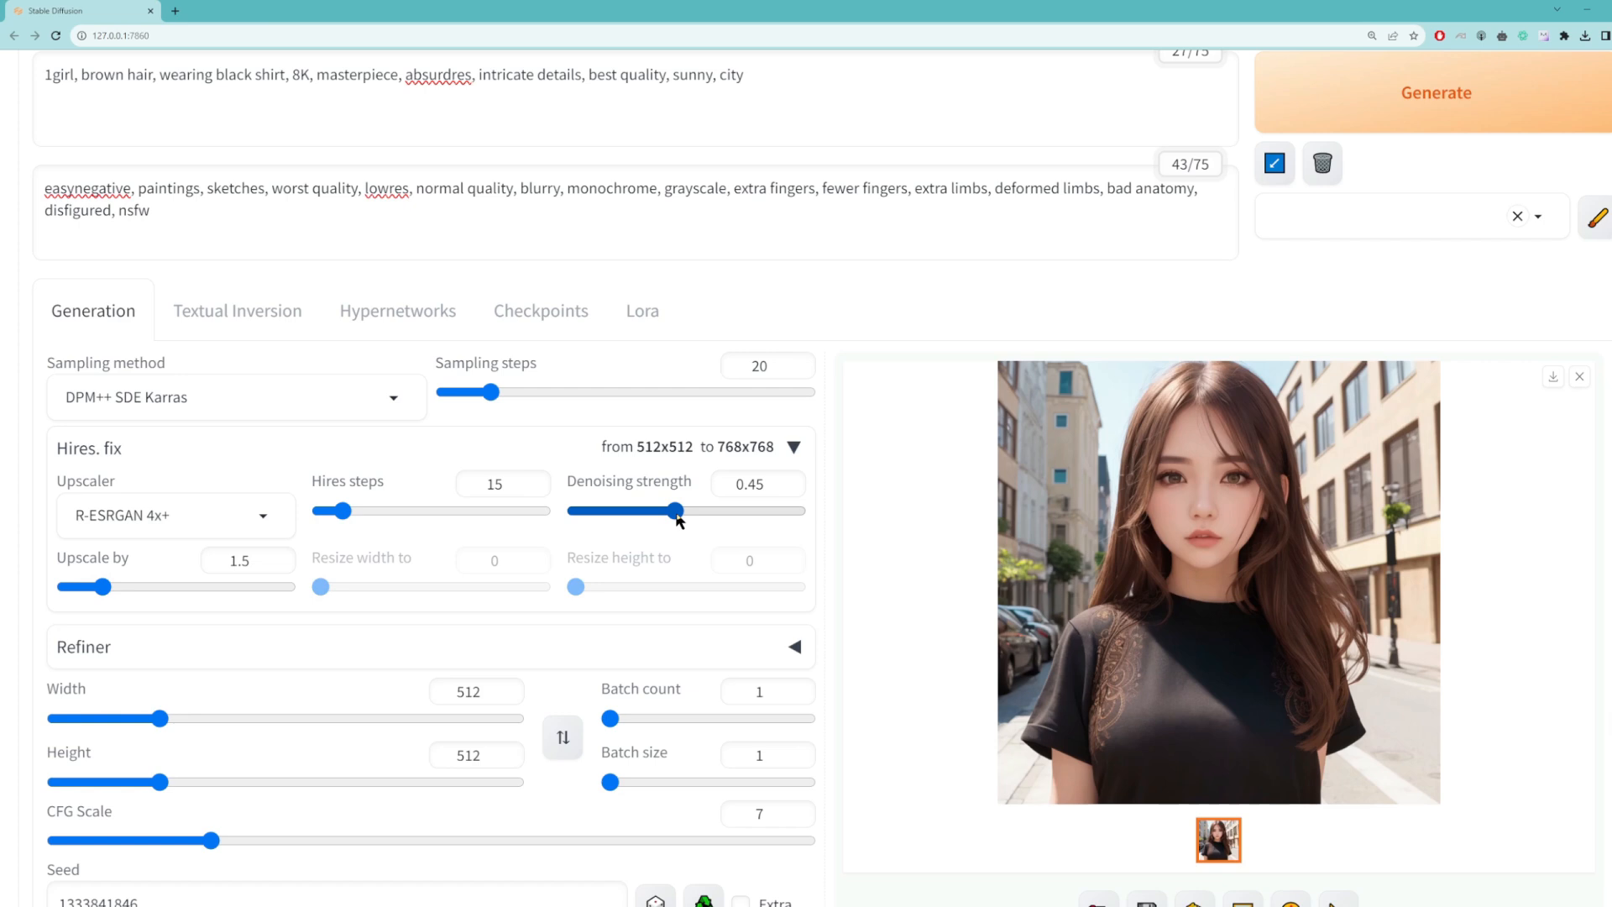
{"action": "double_click", "coordinate": [754, 486]}
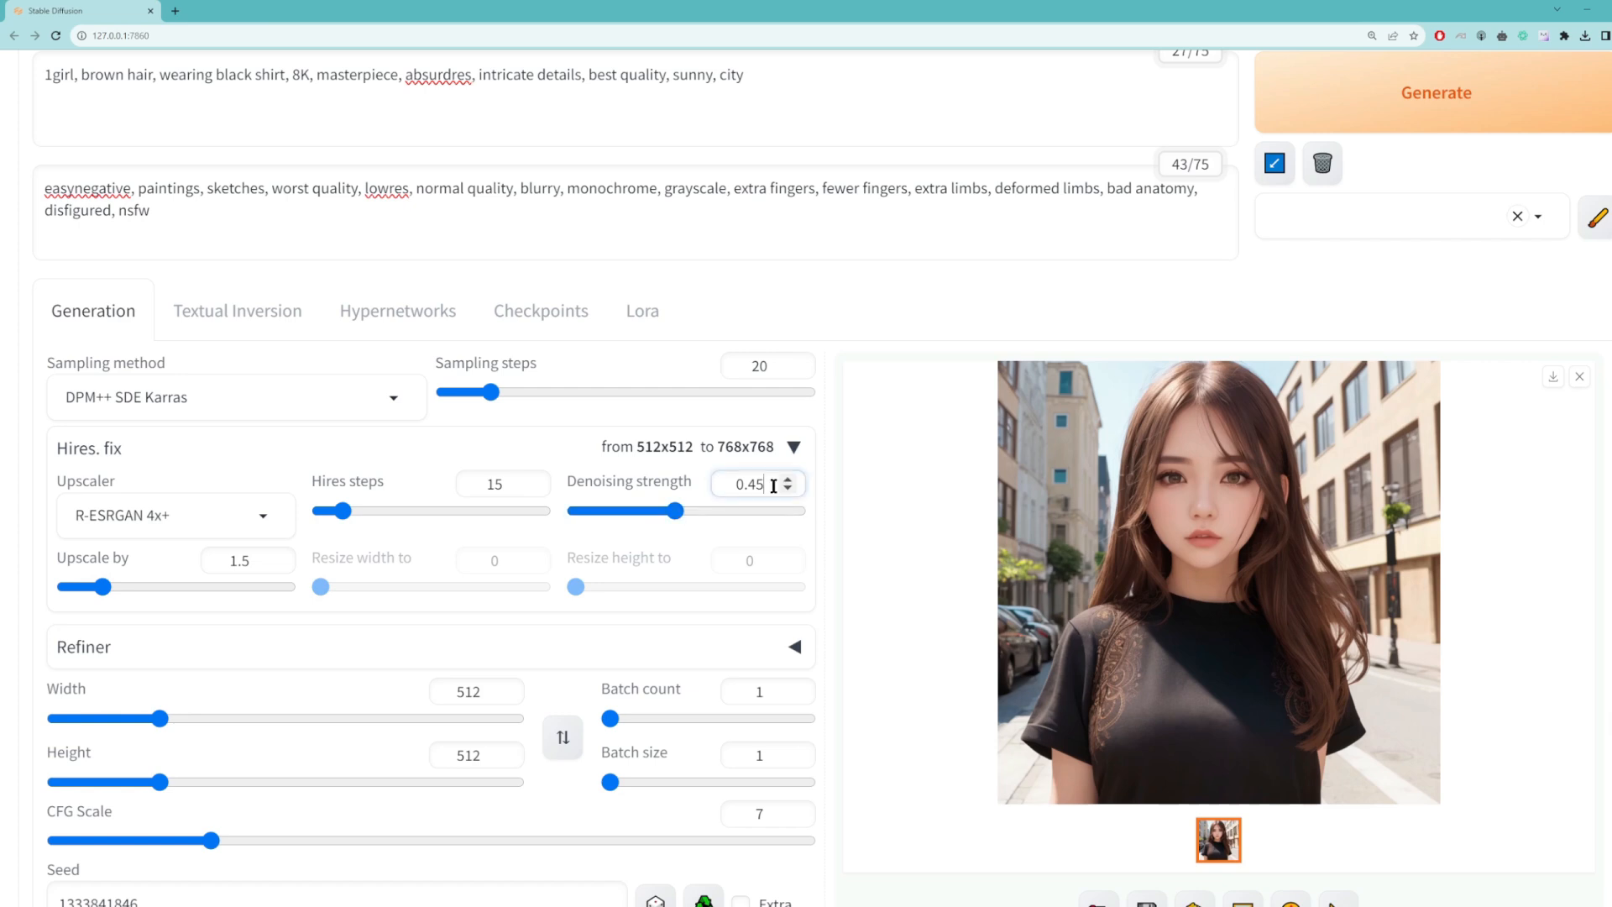
{"action": "type", "text": ".1"}
{"action": "left_click", "coordinate": [1333, 101]}
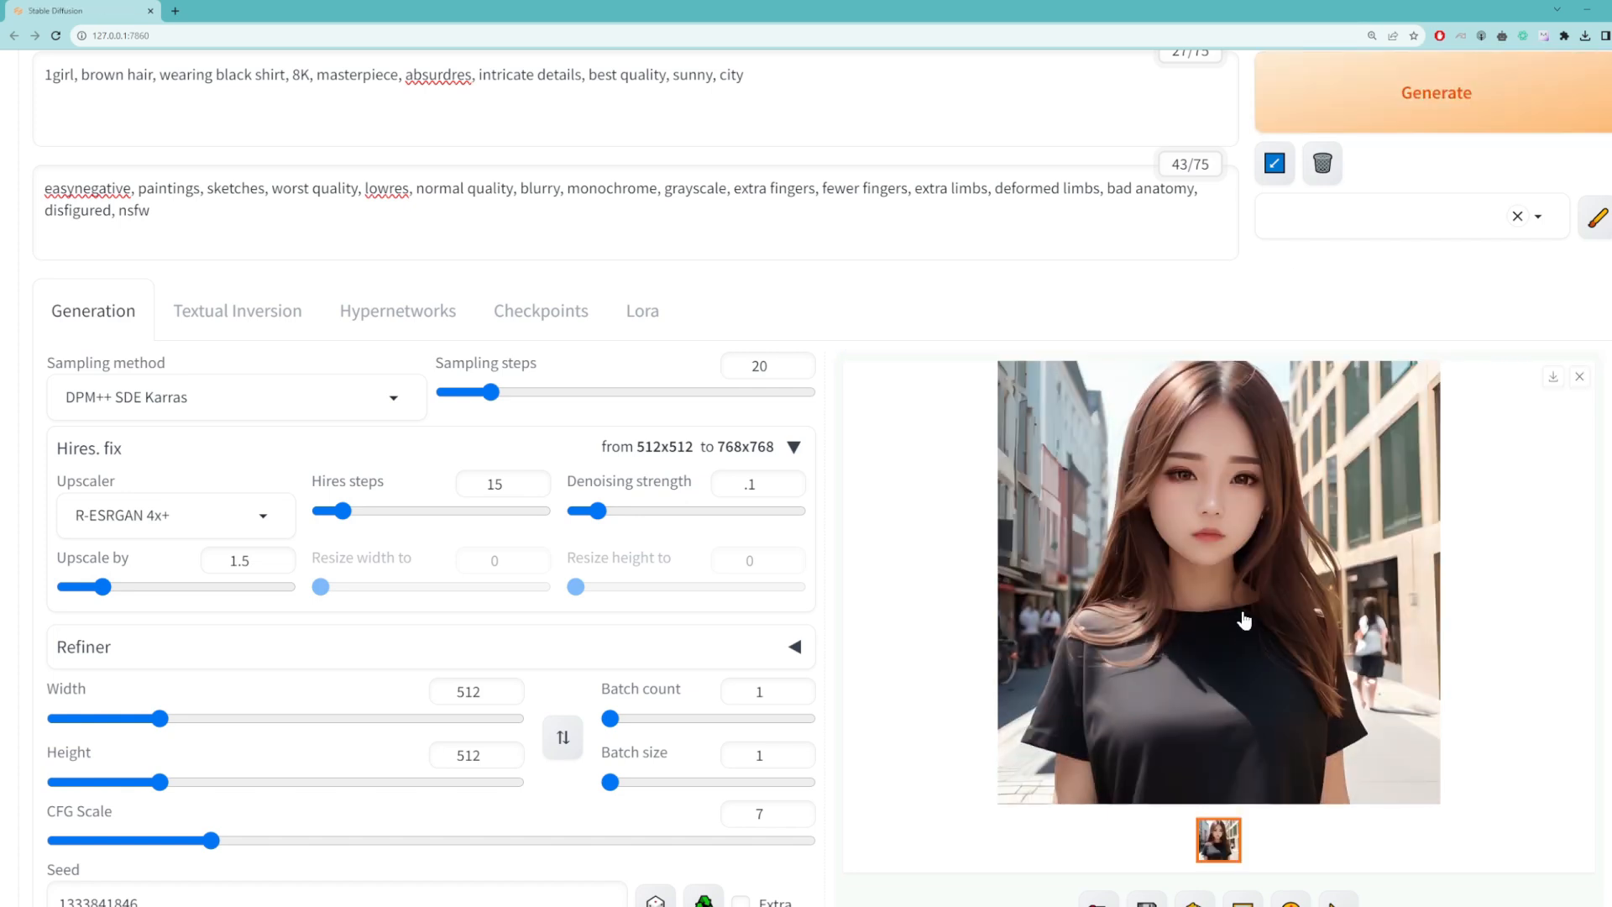
Step: Raise the Hires. fix denoising strength to 0.5 and generate the image again
{"action": "left_click", "coordinate": [755, 484]}
{"action": "key", "text": "BackSpace"}
{"action": "type", "text": "5"}
{"action": "left_click", "coordinate": [1419, 99]}
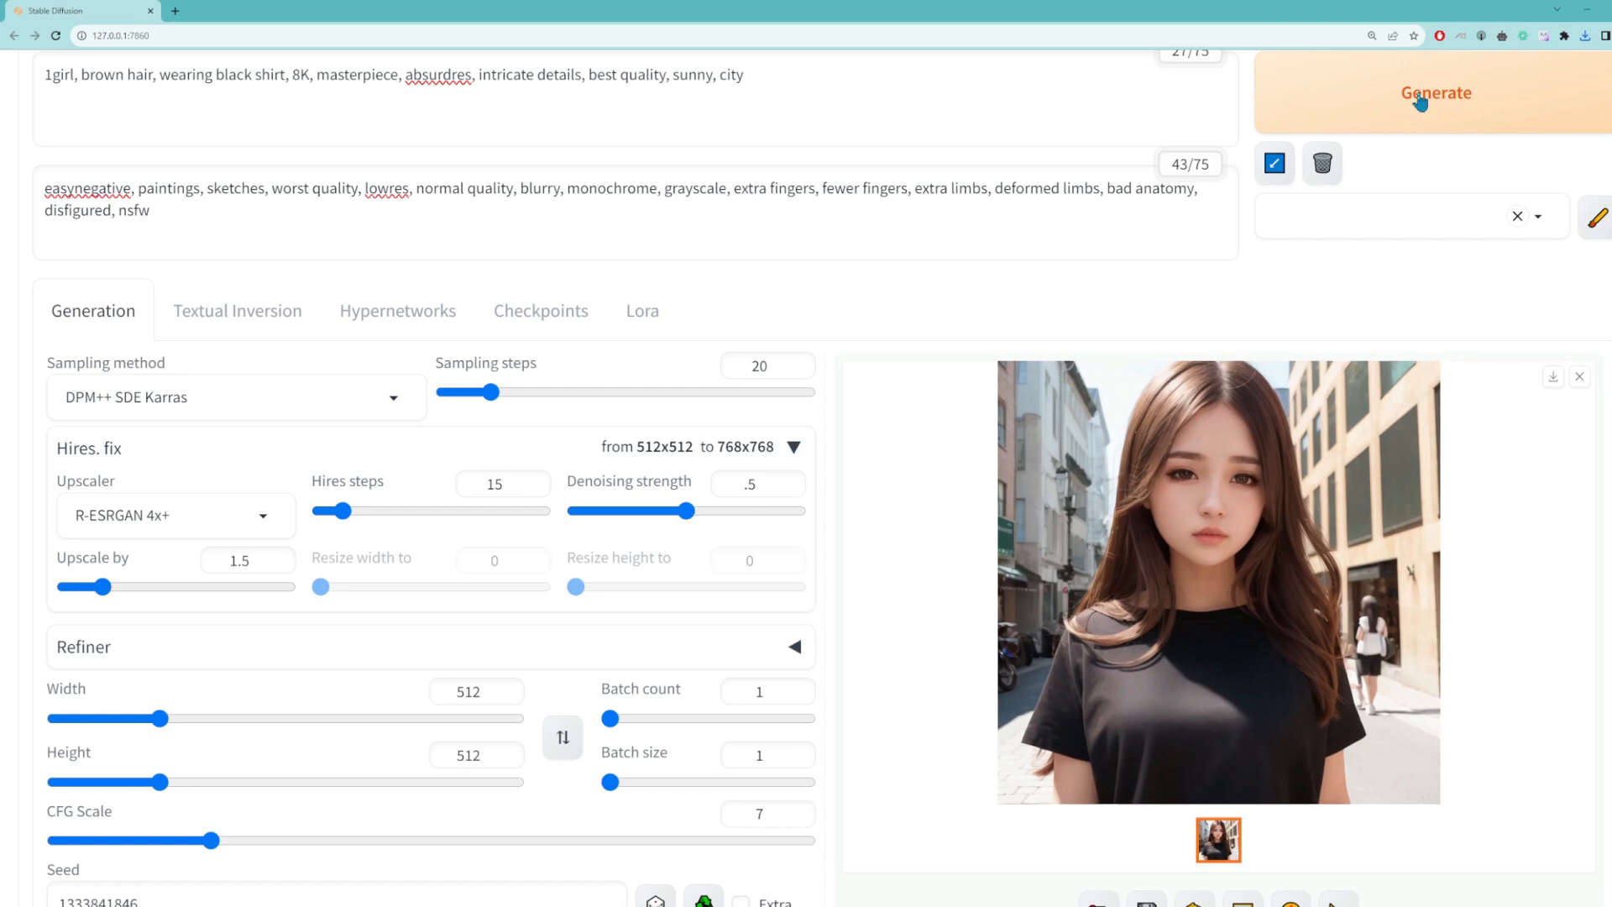
Step: Set the Hires. fix denoising strength to 0.9 and generate another image for comparison
{"action": "left_click", "coordinate": [755, 485]}
{"action": "key", "text": "BackSpace"}
{"action": "type", "text": "9"}
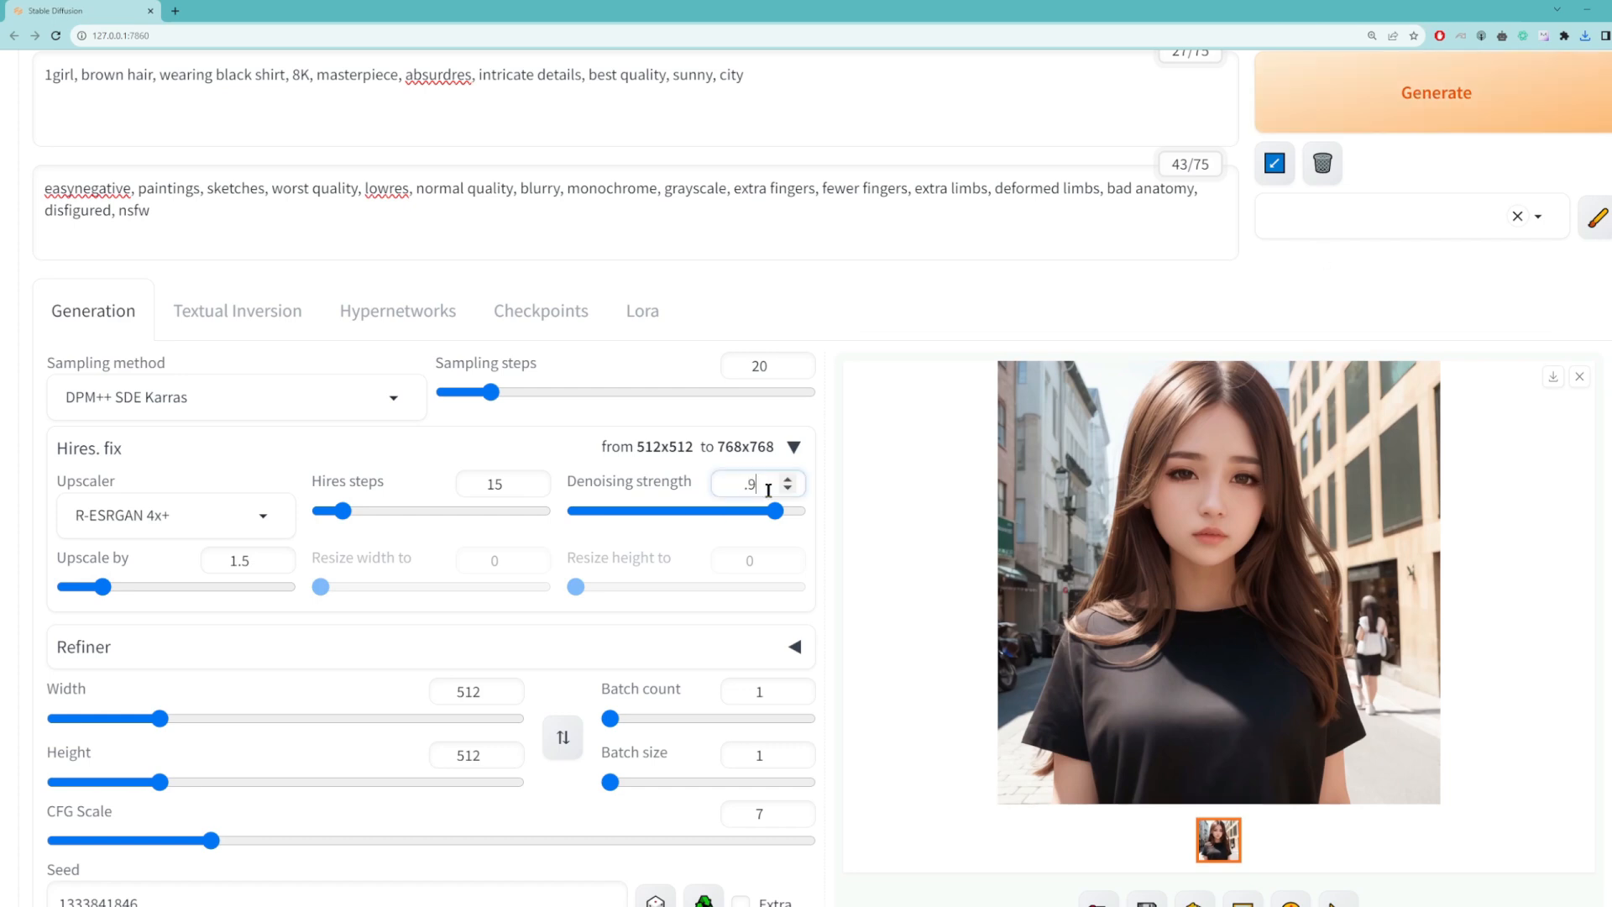
{"action": "left_click", "coordinate": [1396, 124]}
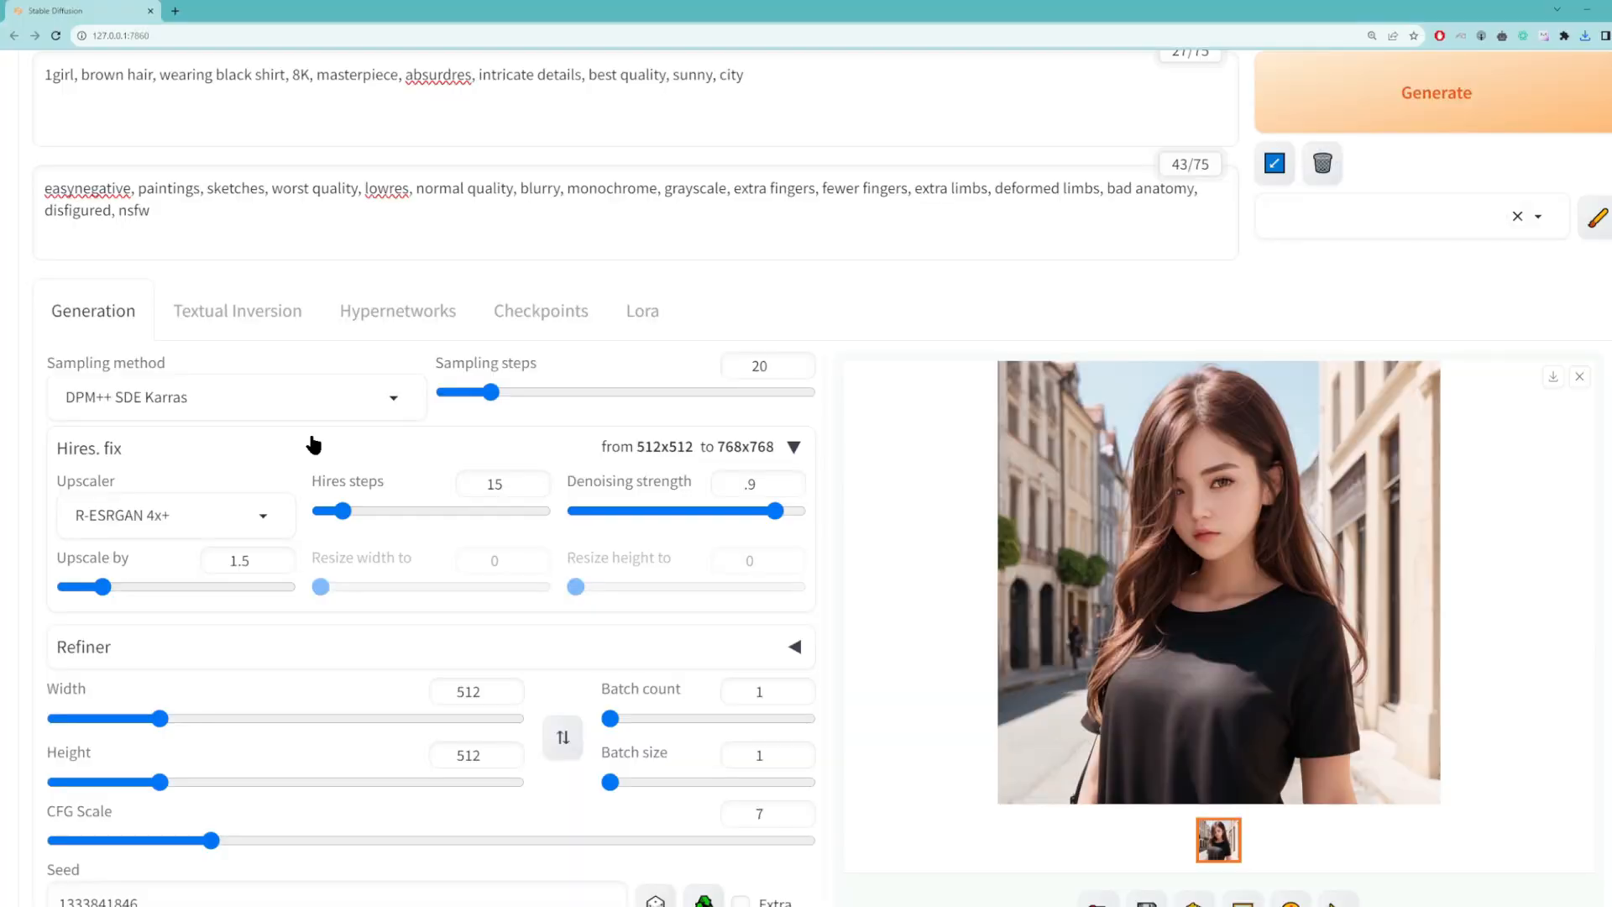
Step: Collapse the Hires. fix settings and examine the Upscaler 1 choices for single images in Extras
{"action": "left_click", "coordinate": [793, 448]}
{"action": "scroll", "coordinate": [281, 461], "scroll_direction": "up", "scroll_amount": 2}
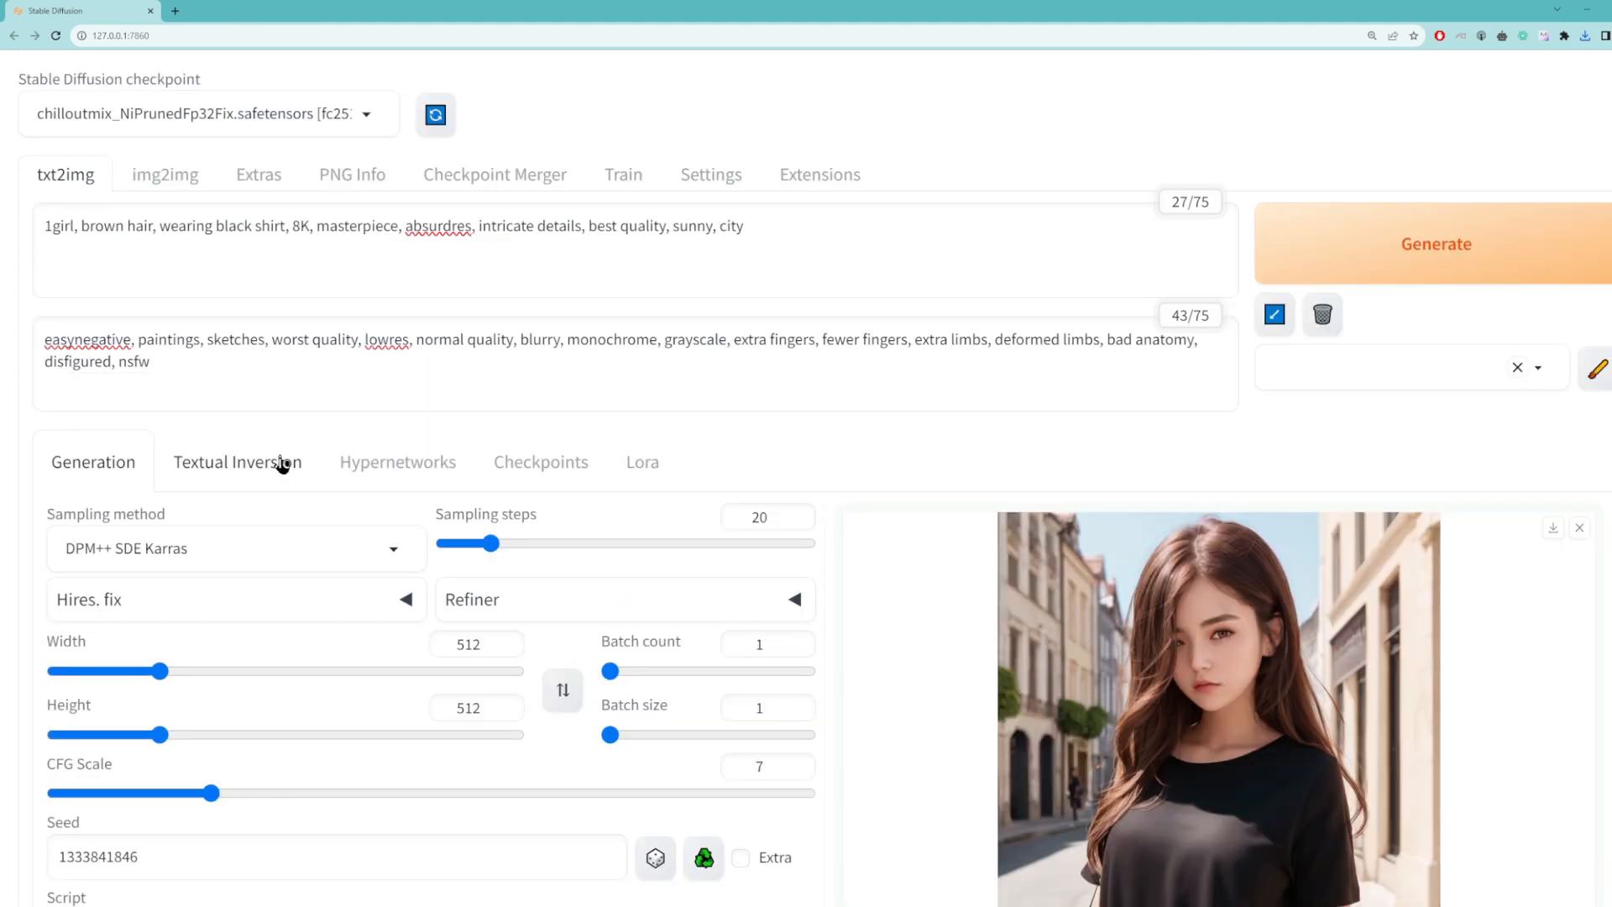
{"action": "left_click", "coordinate": [260, 186]}
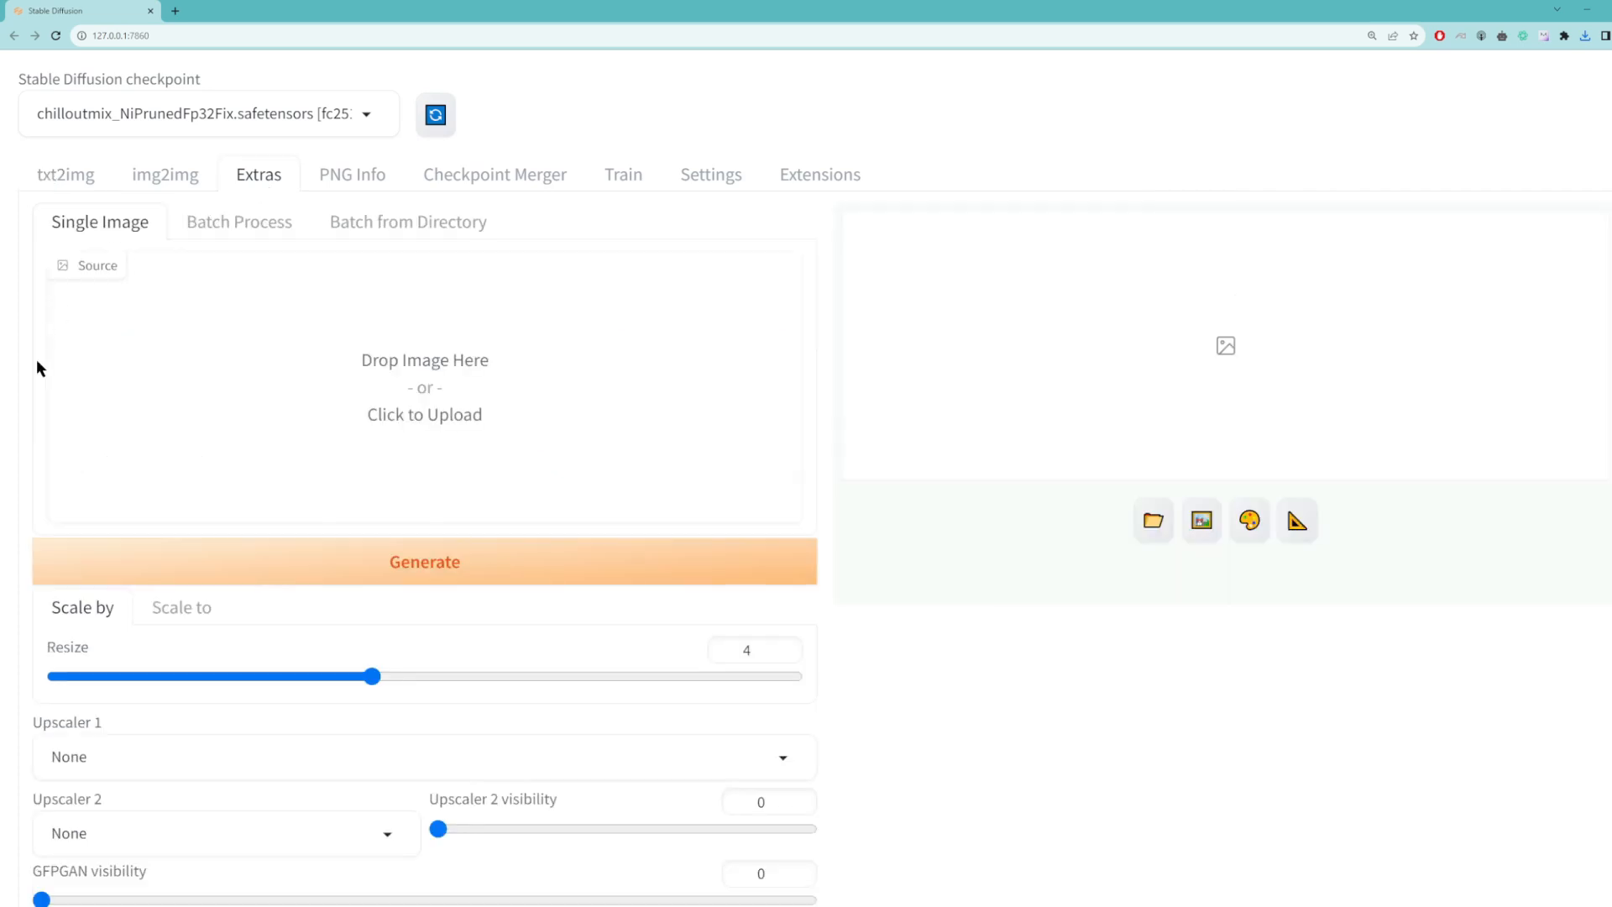
{"action": "scroll", "coordinate": [100, 626], "scroll_direction": "down", "scroll_amount": 2}
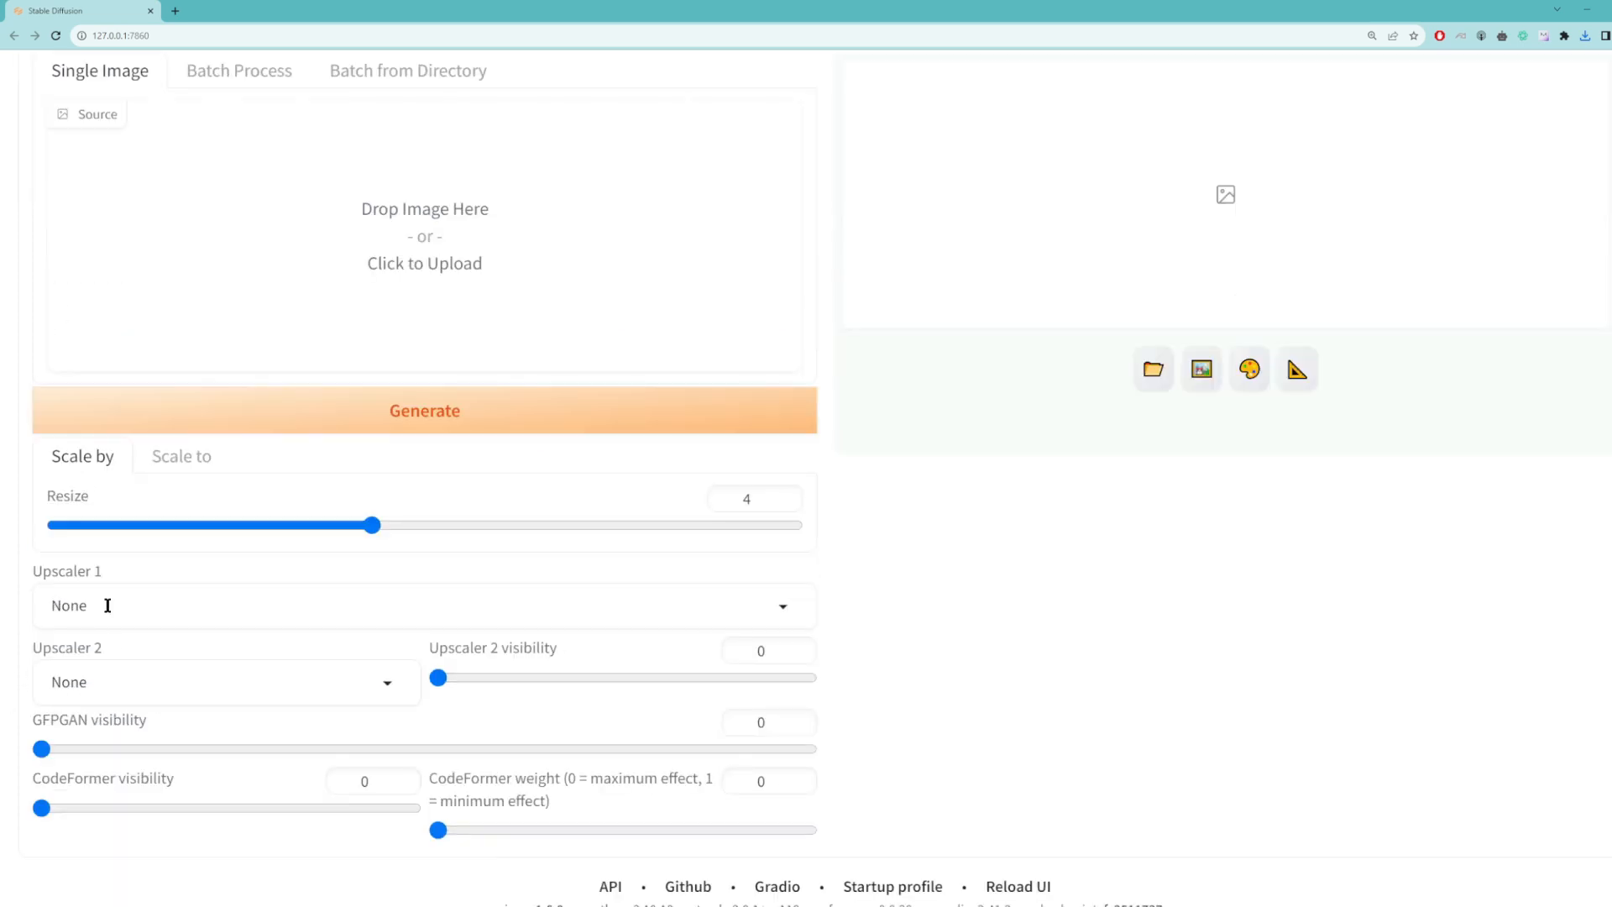
{"action": "left_click", "coordinate": [101, 605]}
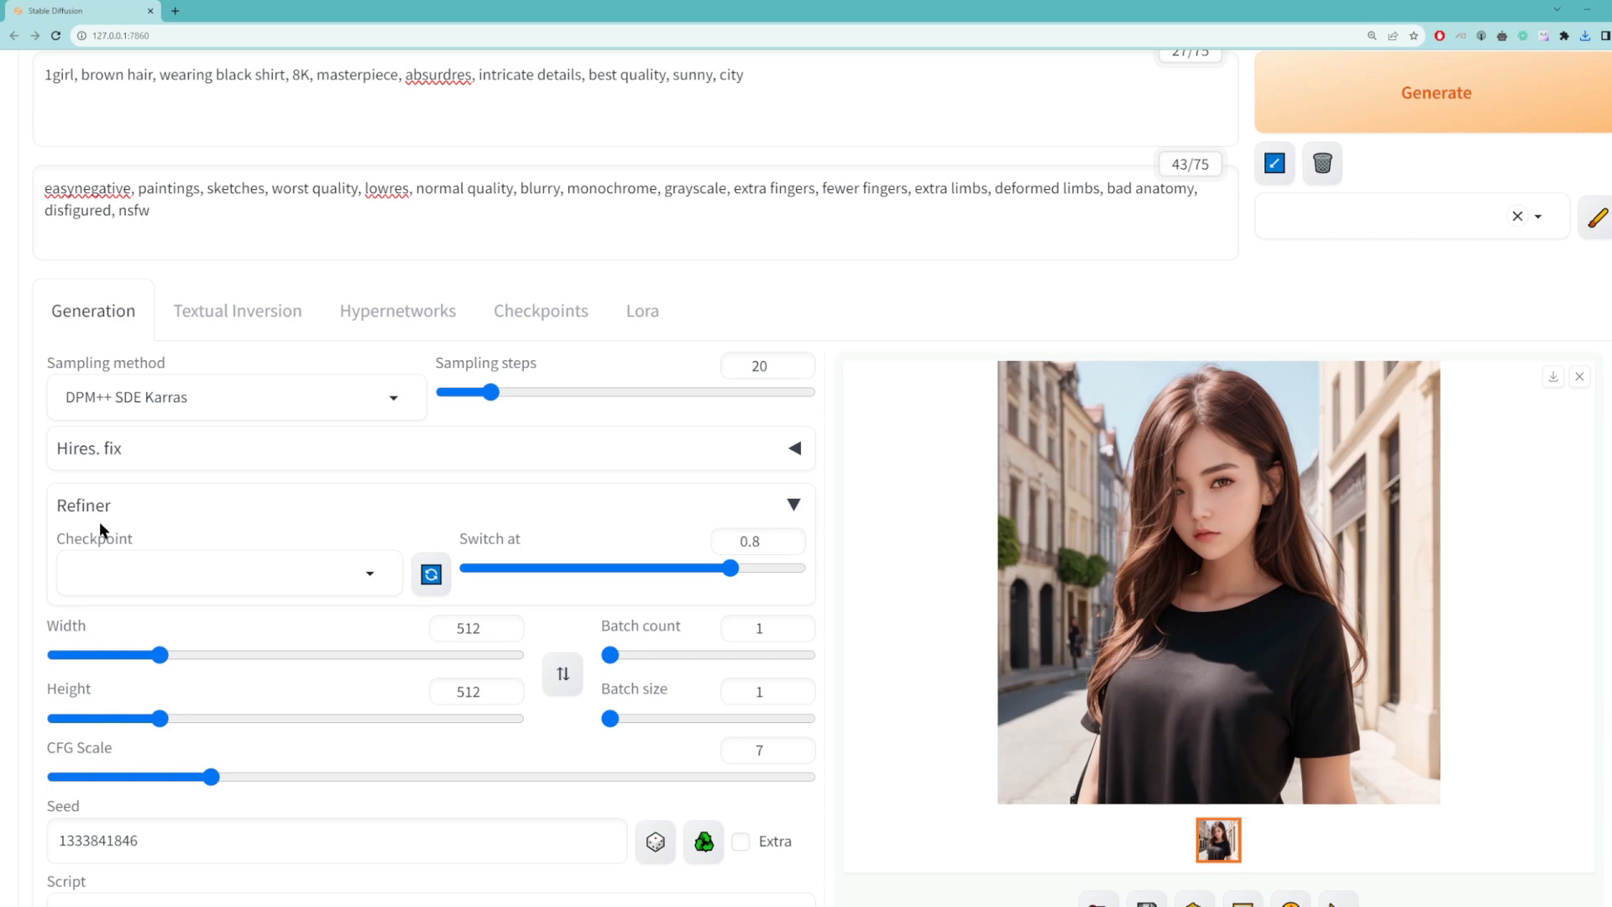
Step: Collapse the Refiner settings and show the list of installed Lora models
{"action": "left_click", "coordinate": [794, 504]}
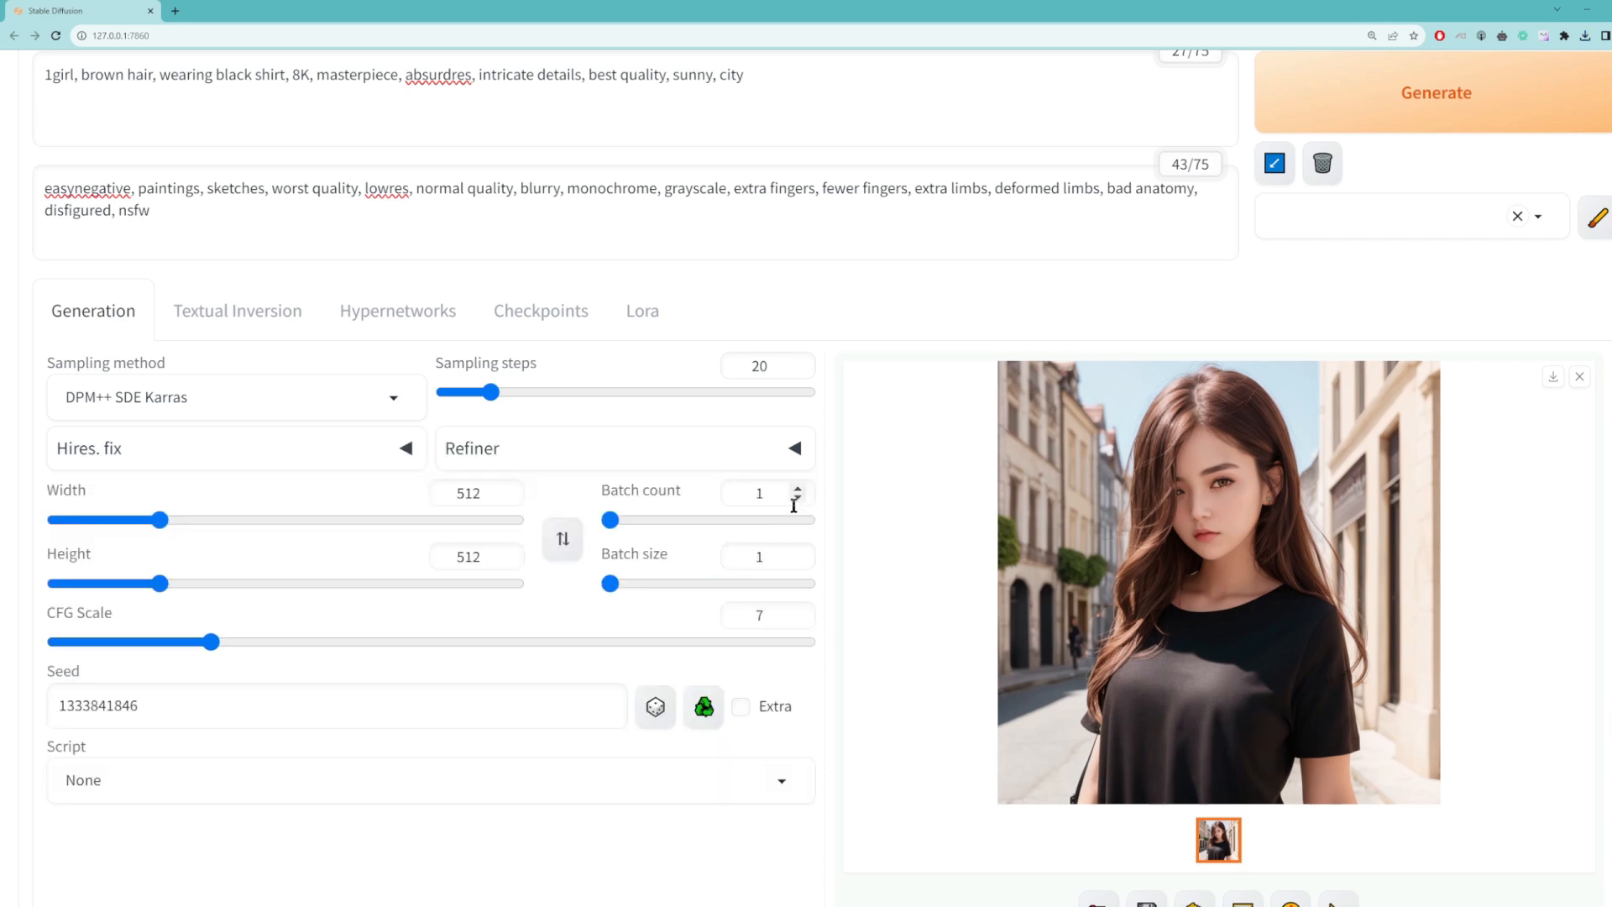
{"action": "left_click", "coordinate": [642, 315]}
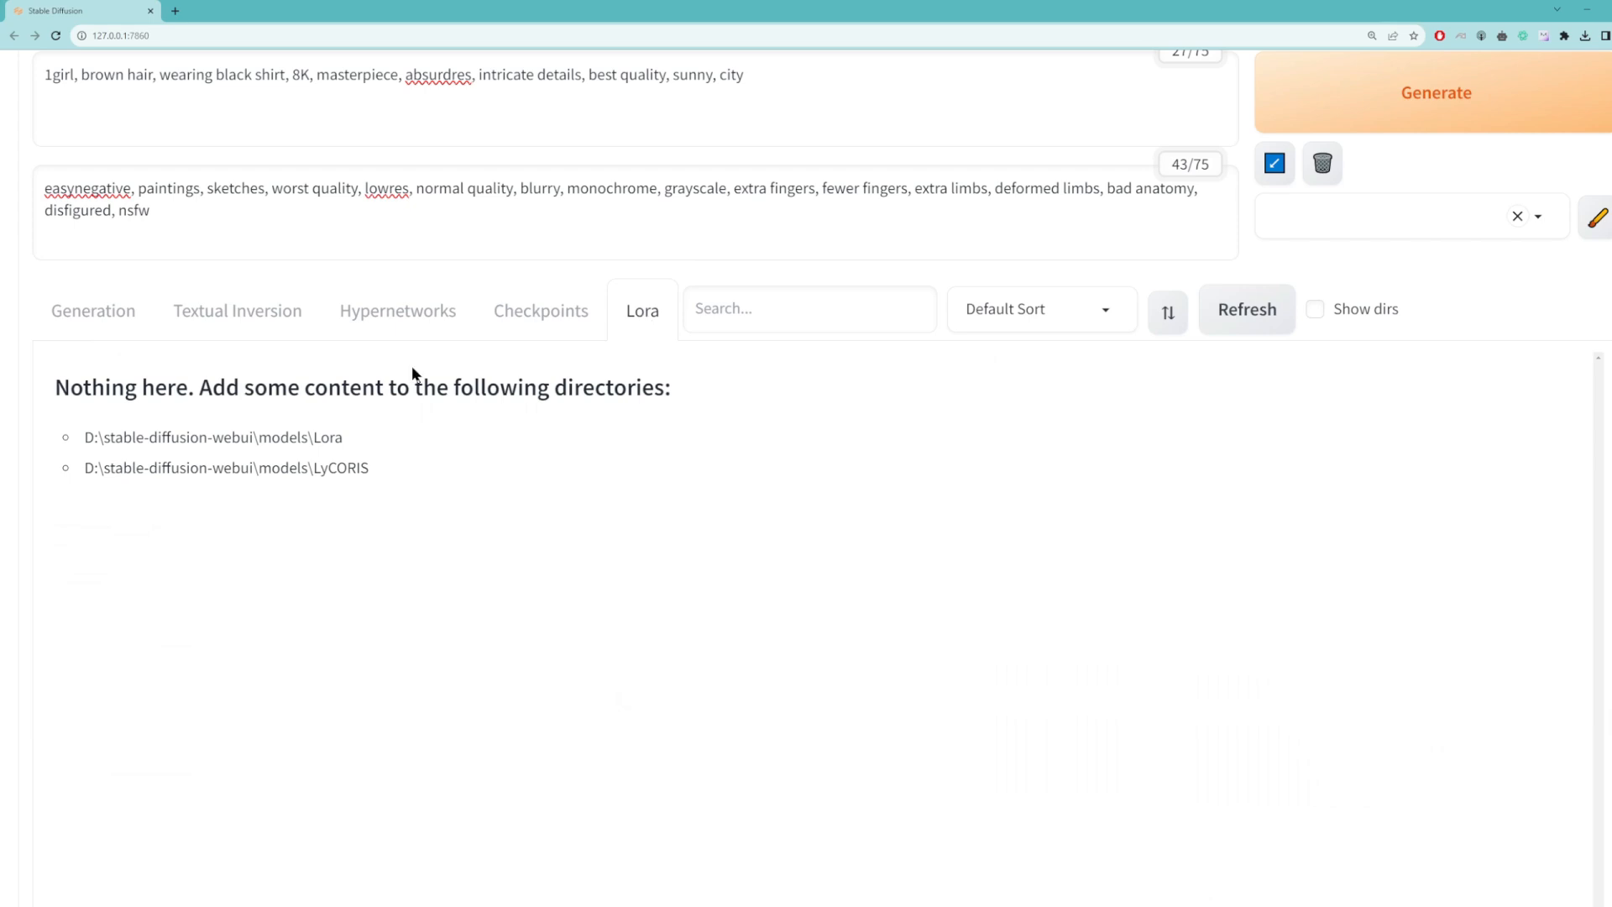
{"action": "scroll", "coordinate": [282, 480], "scroll_direction": "up", "scroll_amount": 2}
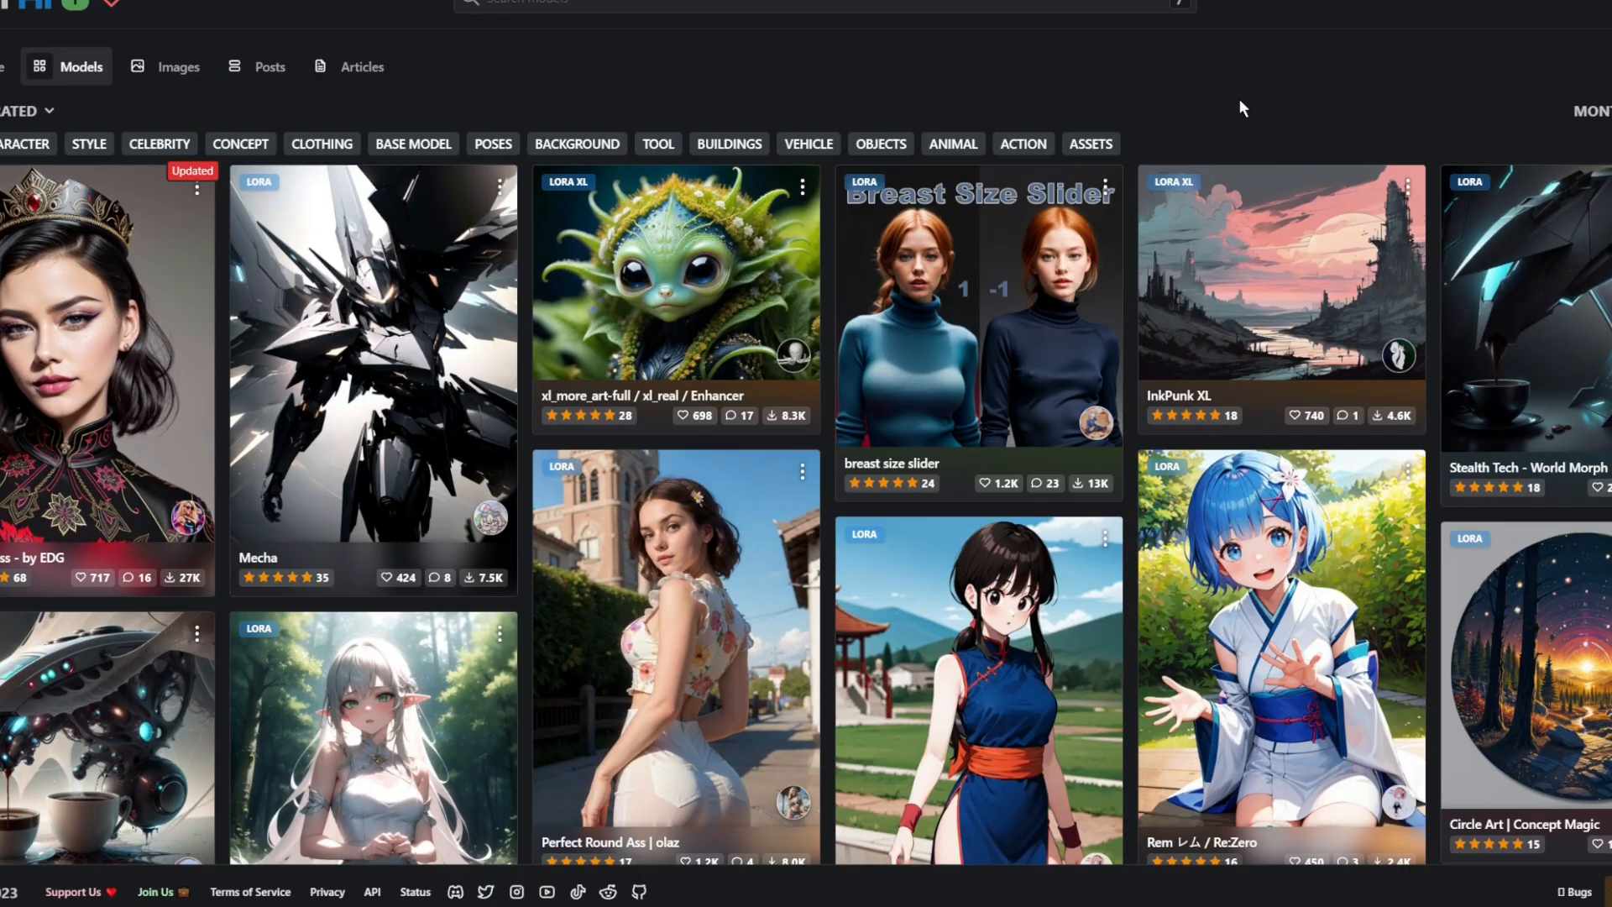
Step: Browse the gallery of LoRA models on Civitai
{"action": "scroll", "coordinate": [1361, 338], "scroll_direction": "down", "scroll_amount": 10}
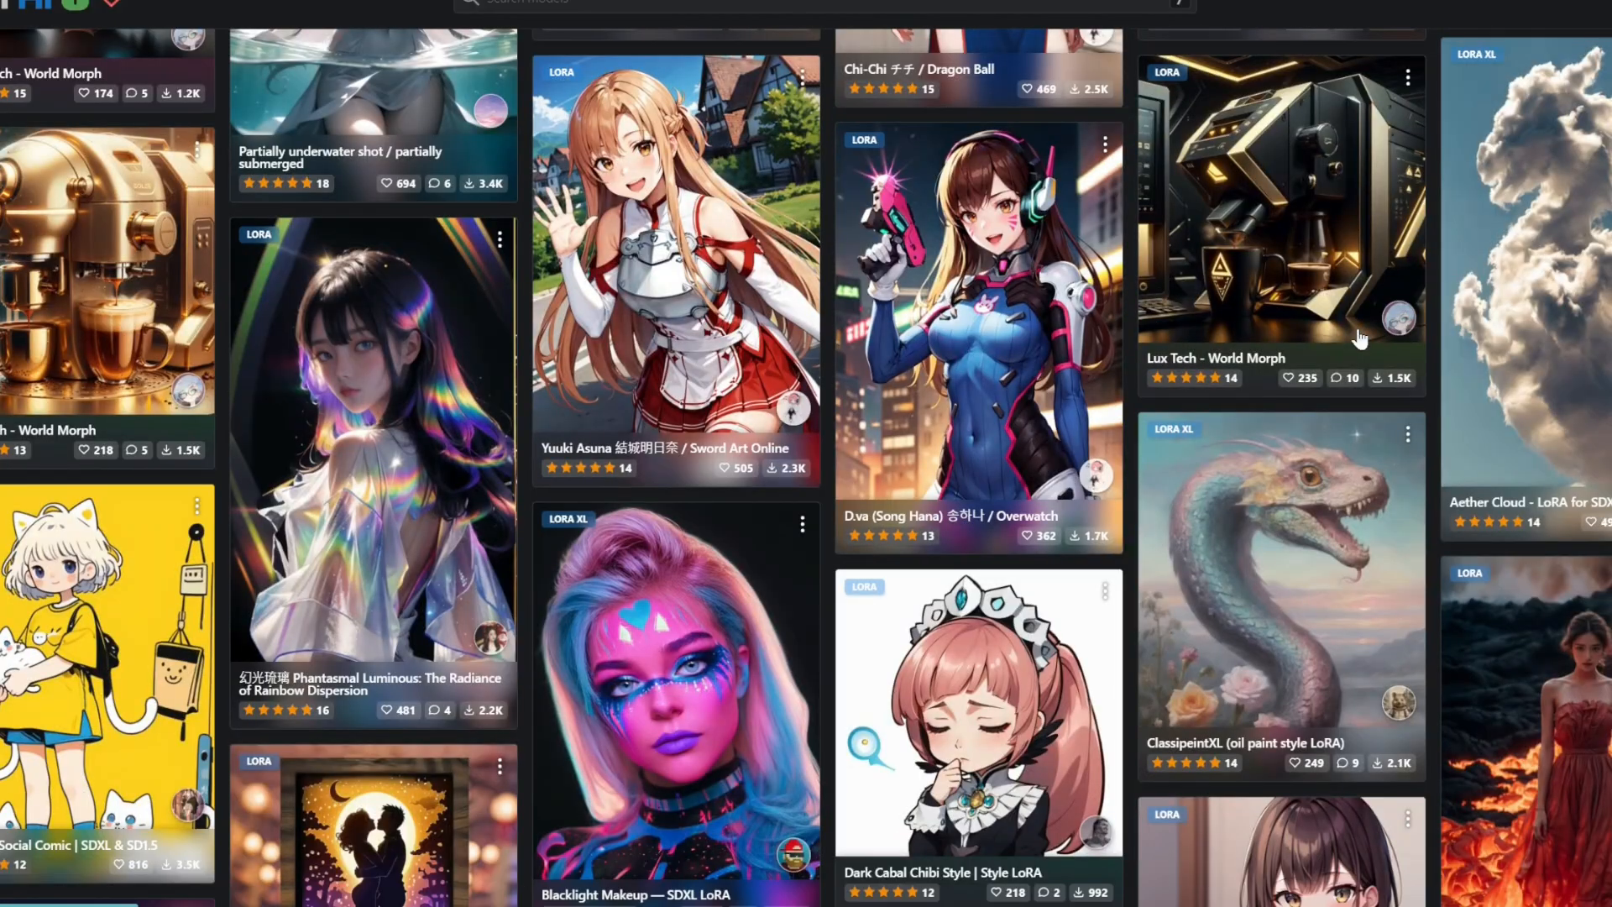
{"action": "scroll", "coordinate": [1360, 338], "scroll_direction": "down", "scroll_amount": 15}
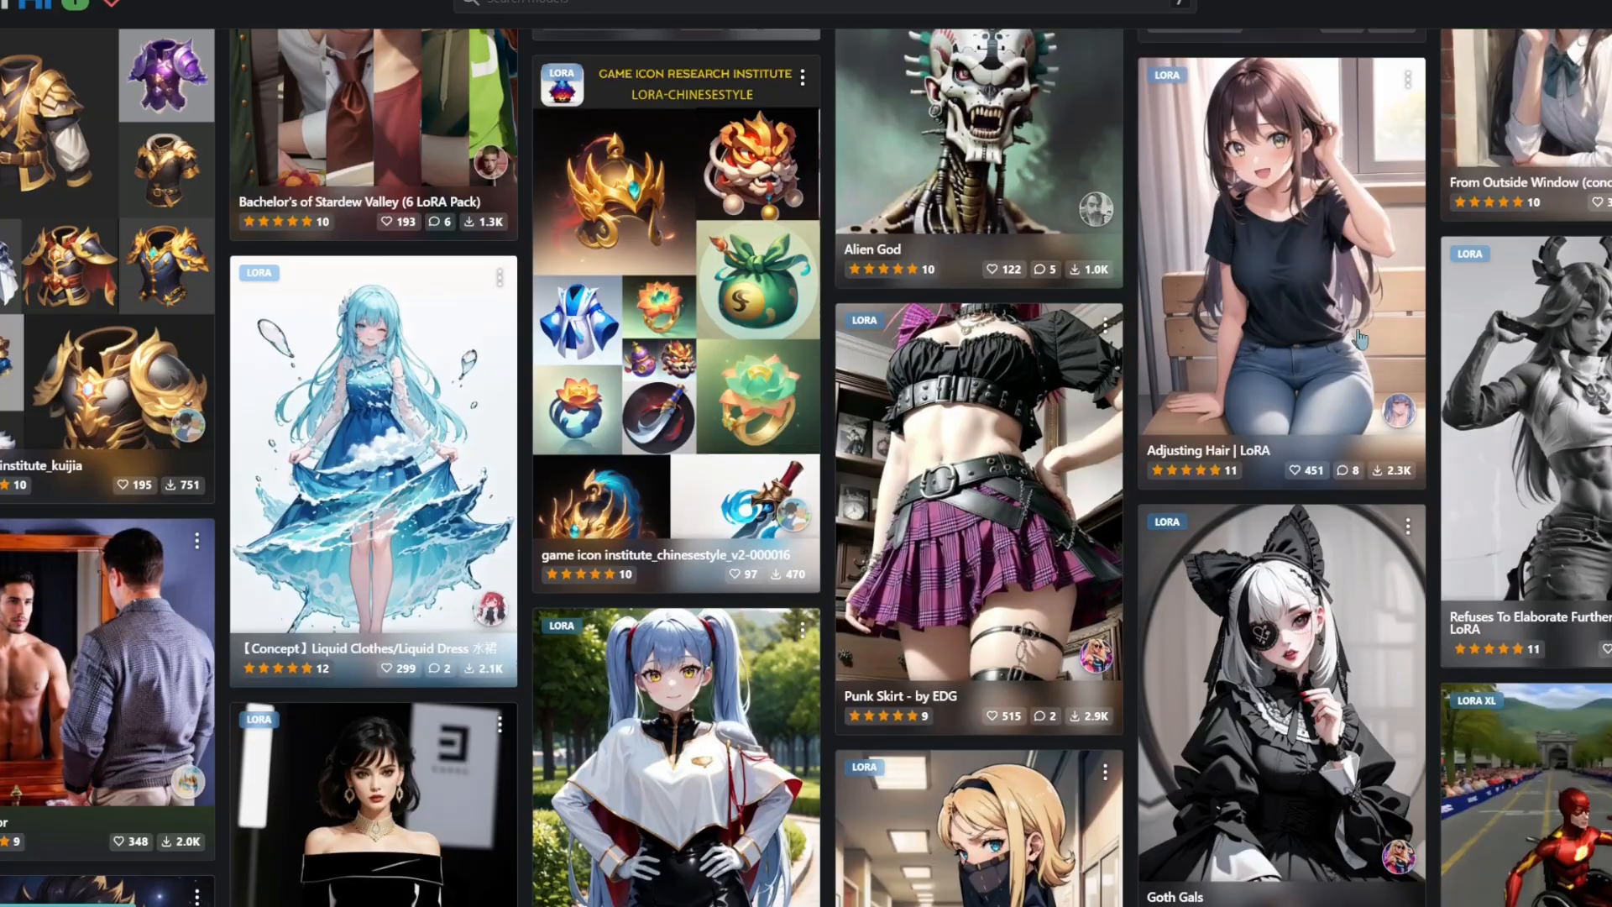
{"action": "scroll", "coordinate": [1360, 338], "scroll_direction": "down", "scroll_amount": 8}
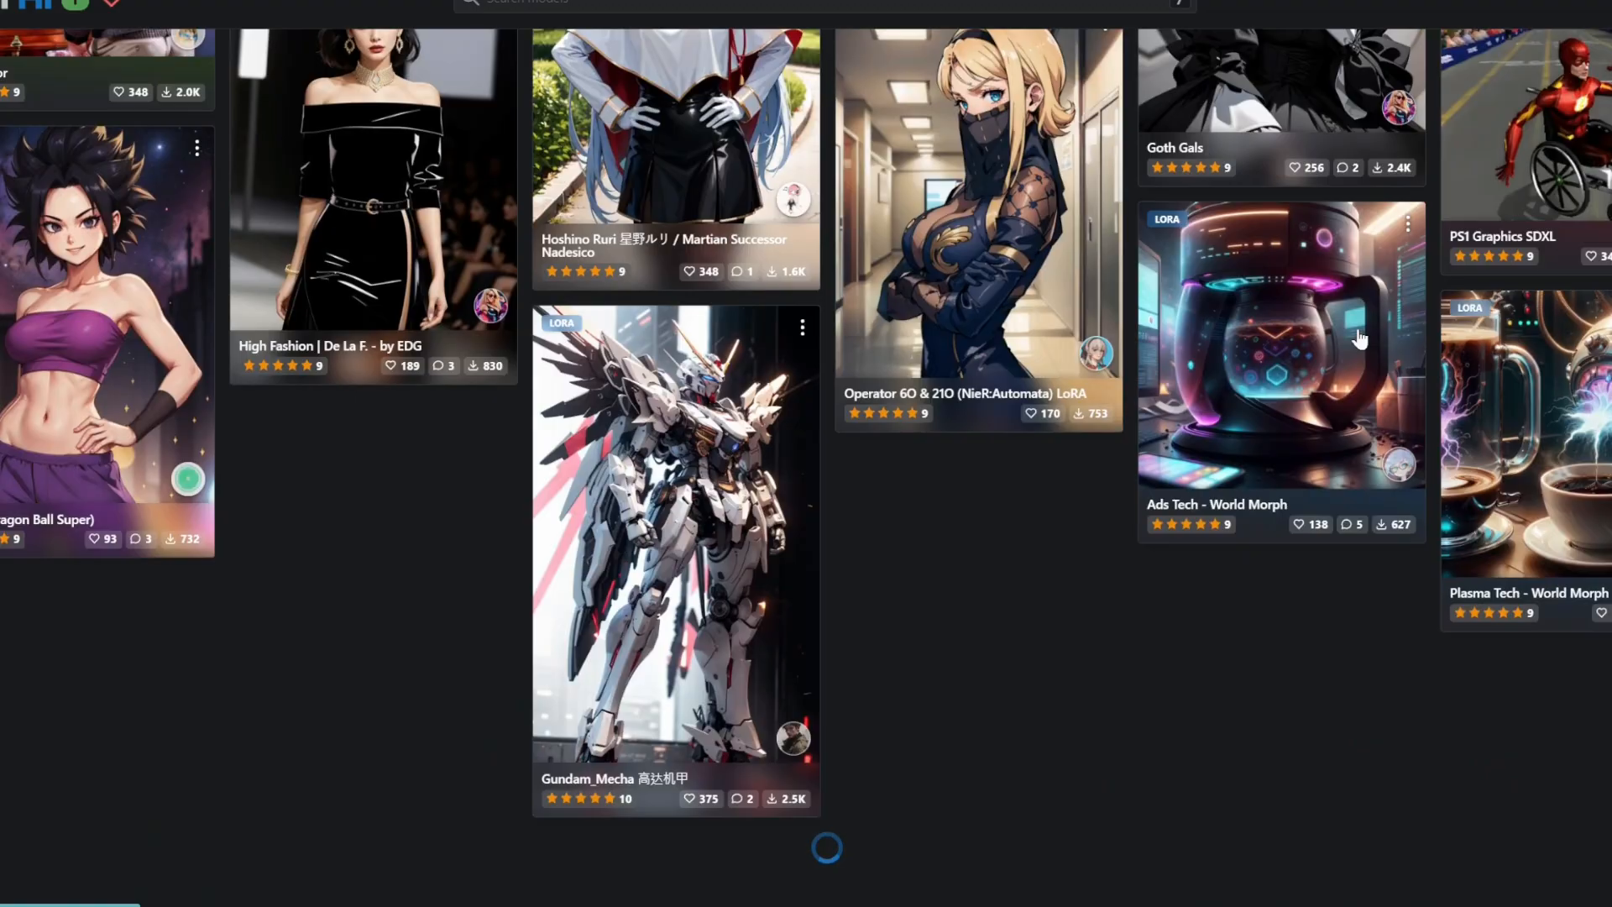
{"action": "scroll", "coordinate": [1360, 338], "scroll_direction": "down", "scroll_amount": 8}
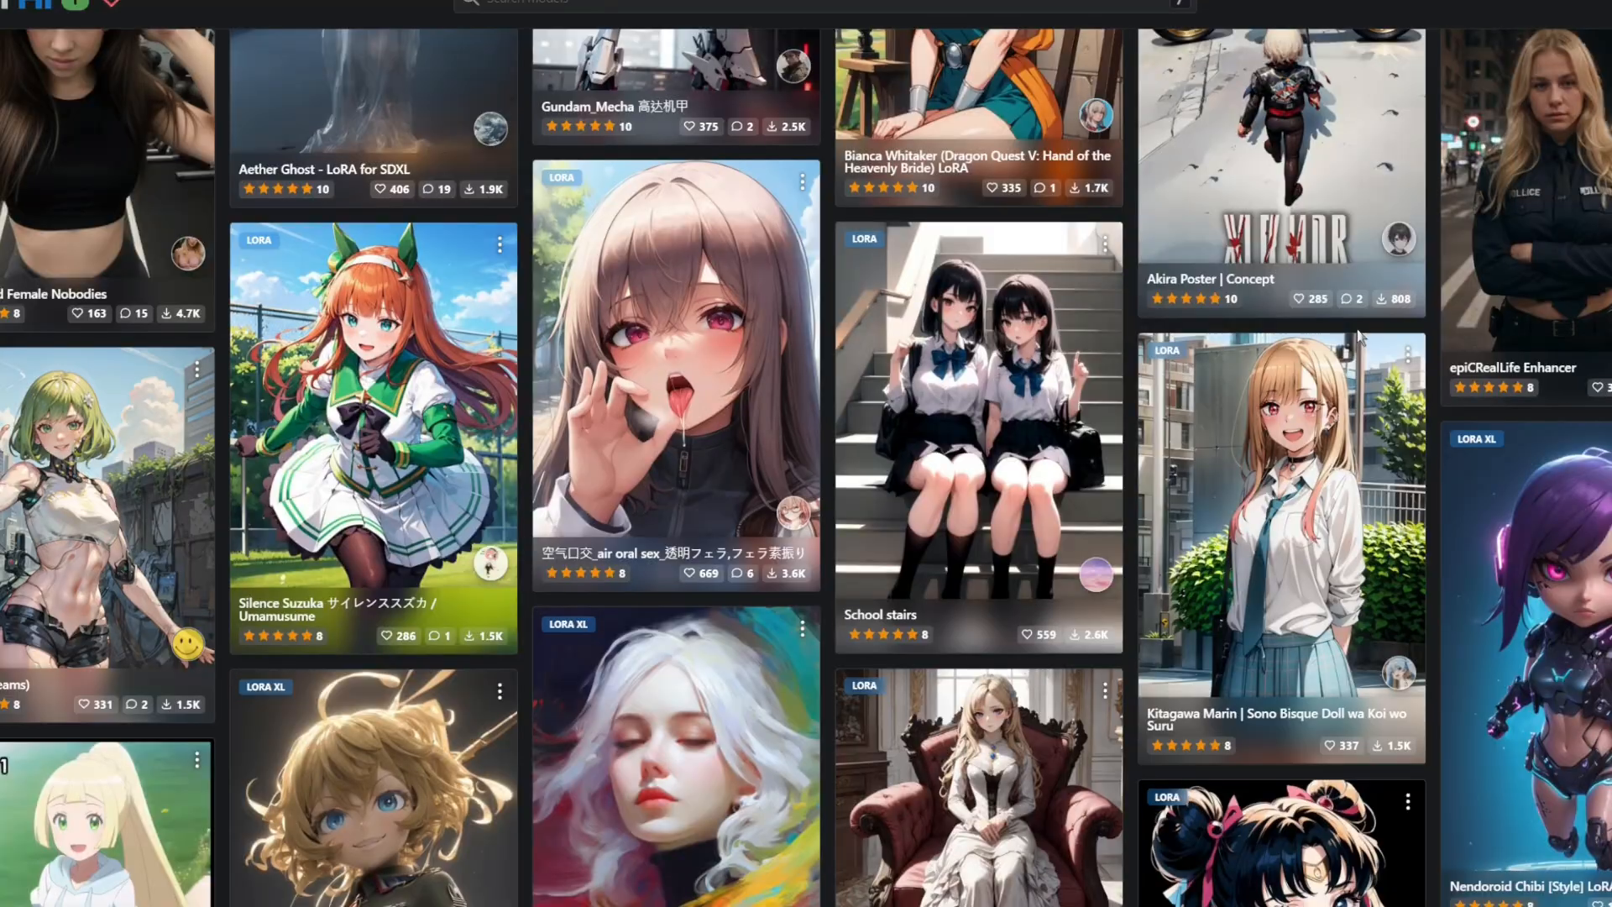
{"action": "scroll", "coordinate": [1361, 338], "scroll_direction": "up", "scroll_amount": 20}
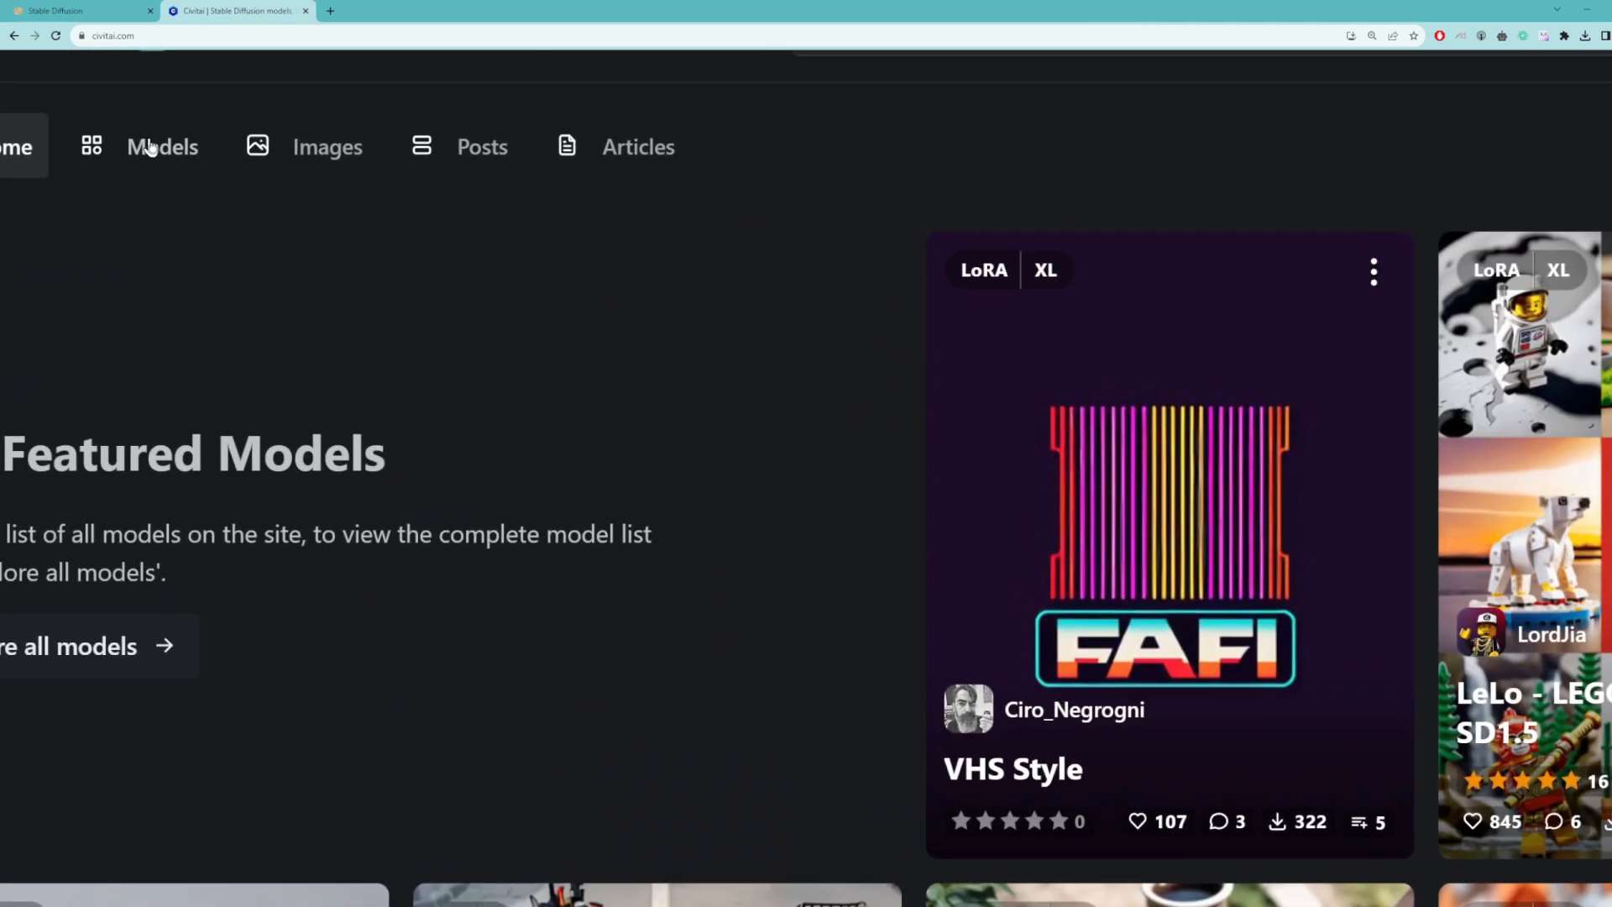
Step: Filter the Civitai models list to the LoRA type instead of Checkpoint and look through it
{"action": "left_click", "coordinate": [150, 148]}
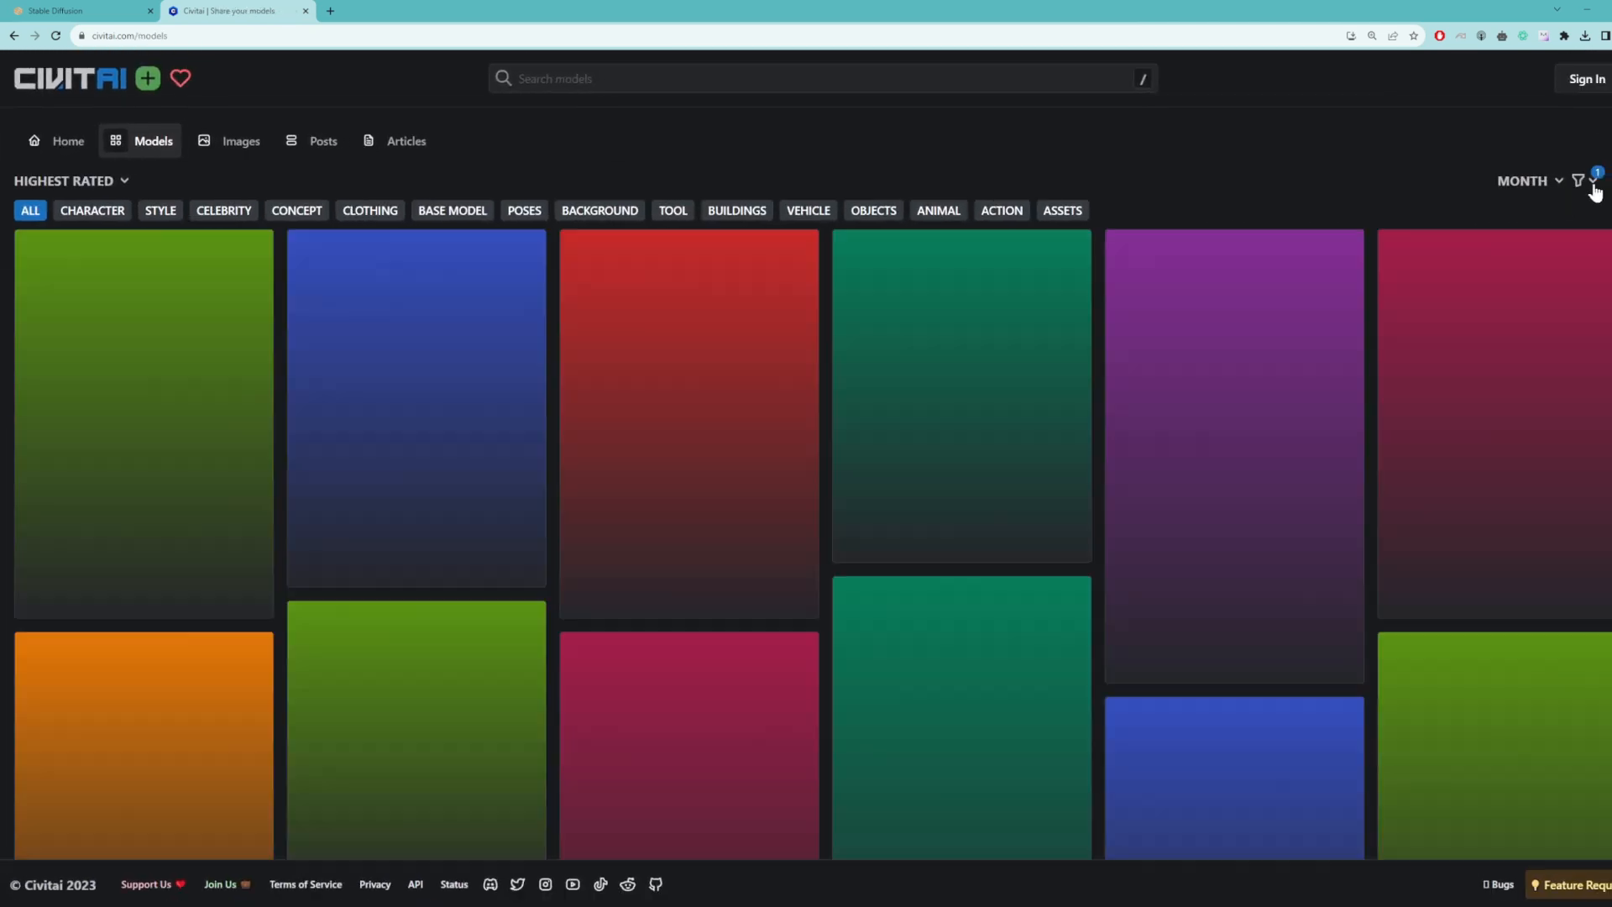
{"action": "left_click", "coordinate": [1584, 181]}
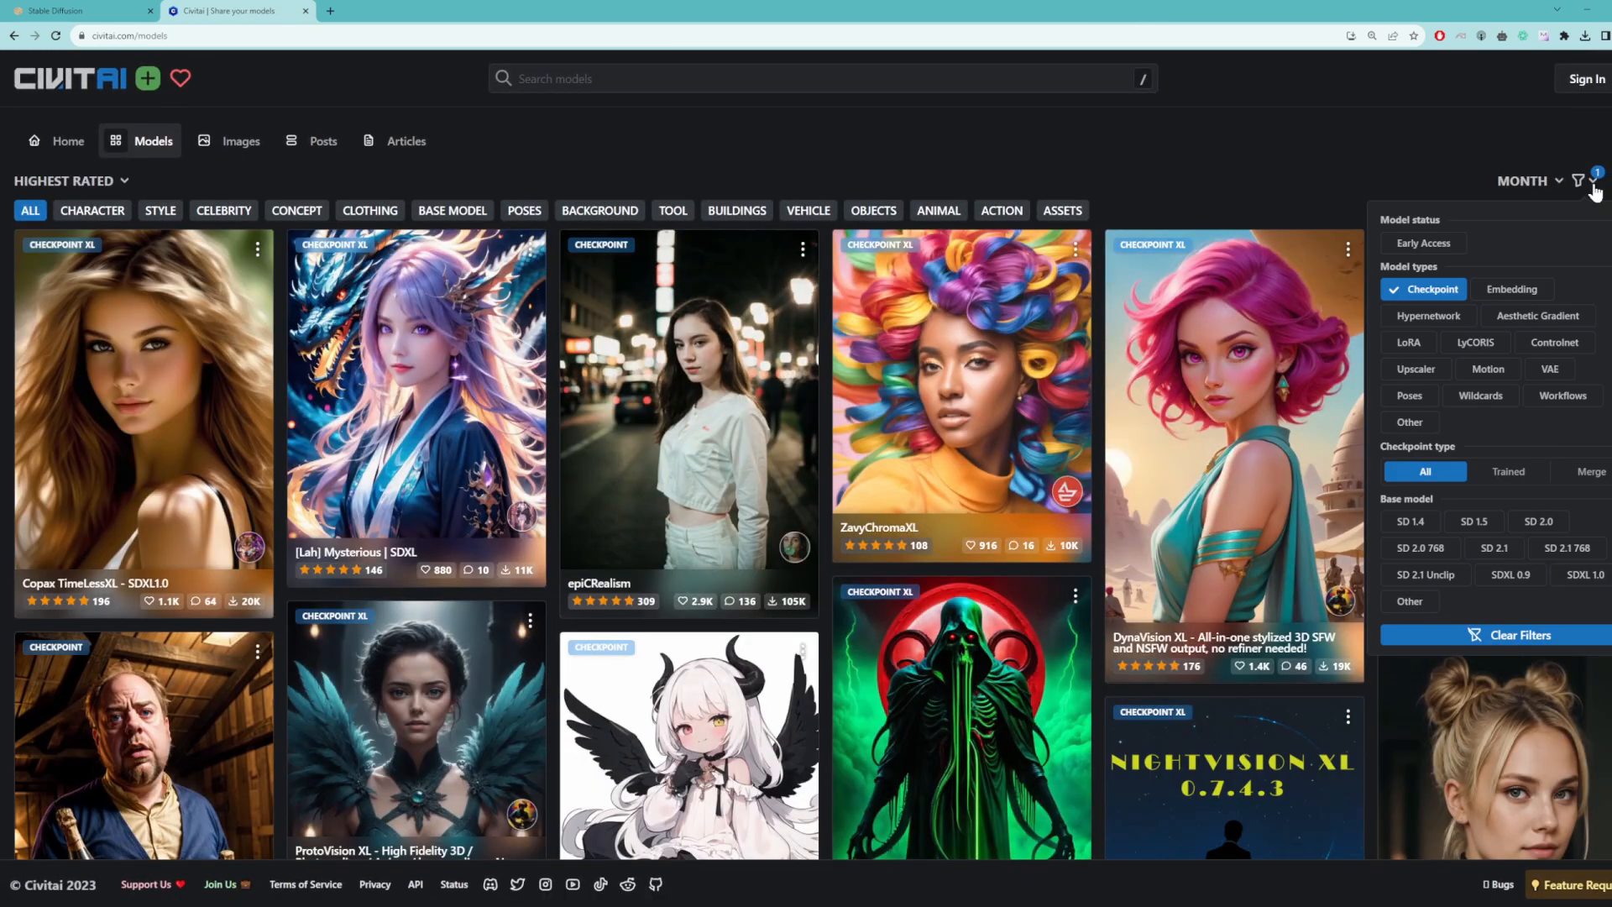
{"action": "left_click", "coordinate": [1424, 290]}
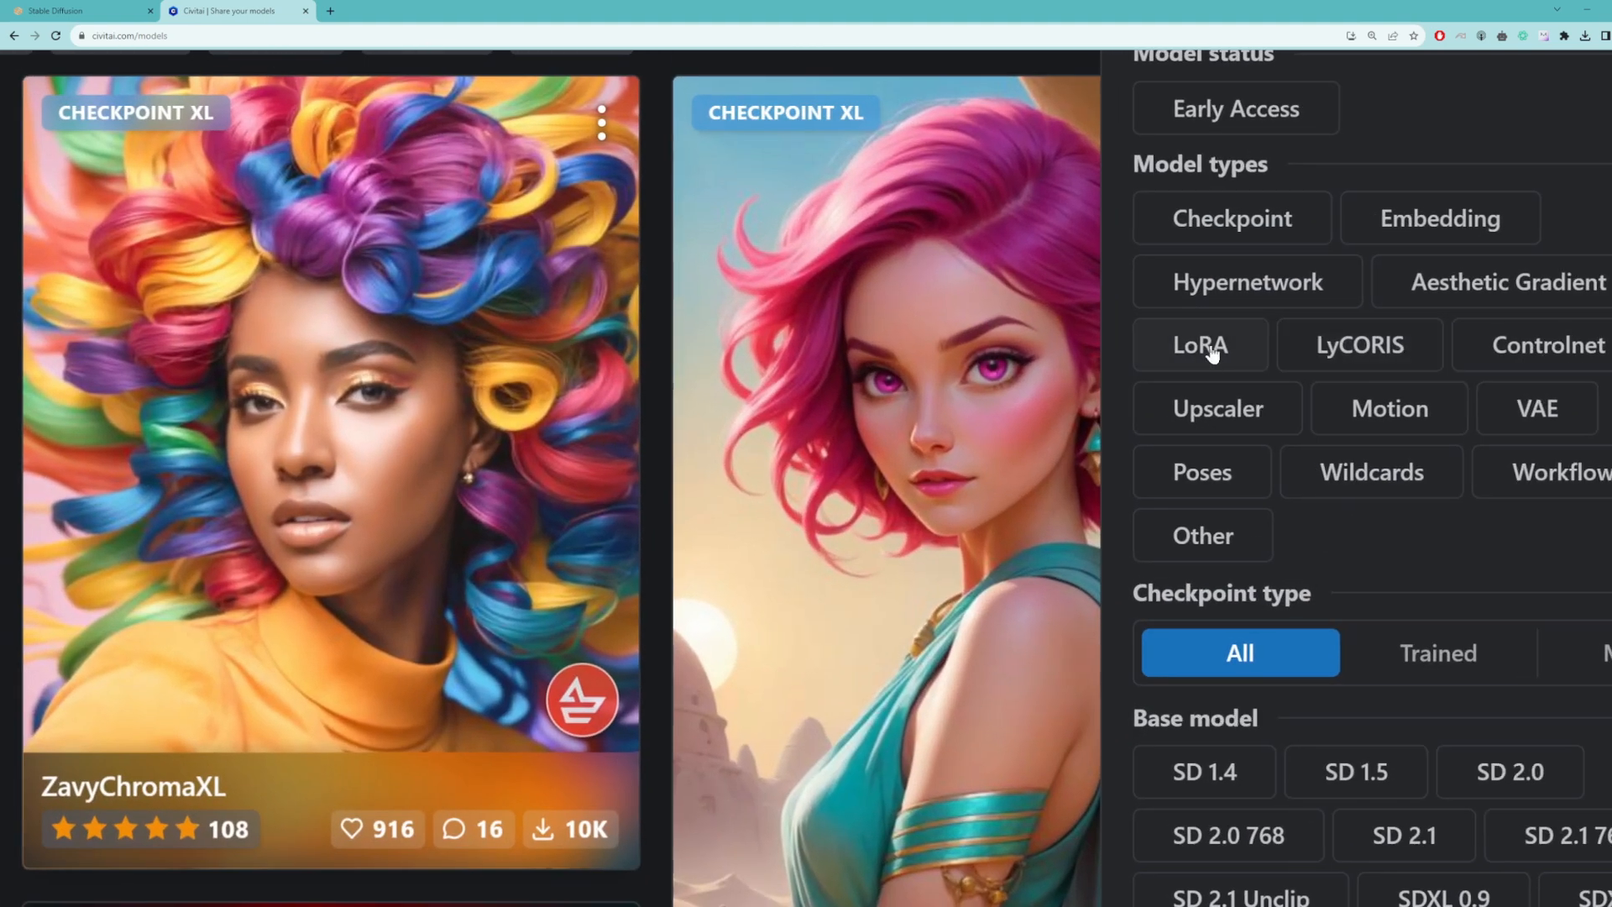
{"action": "left_click", "coordinate": [1200, 346]}
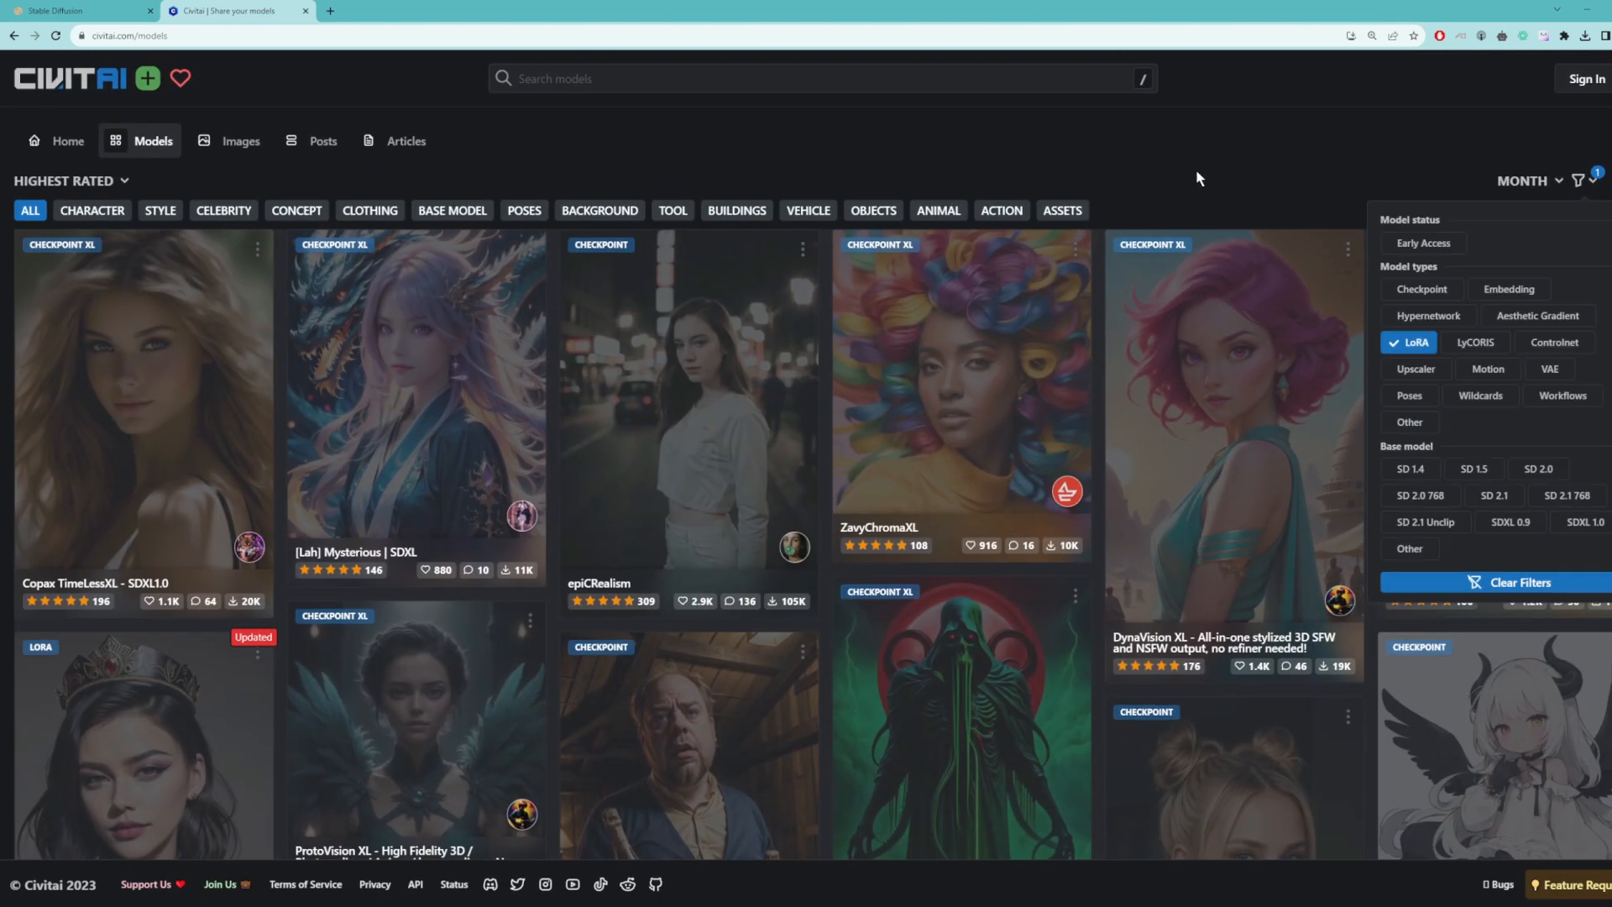
{"action": "left_click", "coordinate": [1198, 178]}
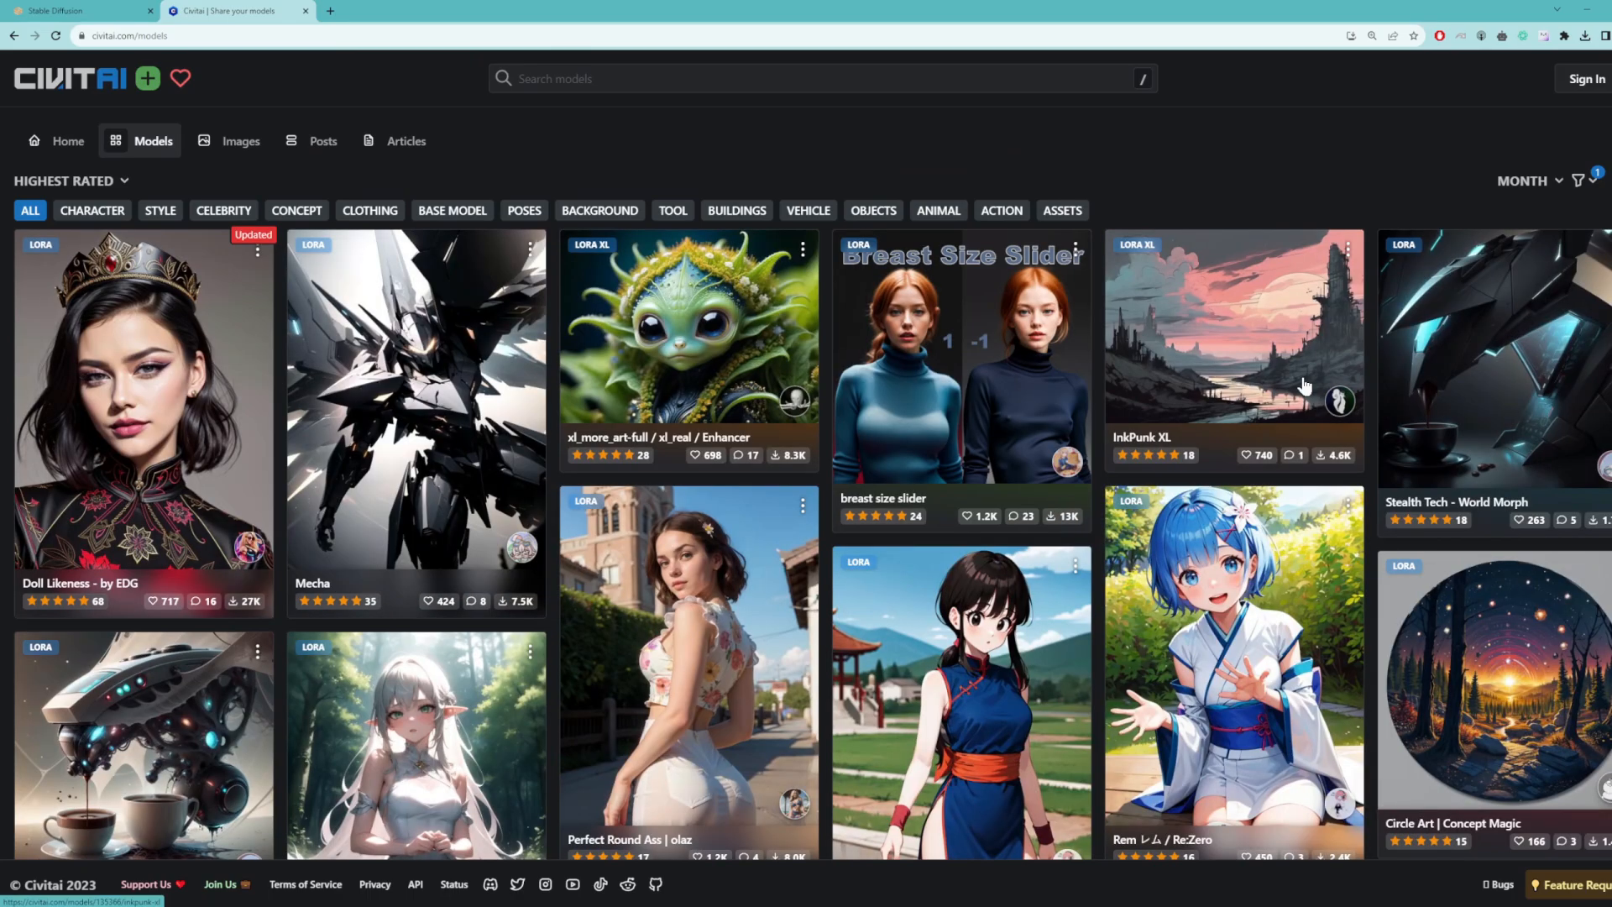
{"action": "scroll", "coordinate": [1304, 385], "scroll_direction": "down", "scroll_amount": 5}
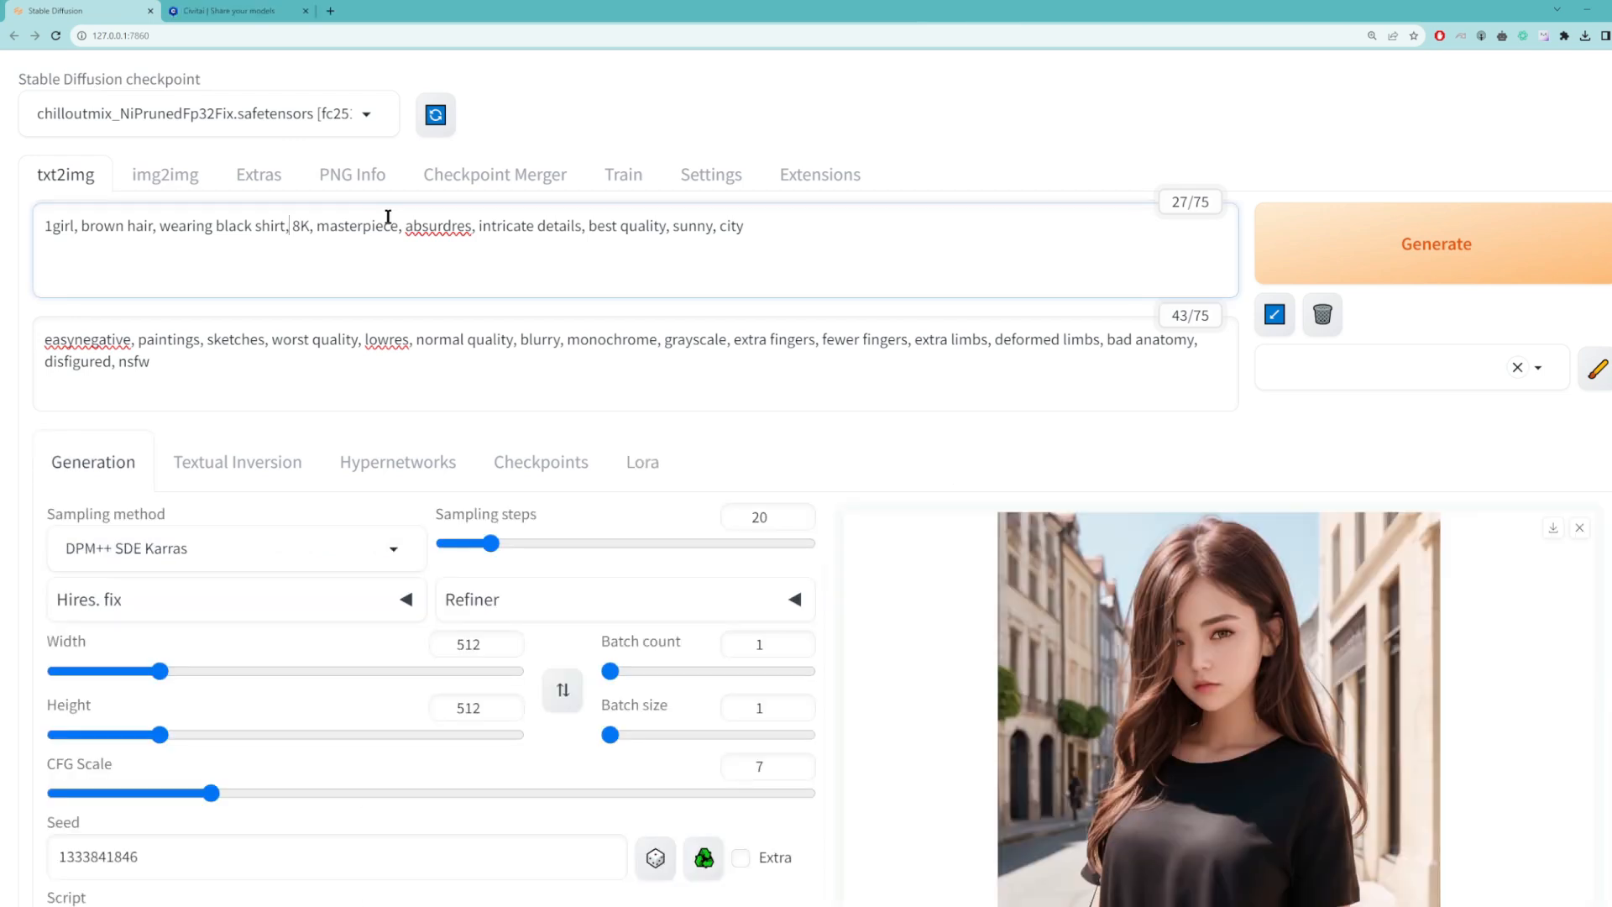
Step: In the Stable Diffusion web UI, add "with capybara," after "wearing black shirt," in the positive prompt and generate an image with seed -1
{"action": "type", "text": "with capyb"}
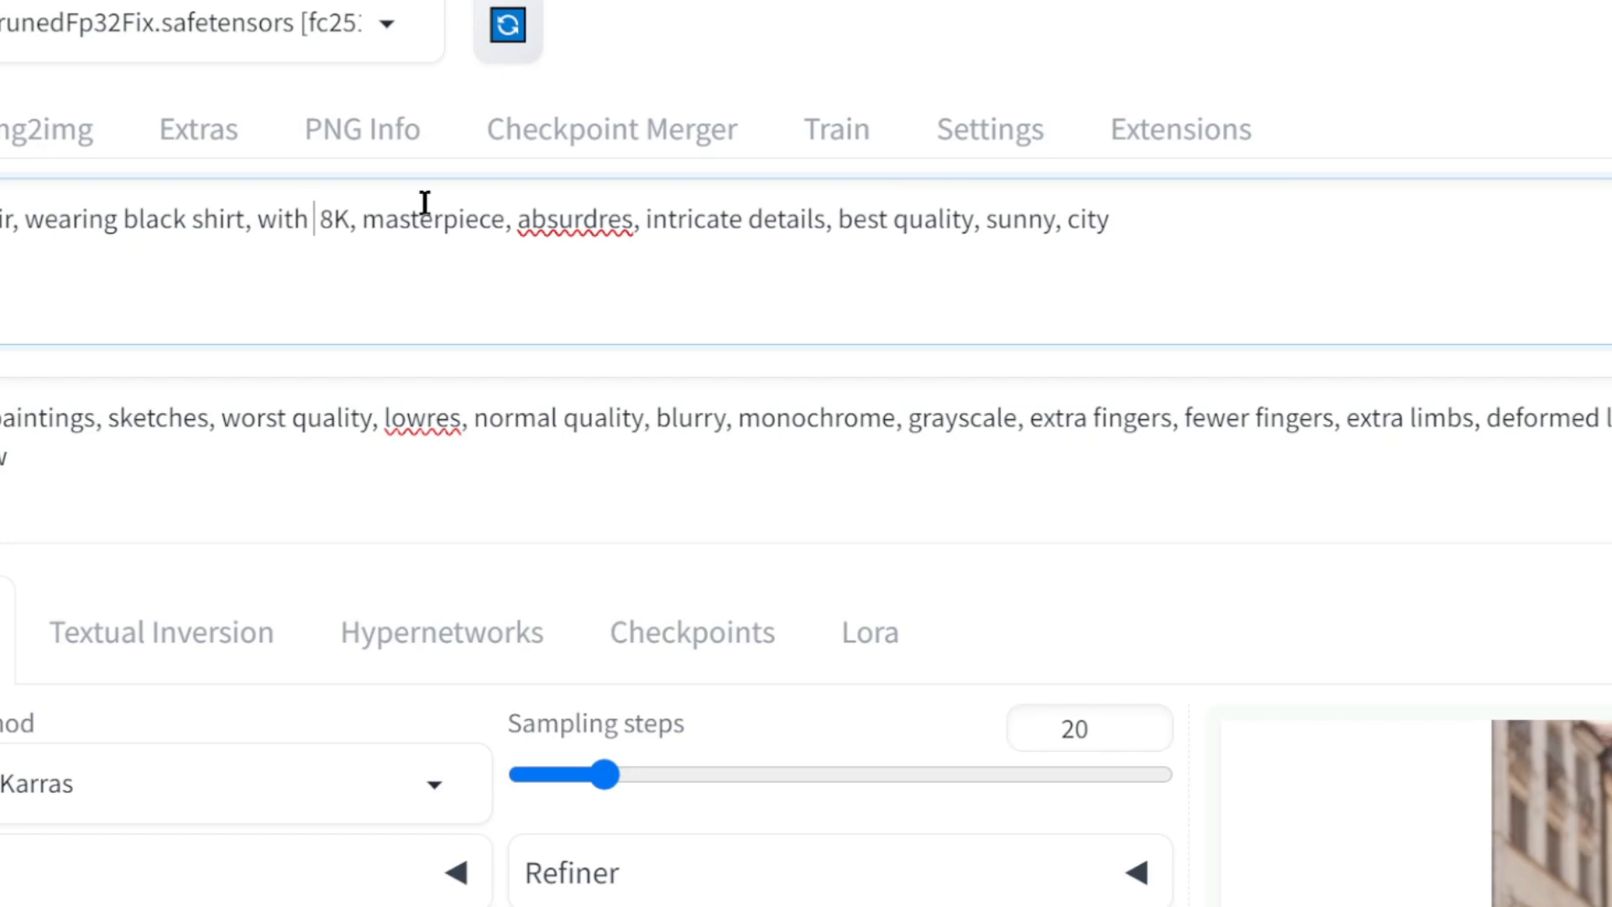
{"action": "type", "text": "ara,"}
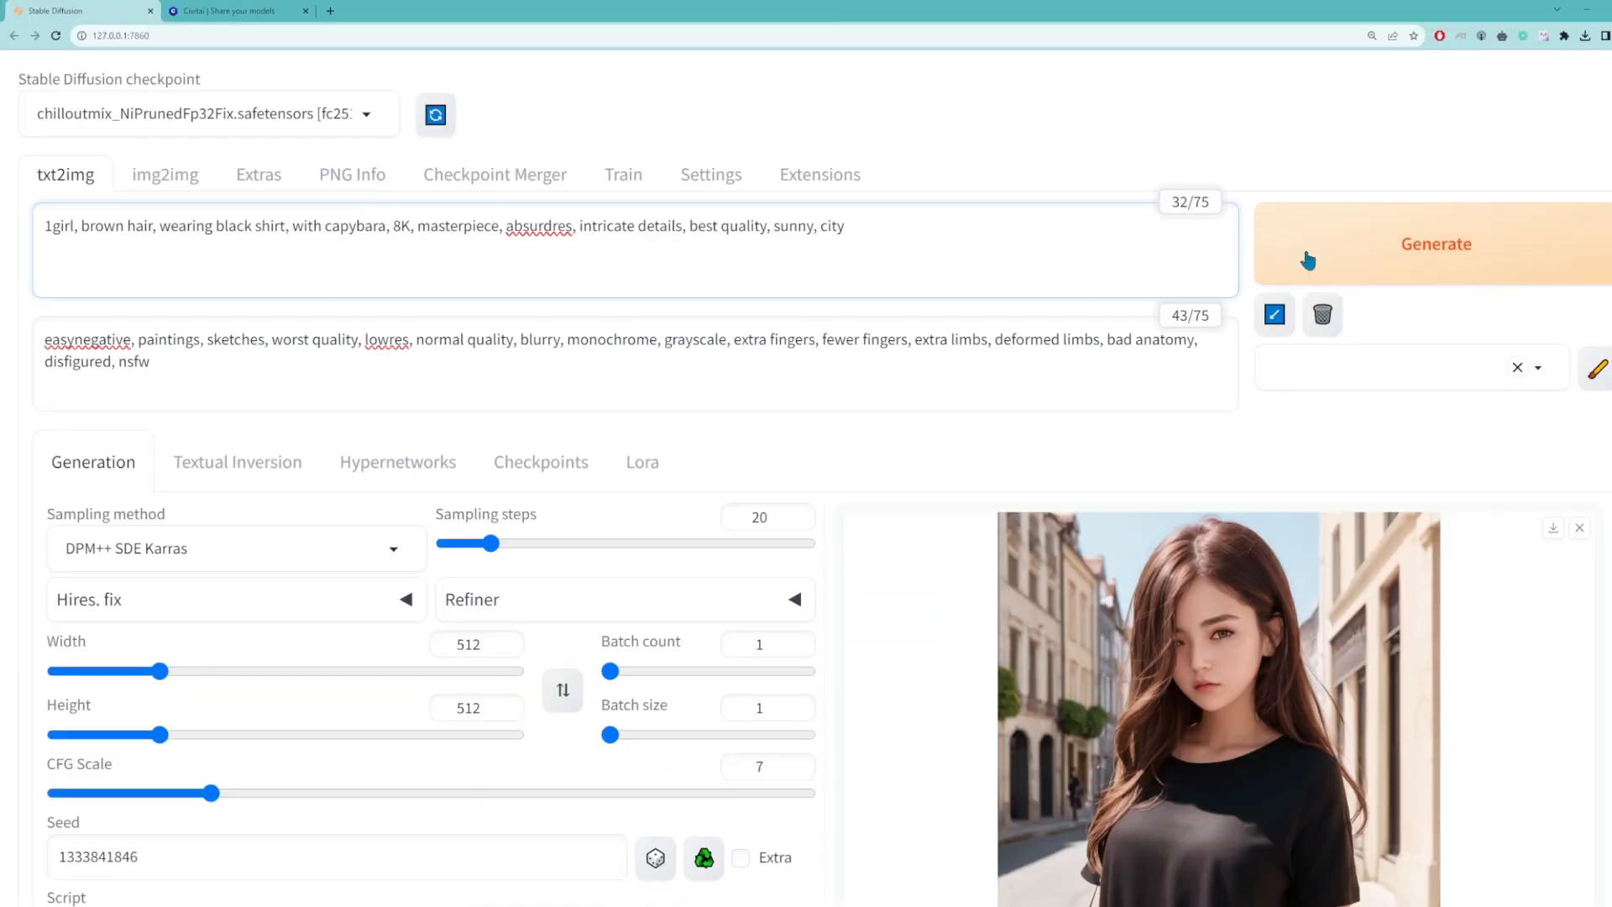
{"action": "left_click", "coordinate": [1308, 257]}
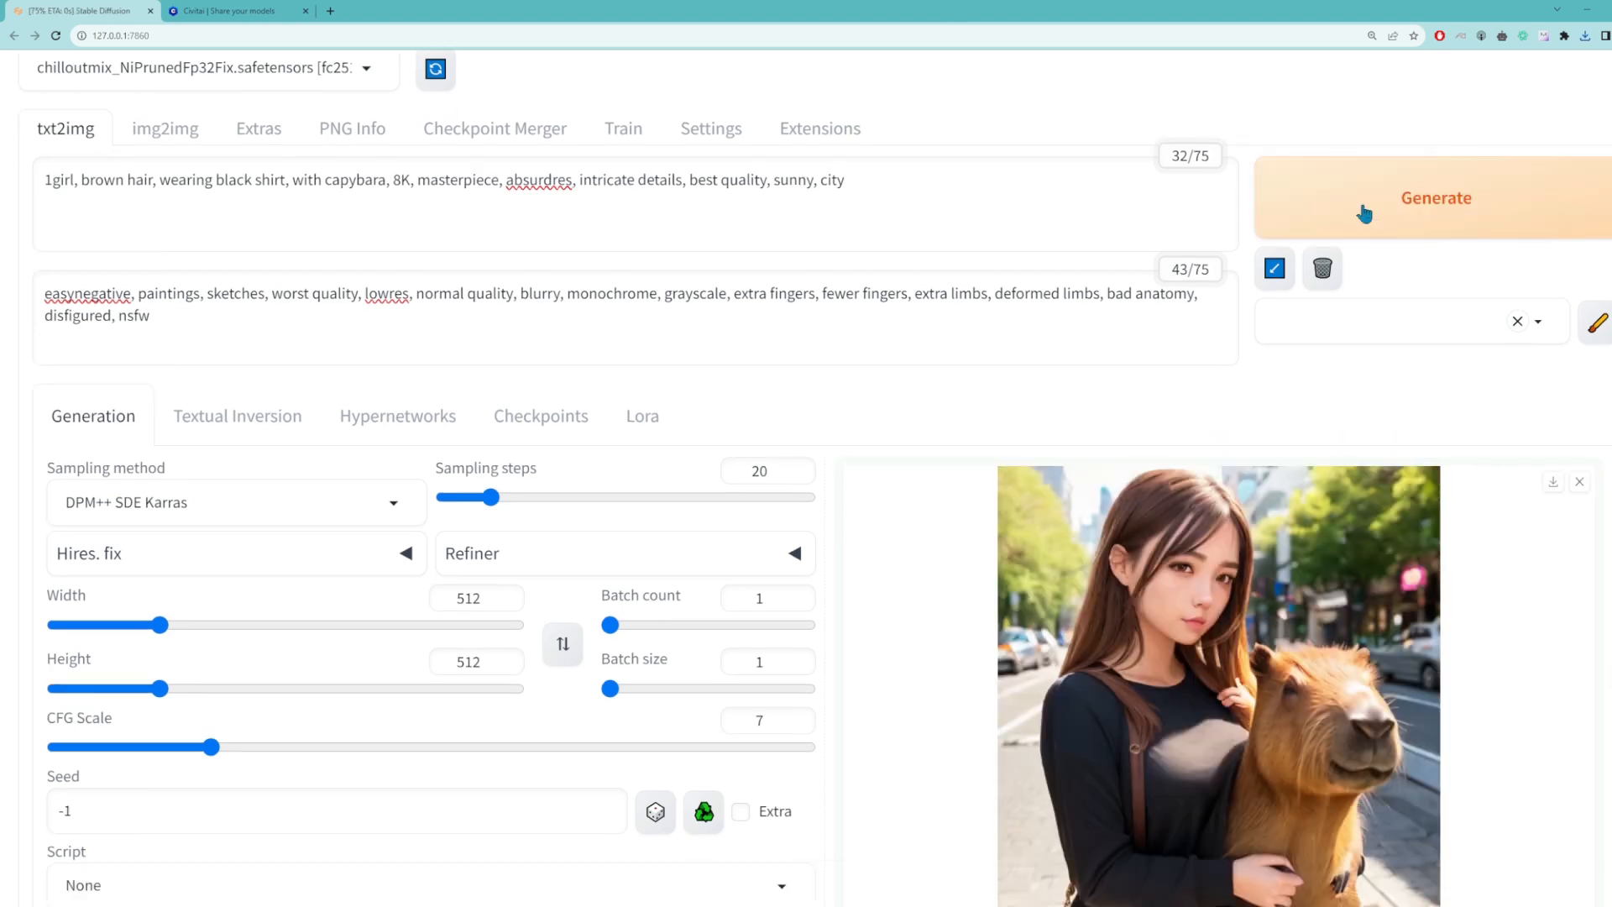
{"action": "scroll", "coordinate": [1364, 218], "scroll_direction": "down", "scroll_amount": 3}
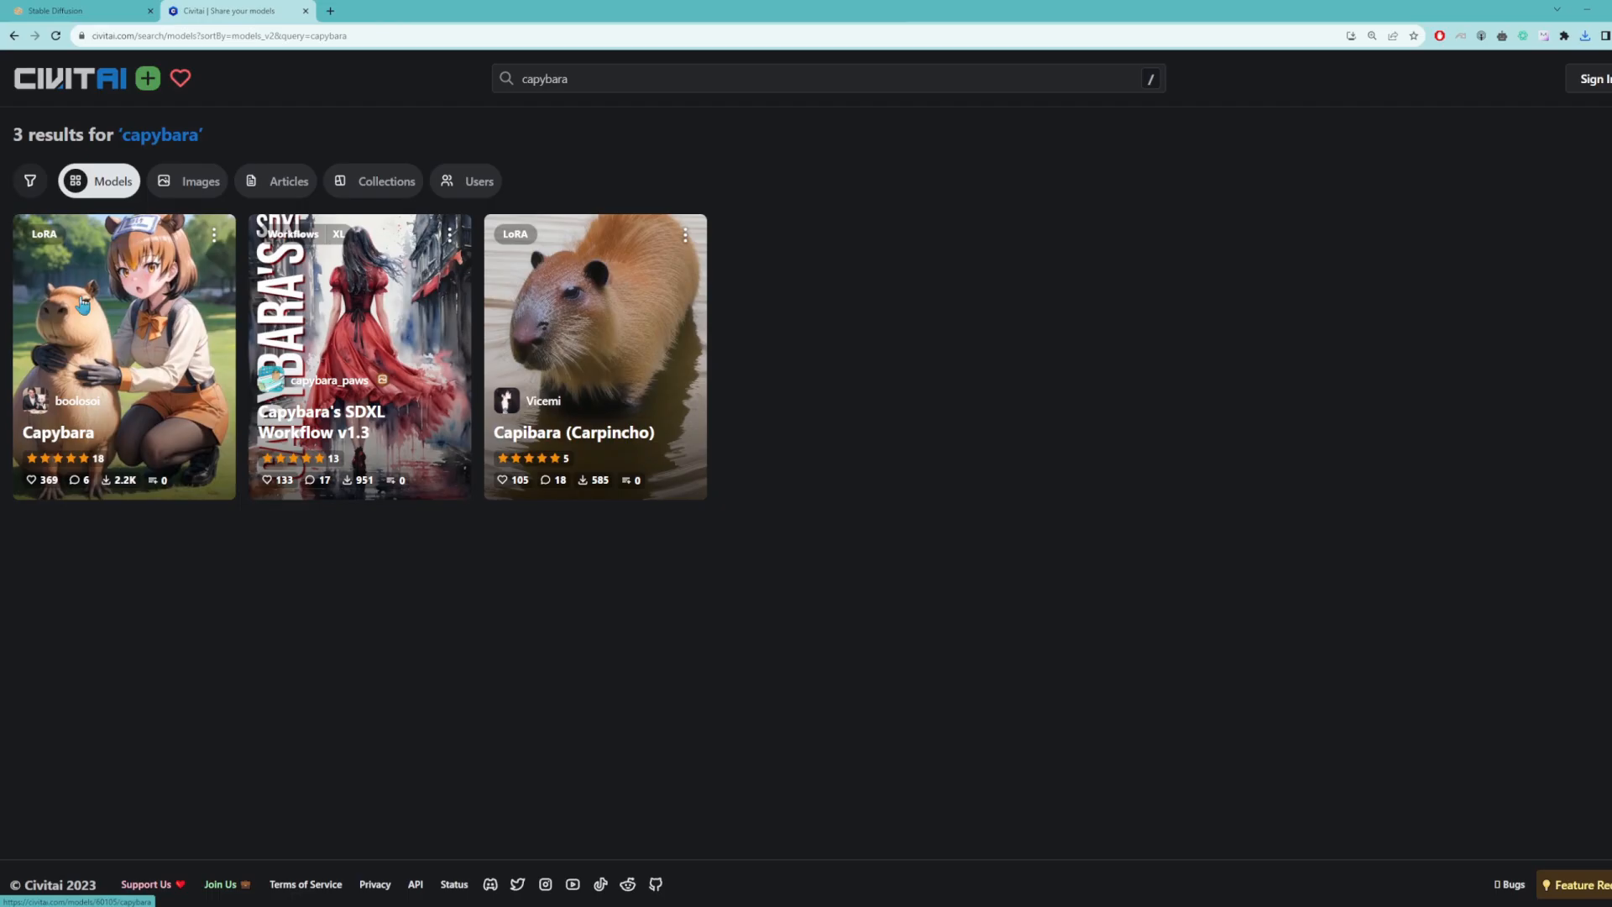
Step: Download the Capybara v1.0 LoRA from Civitai as capi-09.safetensors into stable-diffusion-webui\models\Lora
{"action": "left_click", "coordinate": [82, 303]}
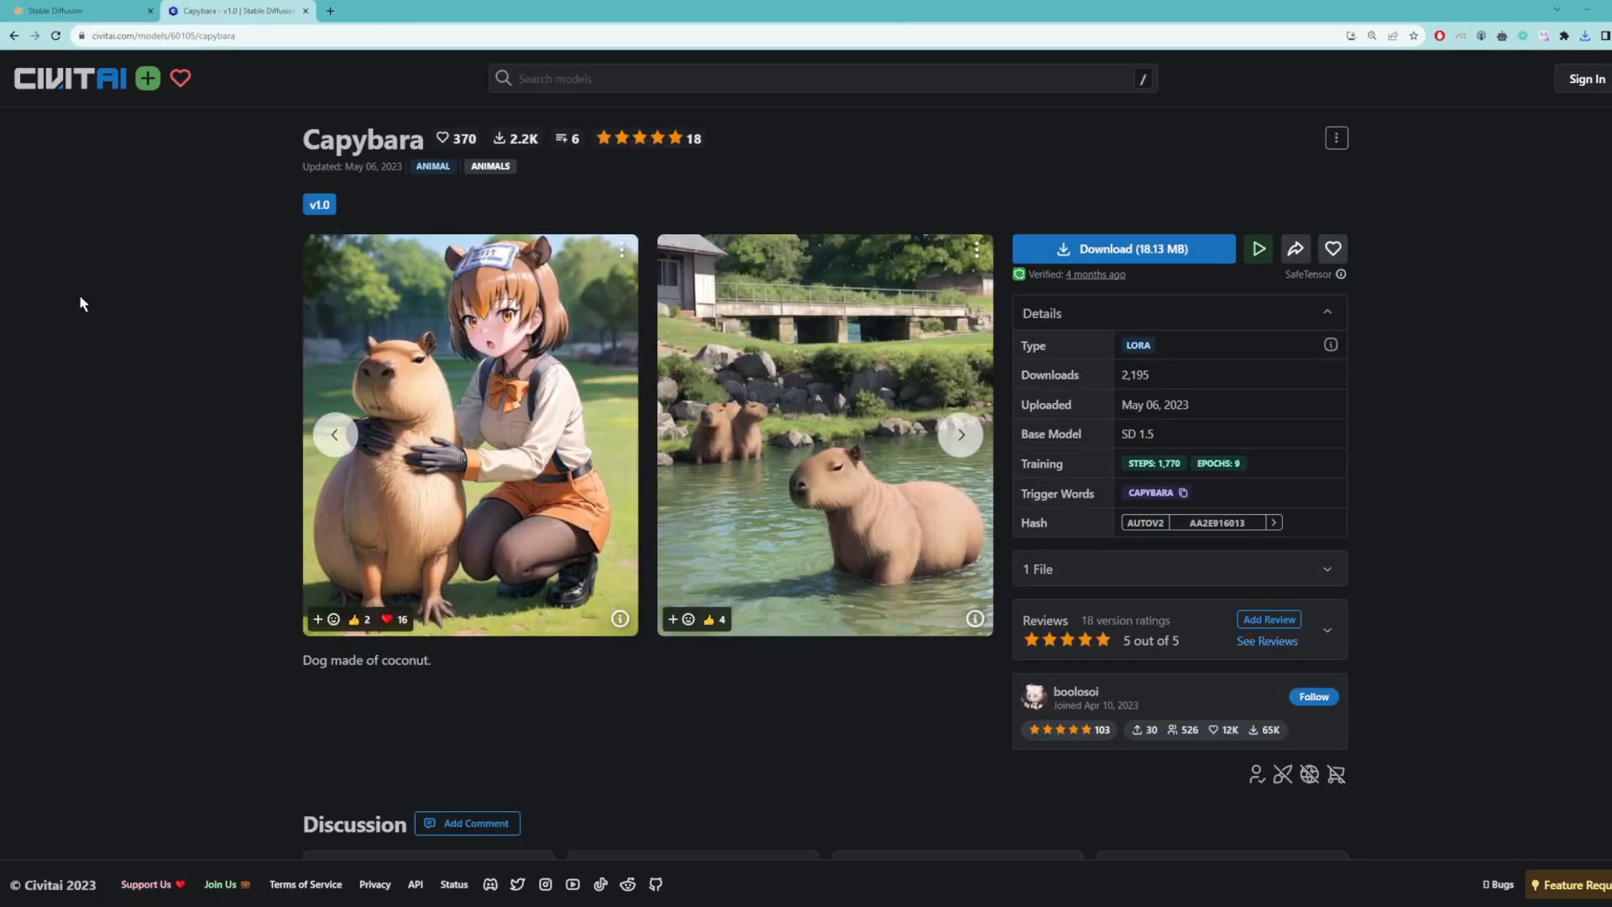
{"action": "left_click", "coordinate": [1114, 249]}
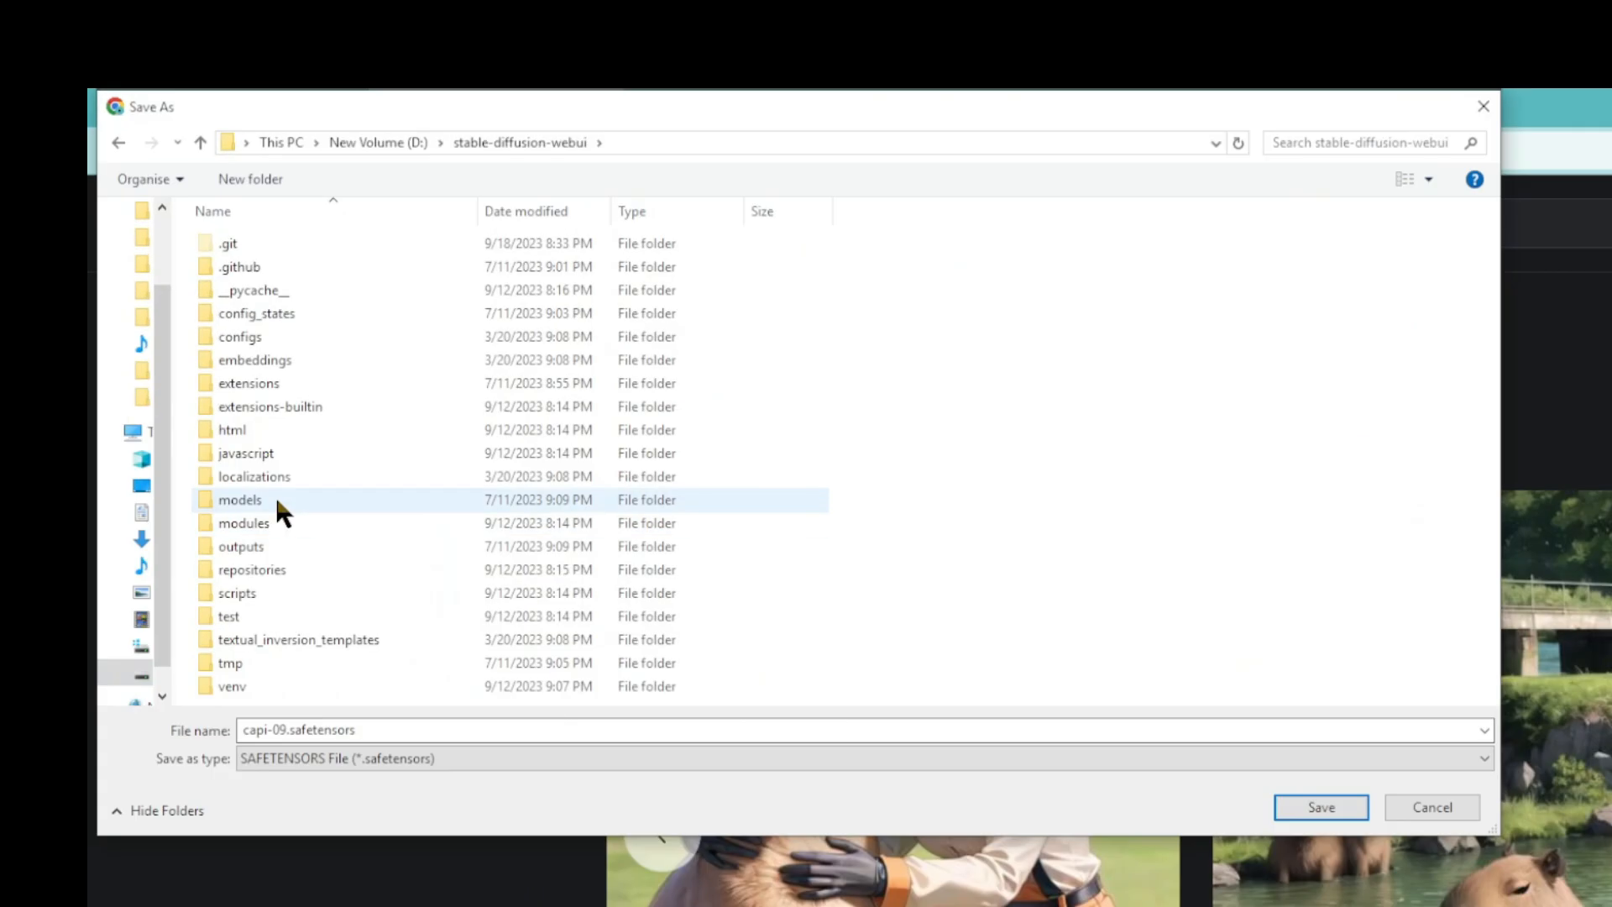
{"action": "double_click", "coordinate": [106, 239]}
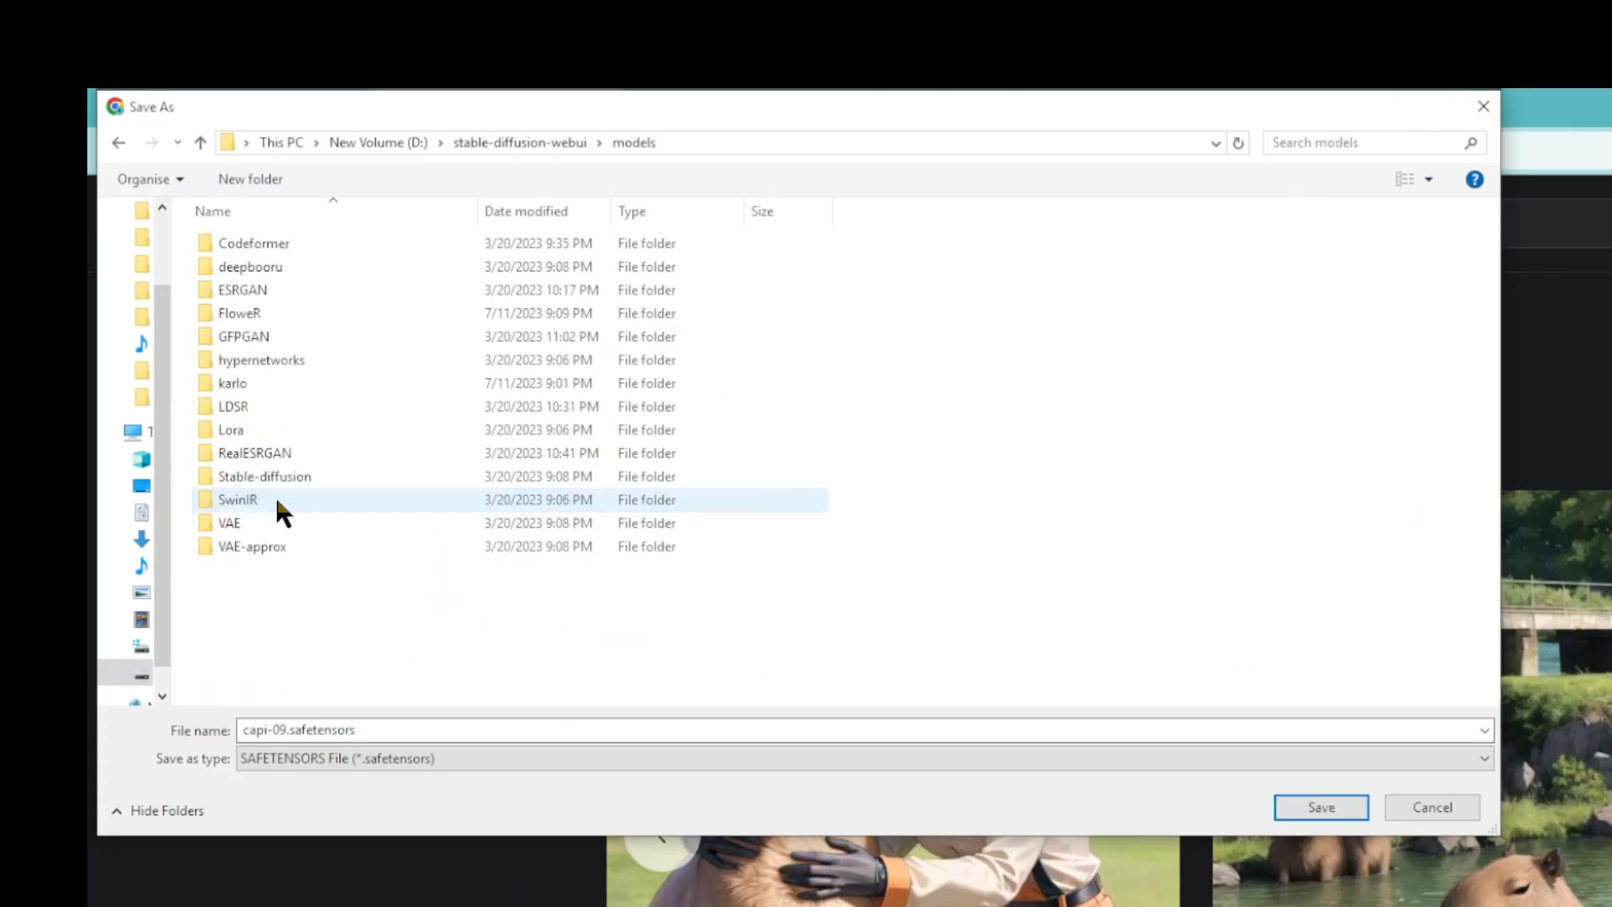
{"action": "double_click", "coordinate": [244, 430]}
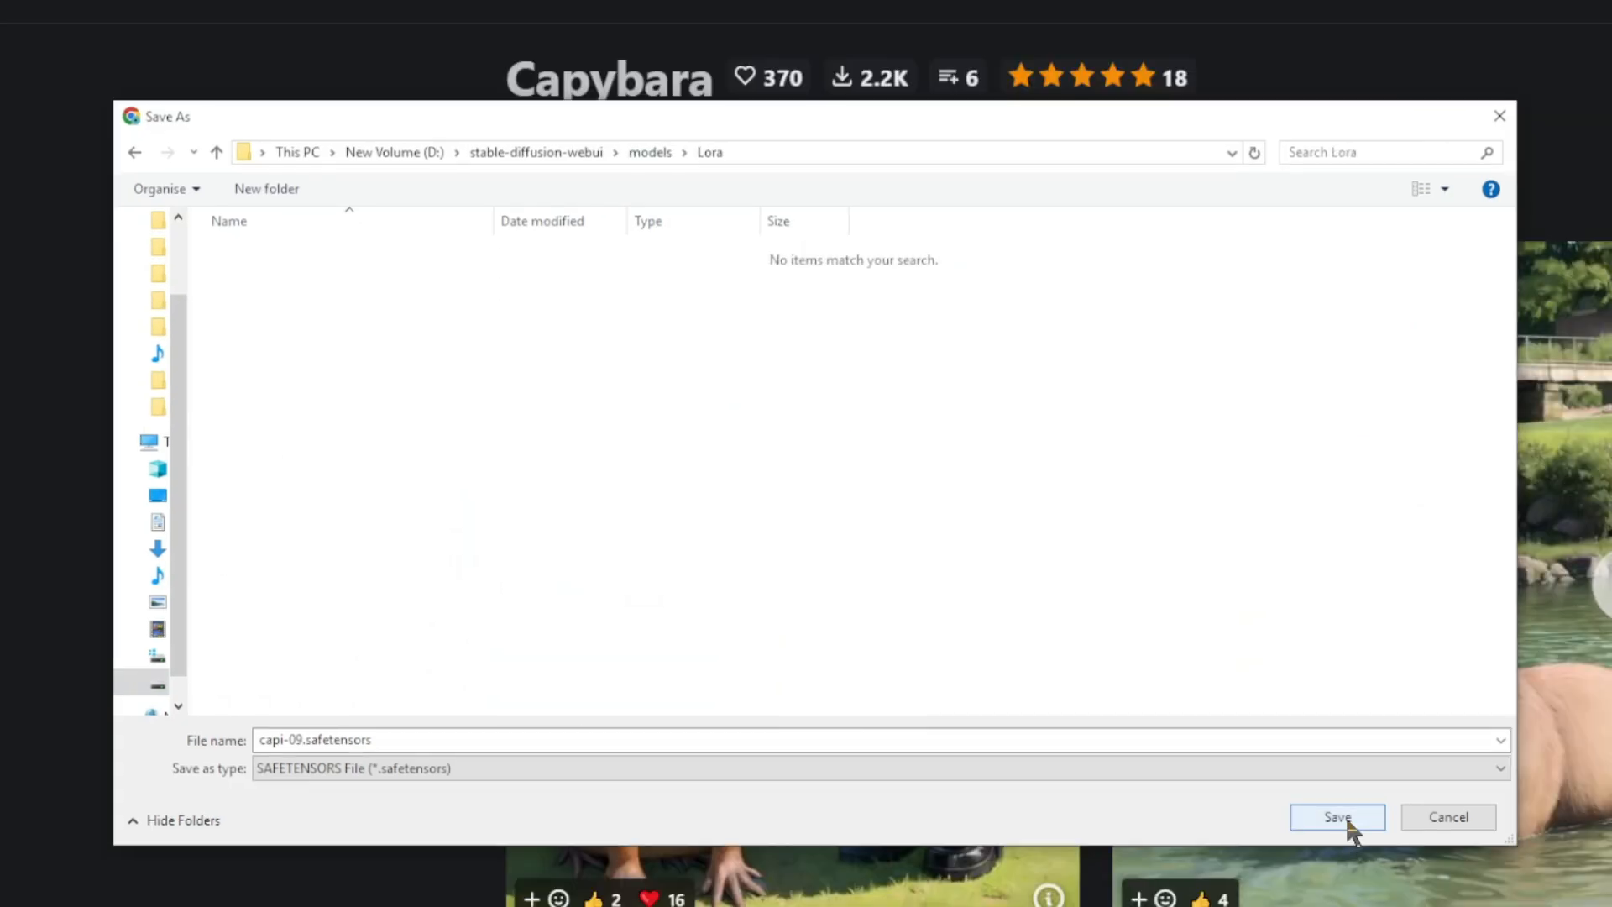
{"action": "left_click", "coordinate": [1339, 819]}
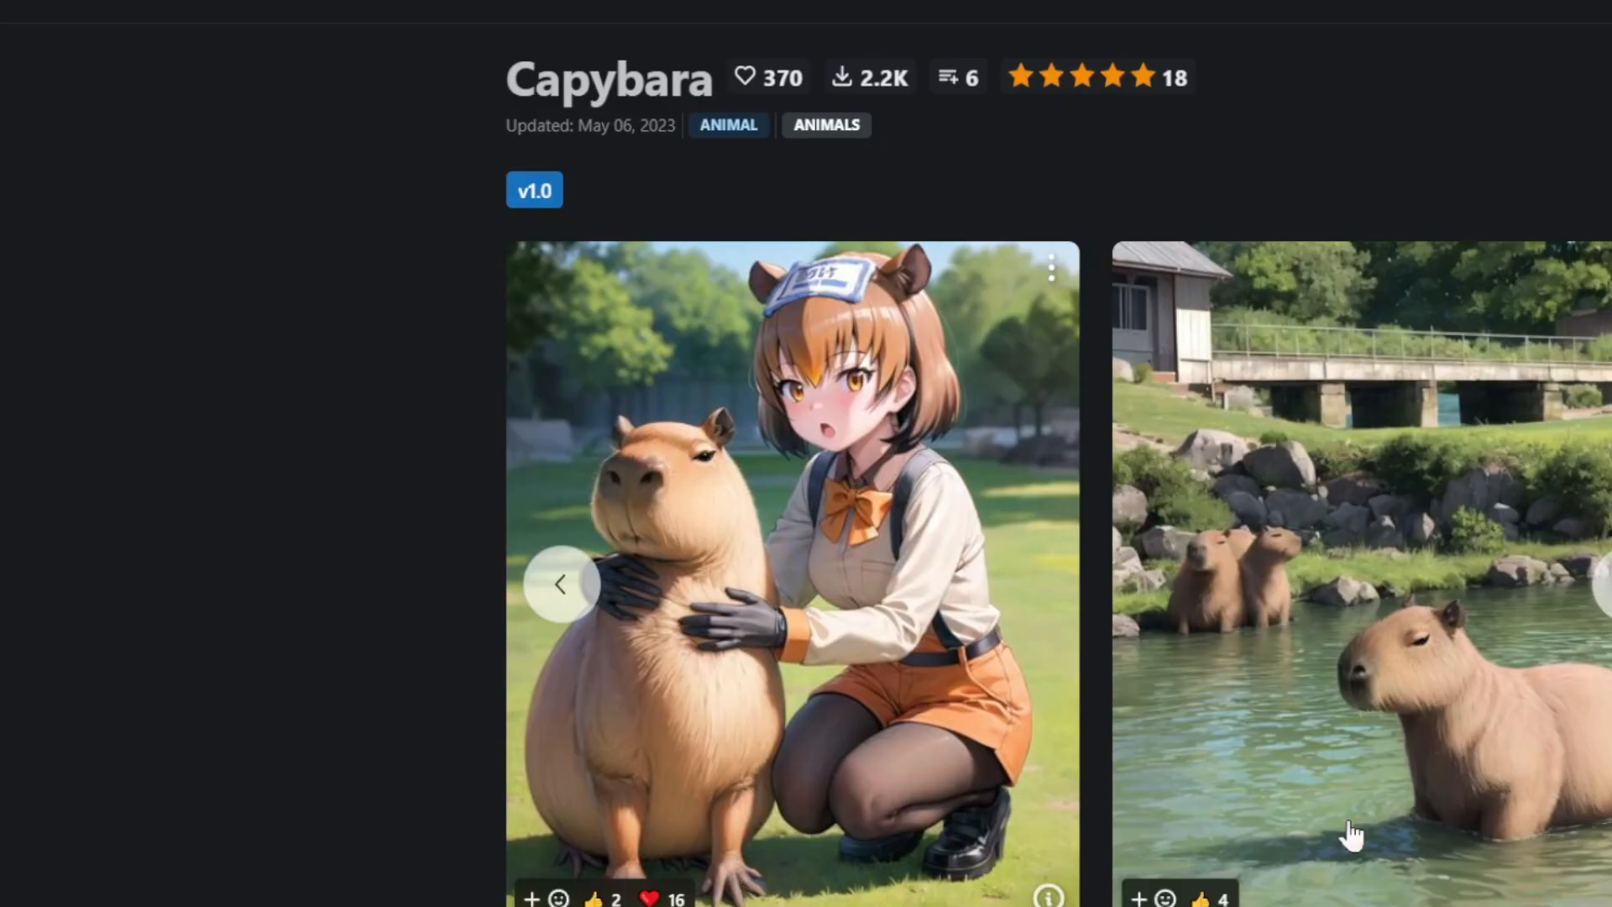
Step: Switch to the Stable Diffusion web UI and refresh its list of available LoRA models
{"action": "left_click", "coordinate": [50, 10]}
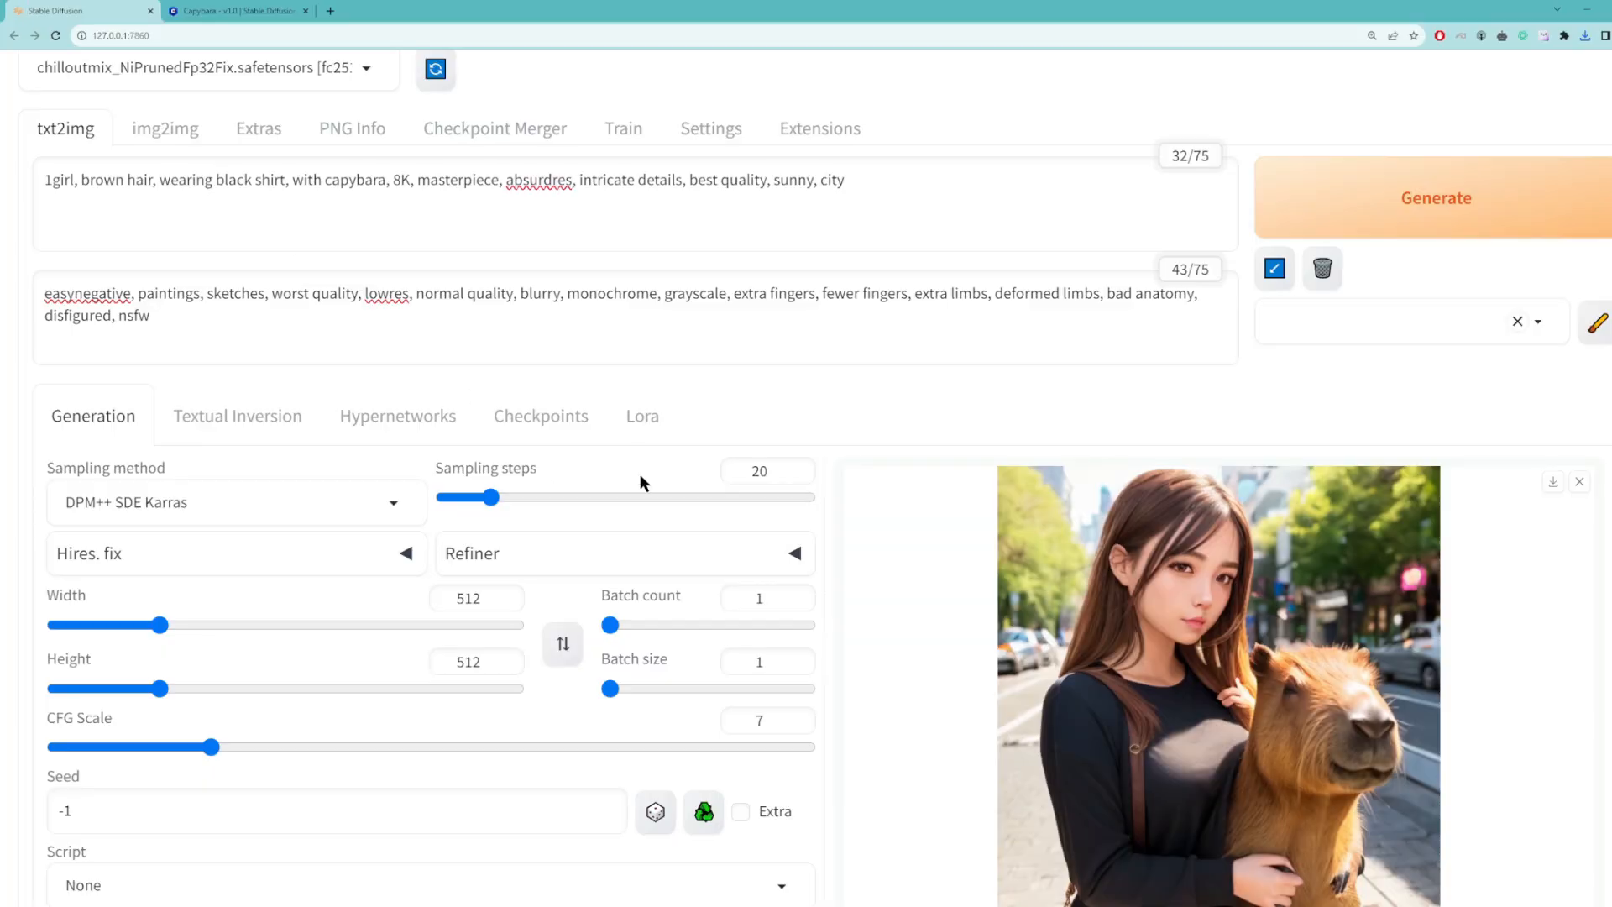
{"action": "left_click", "coordinate": [638, 420]}
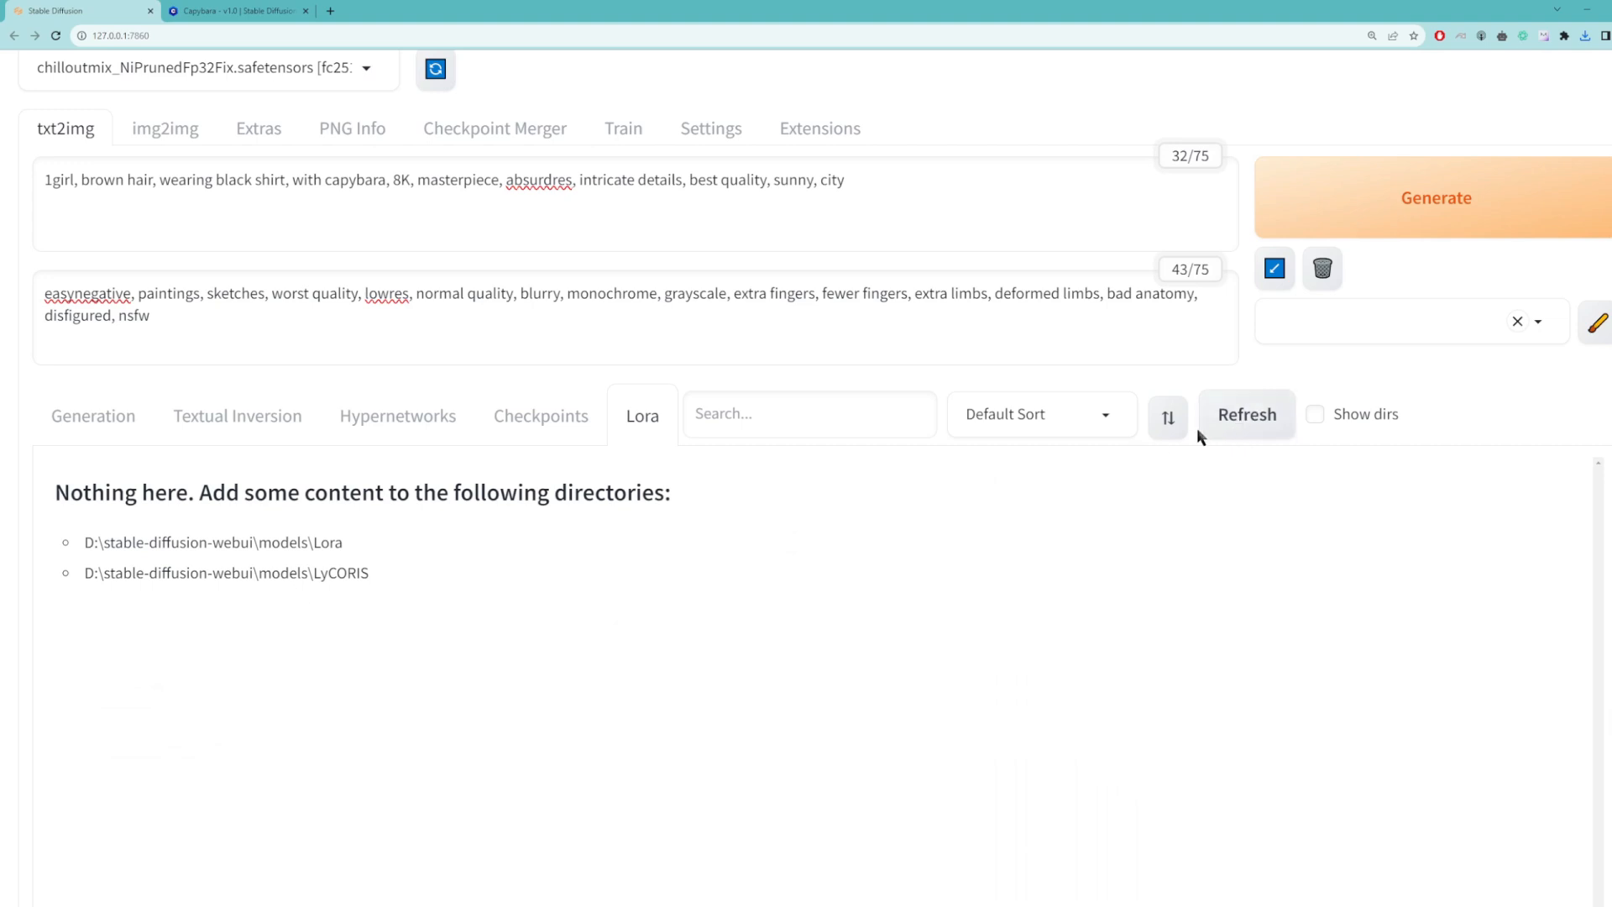
{"action": "left_click", "coordinate": [1241, 424]}
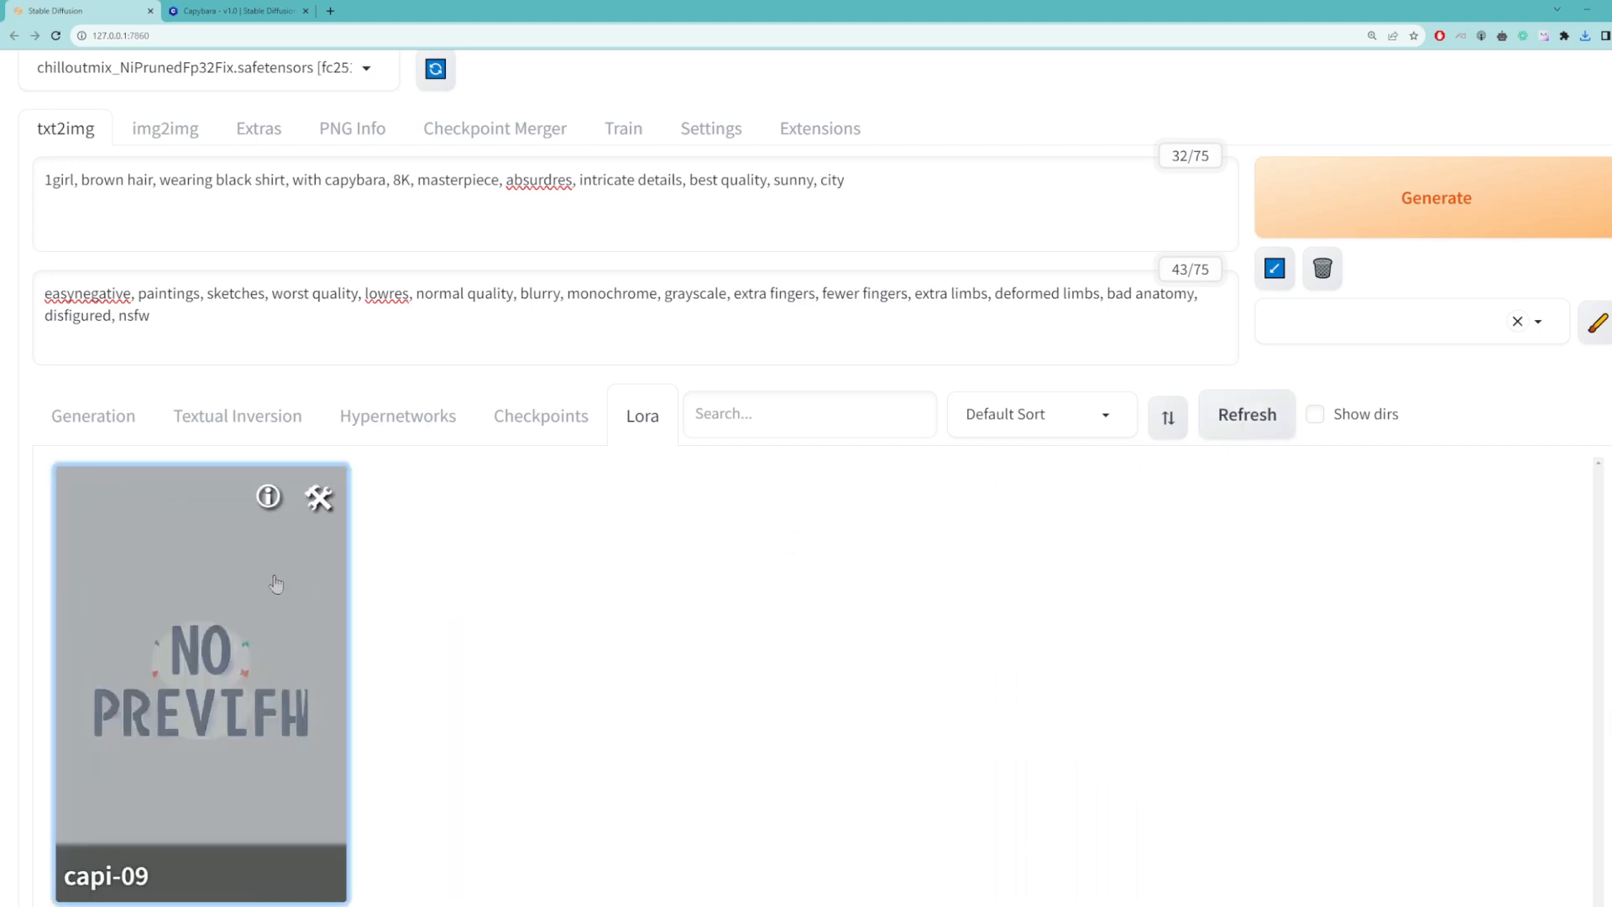
{"action": "scroll", "coordinate": [348, 561], "scroll_direction": "down", "scroll_amount": 2}
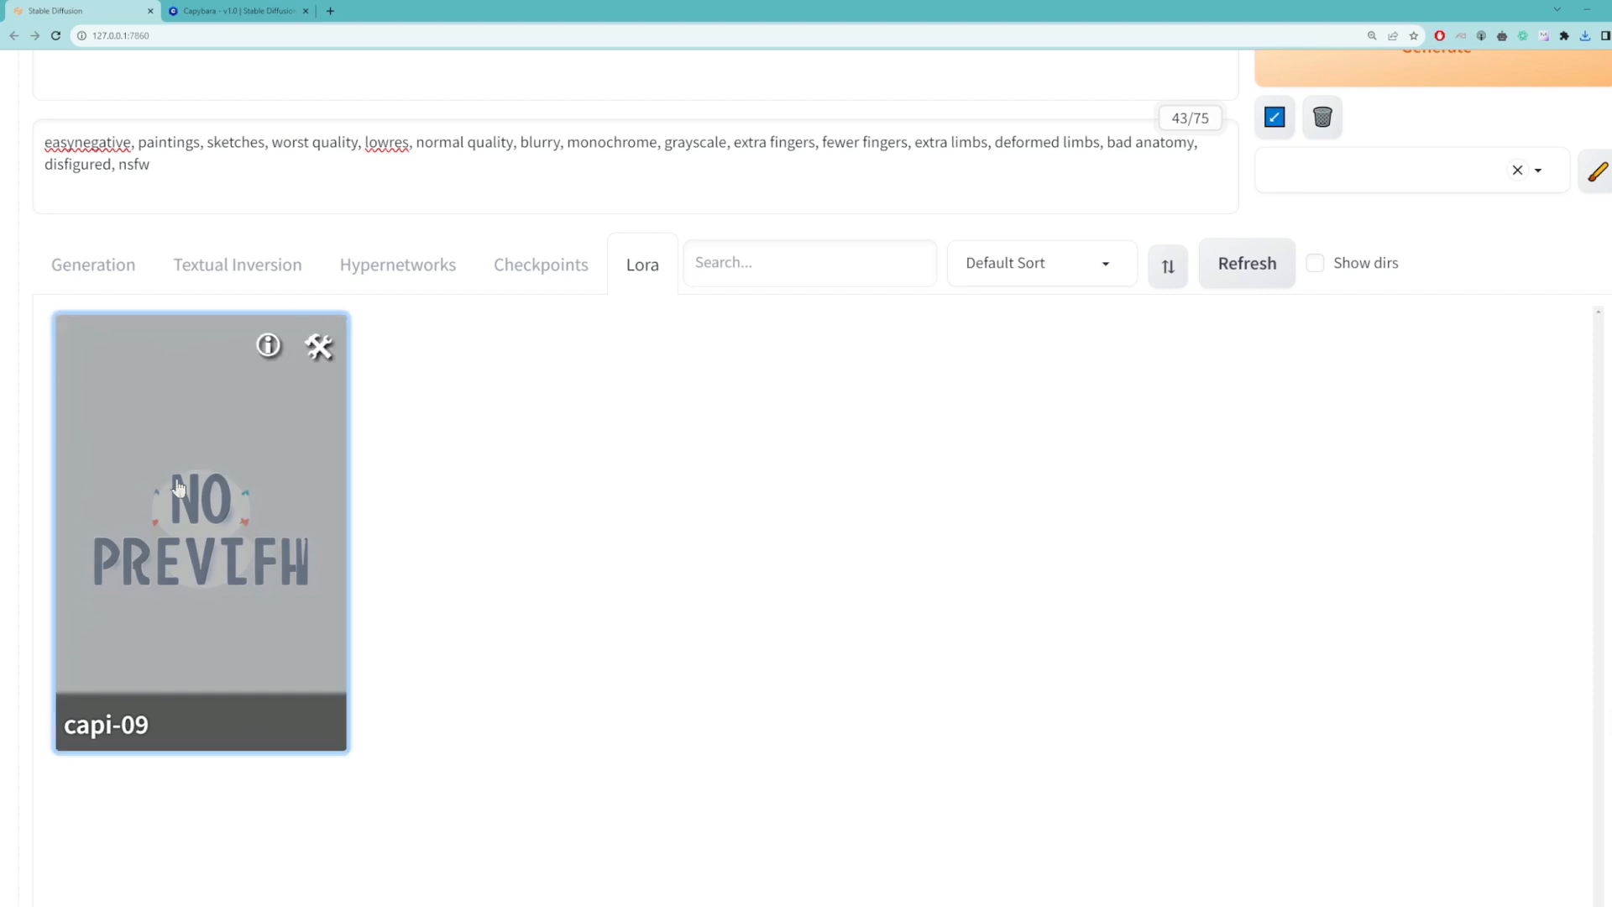
{"action": "scroll", "coordinate": [178, 487], "scroll_direction": "up", "scroll_amount": 2}
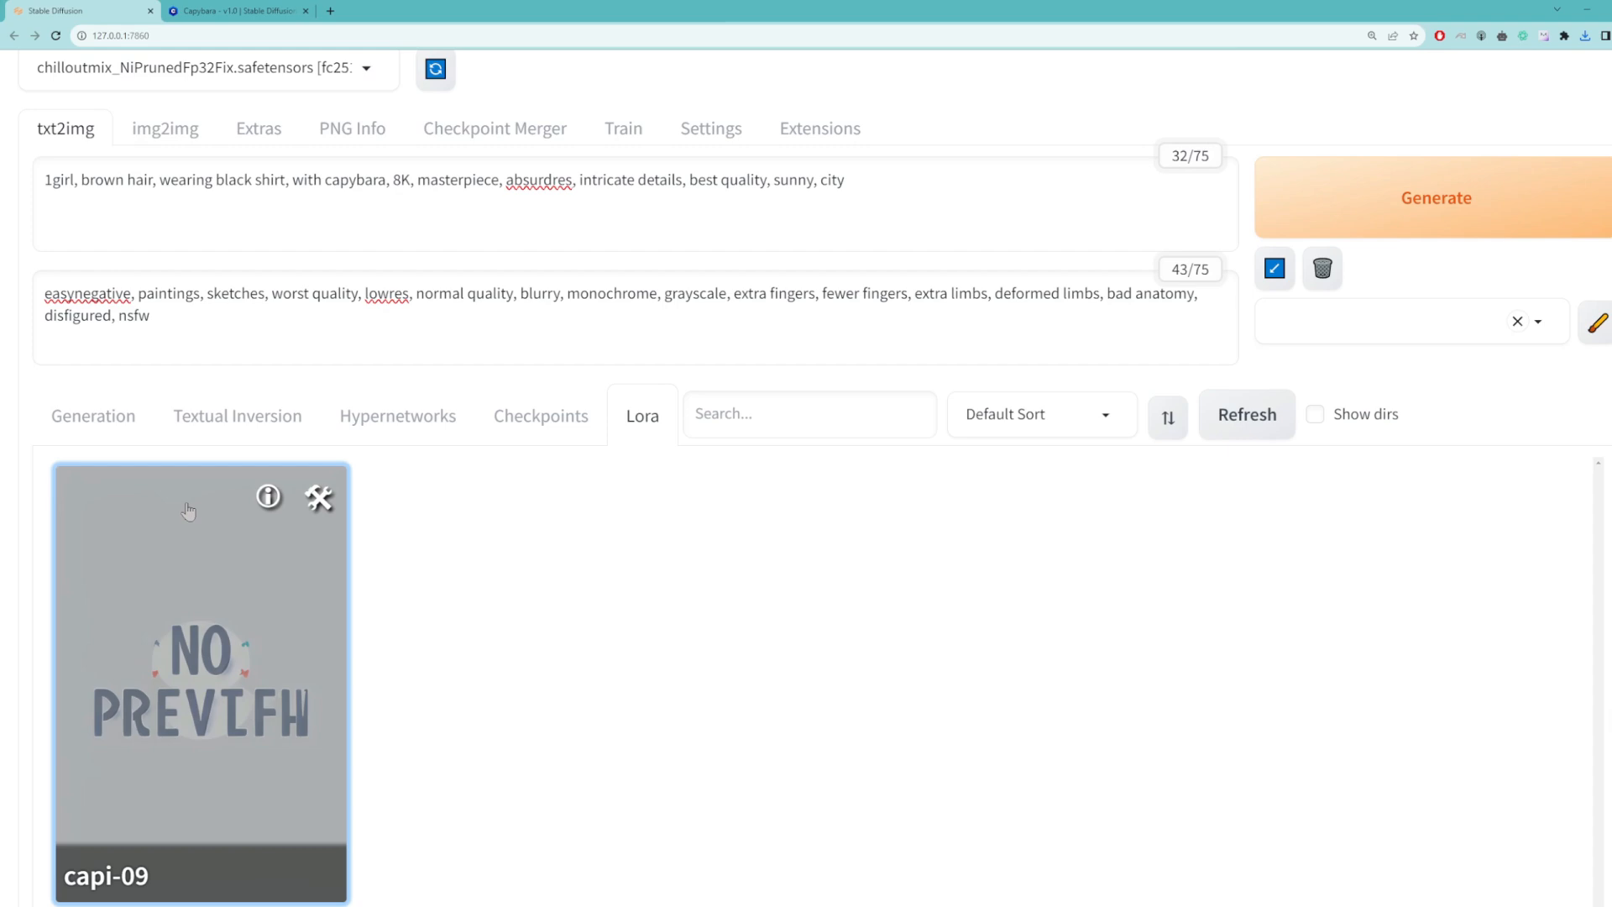
Step: Add the capi-09 LoRA to the end of the positive prompt and put a comma after "city" to separate its tag
{"action": "left_click", "coordinate": [198, 664]}
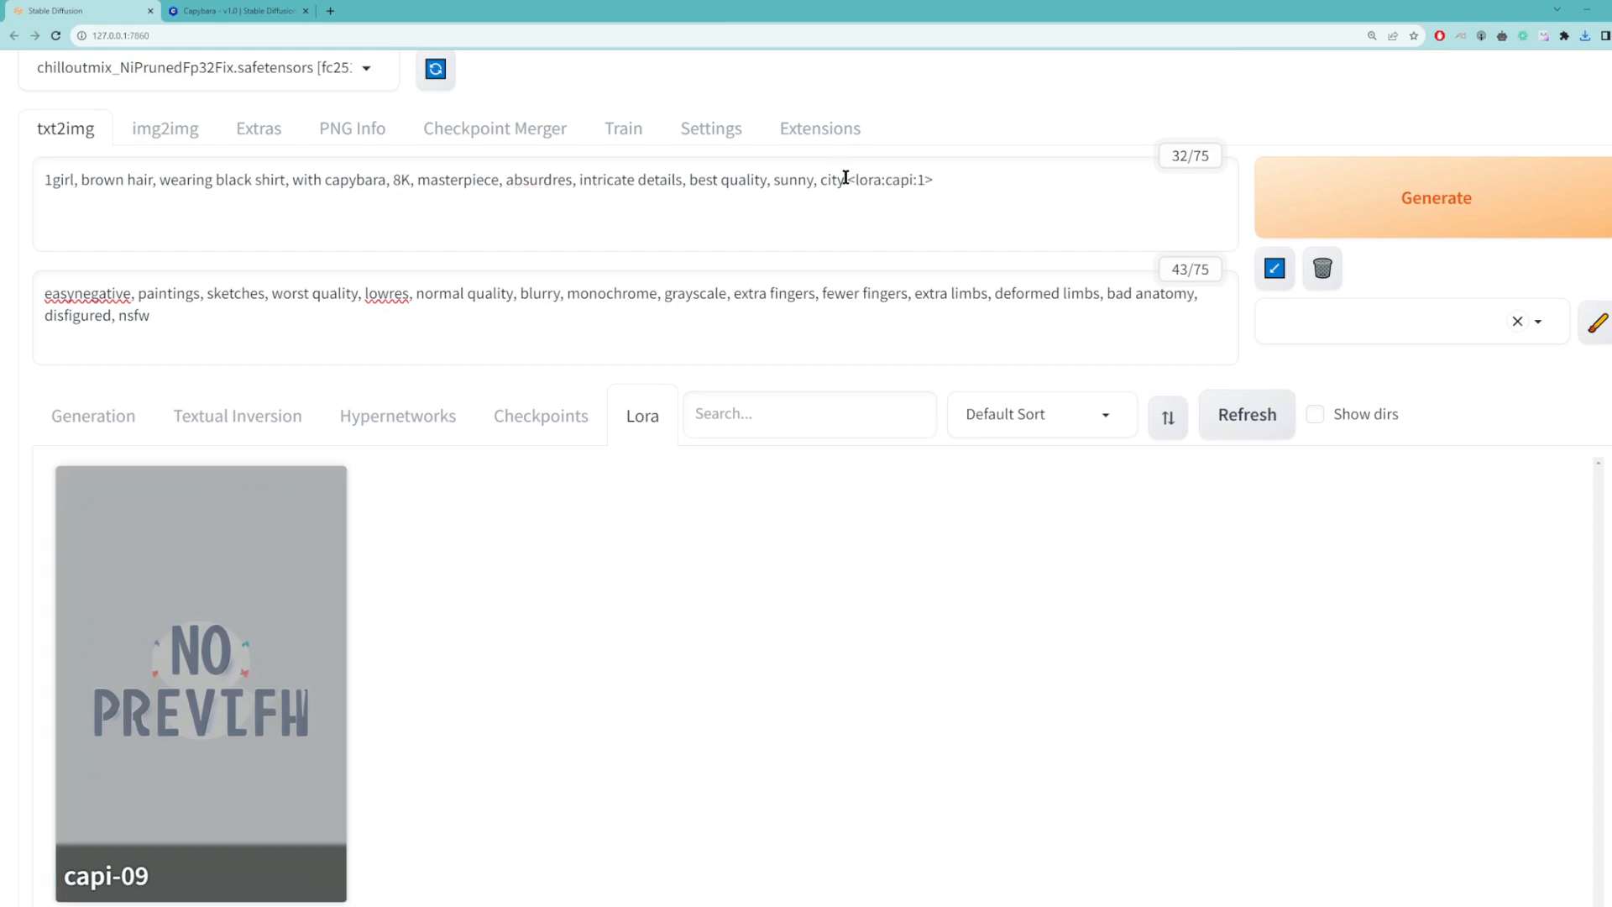
{"action": "left_click_drag", "start_coordinate": [846, 180], "coordinate": [997, 182]}
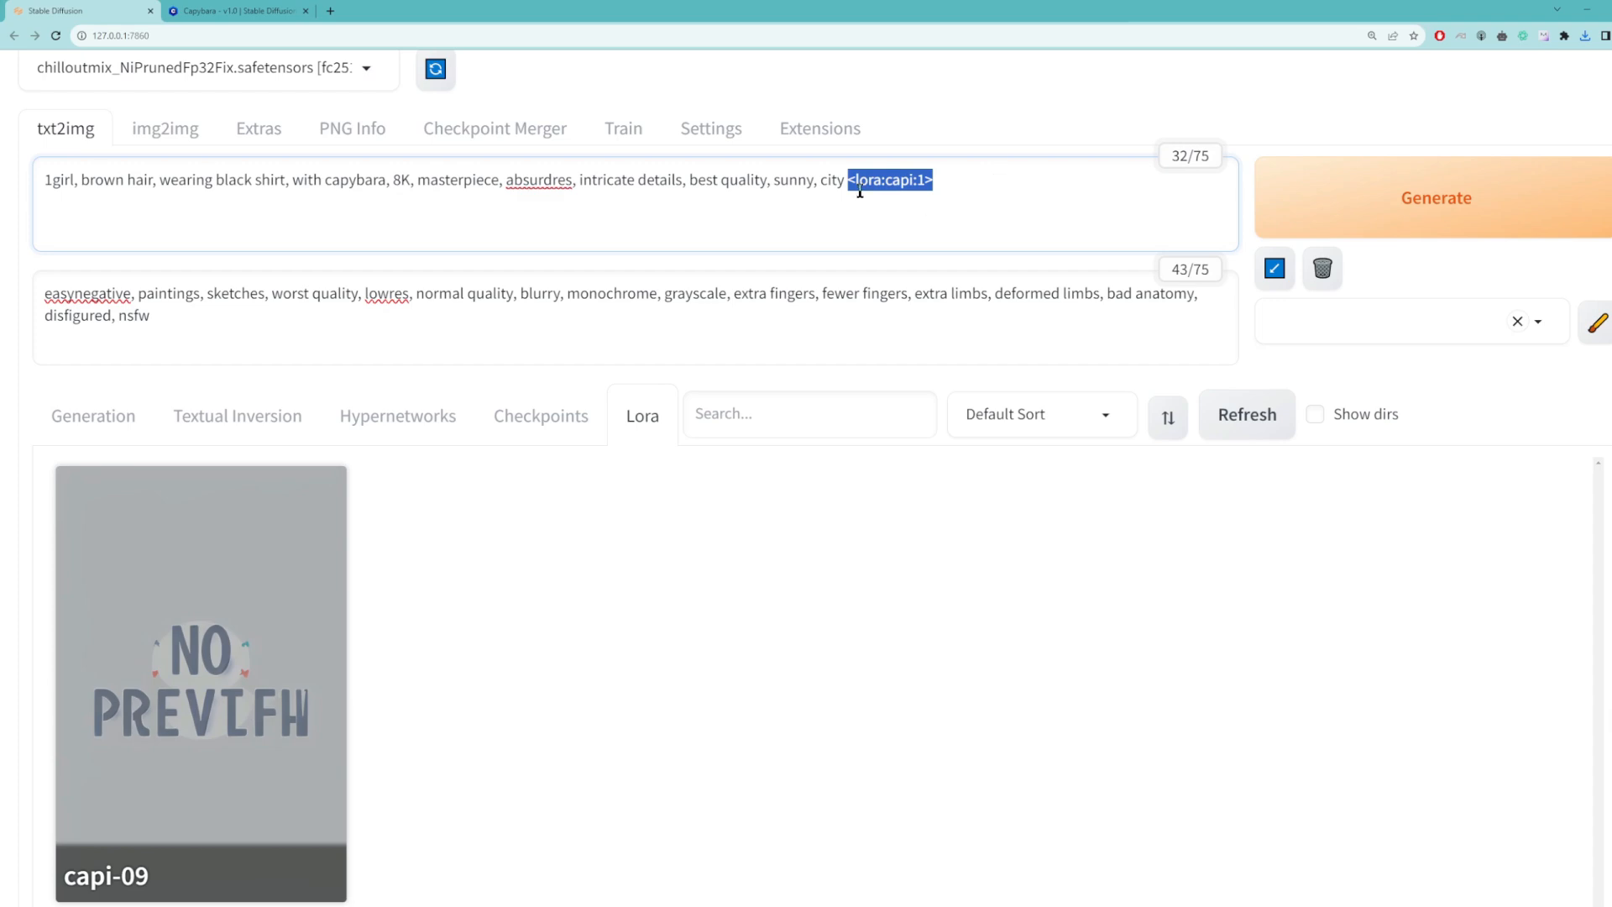
{"action": "left_click", "coordinate": [846, 181]}
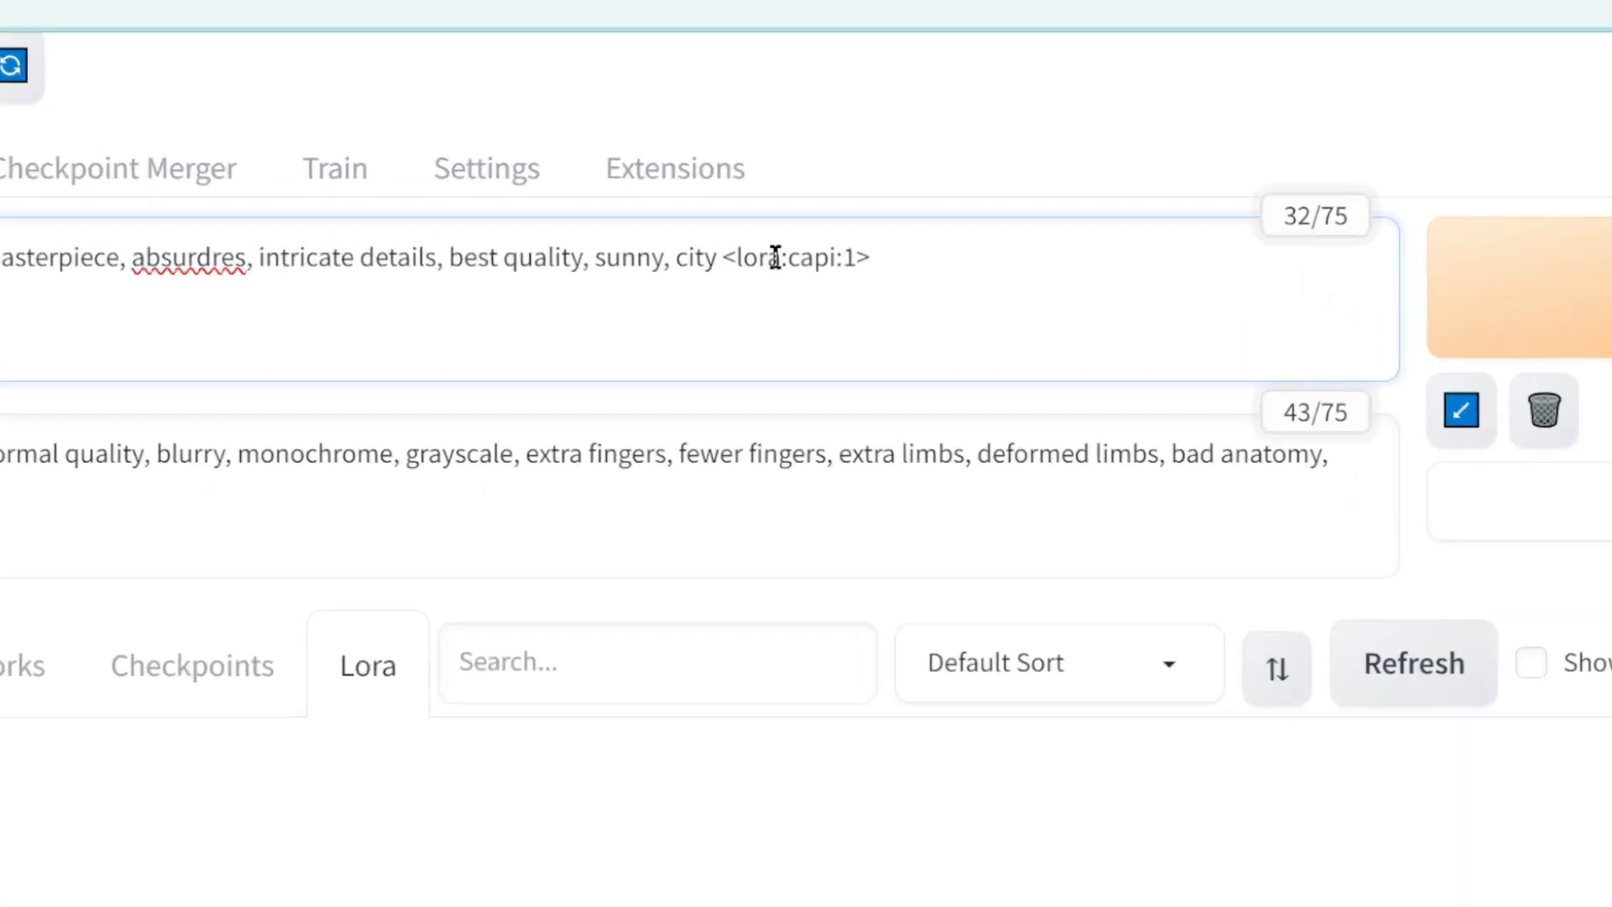
{"action": "type", "text": ","}
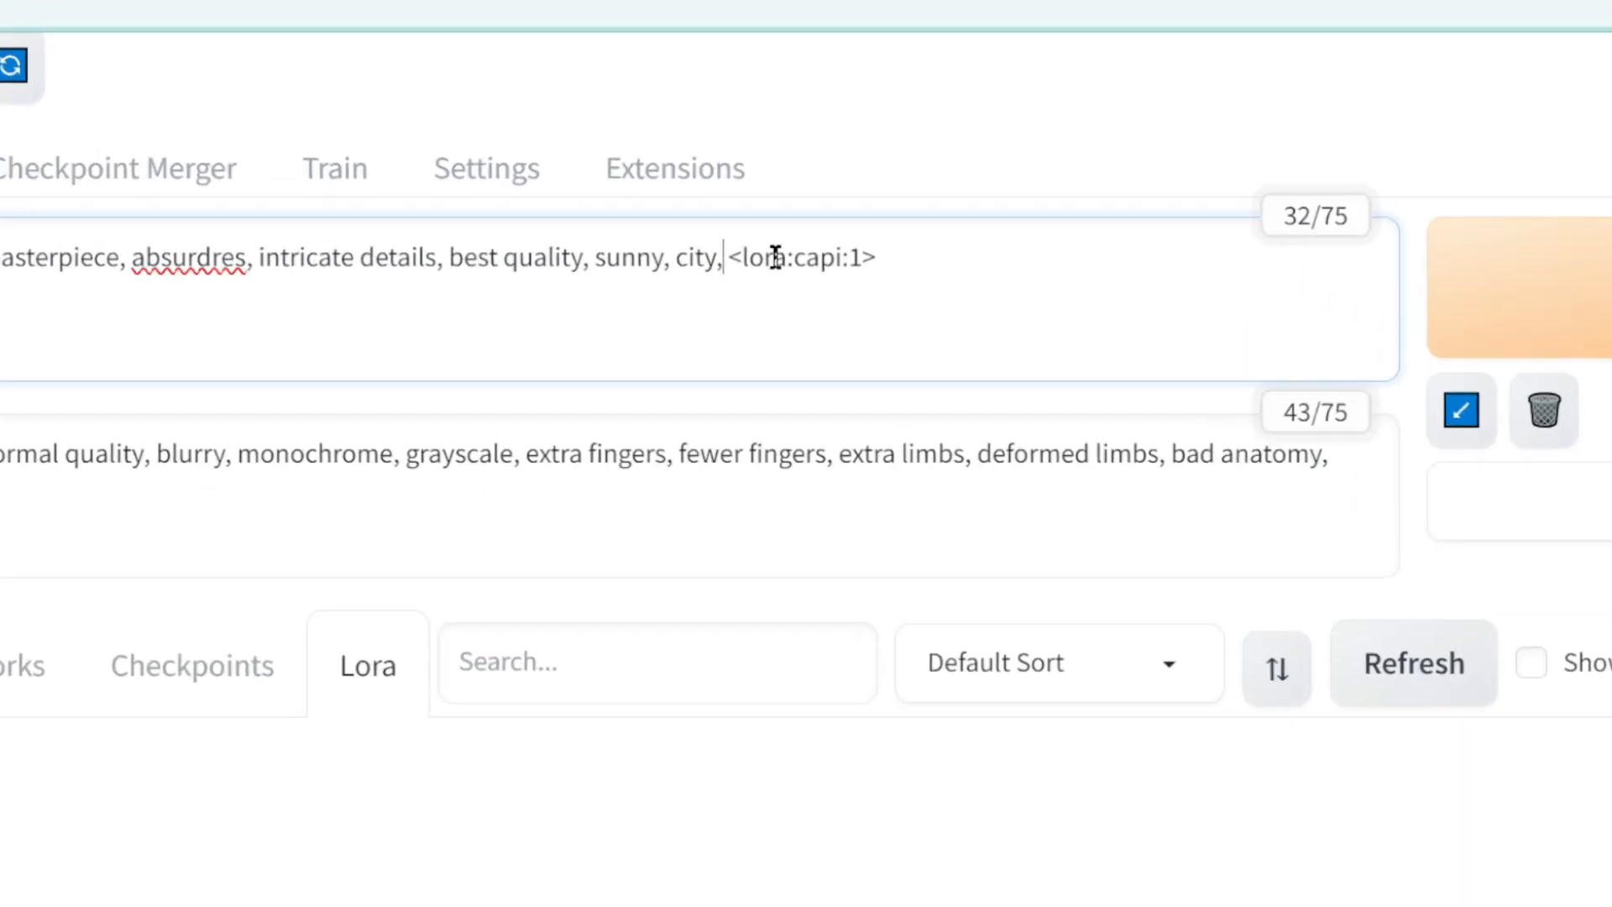
Step: Return to the generation settings and set the capi LoRA's weight in the positive prompt to 0.6
{"action": "left_click_drag", "start_coordinate": [842, 260], "coordinate": [877, 276]}
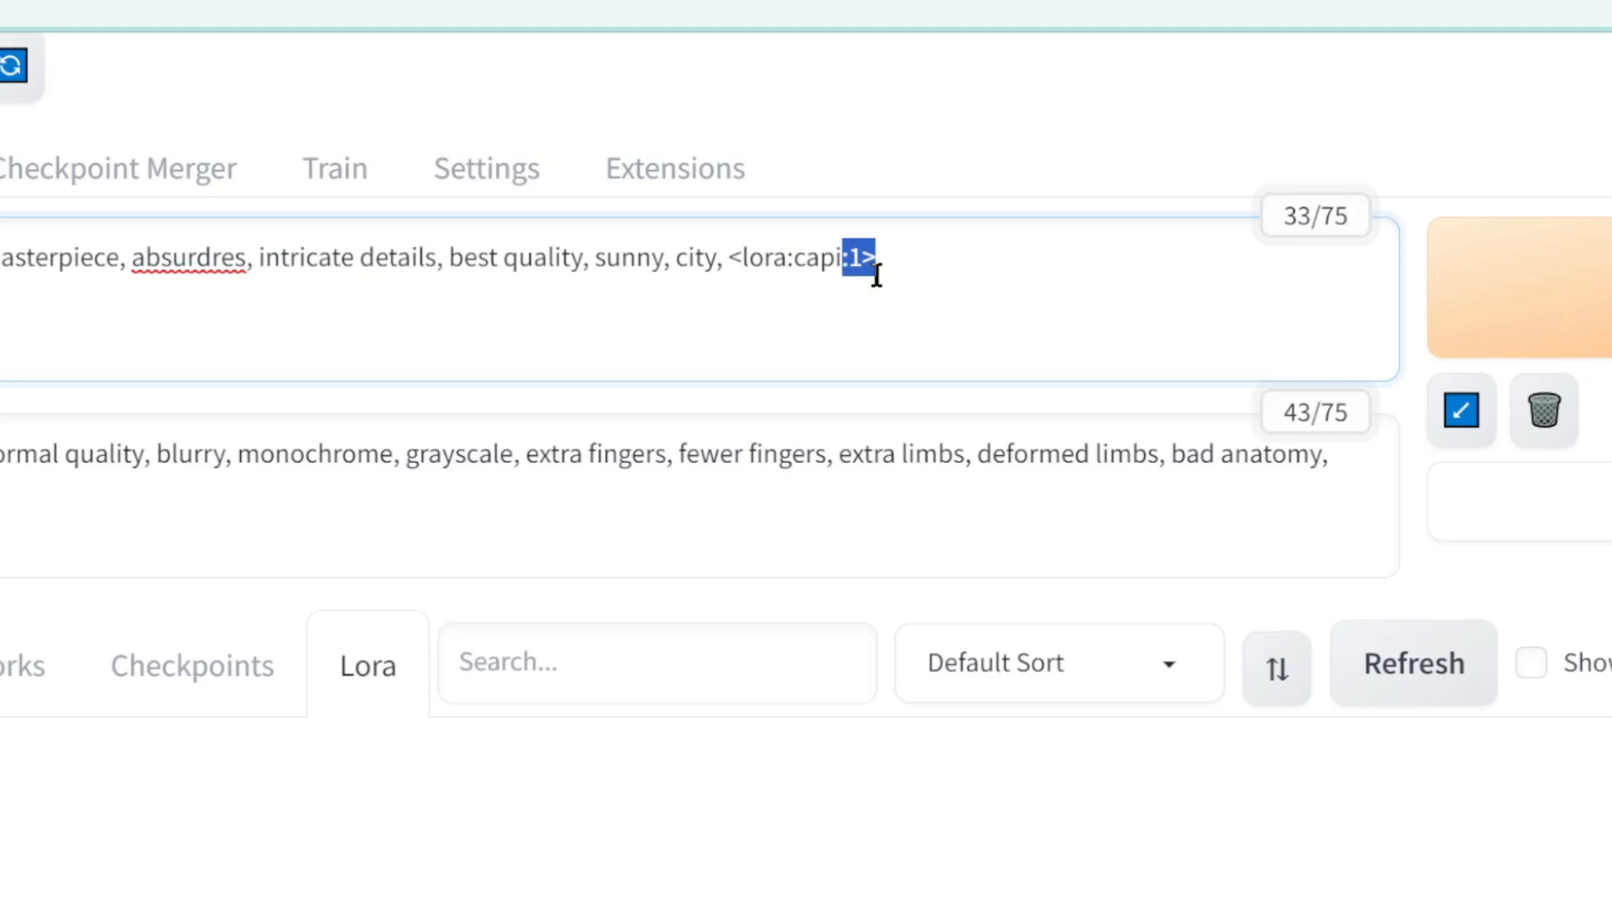
{"action": "left_click", "coordinate": [877, 275]}
{"action": "left_click_drag", "start_coordinate": [848, 263], "coordinate": [912, 282]}
{"action": "left_click", "coordinate": [912, 281]}
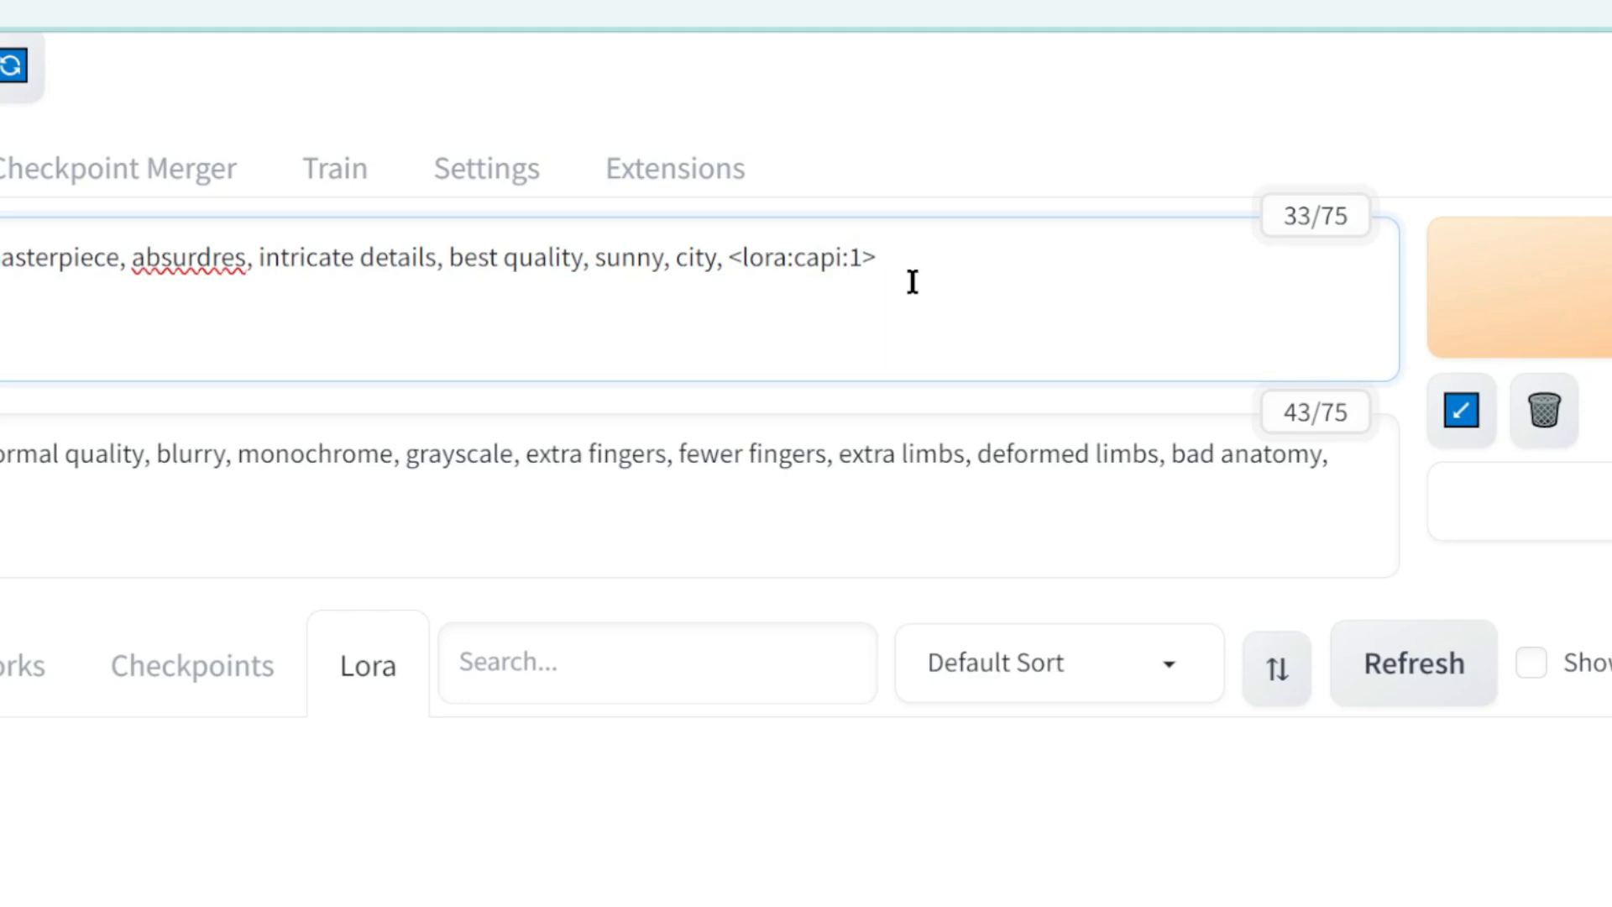
{"action": "left_click", "coordinate": [0, 666]}
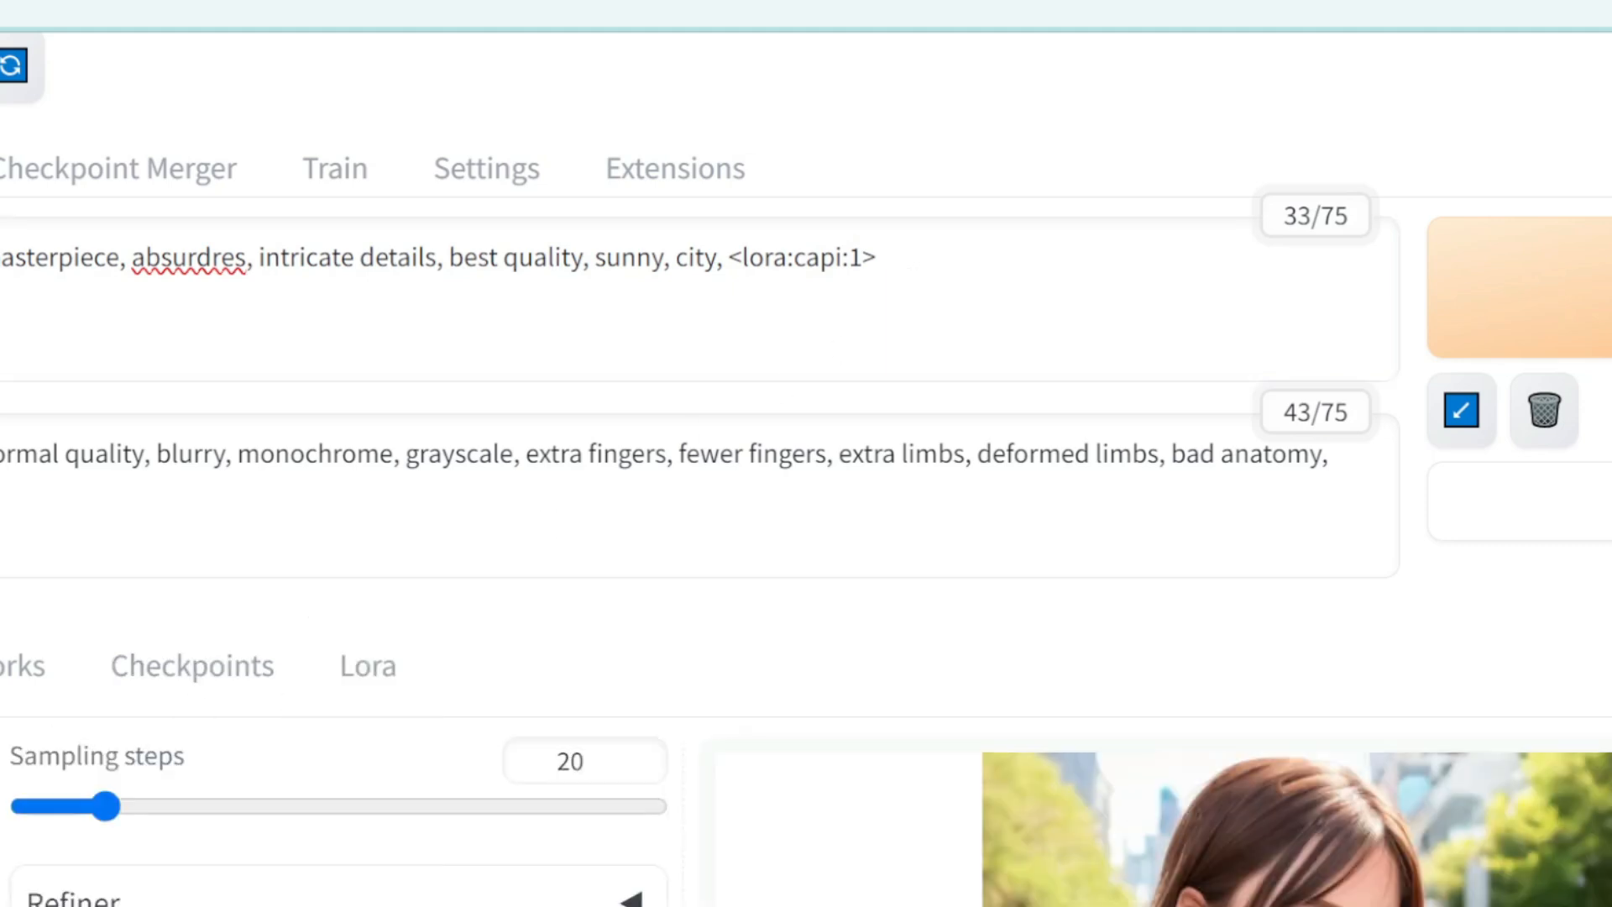
{"action": "left_click", "coordinate": [853, 260]}
{"action": "type", "text": "-"}
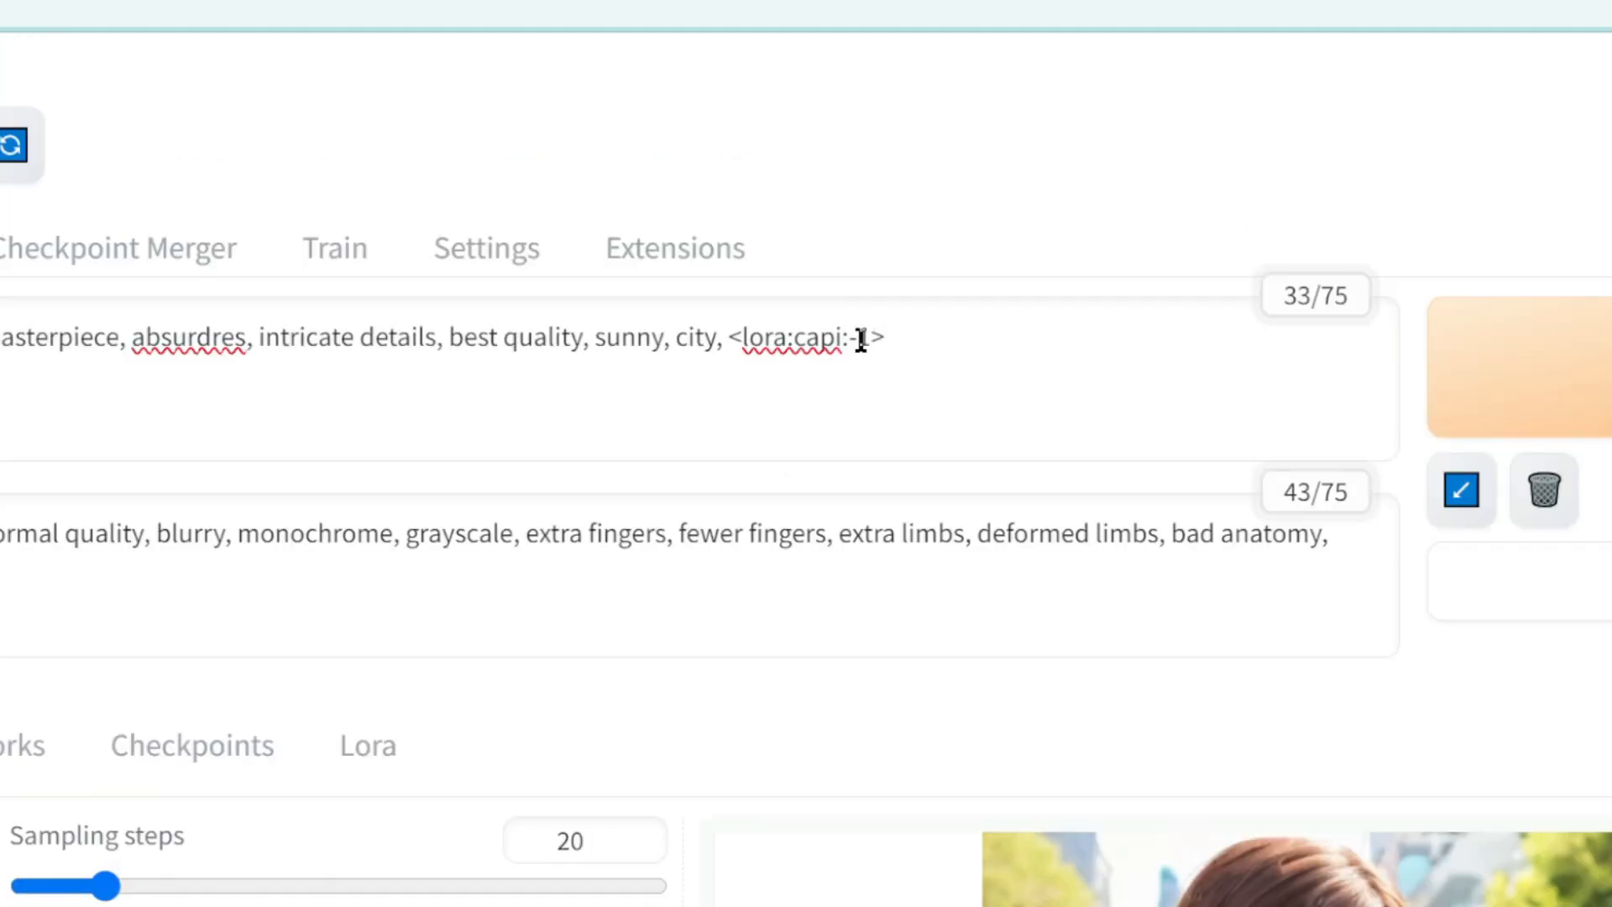
{"action": "left_click_drag", "start_coordinate": [850, 345], "coordinate": [873, 351]}
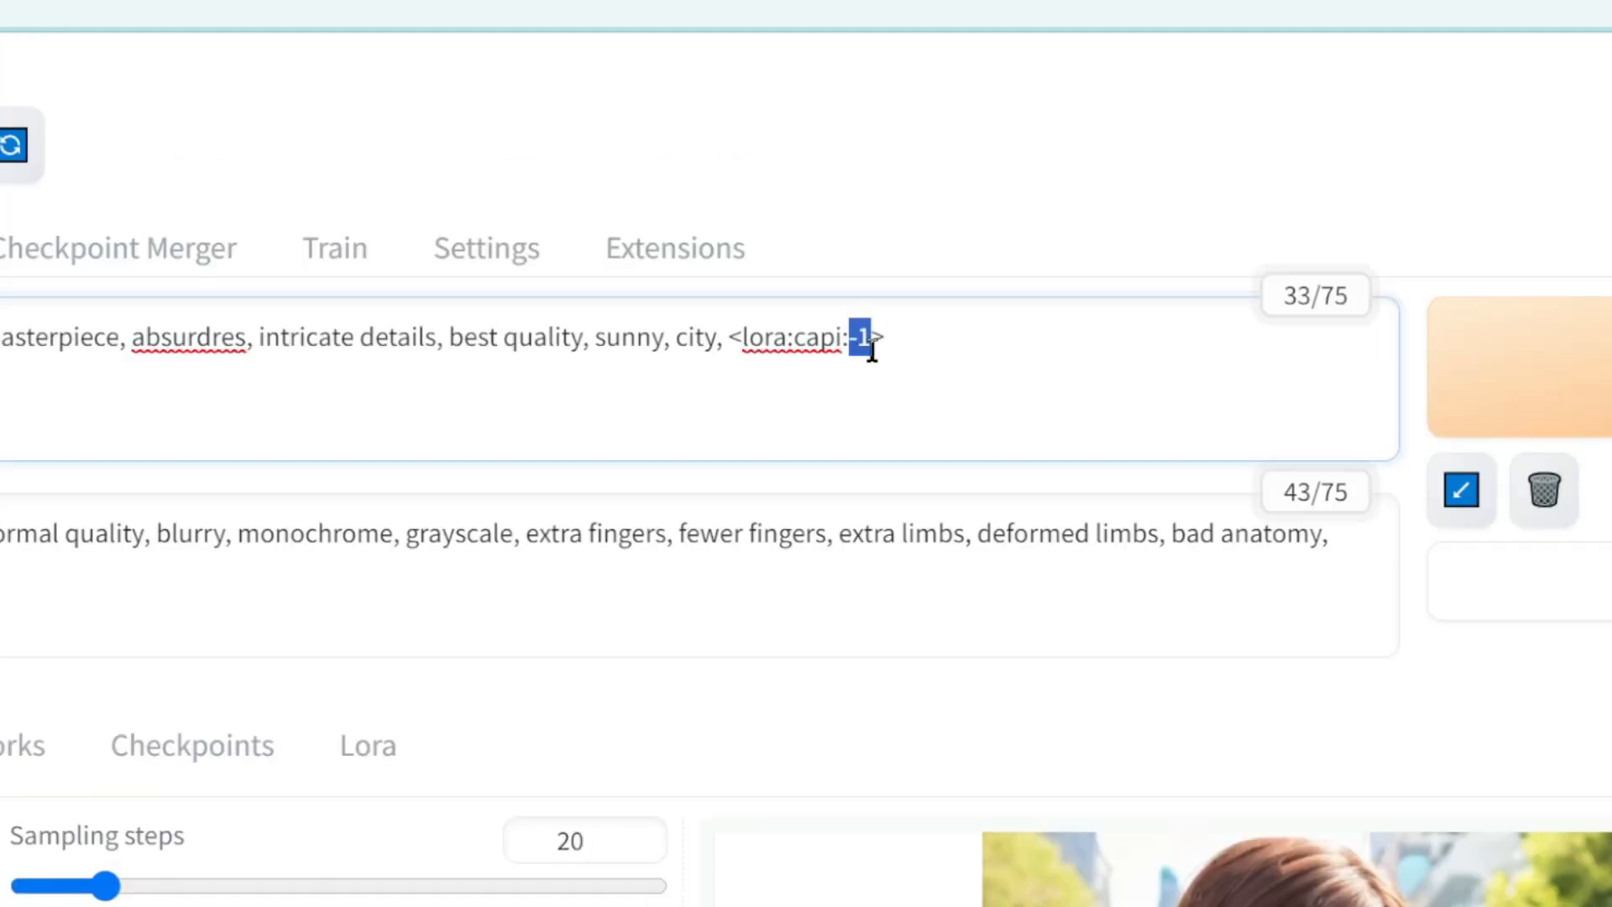
{"action": "type", "text": "0.6"}
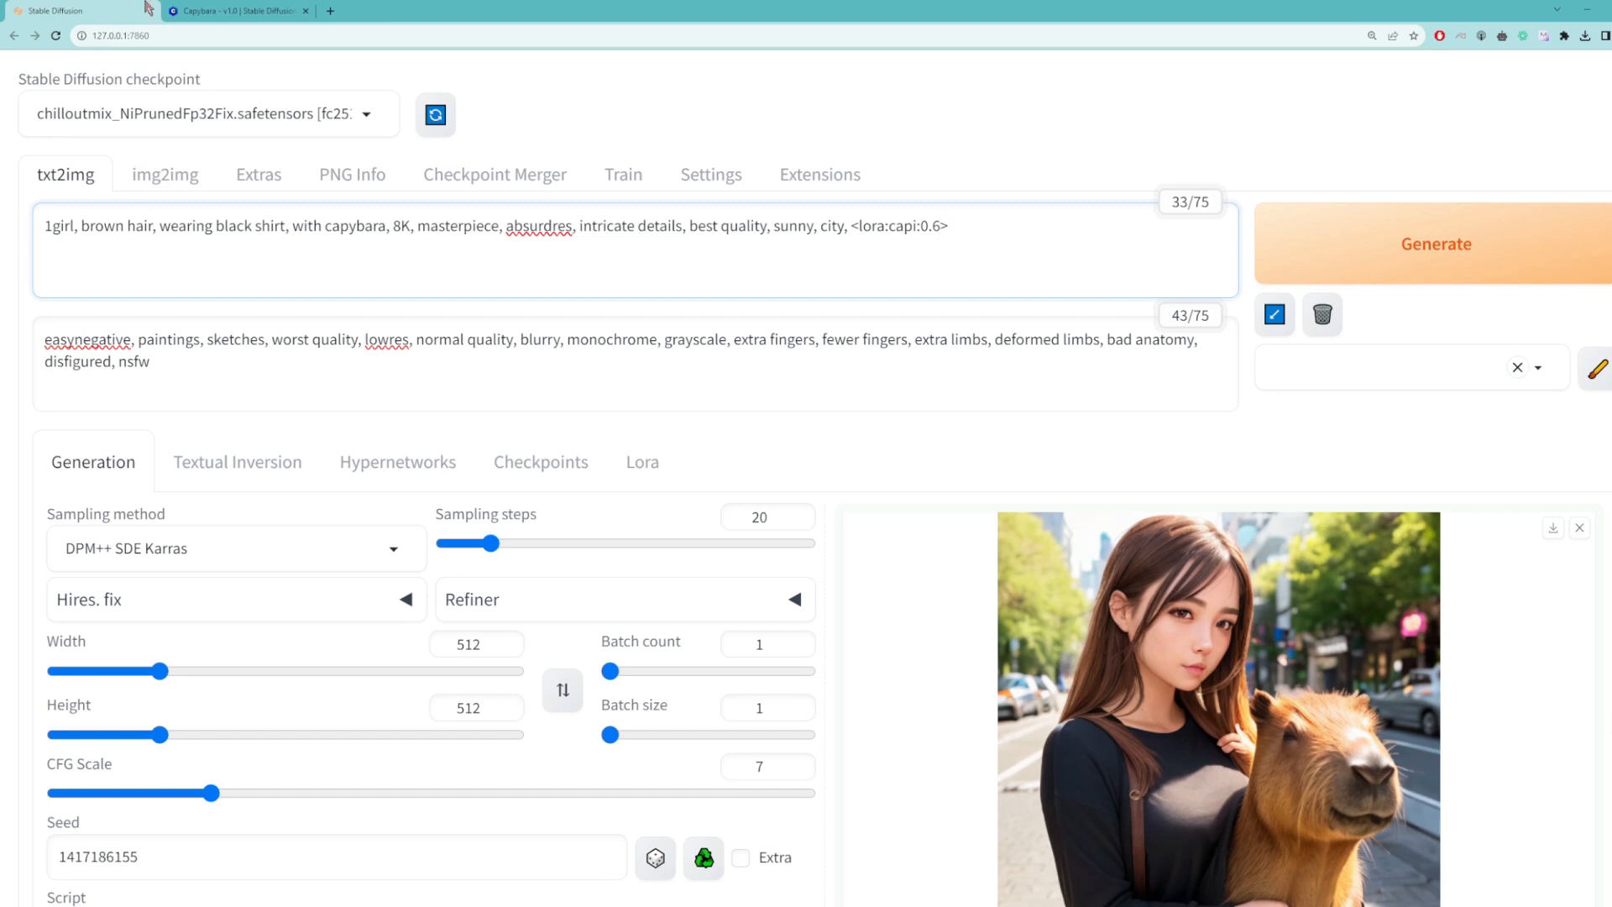
Step: Check the Capybara LoRA's trigger word on its Civitai page and locate the same word in the web UI's positive prompt
{"action": "left_click", "coordinate": [233, 10]}
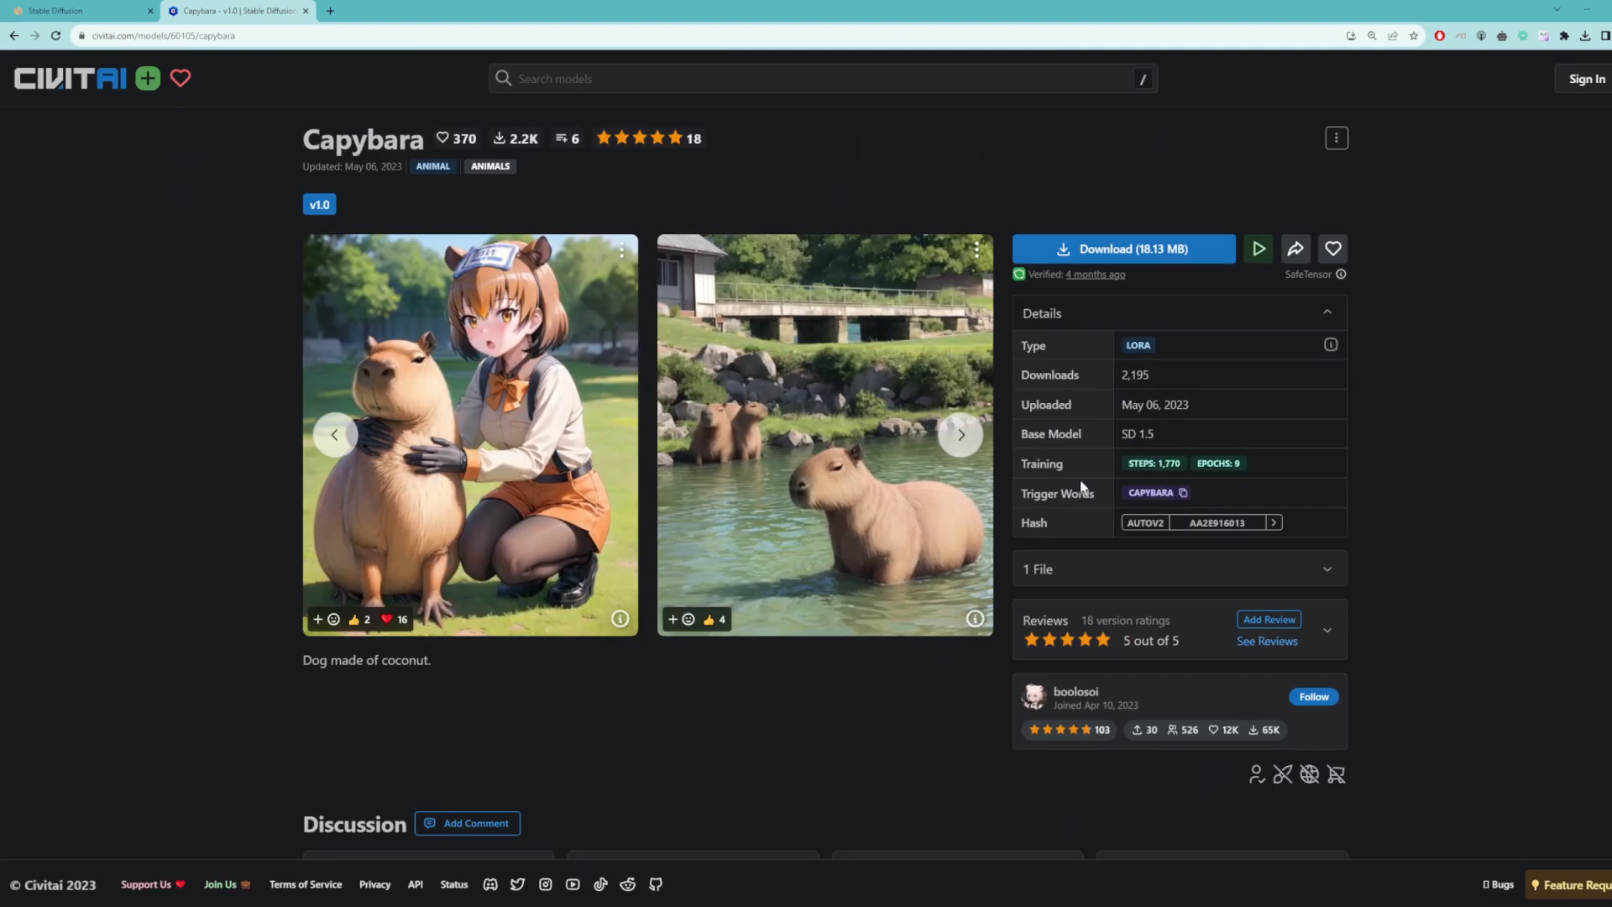
{"action": "left_click", "coordinate": [37, 10]}
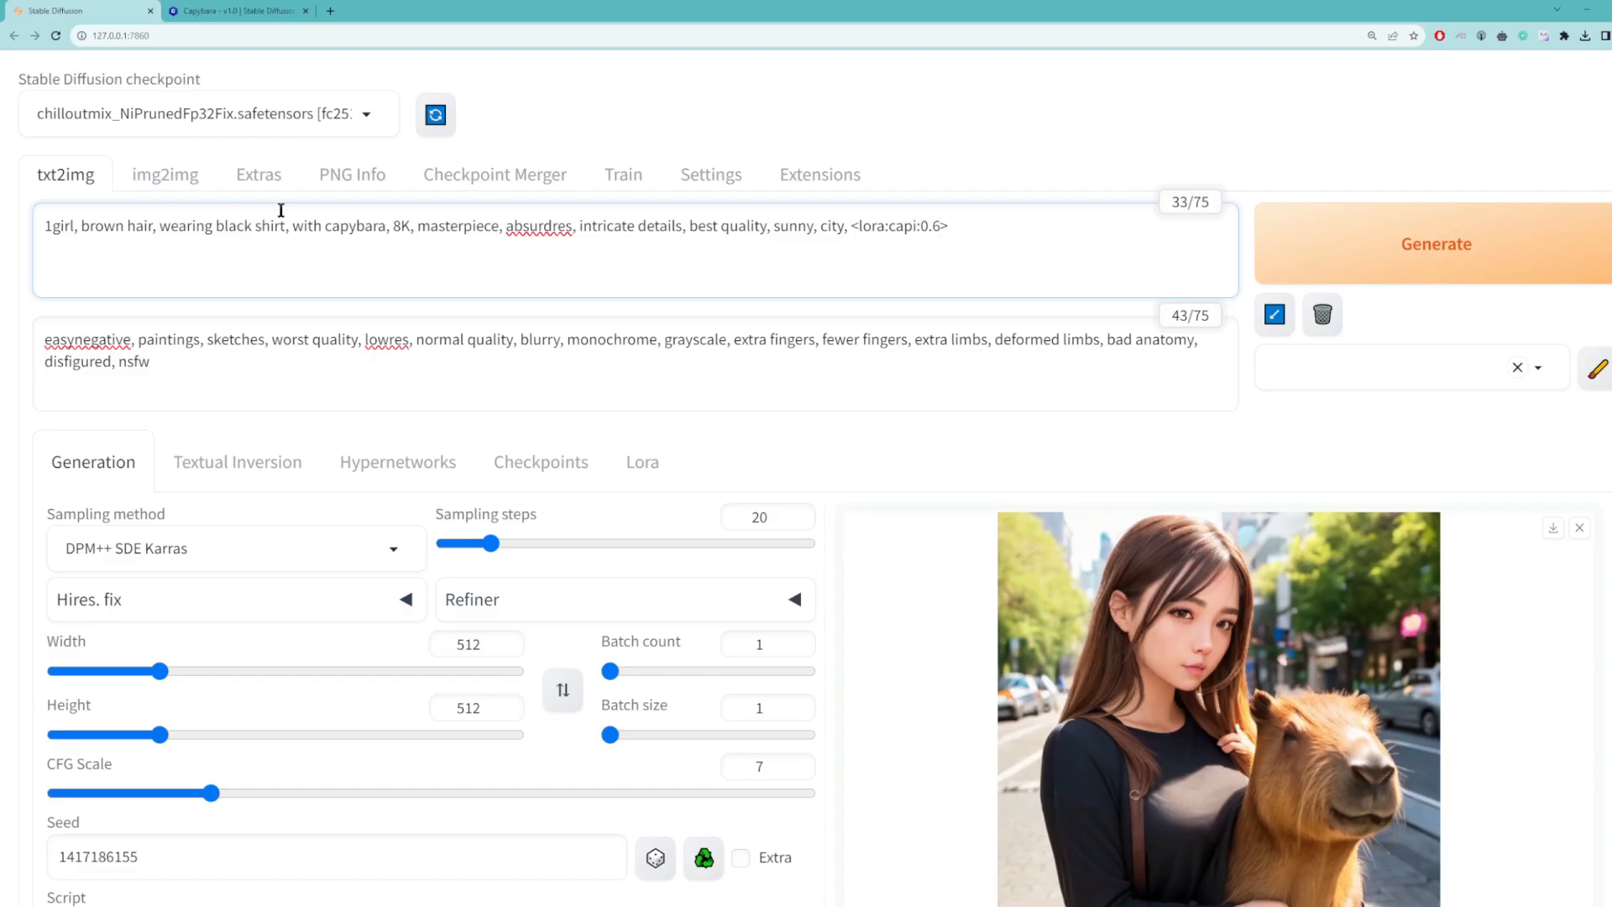
{"action": "double_click", "coordinate": [329, 228]}
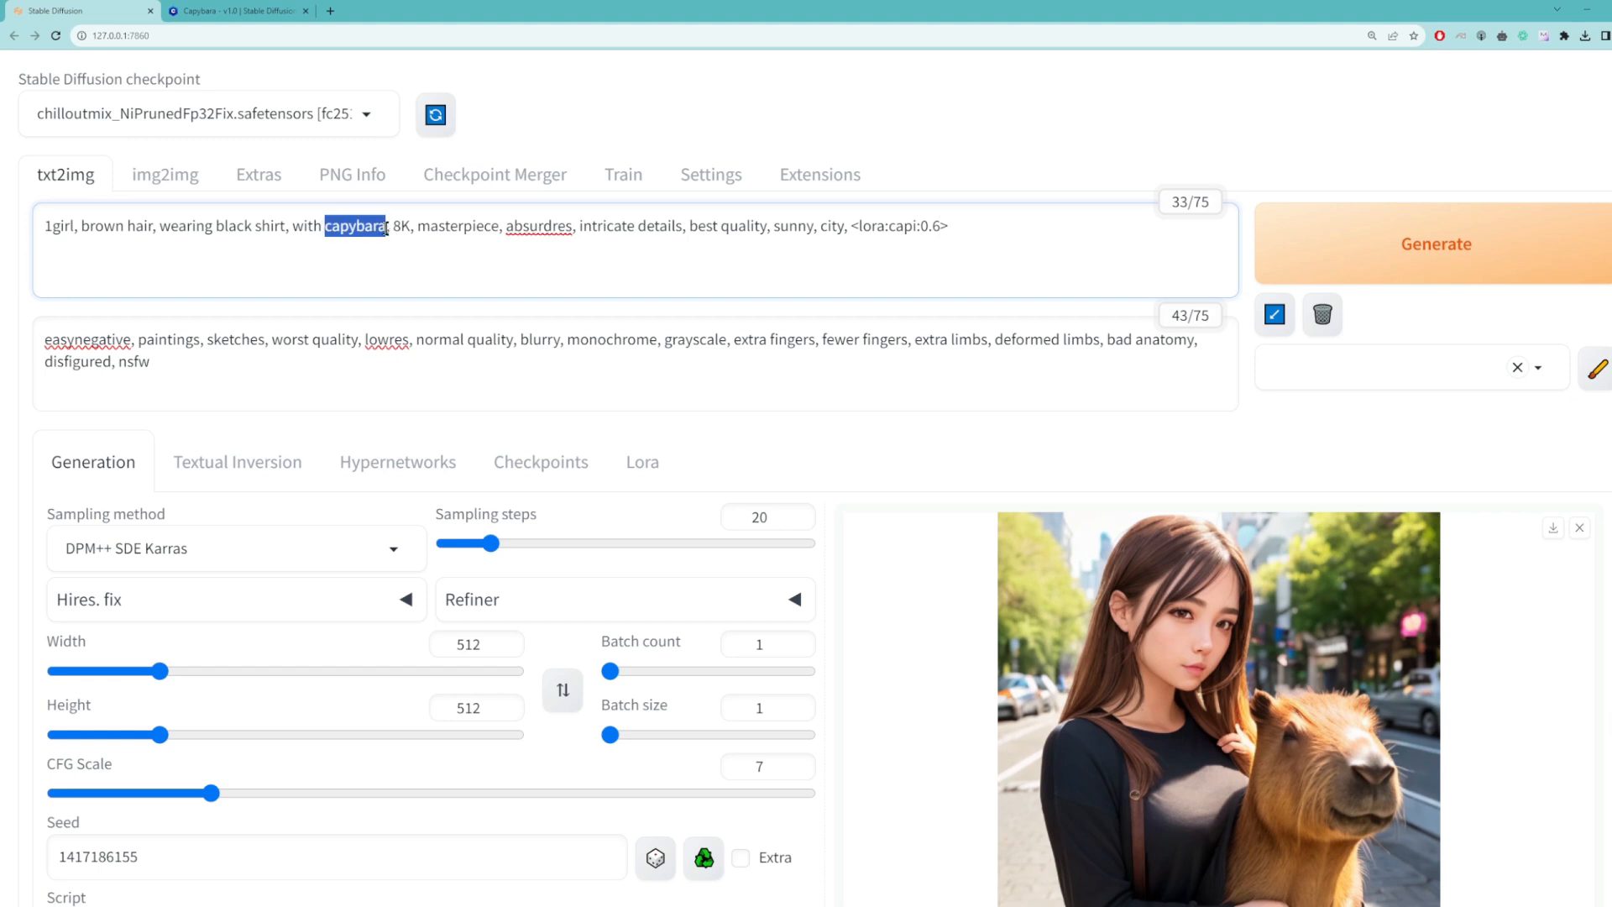
{"action": "left_click", "coordinate": [573, 255]}
{"action": "scroll", "coordinate": [600, 299], "scroll_direction": "down", "scroll_amount": 1}
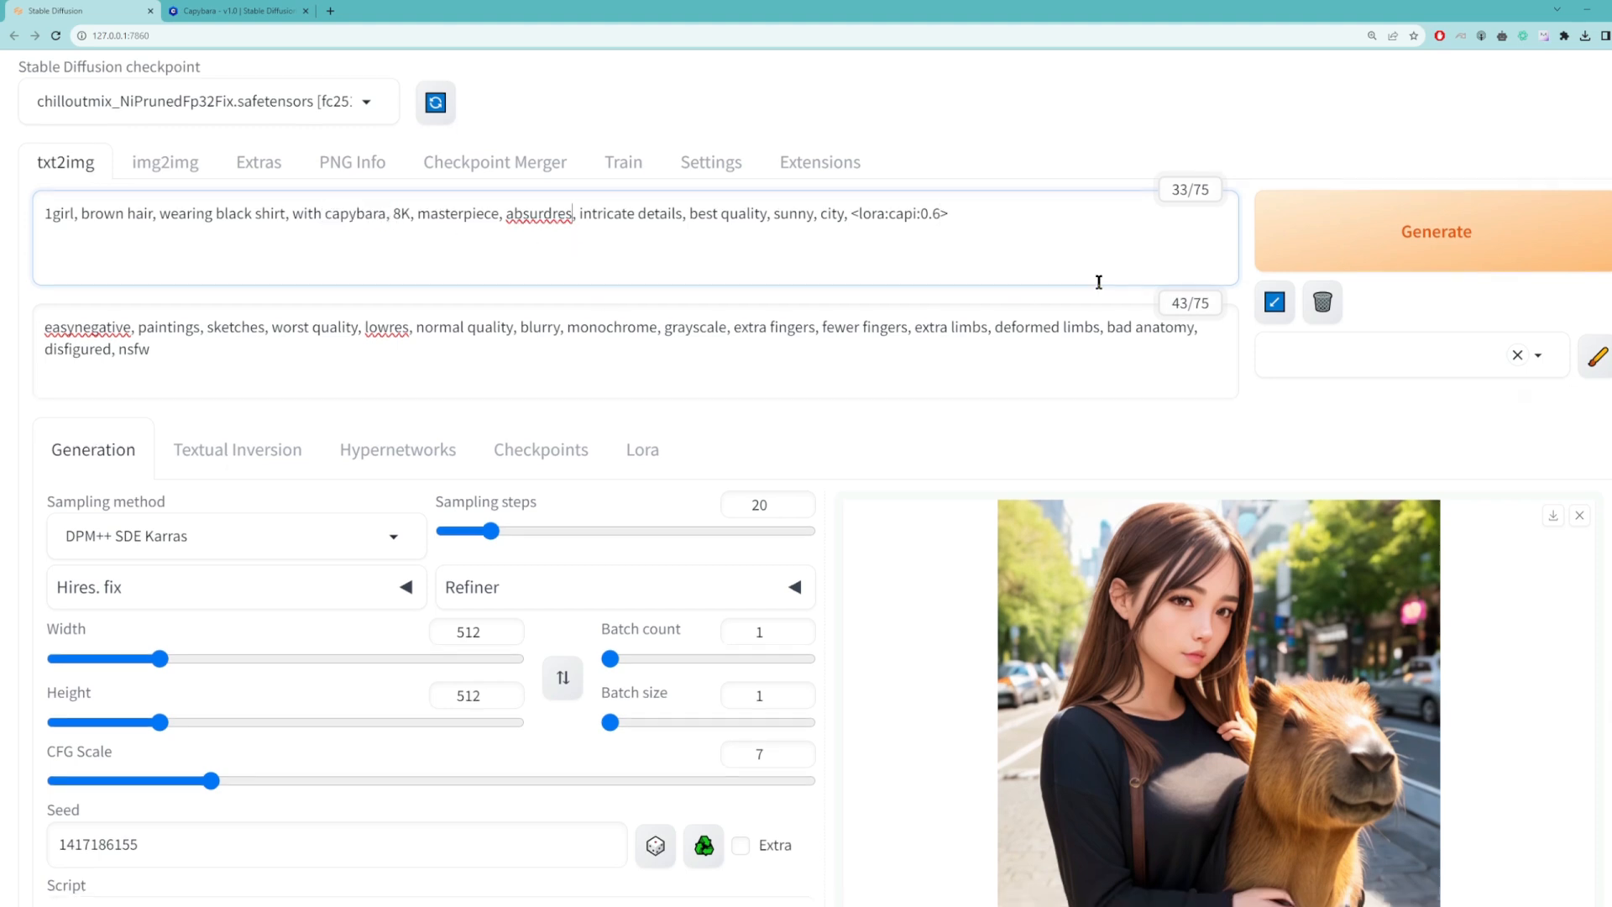
{"action": "left_click", "coordinate": [1354, 250]}
{"action": "scroll", "coordinate": [1152, 325], "scroll_direction": "down", "scroll_amount": 2}
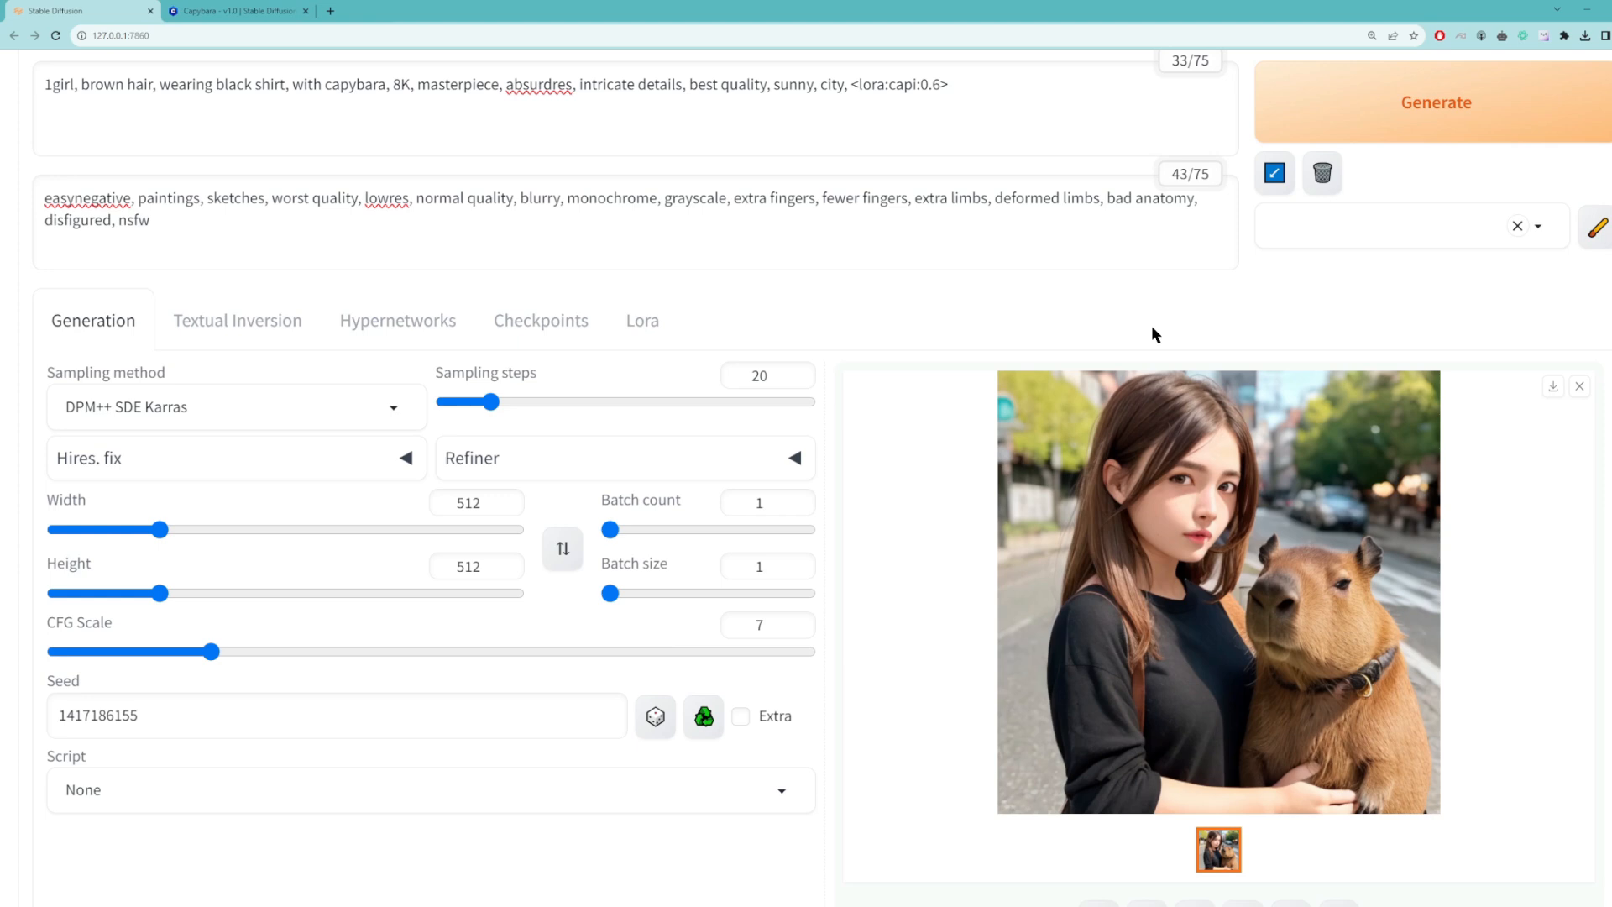
{"action": "scroll", "coordinate": [1151, 325], "scroll_direction": "up", "scroll_amount": 2}
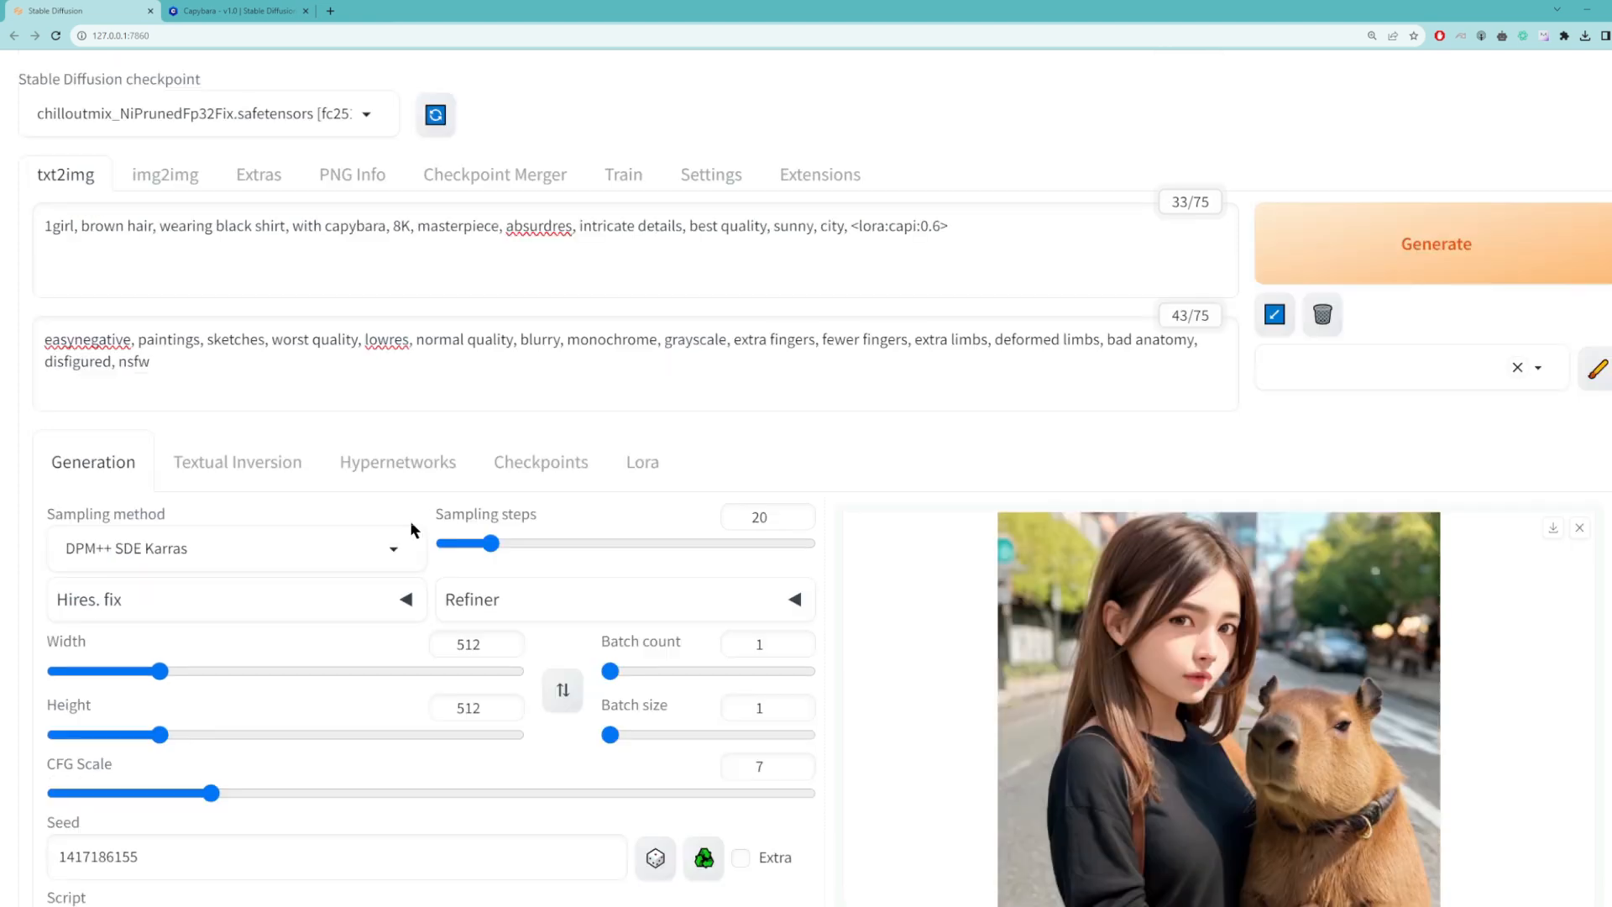
Step: Look at the web UI's img2img and Extras pages
{"action": "left_click", "coordinate": [161, 185]}
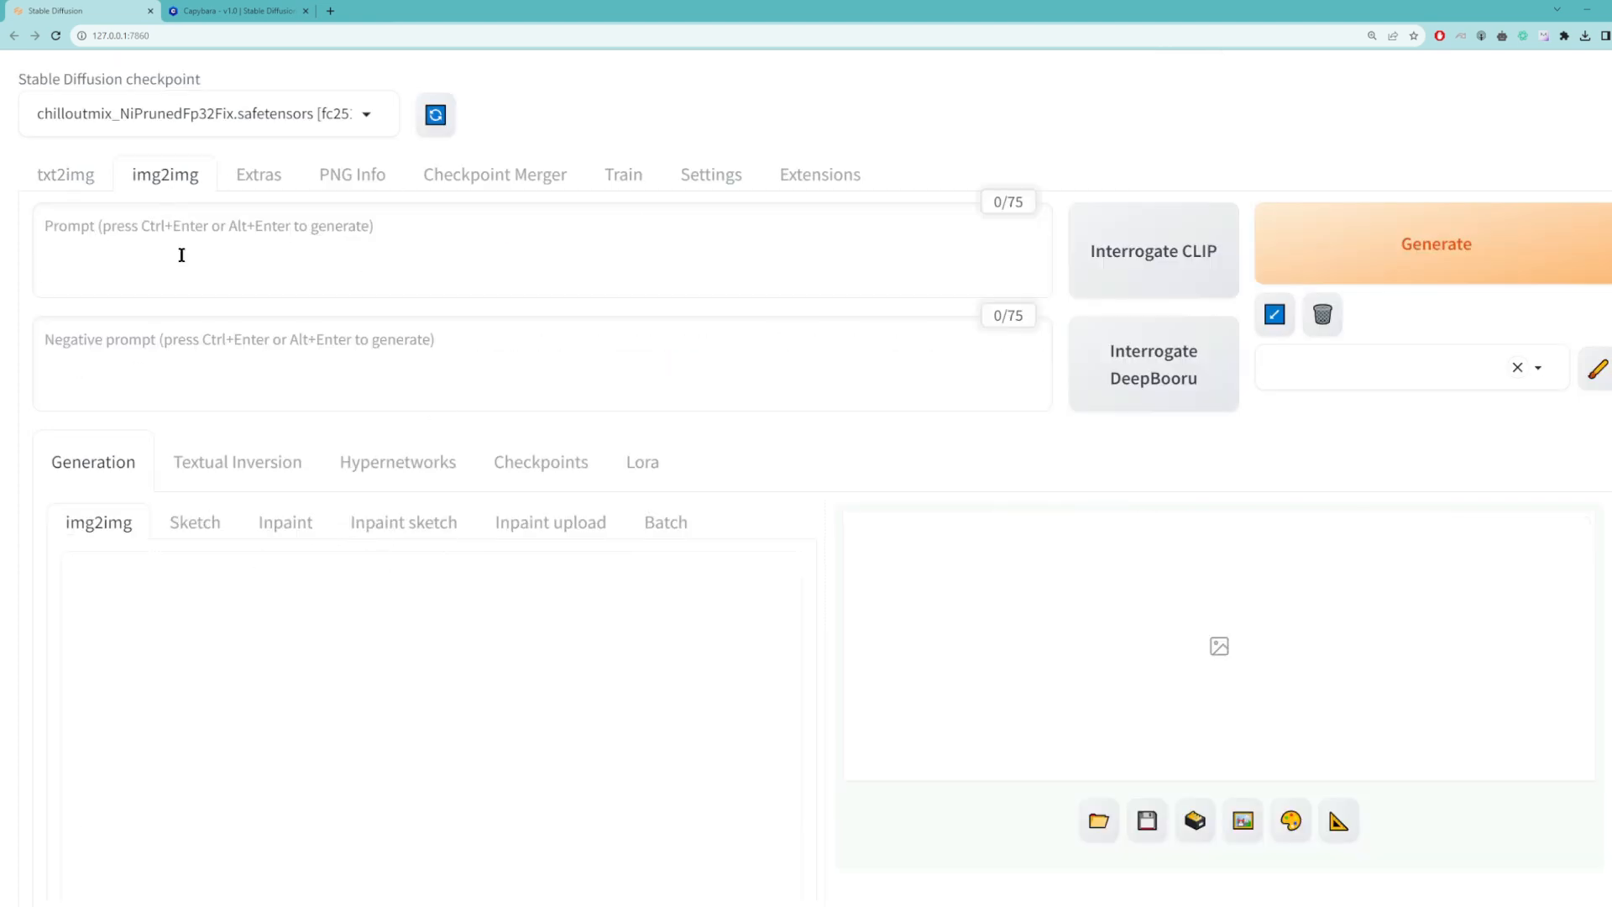
{"action": "left_click", "coordinate": [238, 186]}
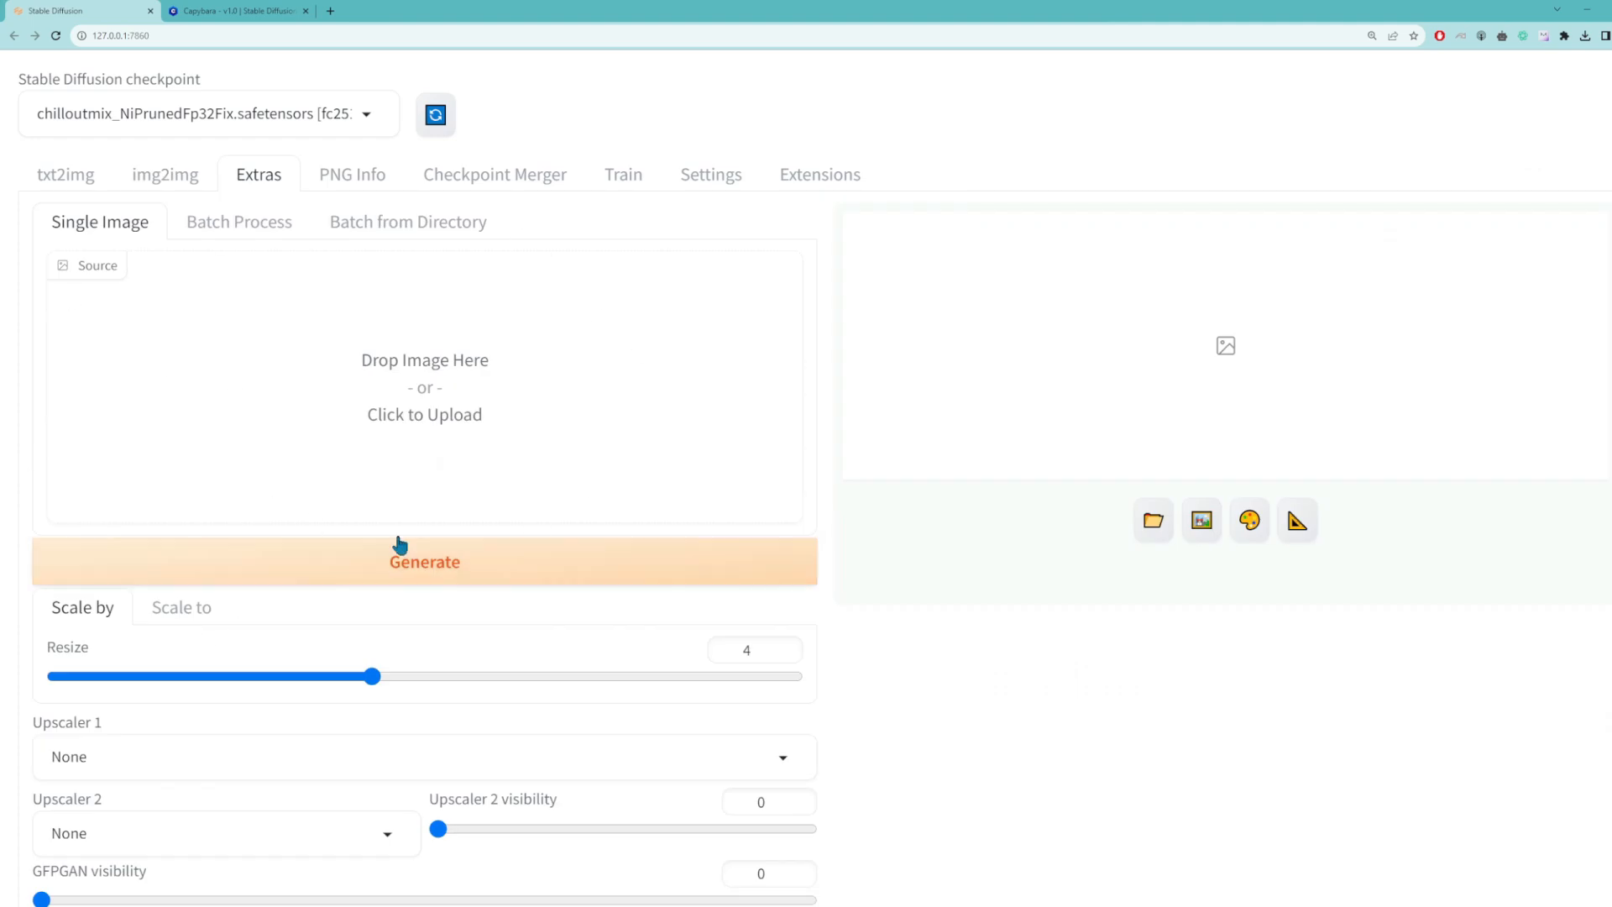